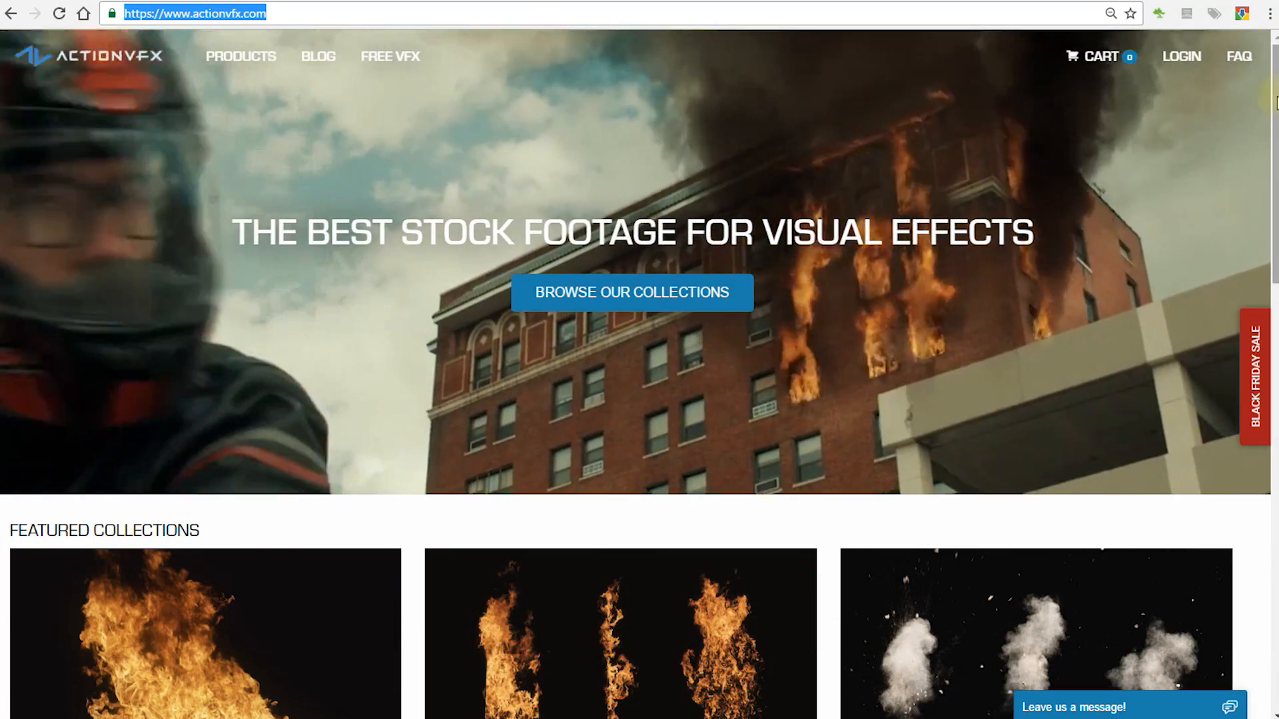
Step: Browse the ActionVFX home page categories and open the Free VFX category
scroll(1270, 239, "down", 5)
left_click_drag(1269, 236, 1264, 245)
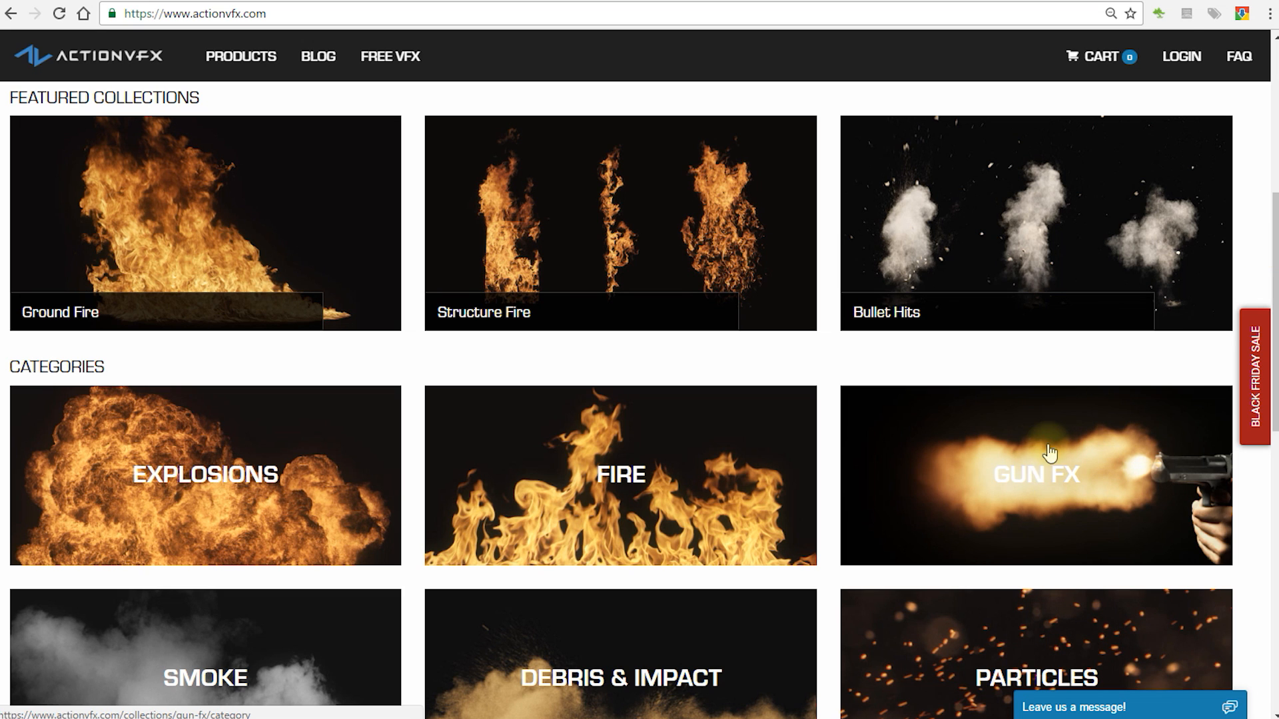
scroll(1066, 440, "down", 1)
scroll(1065, 440, "down", 5)
scroll(1043, 363, "down", 1)
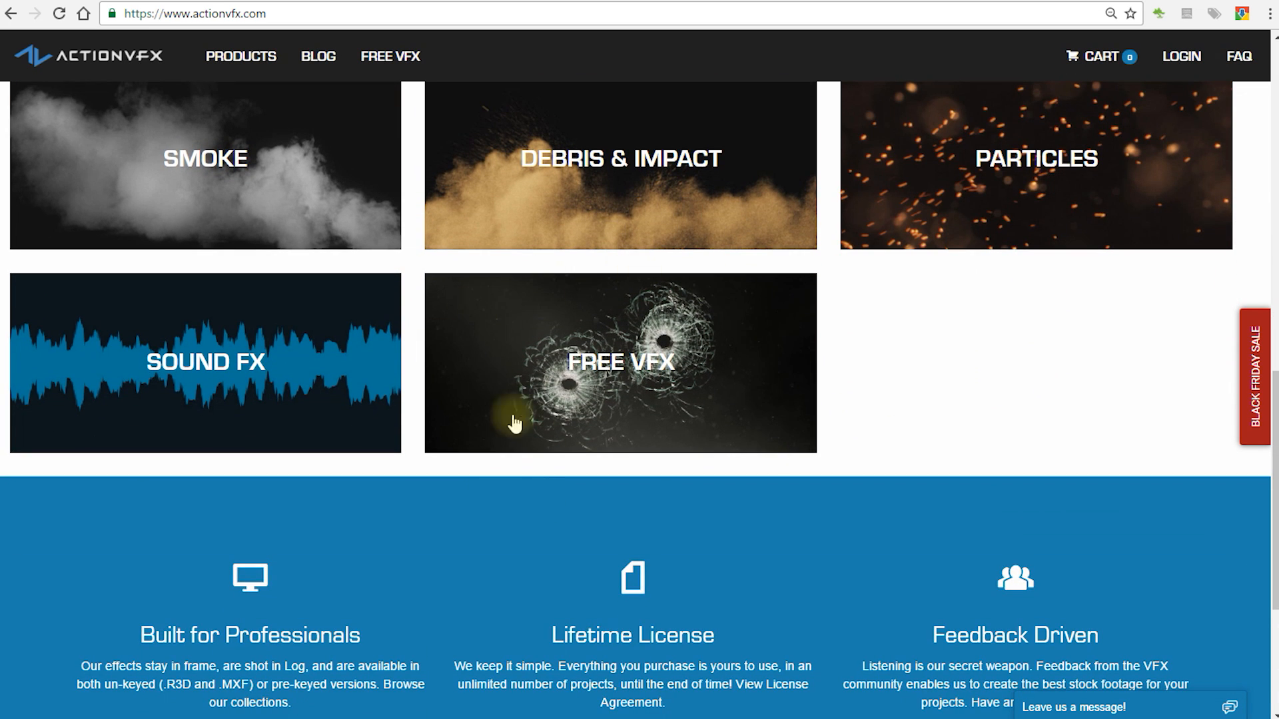
left_click(627, 389)
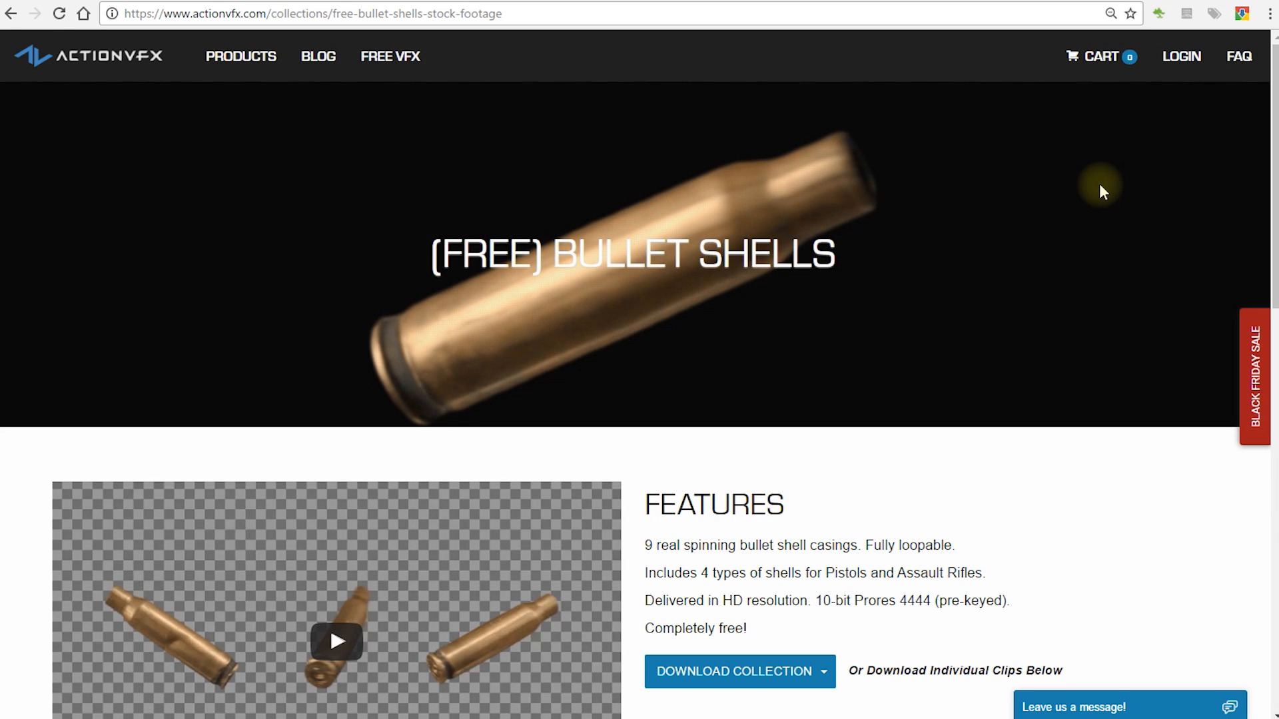
Step: On the free Bullet Shells page, preview the 7.62 Steel Shell 3 clip and check the individual shells' purchase options
scroll(1005, 308, "down", 5)
scroll(915, 229, "down", 1)
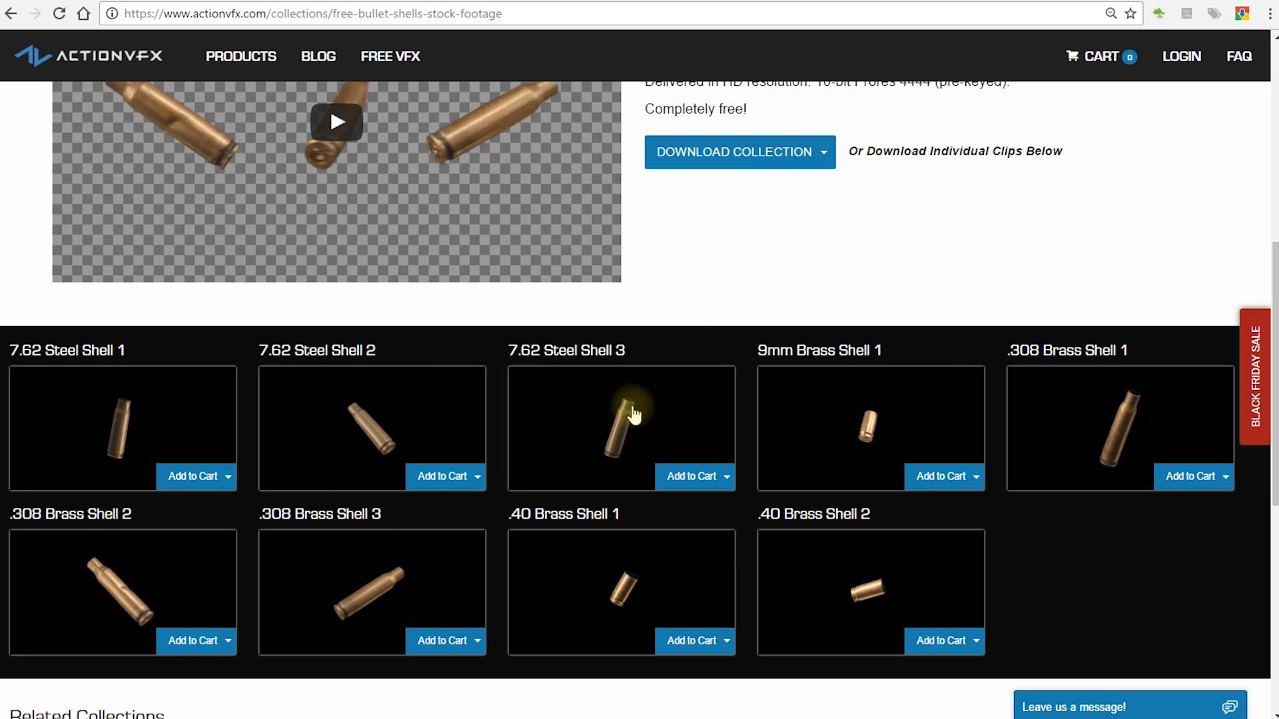
left_click(611, 437)
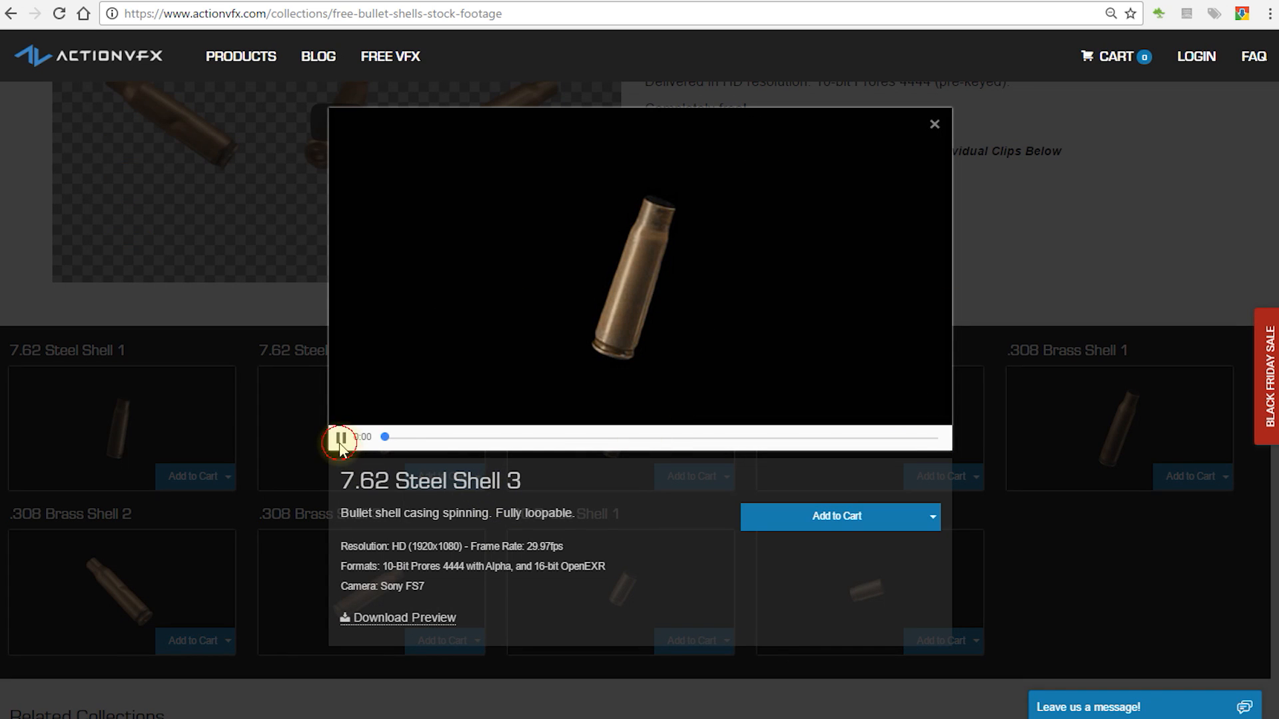
left_click(340, 438)
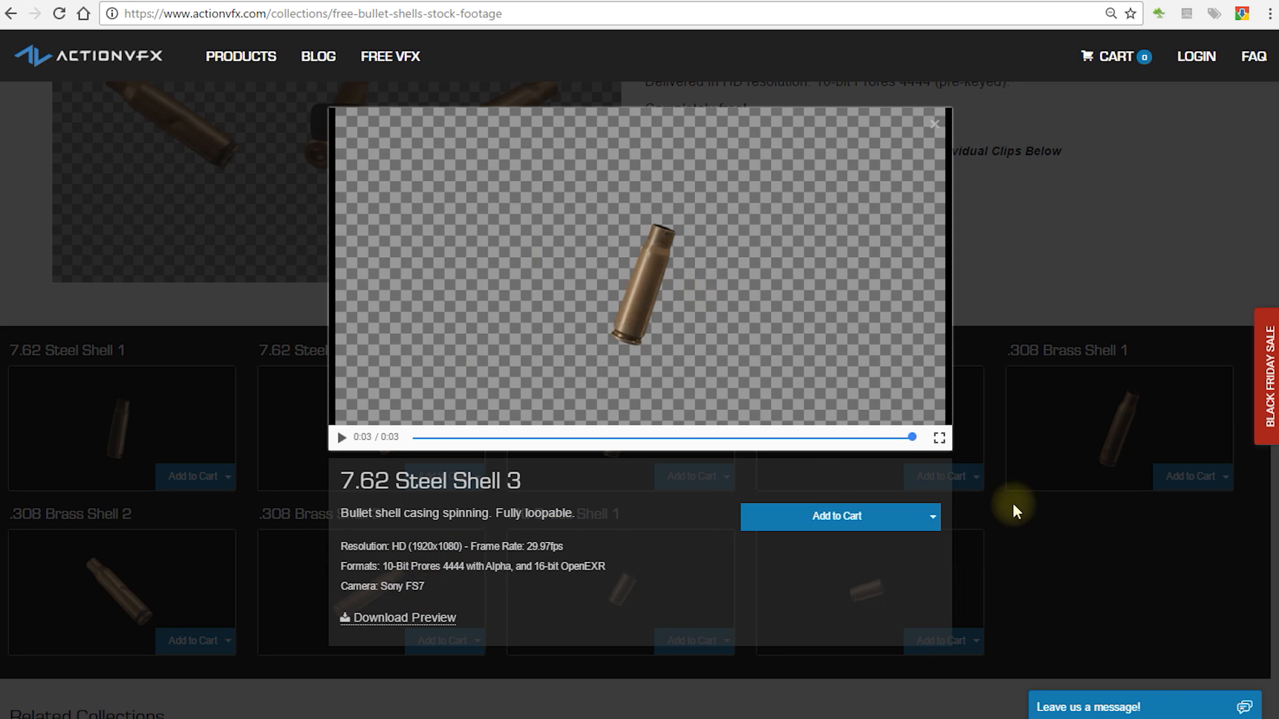
left_click(1146, 576)
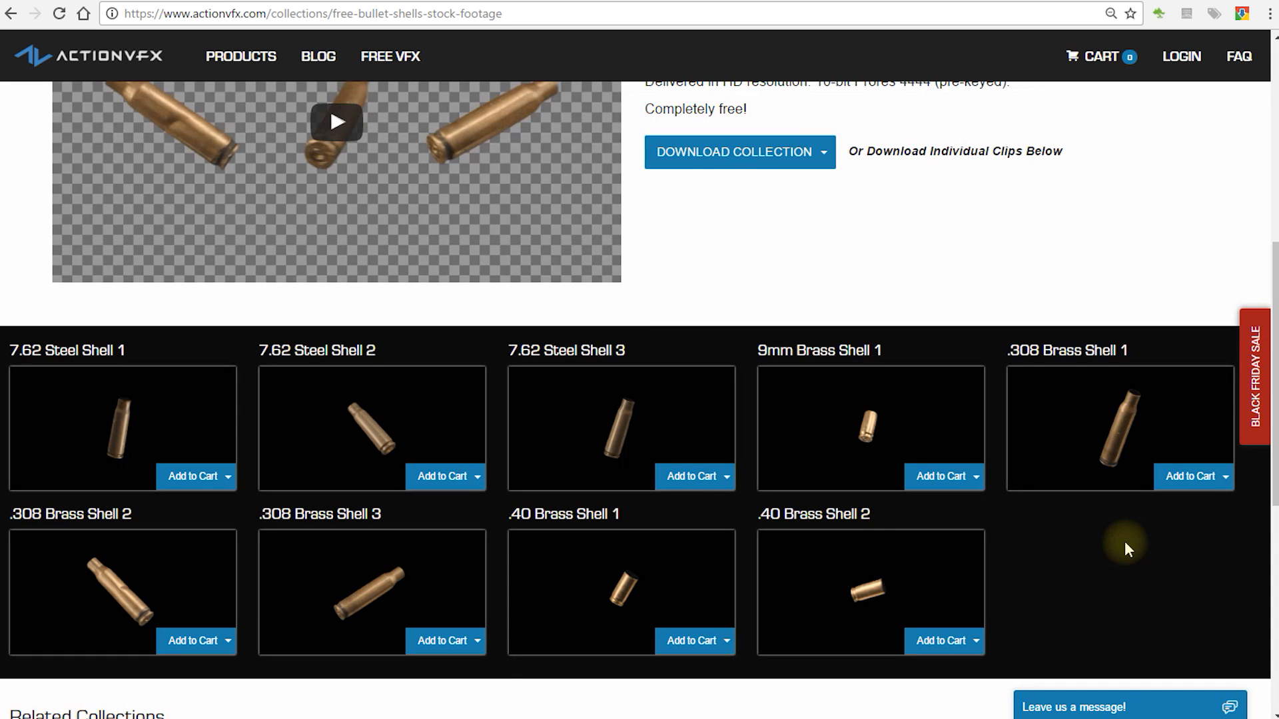
left_click(470, 476)
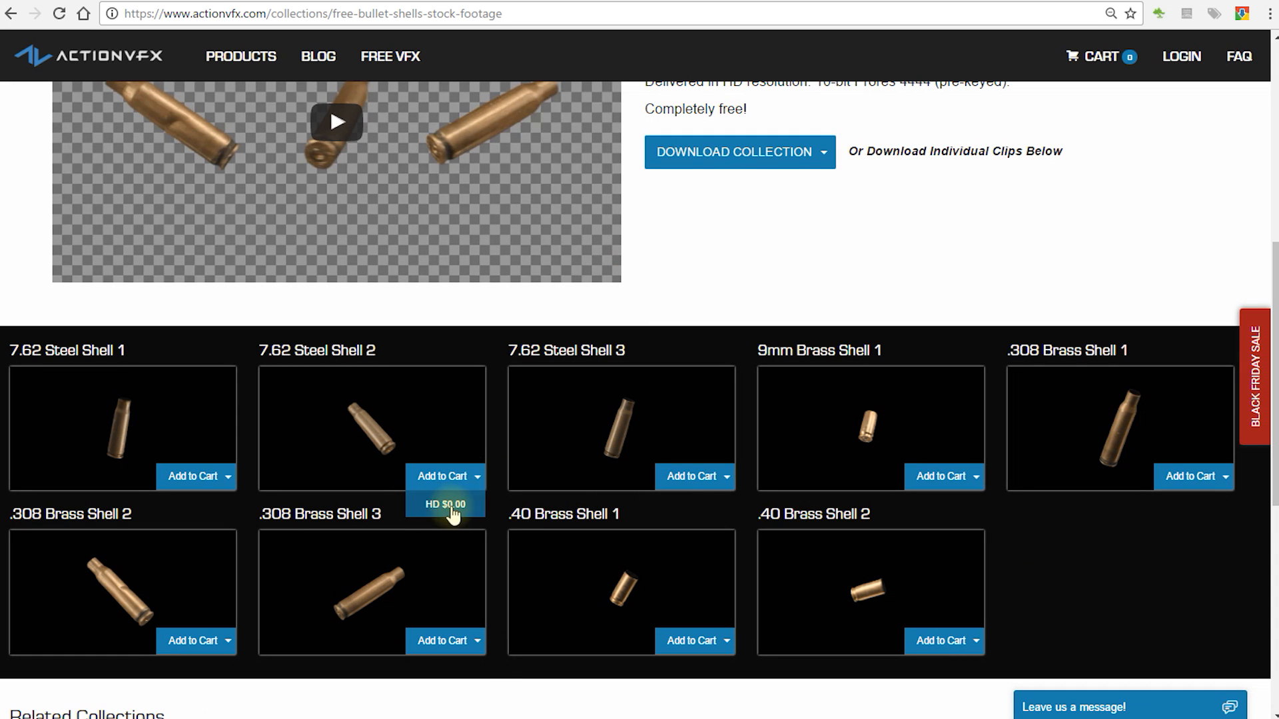
left_click(702, 476)
left_click(949, 476)
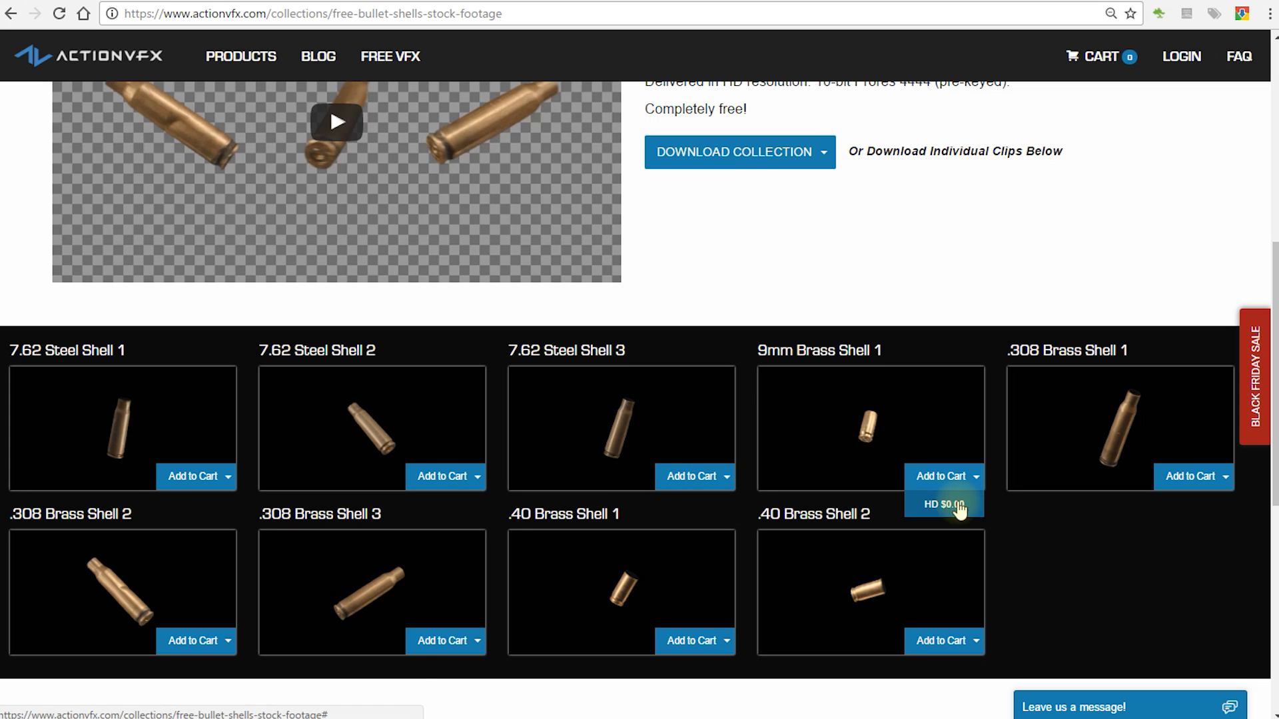
left_click(1213, 477)
Step: Add the complete free Bullet Shells collection in HD to the cart and dismiss the cart summary
scroll(988, 282, "up", 3)
left_click(754, 324)
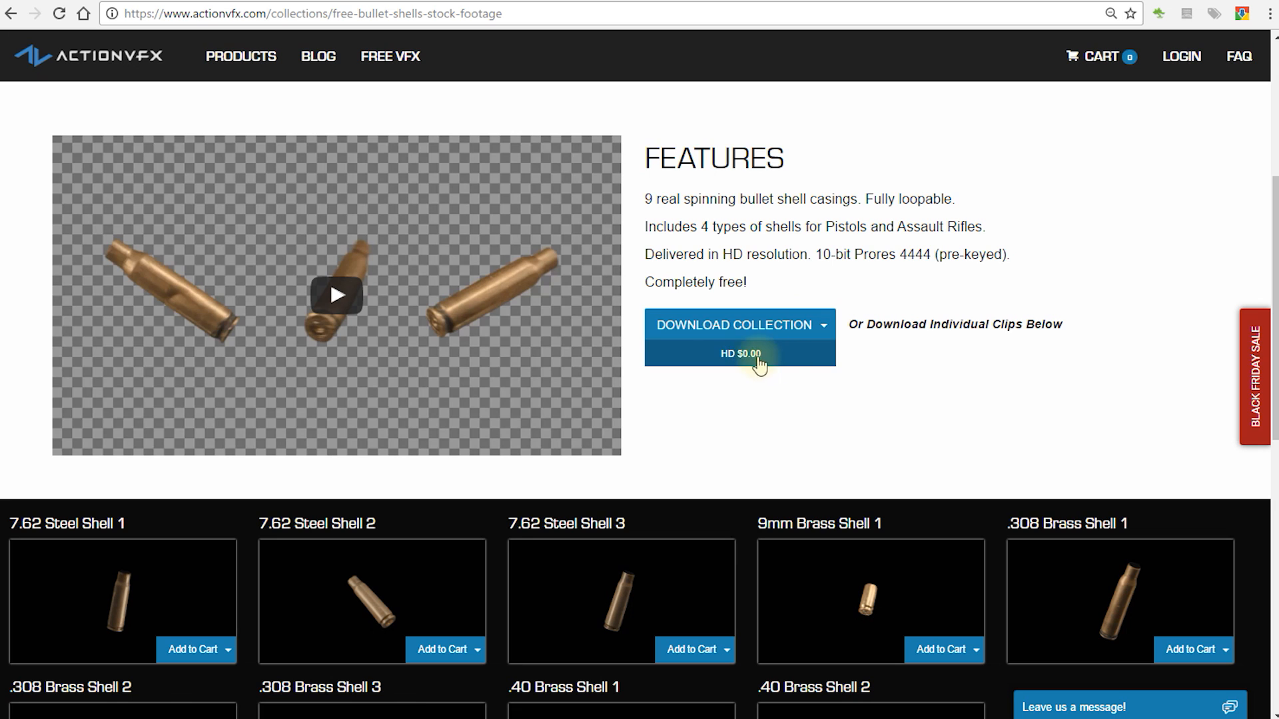
left_click(779, 360)
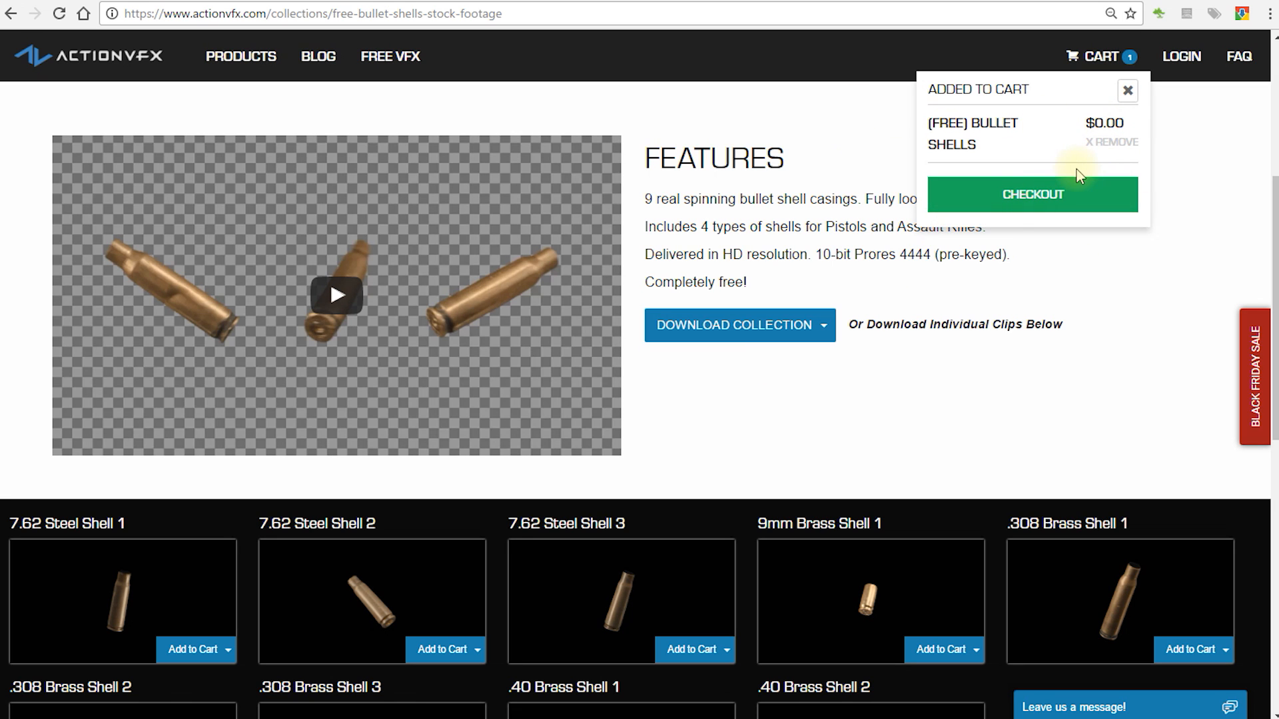
left_click(1127, 91)
Step: Return to the Free VFX category, open the Bullet Hole Textures collection and add it to the cart
scroll(1098, 219, "up", 5)
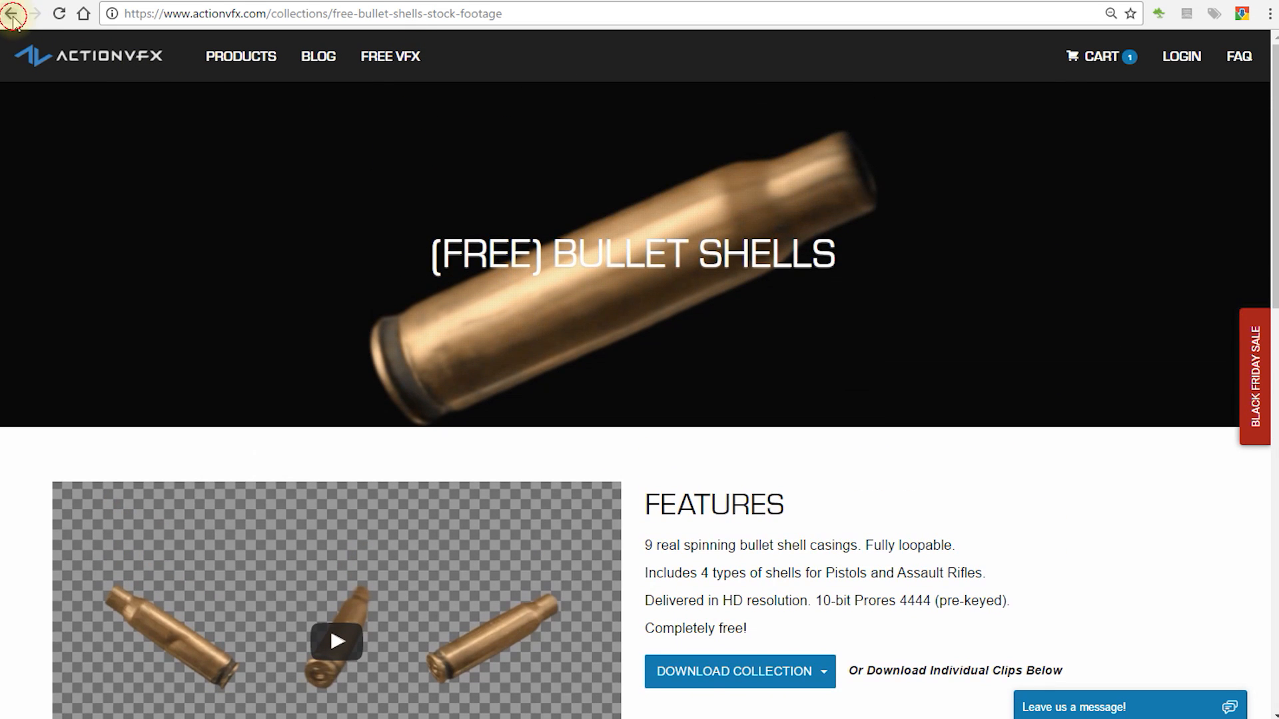
left_click(13, 15)
left_click(786, 199)
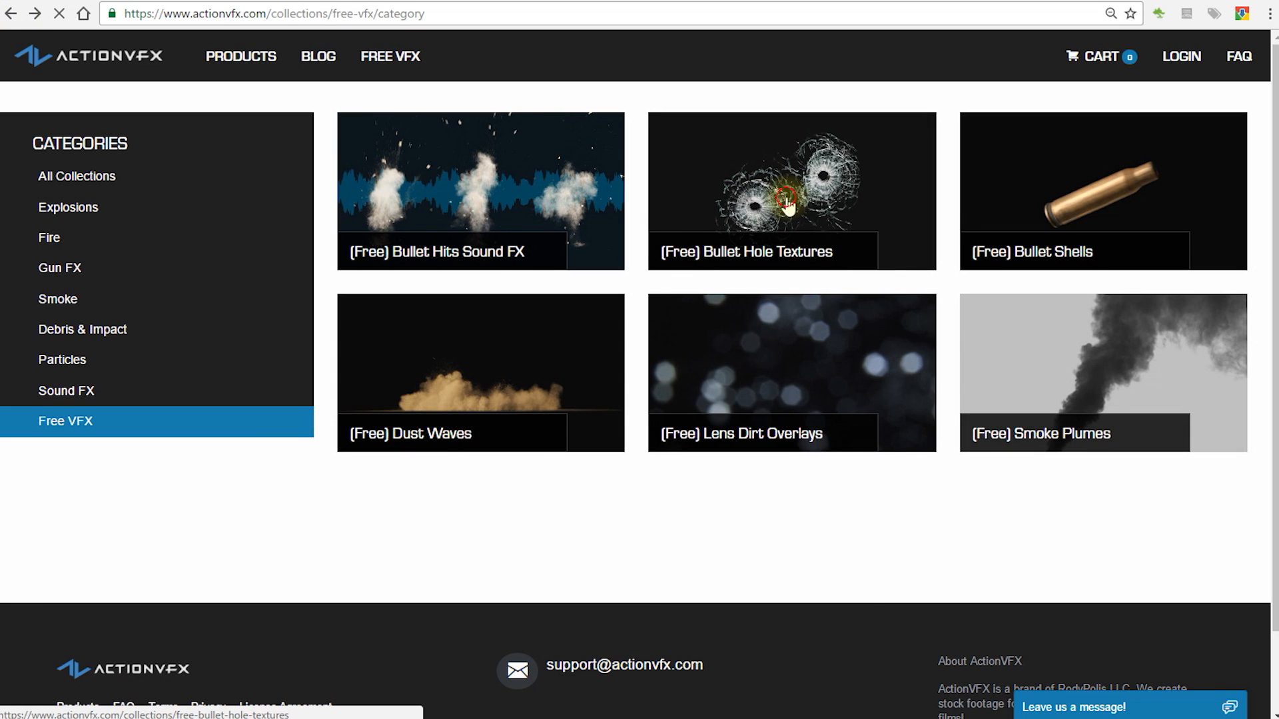
scroll(858, 345, "down", 3)
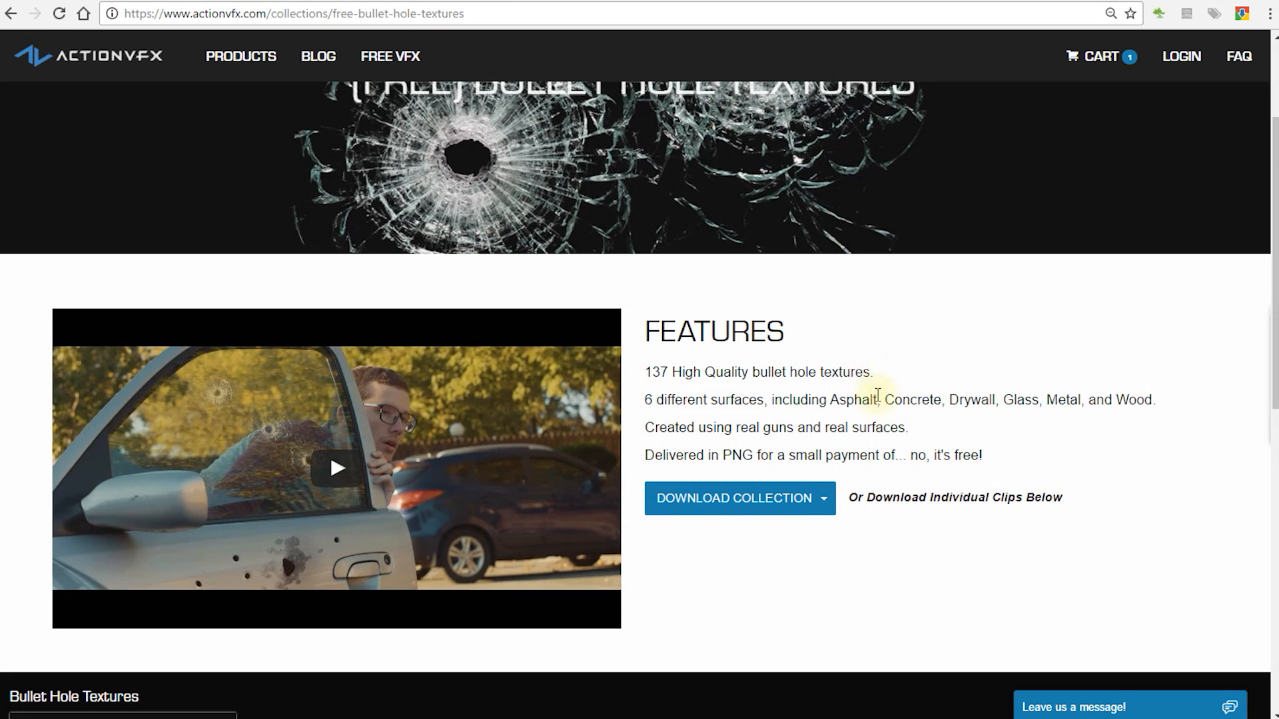
scroll(876, 394, "down", 1)
scroll(848, 363, "down", 1)
left_click_drag(643, 200, 864, 203)
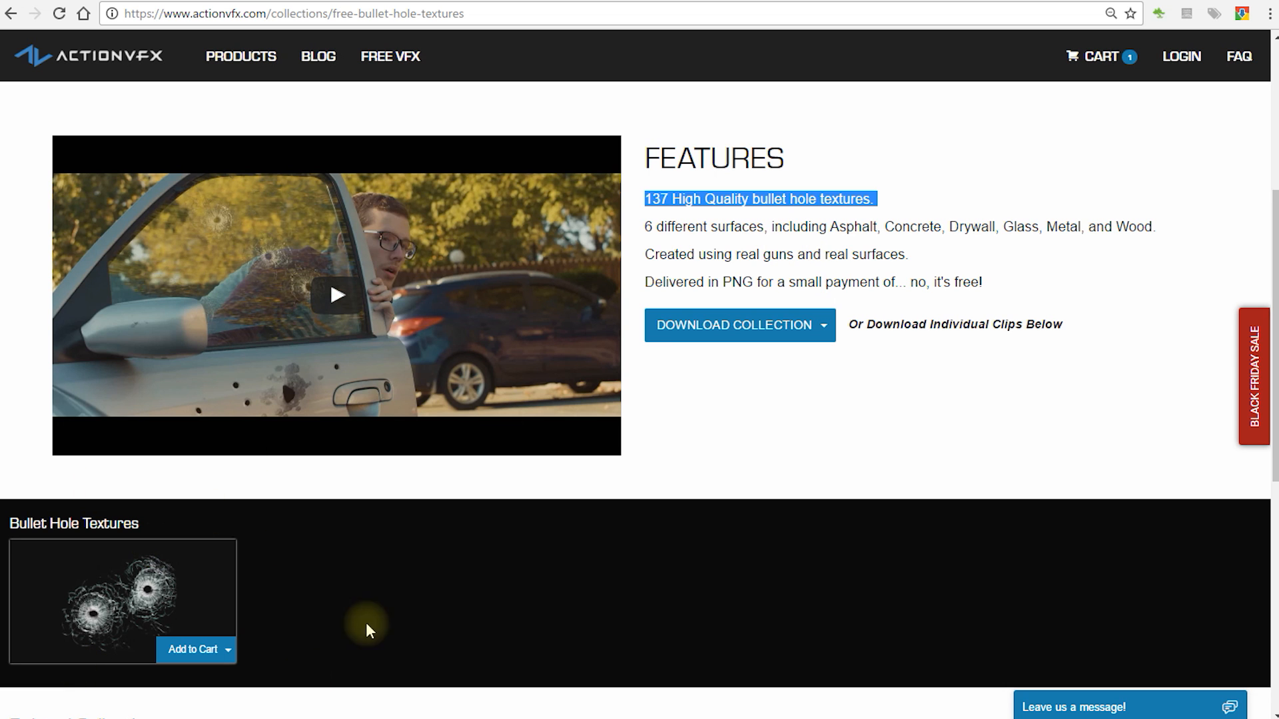
left_click(749, 356)
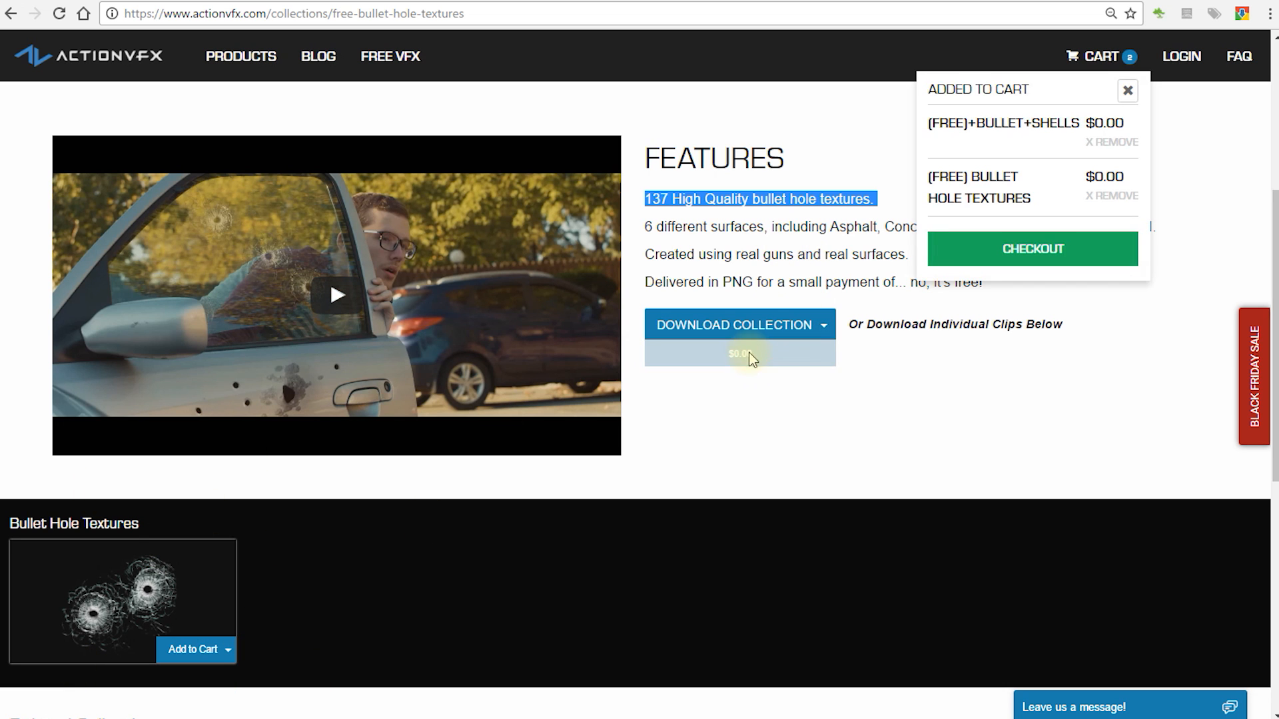
left_click(1128, 90)
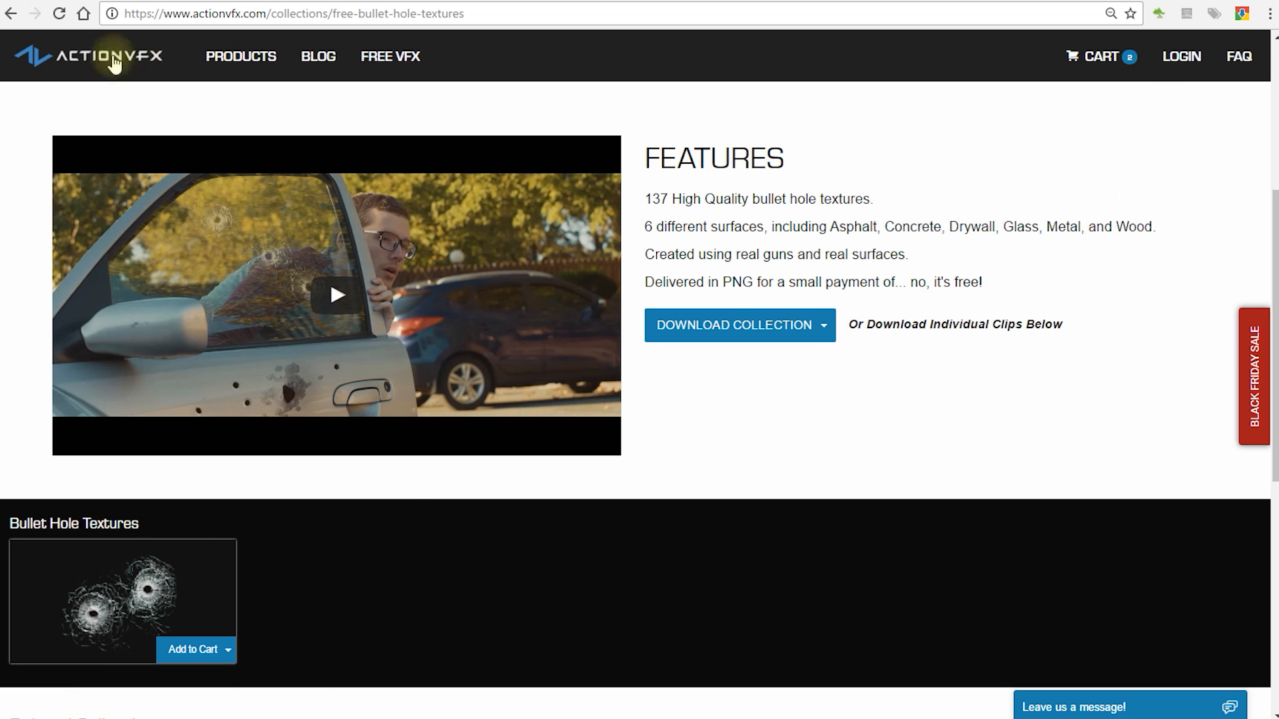
Step: Go back to the Free VFX category, open the Bullet Hits Sound FX collection and add it to the cart
left_click(11, 13)
left_click(469, 184)
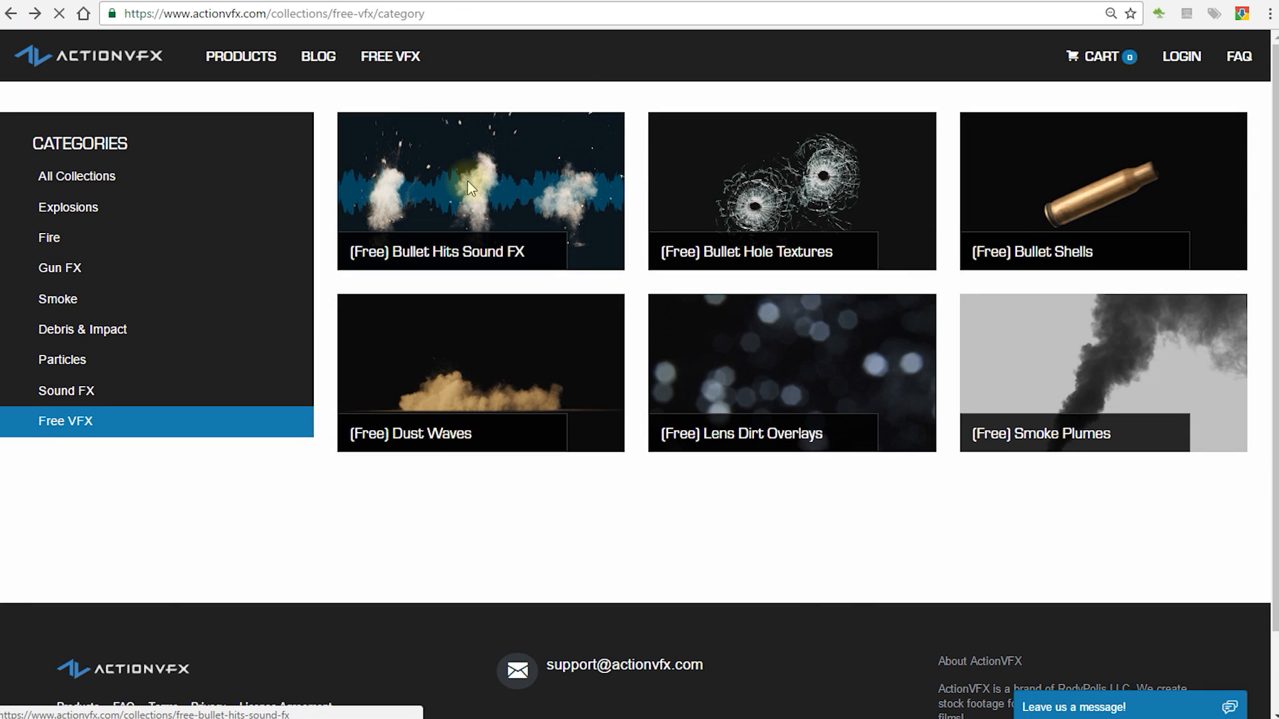
scroll(783, 287, "down", 3)
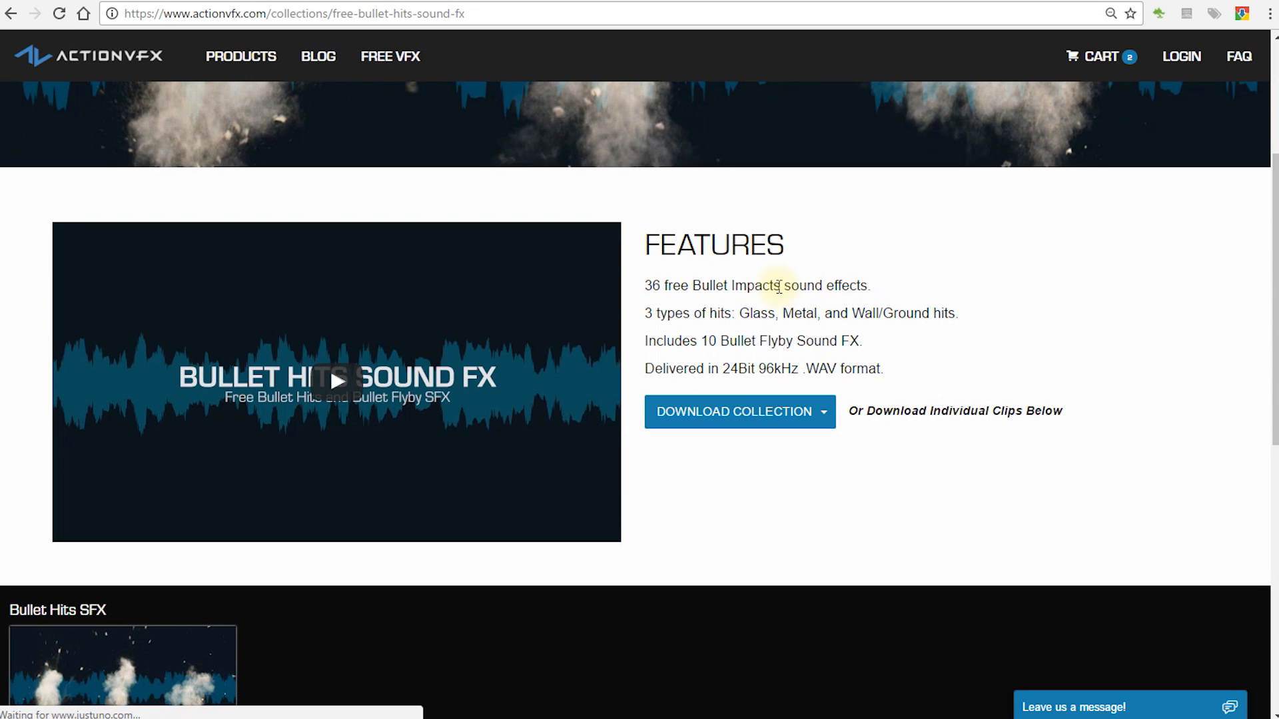
left_click_drag(643, 285, 886, 280)
scroll(942, 297, "down", 2)
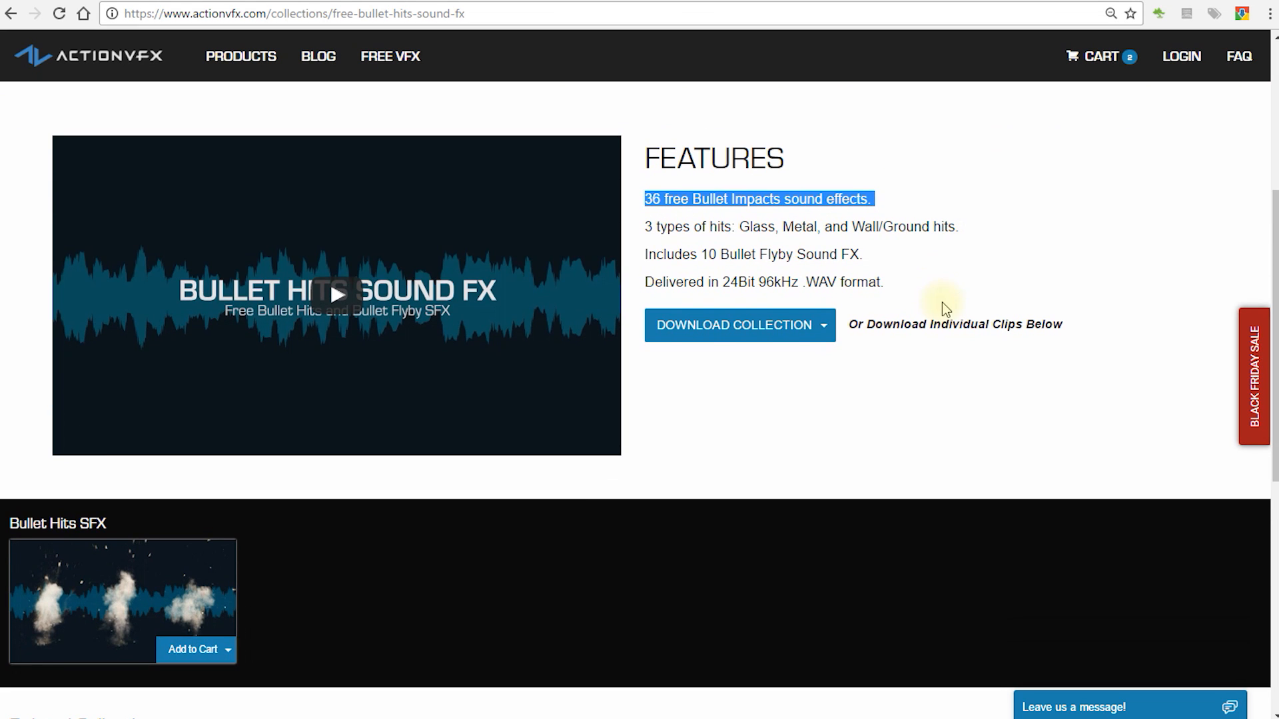
left_click(824, 325)
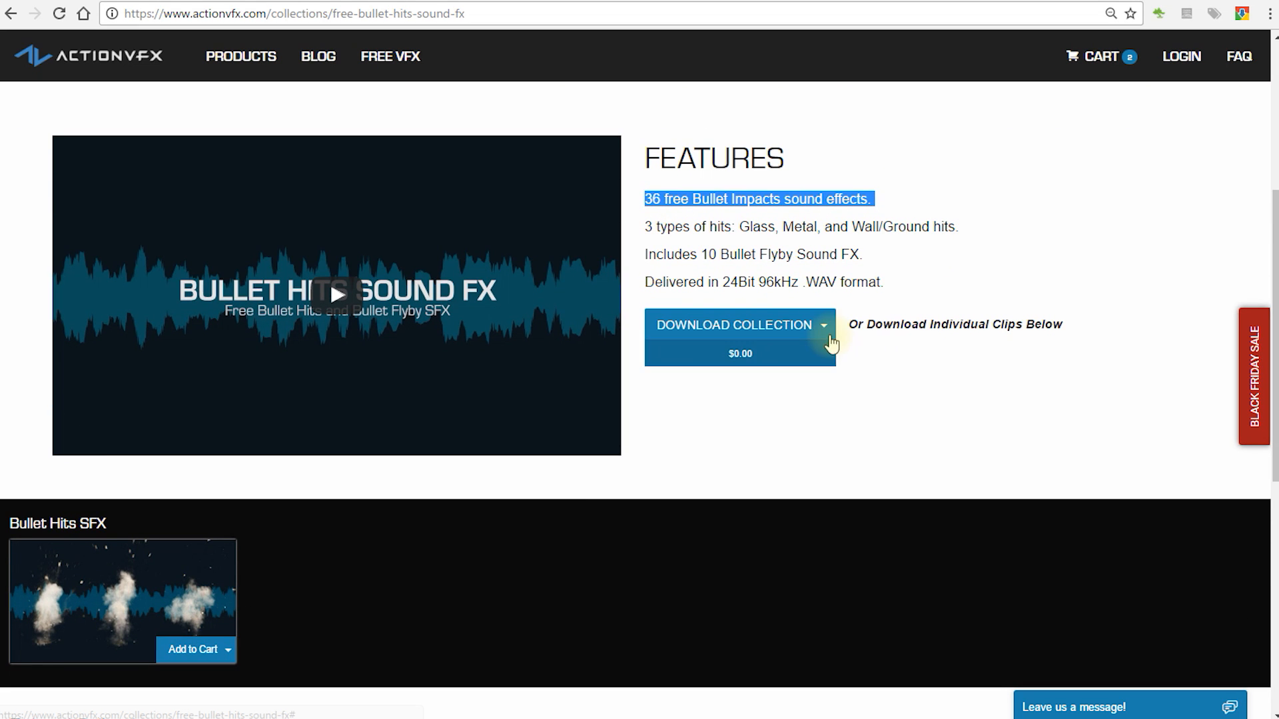
left_click(777, 353)
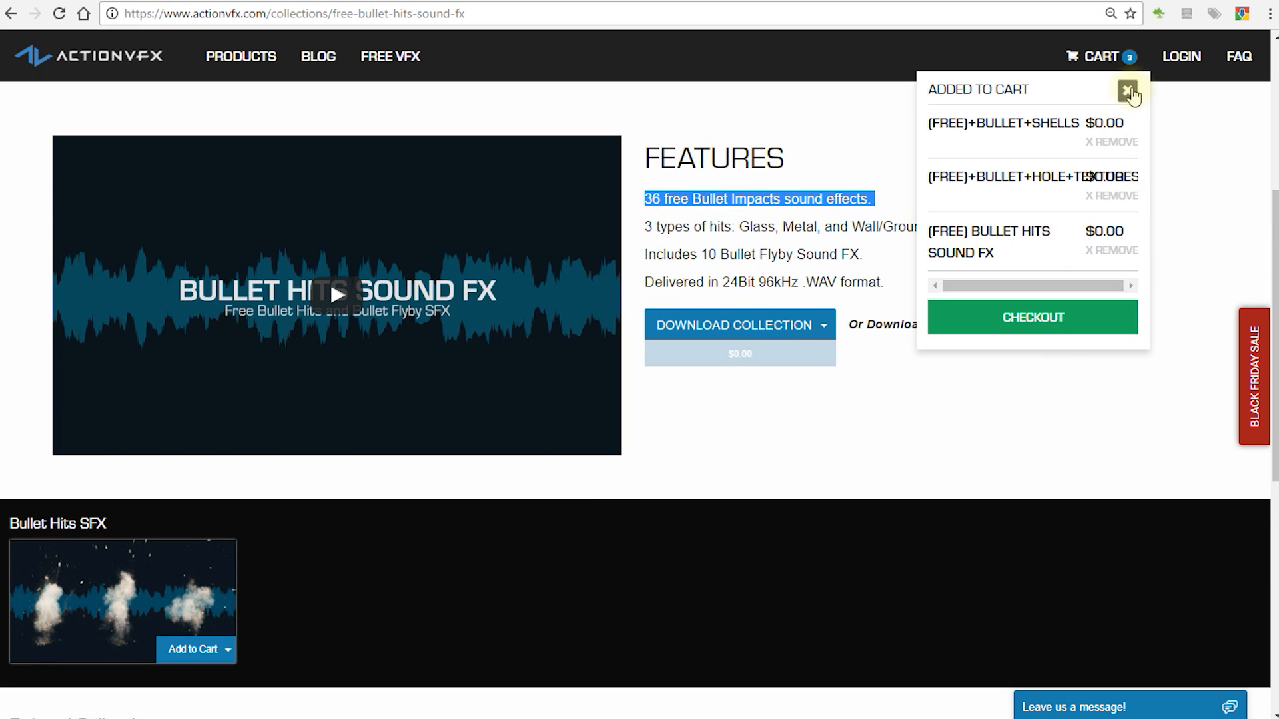
left_click(1128, 91)
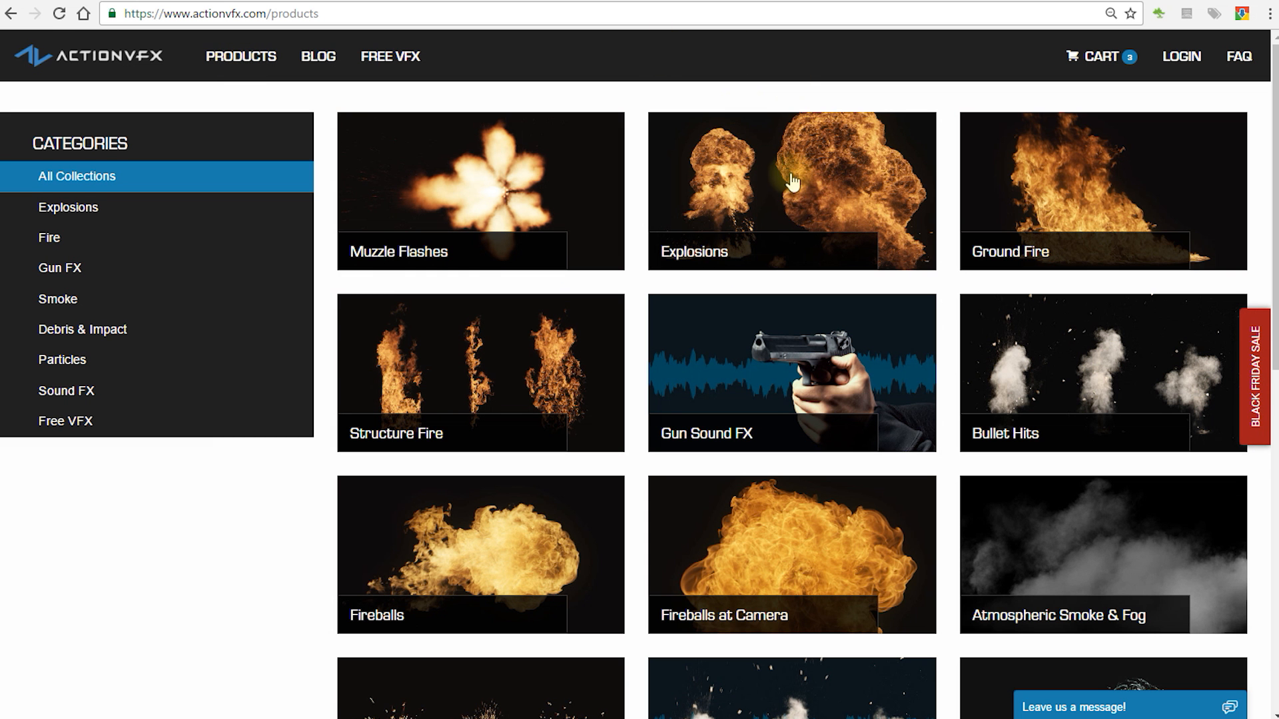
Step: Open the Explosions collection and add the free 2K version of Large Explosion 1 to the cart
left_click(792, 184)
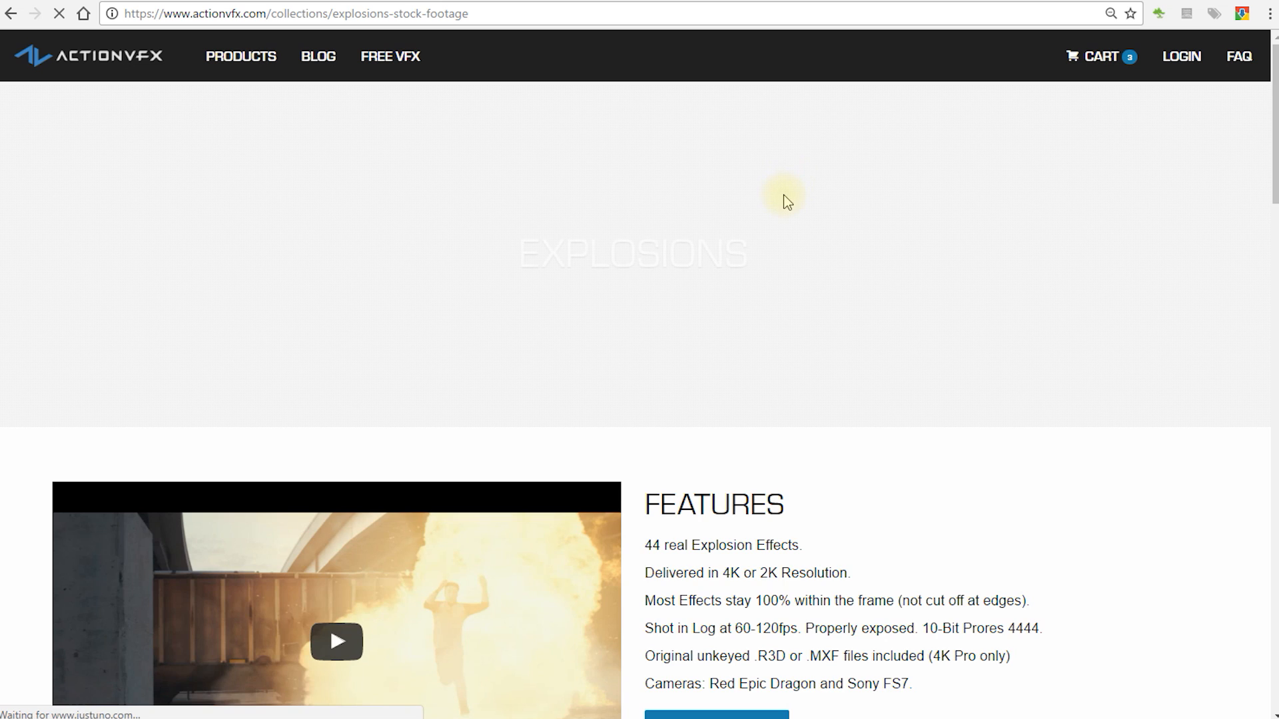
scroll(803, 186, "down", 4)
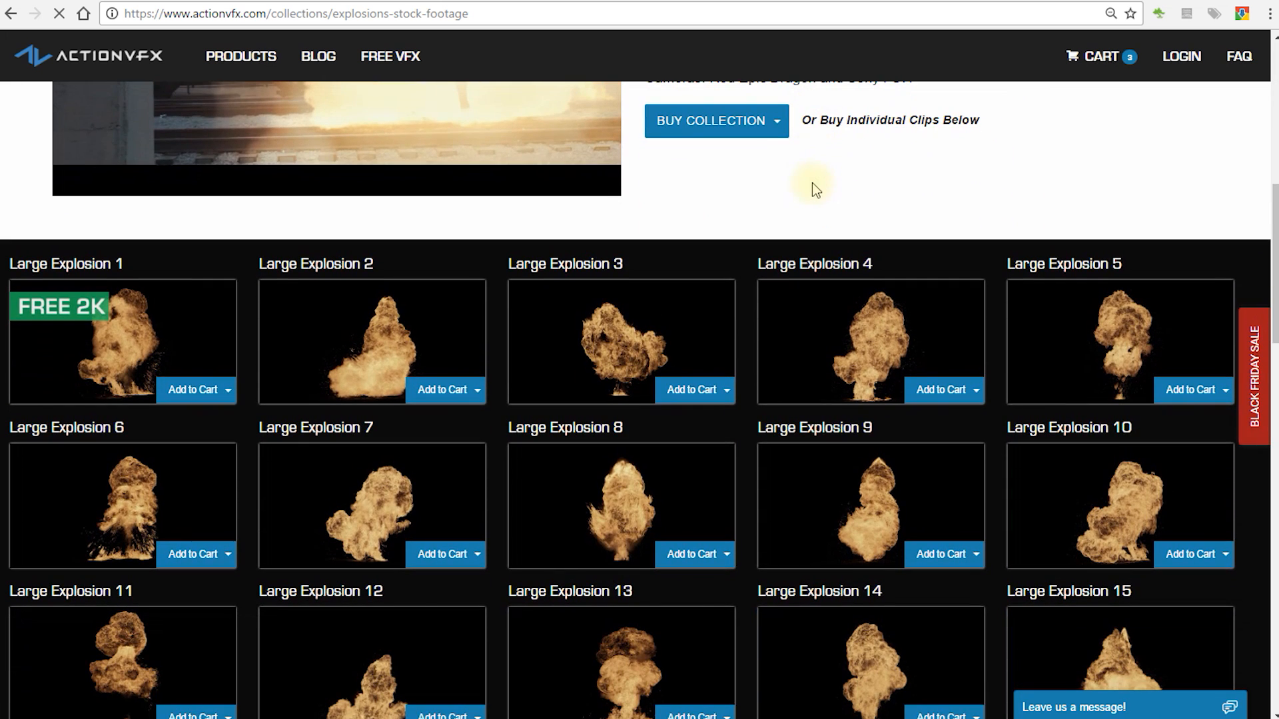
left_click_drag(7, 261, 138, 265)
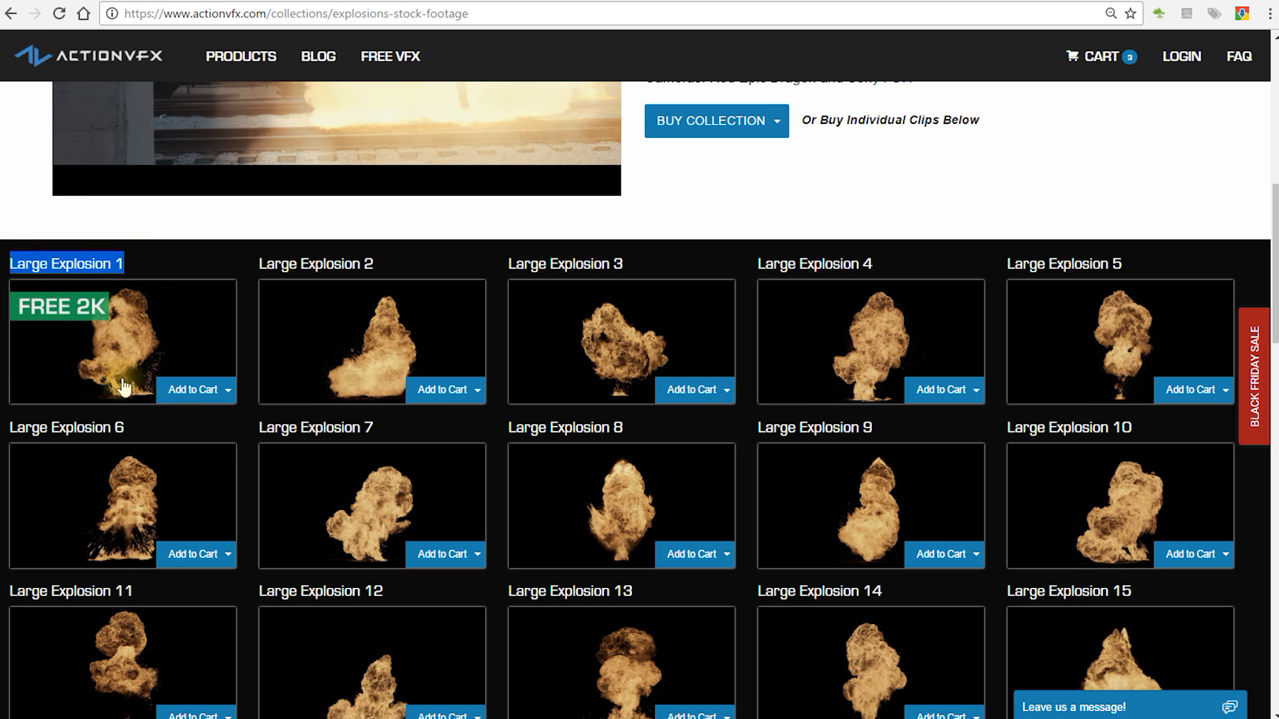
left_click(227, 391)
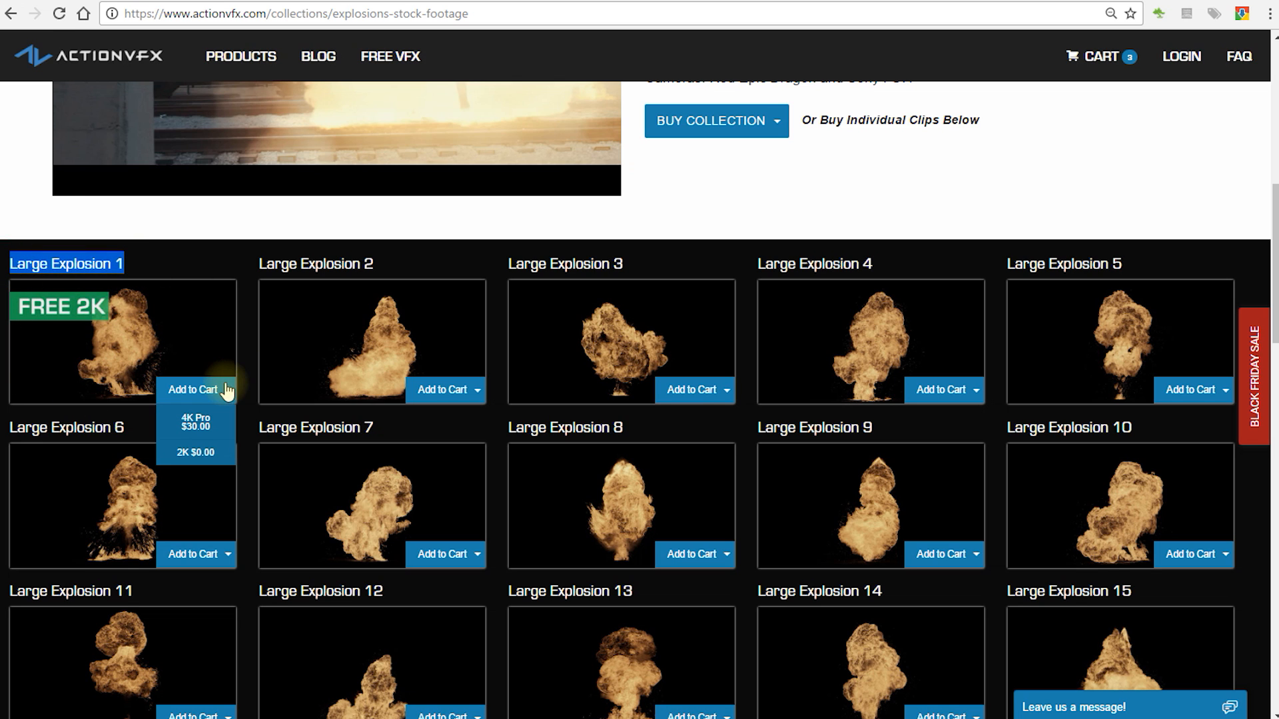
left_click(195, 454)
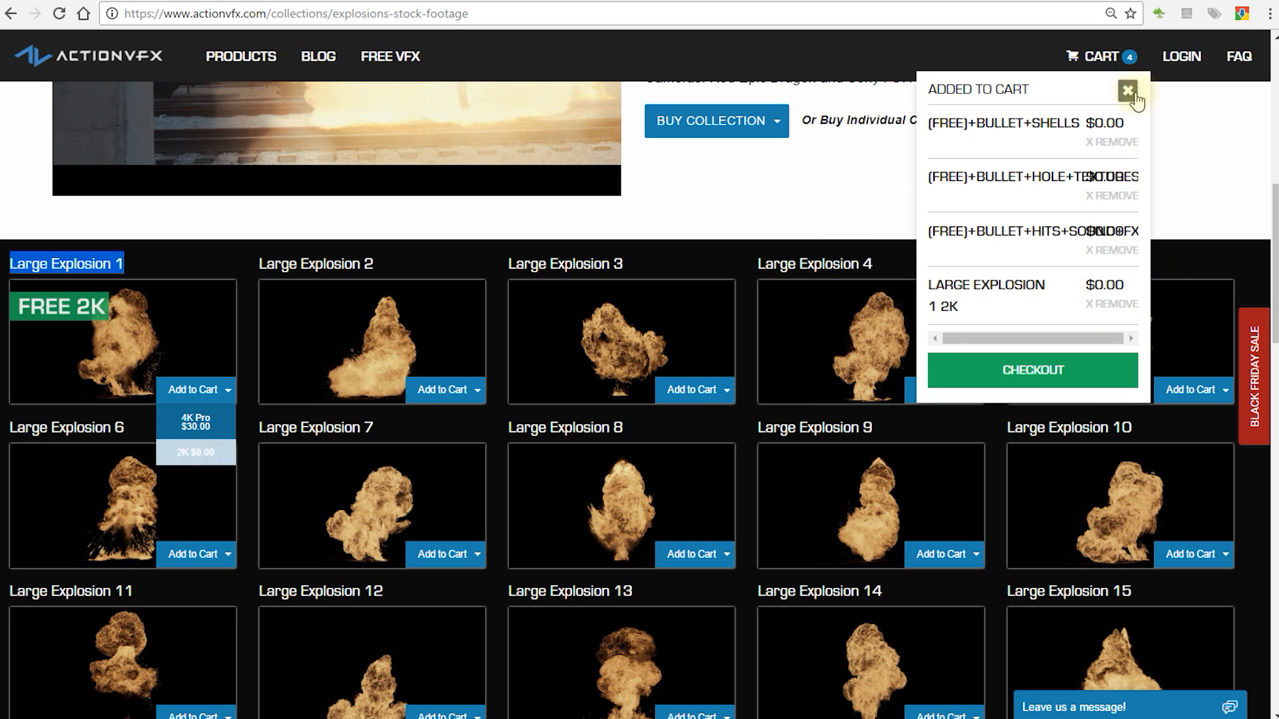
left_click(1135, 93)
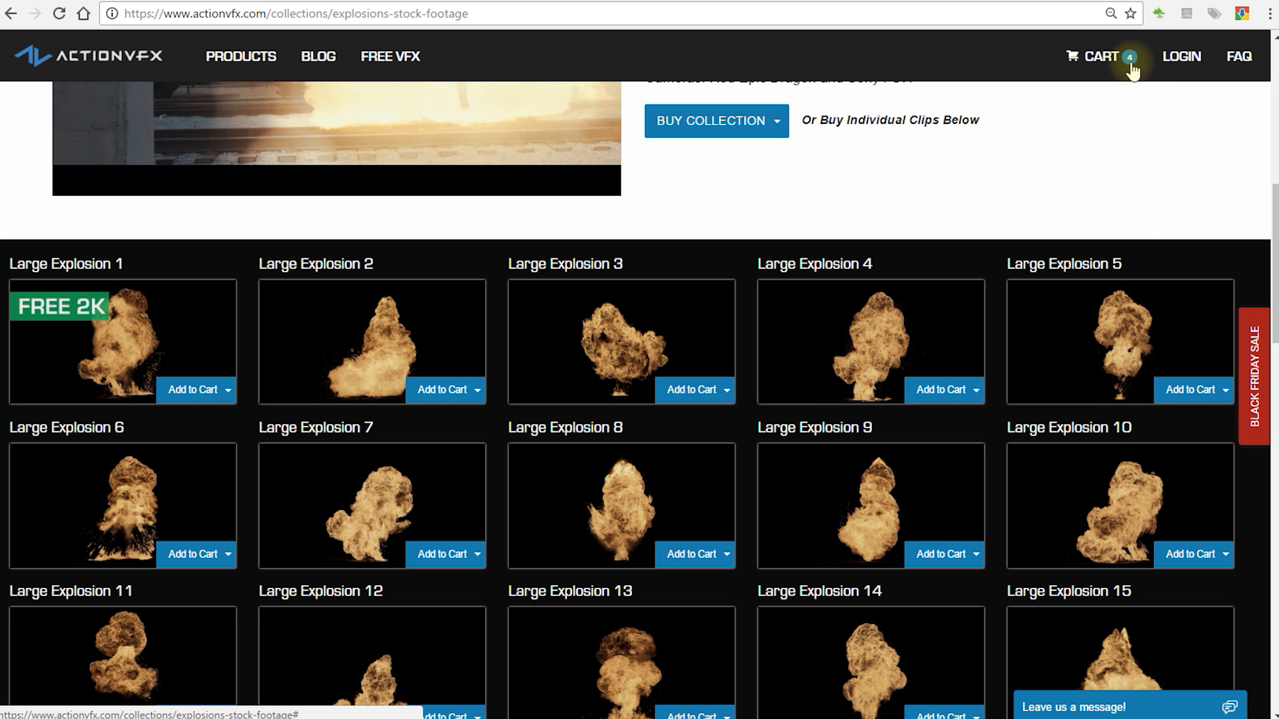
Step: Proceed from the cart to checkout and review the items and total in the order summary
left_click(1130, 67)
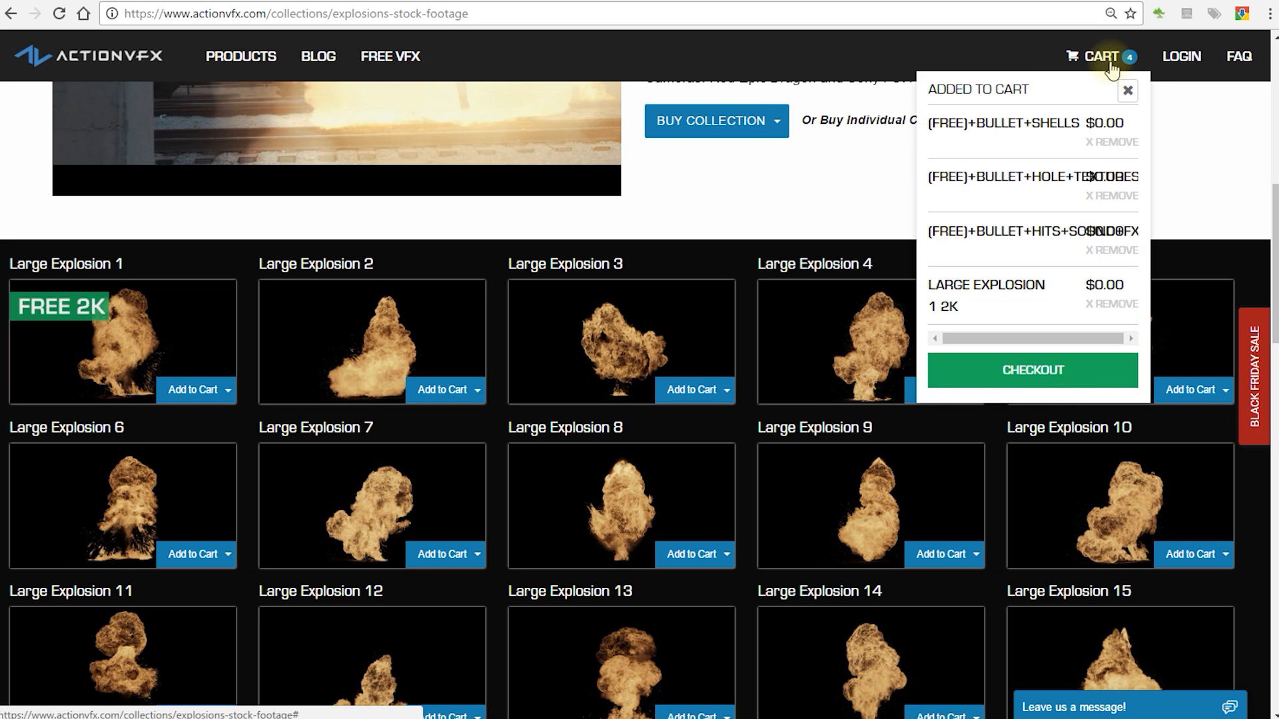
left_click(1037, 381)
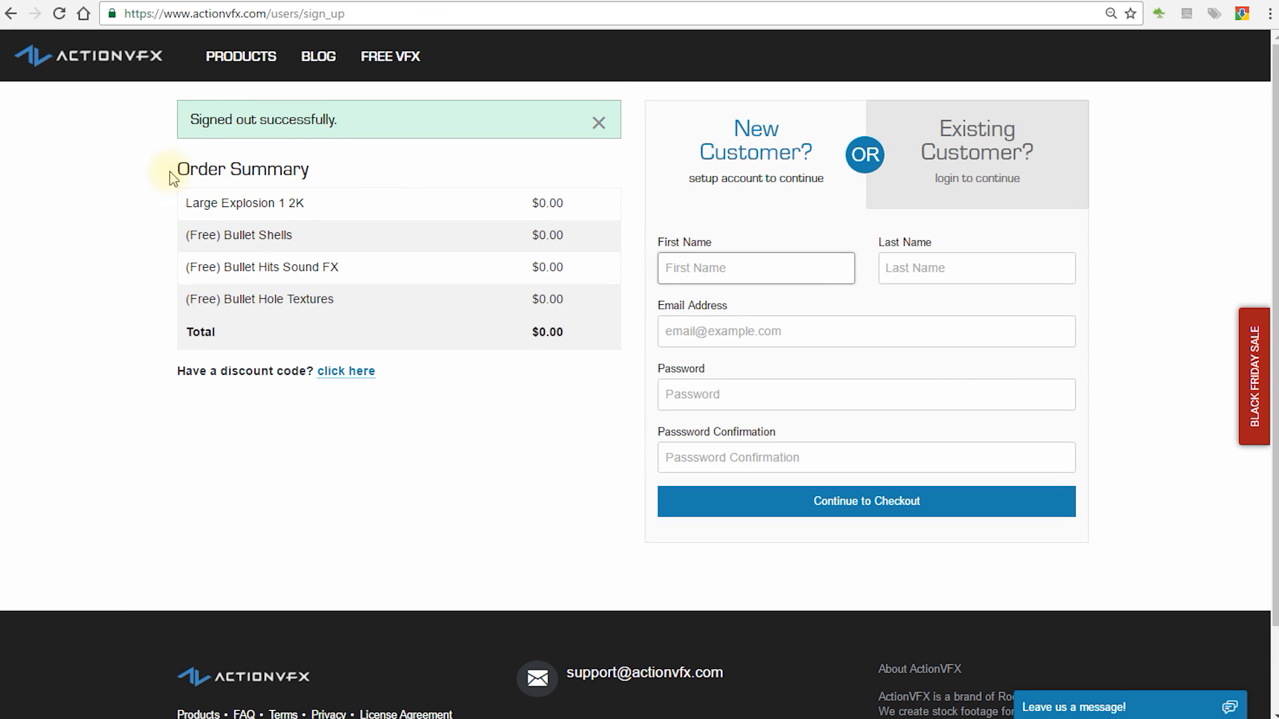
left_click_drag(171, 173, 353, 175)
left_click_drag(565, 332, 480, 336)
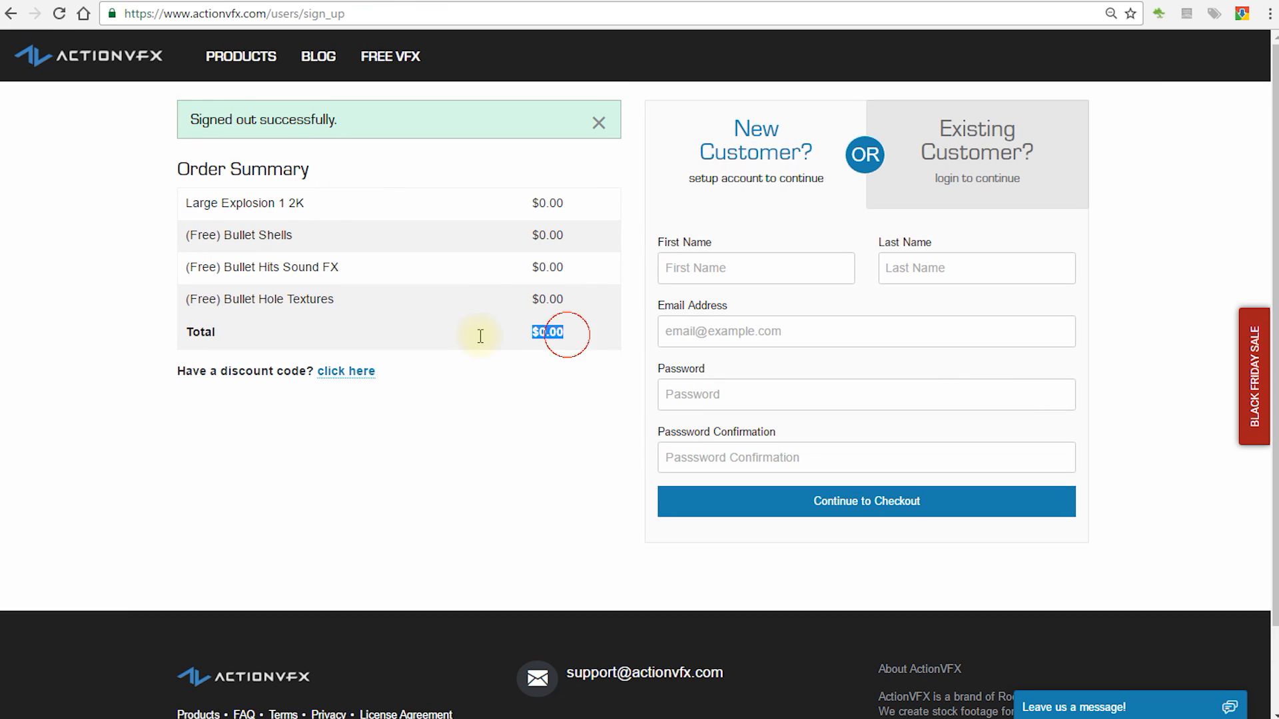
left_click_drag(183, 202, 591, 189)
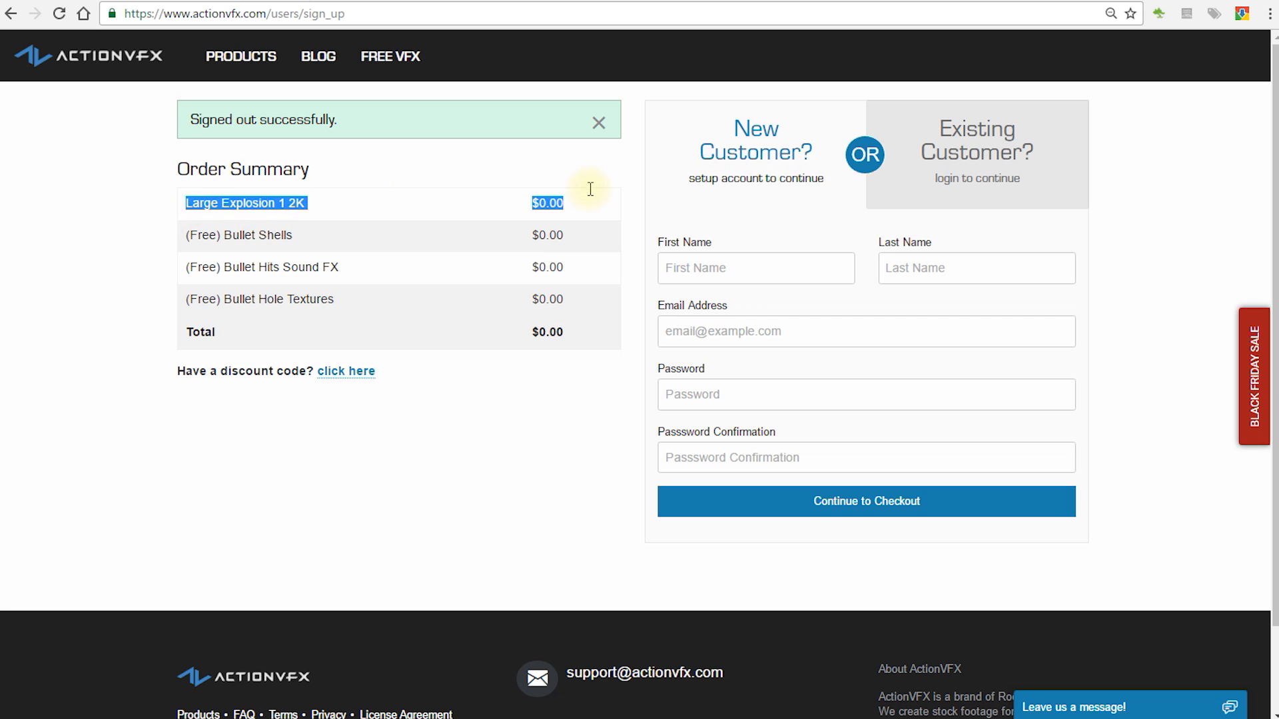
Step: Fill in the new customer's name, e-mail address, account password and password confirmation, continue to checkout and complete the order
left_click(763, 273)
left_click(946, 263)
left_click(741, 340)
left_click(733, 393)
left_click(731, 457)
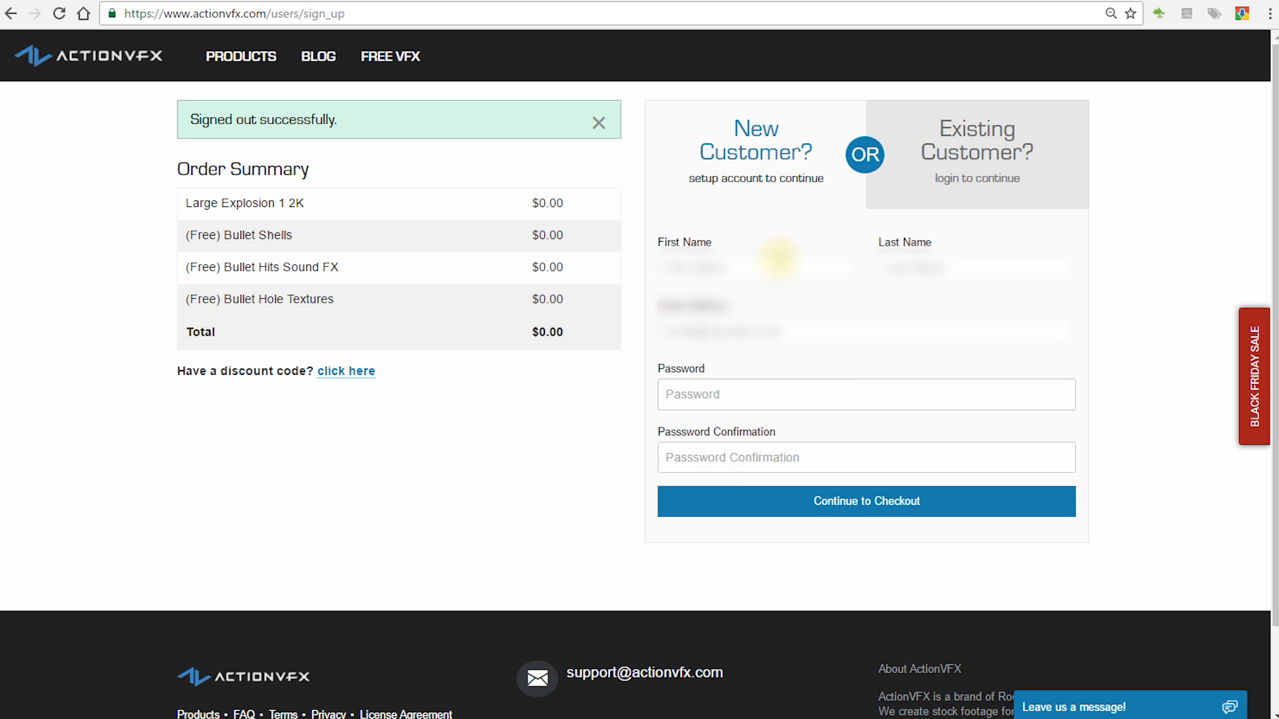
left_click(778, 259)
type("[blurred]")
key("Tab")
type("[blurred]")
key("Tab")
type("[blurred][blurred]")
key("Tab")
type("[masked]")
key("Tab")
type("[masked]")
left_click(1033, 501)
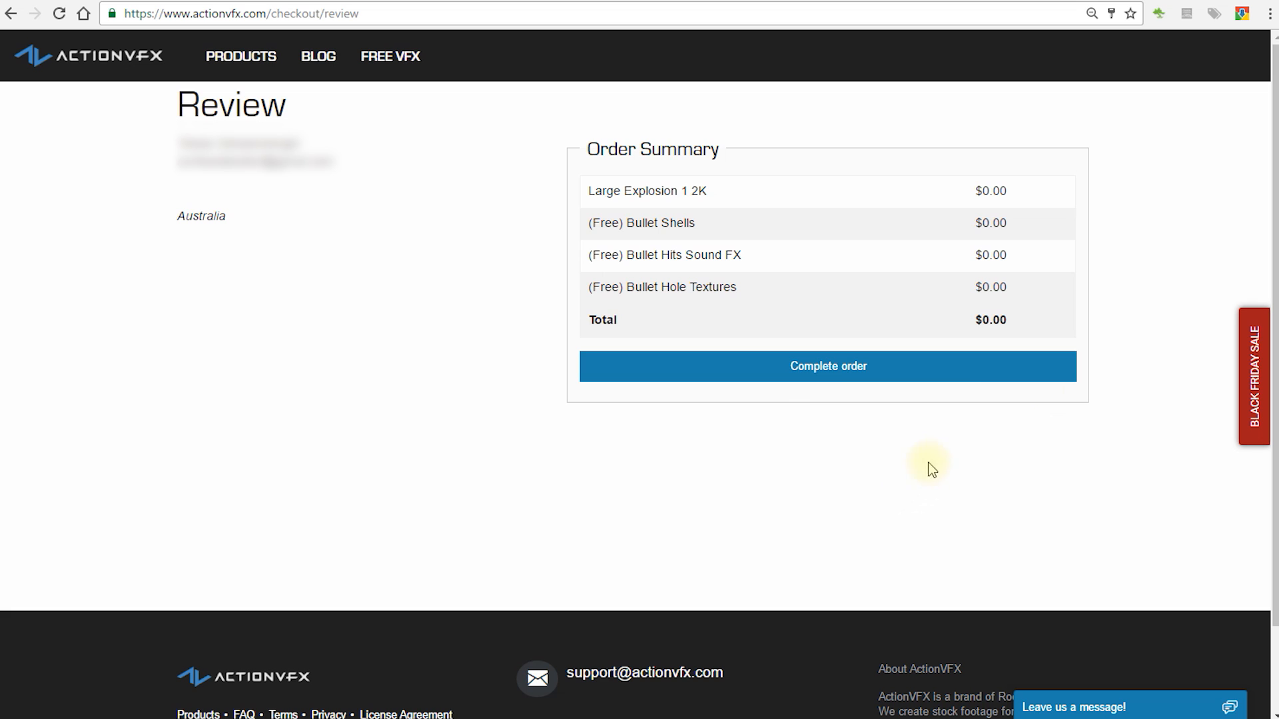
left_click(970, 370)
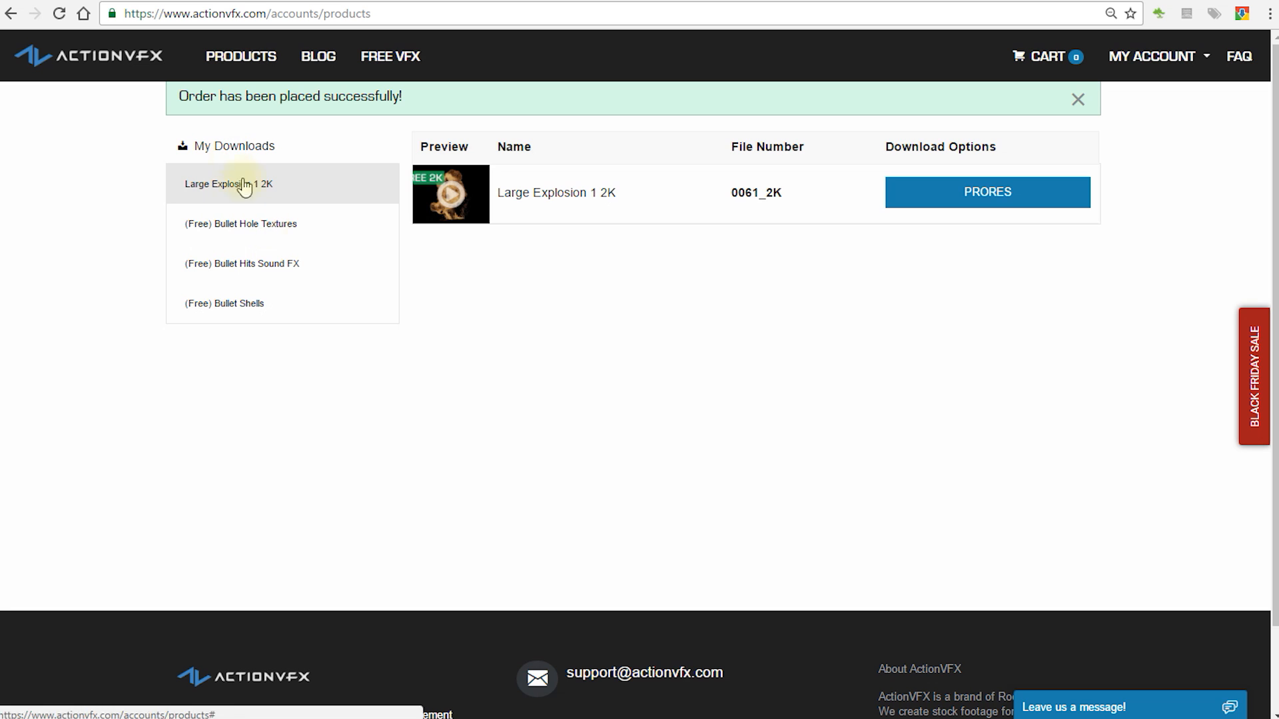
Step: Review the download options for the ordered bullet hole textures, bullet hits sounds, bullet shells and Large Explosion 1 2K
left_click(282, 239)
left_click(269, 265)
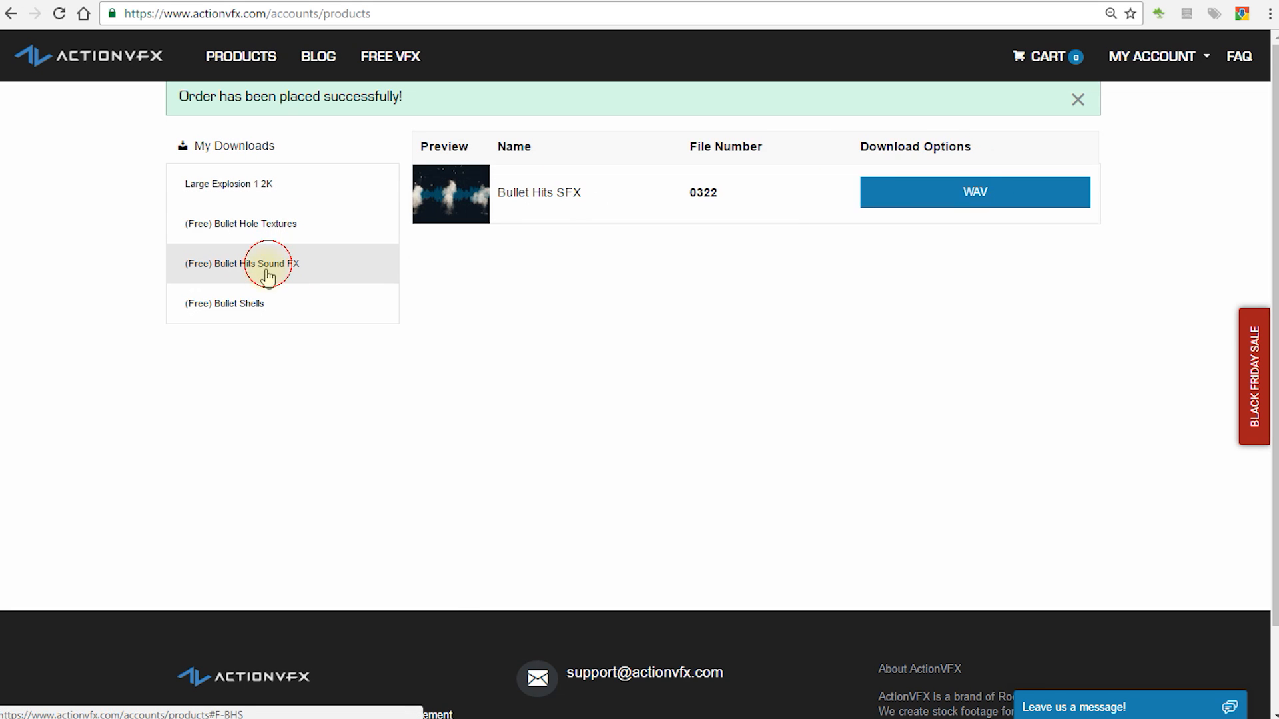
left_click(253, 300)
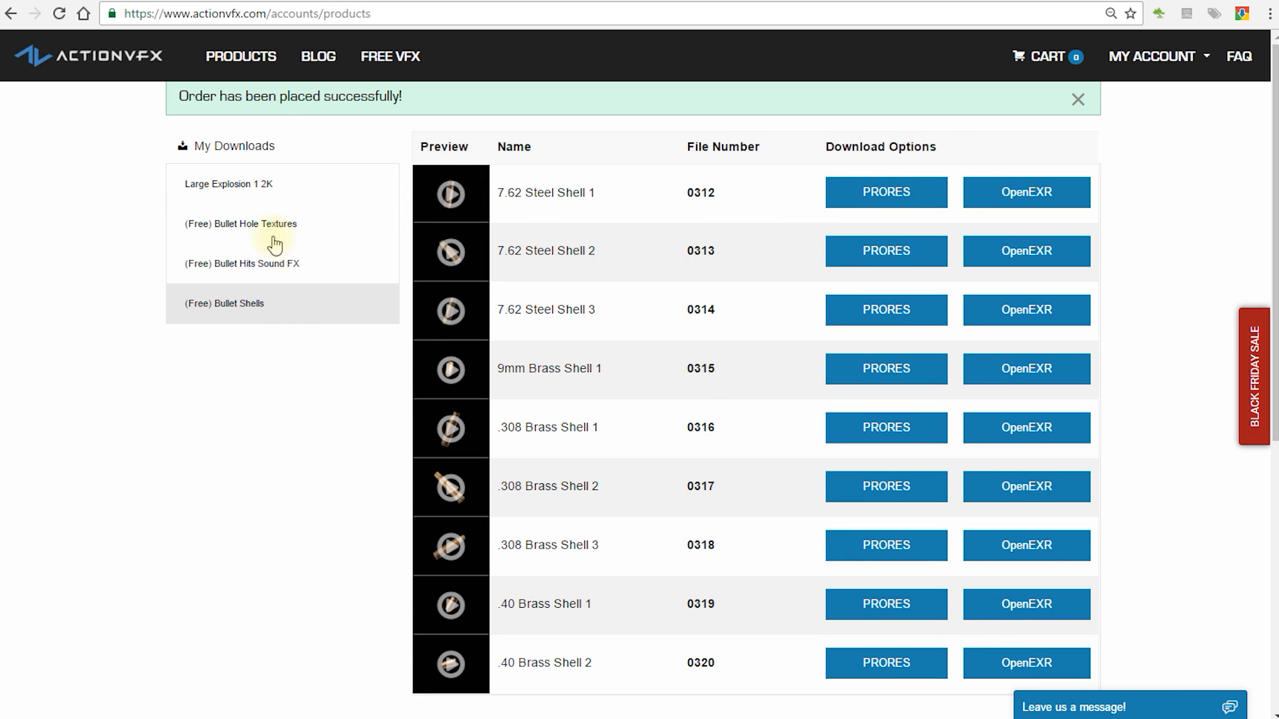
left_click(251, 185)
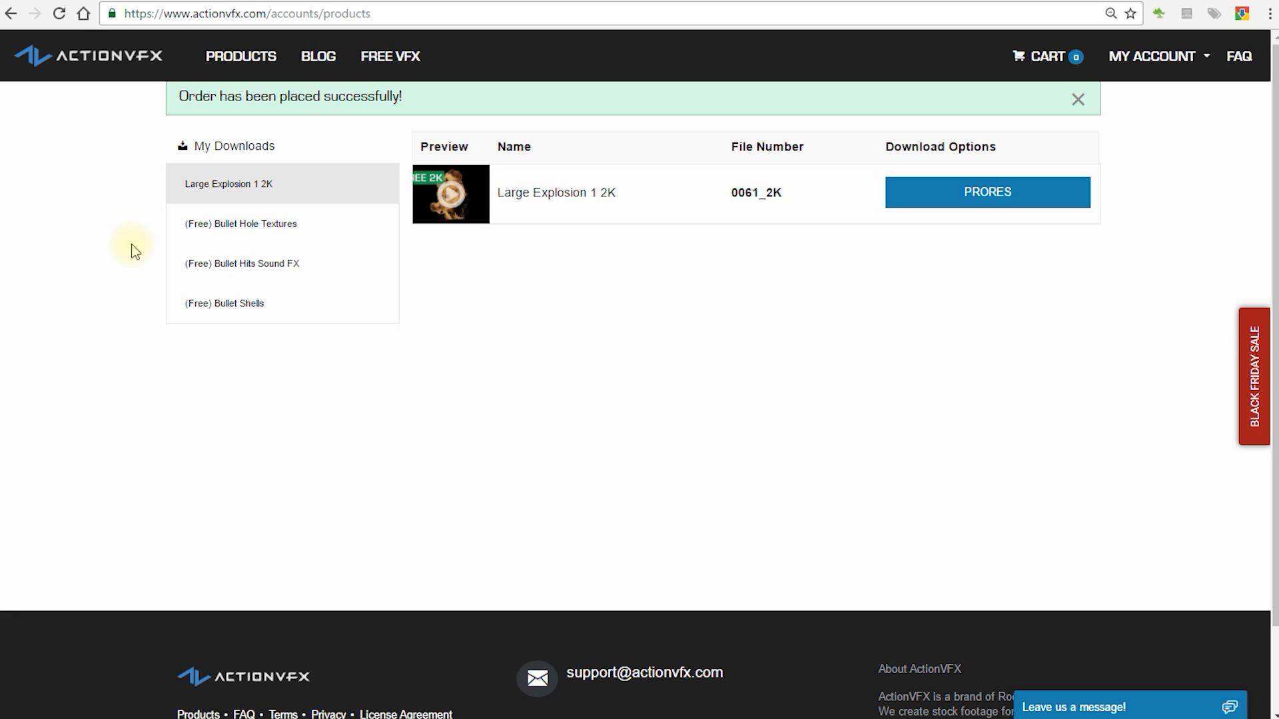
Step: Open the Muzzle Flashes collection in the Gun FX category and examine its features, collection price and individual clips
left_click(241, 66)
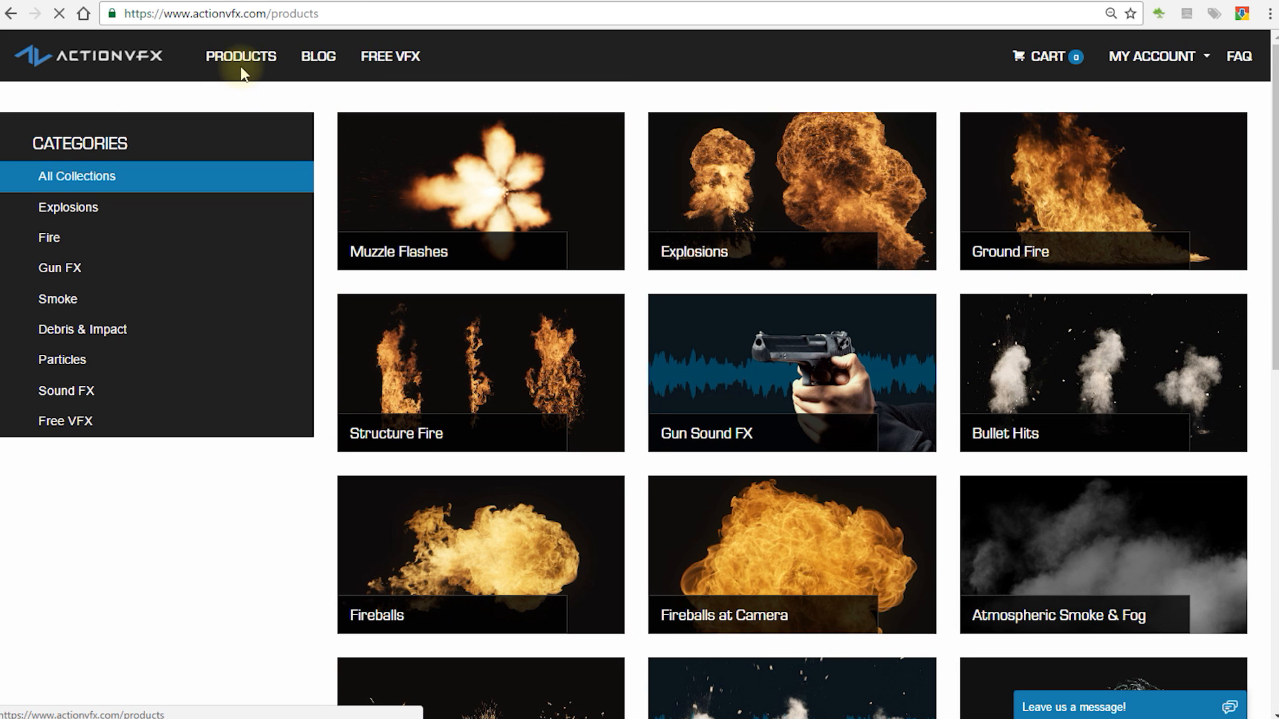
left_click(63, 275)
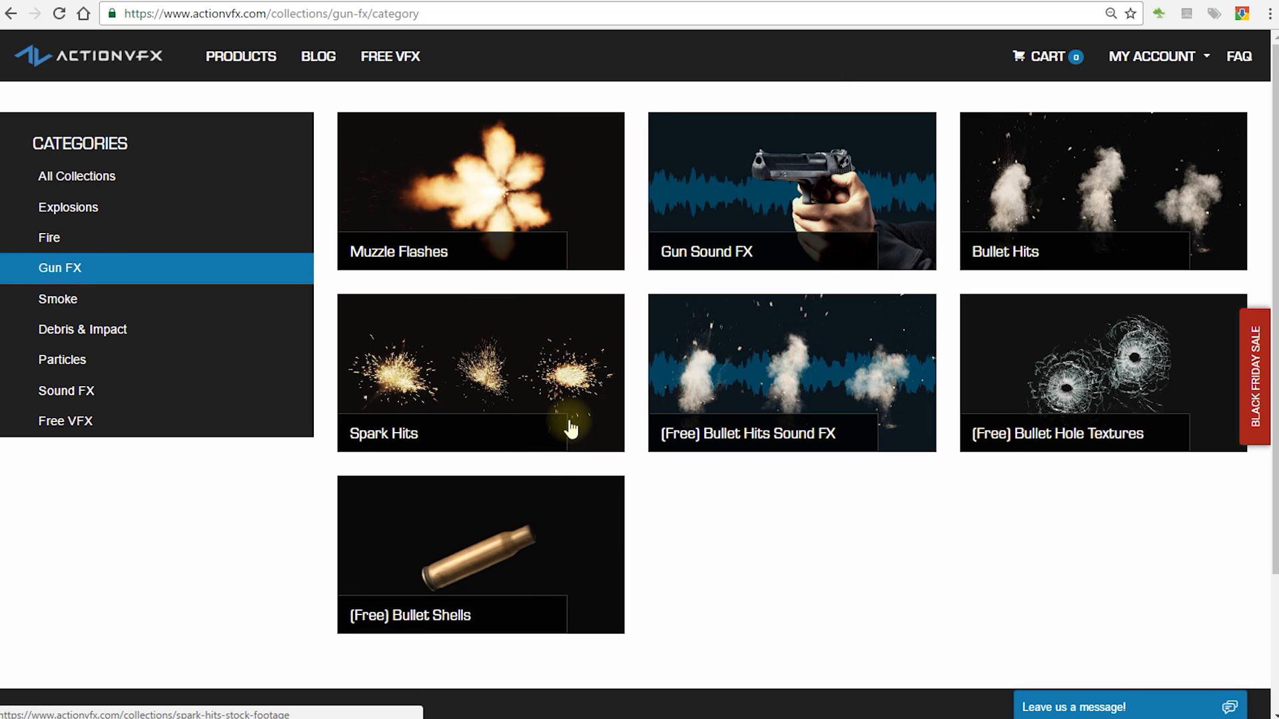
left_click(479, 198)
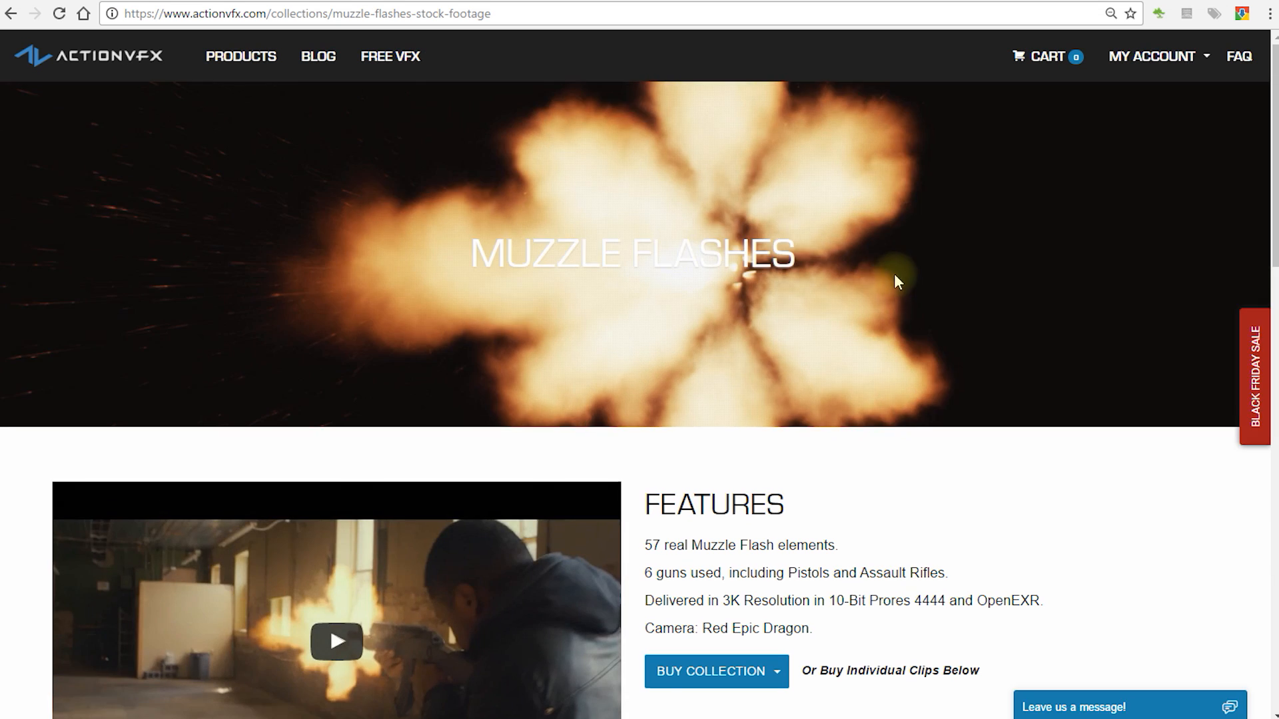
scroll(894, 273, "down", 4)
left_click(783, 420)
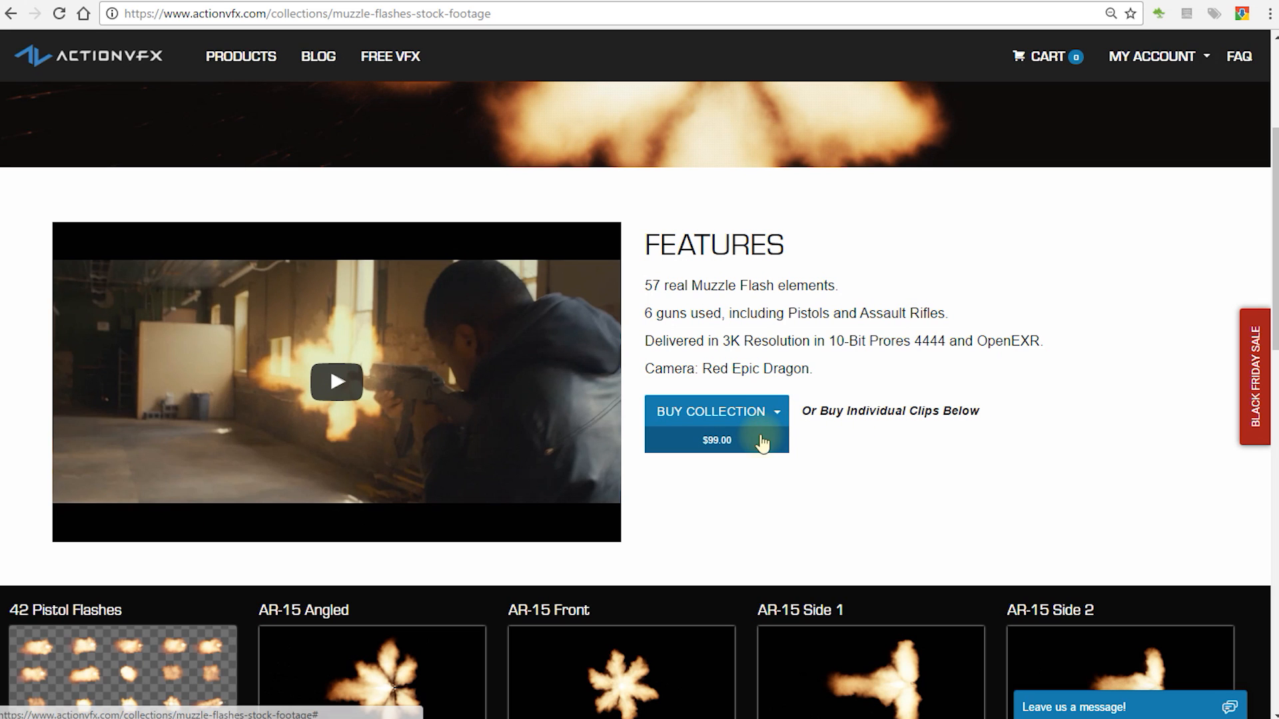
left_click_drag(859, 286, 646, 280)
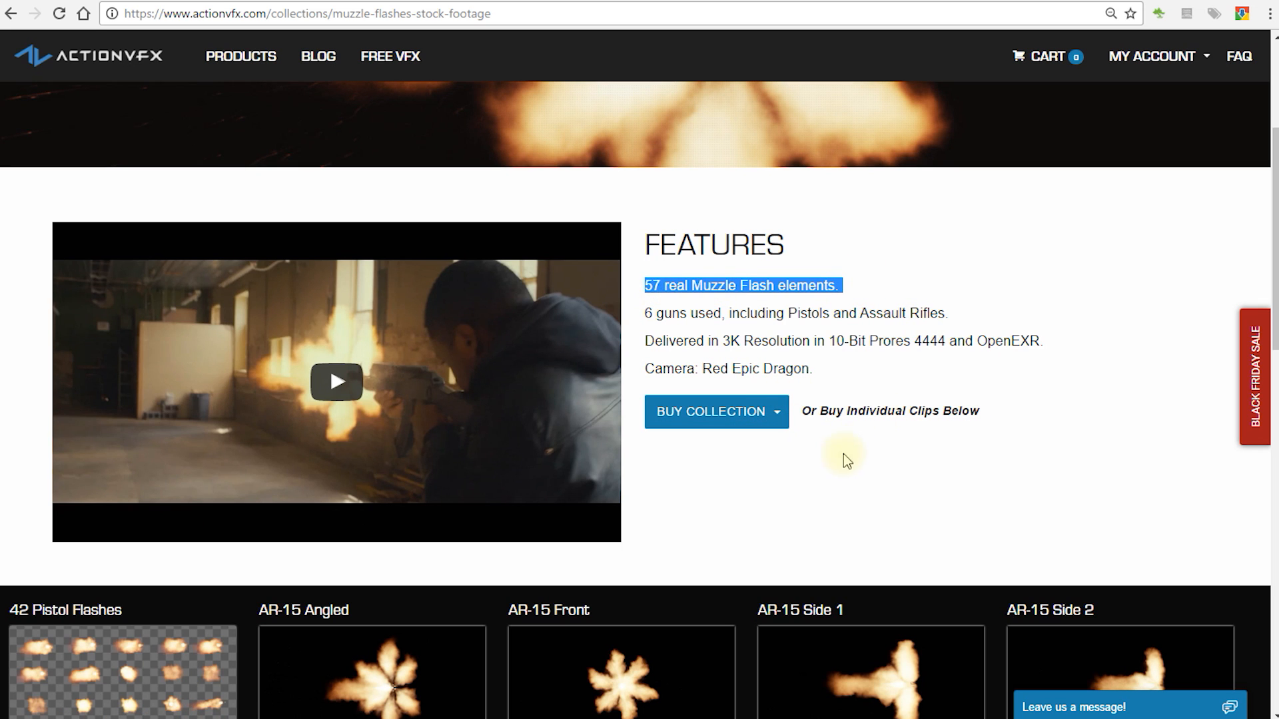
scroll(843, 453, "down", 5)
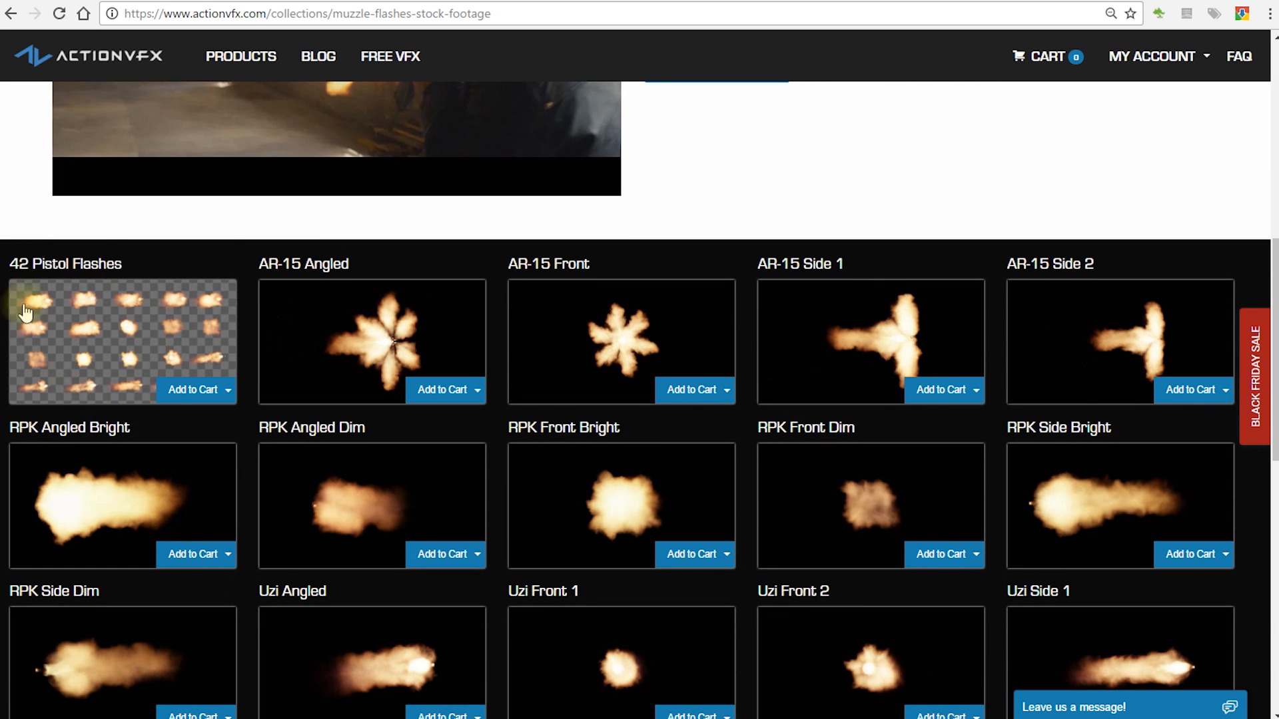
scroll(573, 301, "down", 1)
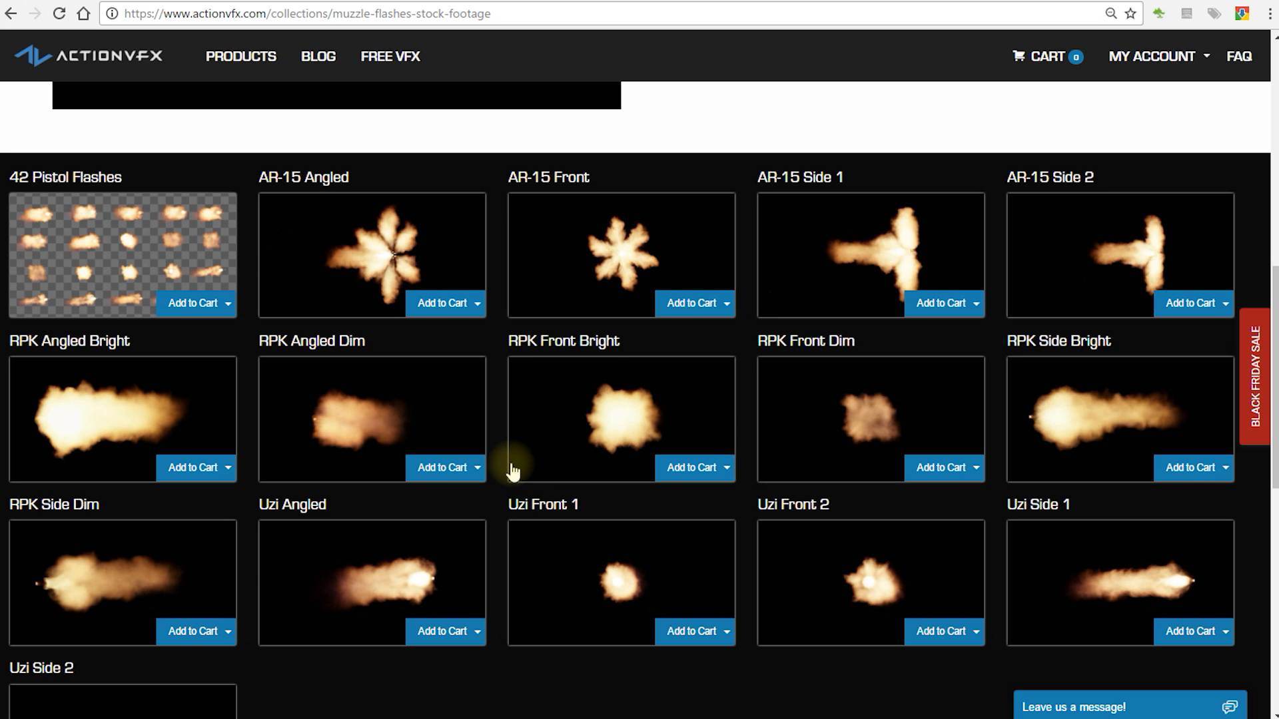
Step: Play the preview of the AR-15 Angled muzzle flash, close it and return to the Gun FX category
left_click(371, 263)
left_click(342, 438)
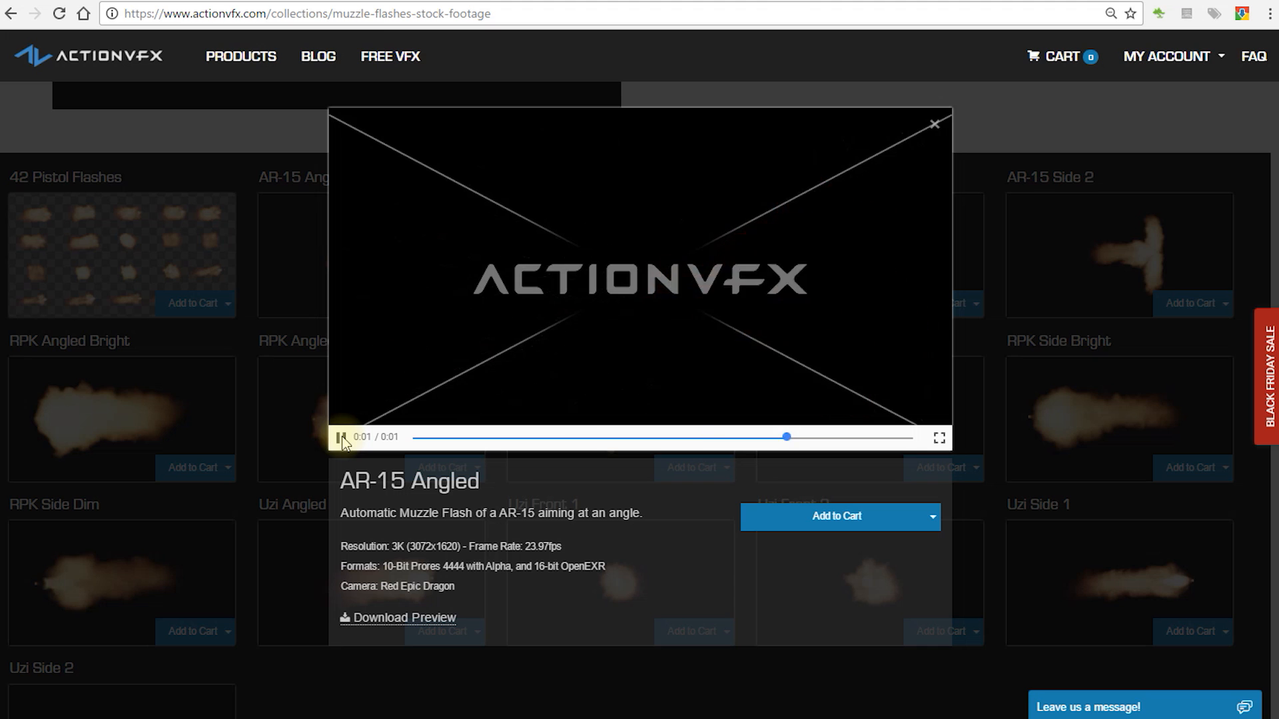
left_click(341, 438)
left_click(965, 342)
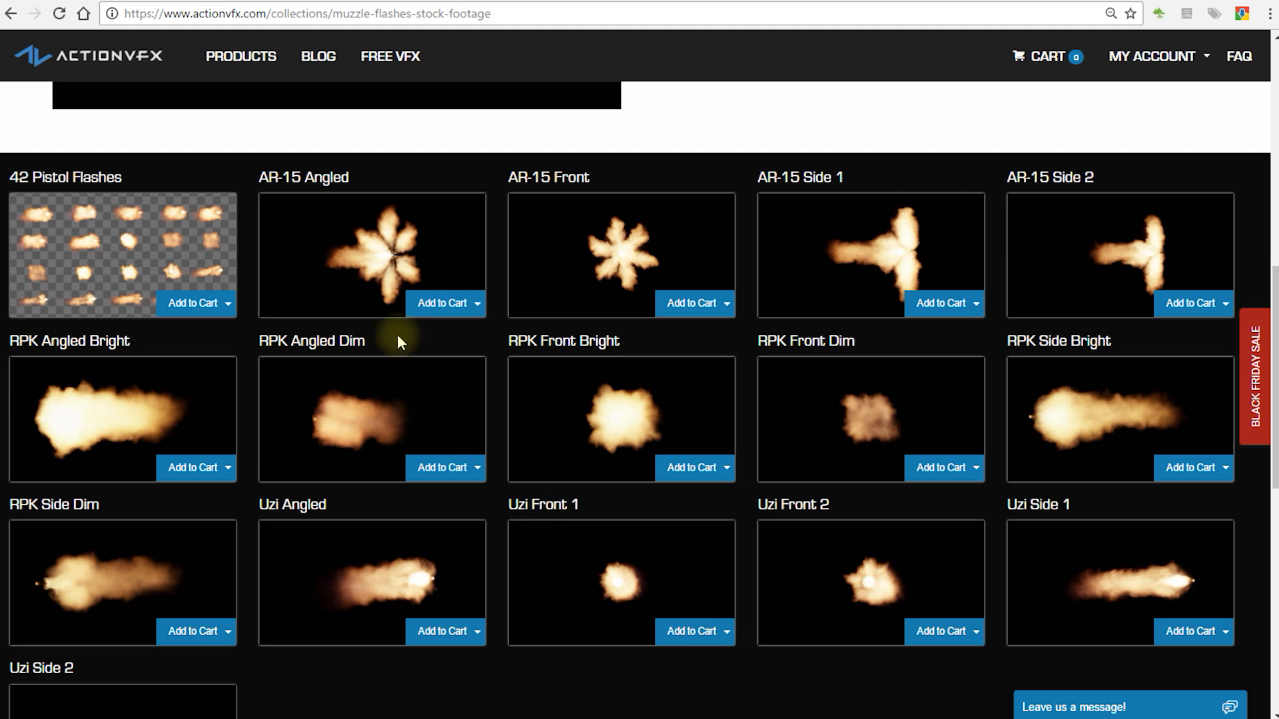
scroll(473, 443, "up", 10)
left_click(10, 14)
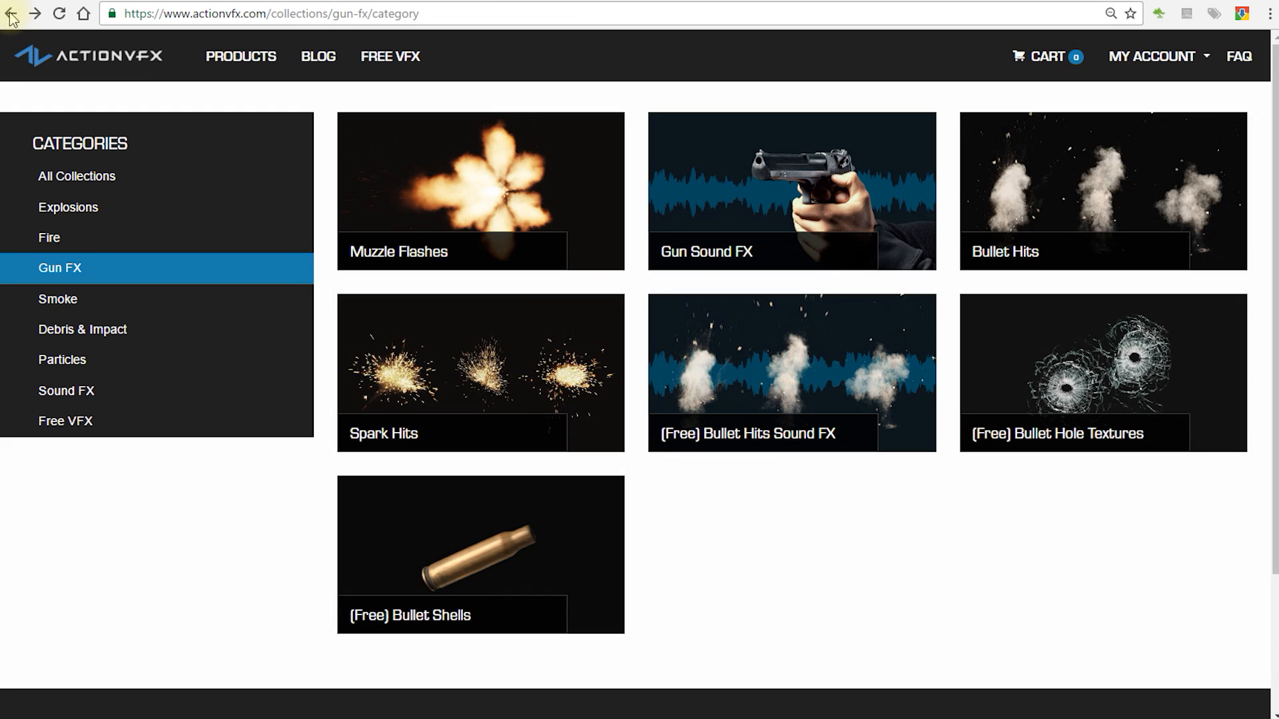
Step: Open the Bullet Hits collection and examine its 4K and 2K prices and the ground and wall hit clips
left_click(1095, 181)
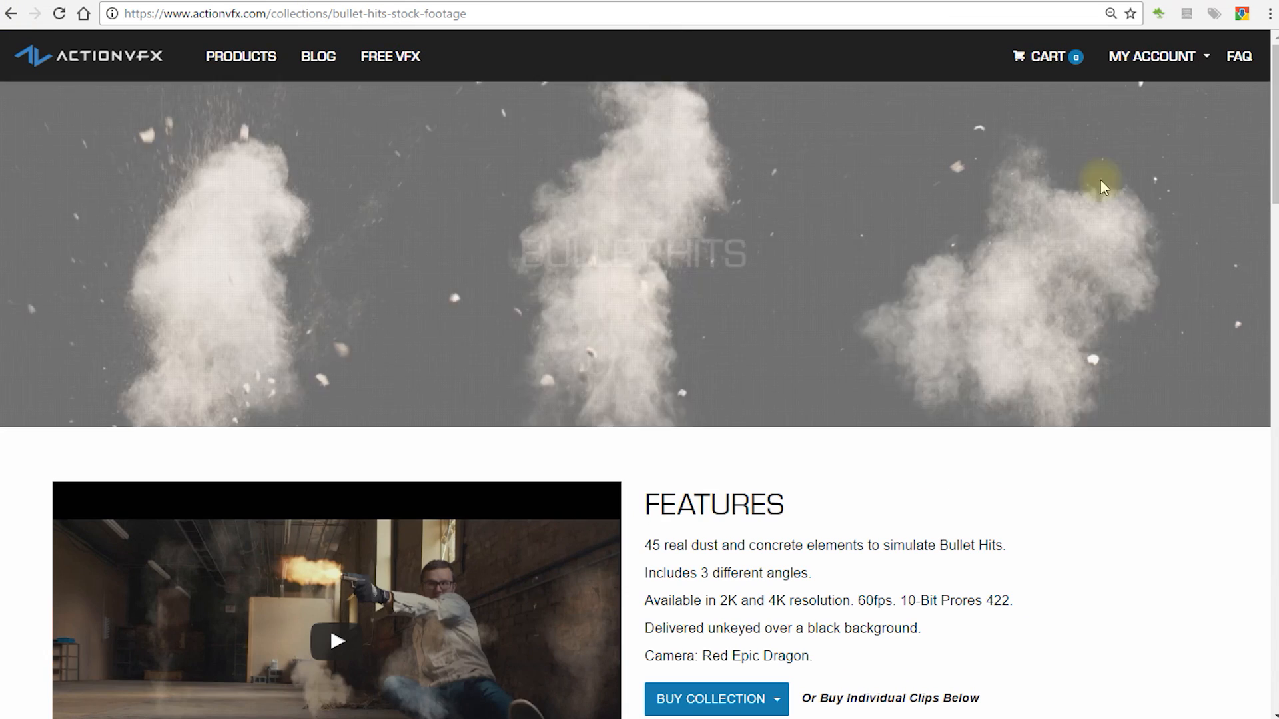
scroll(985, 247, "down", 4)
left_click(777, 437)
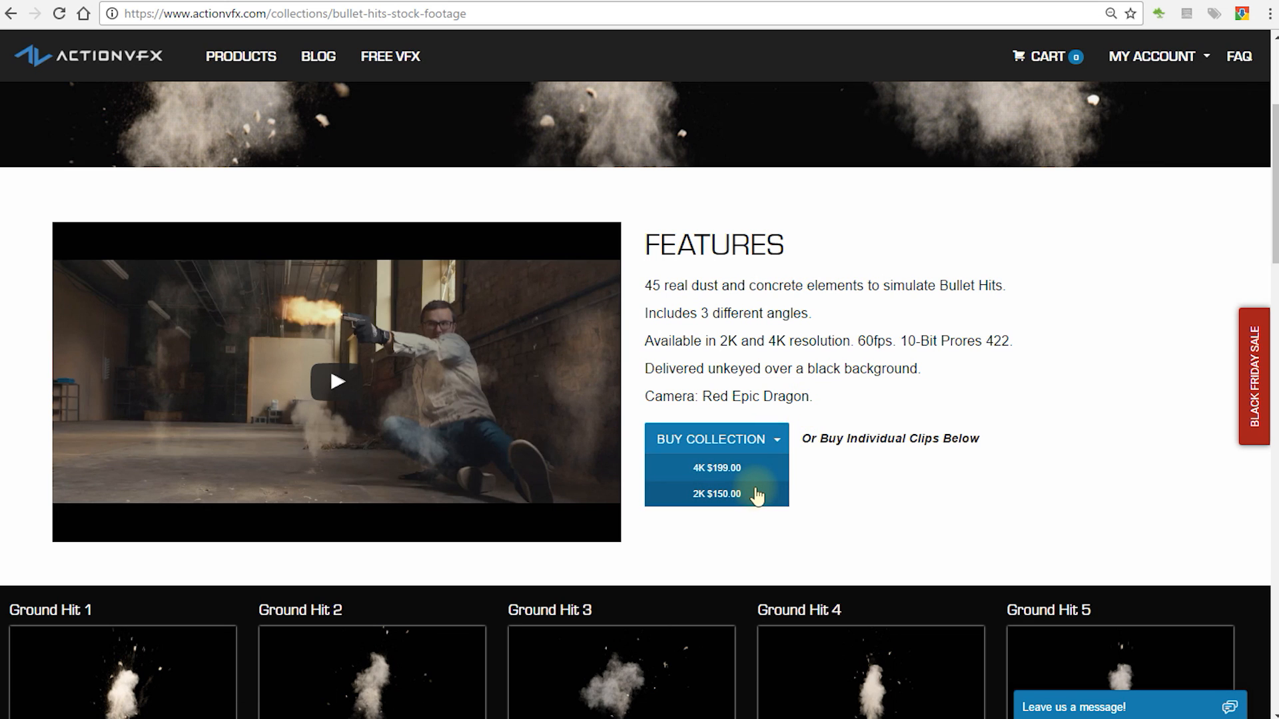
scroll(851, 408, "down", 14)
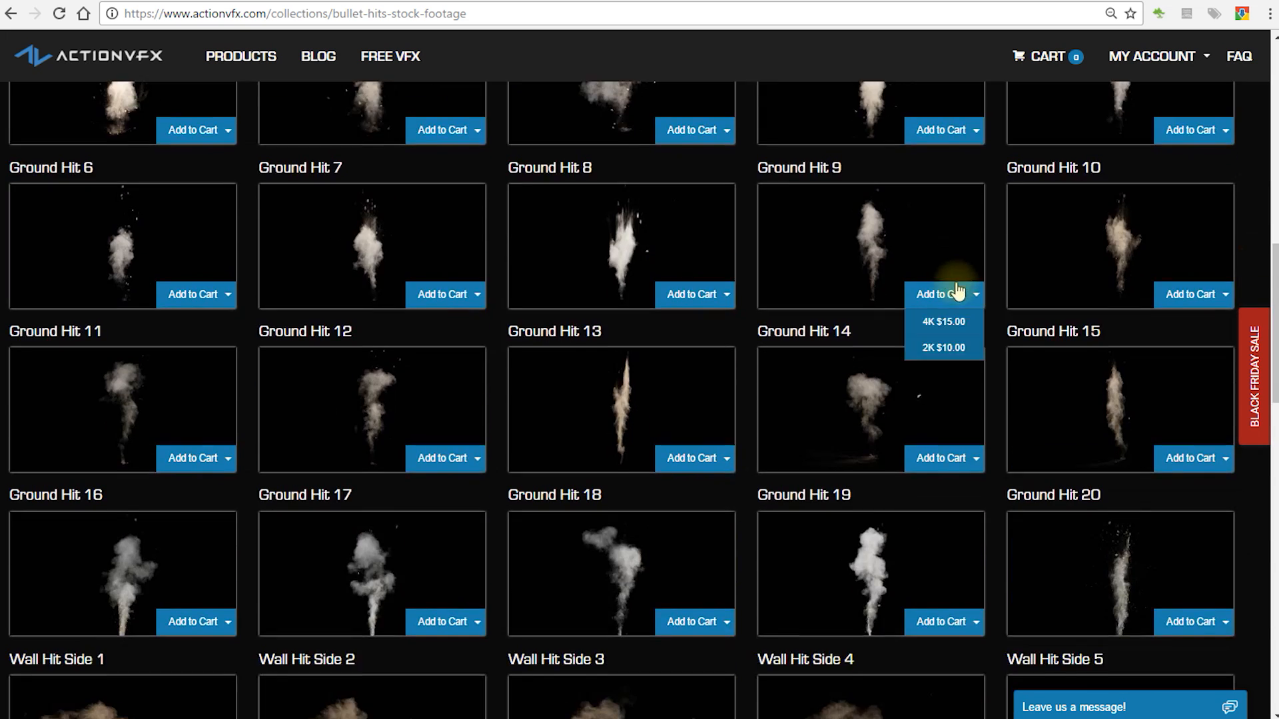
scroll(614, 609, "down", 8)
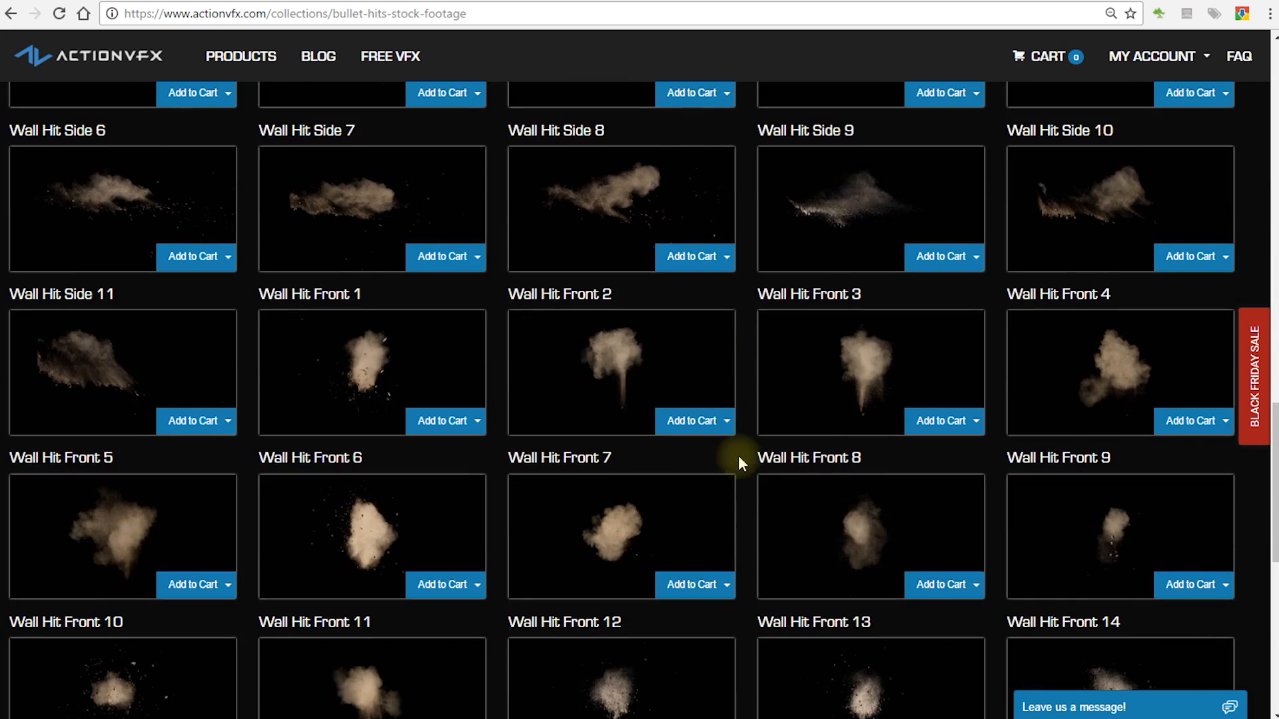
scroll(759, 465, "up", 10)
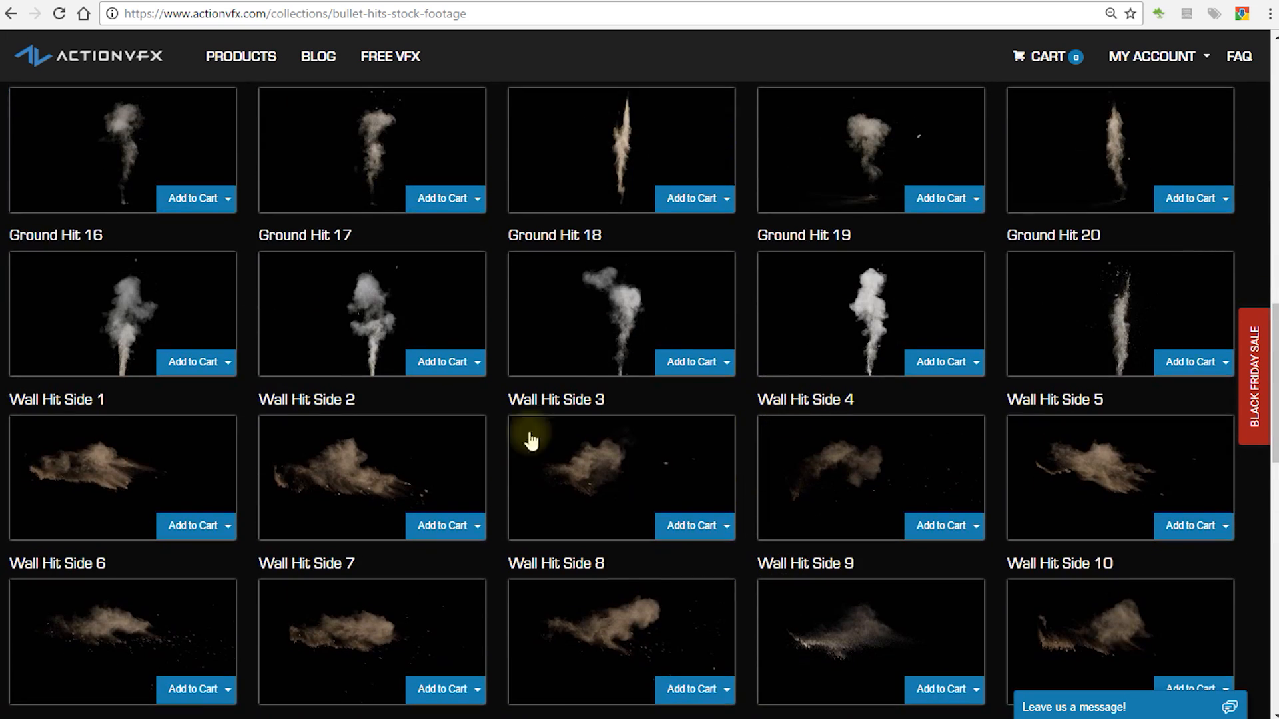
Step: Play the previews of the Wall Hit Side 4 and Ground Hit 11 clips and close them
left_click(904, 438)
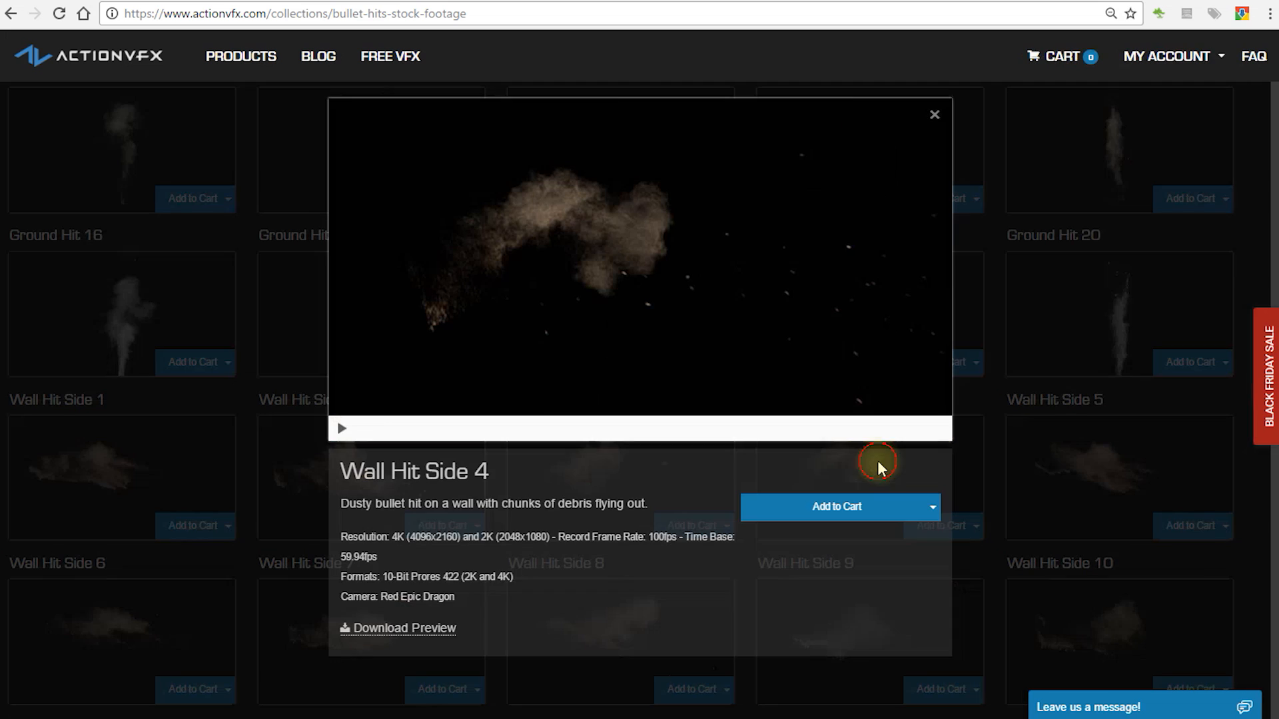
left_click(340, 429)
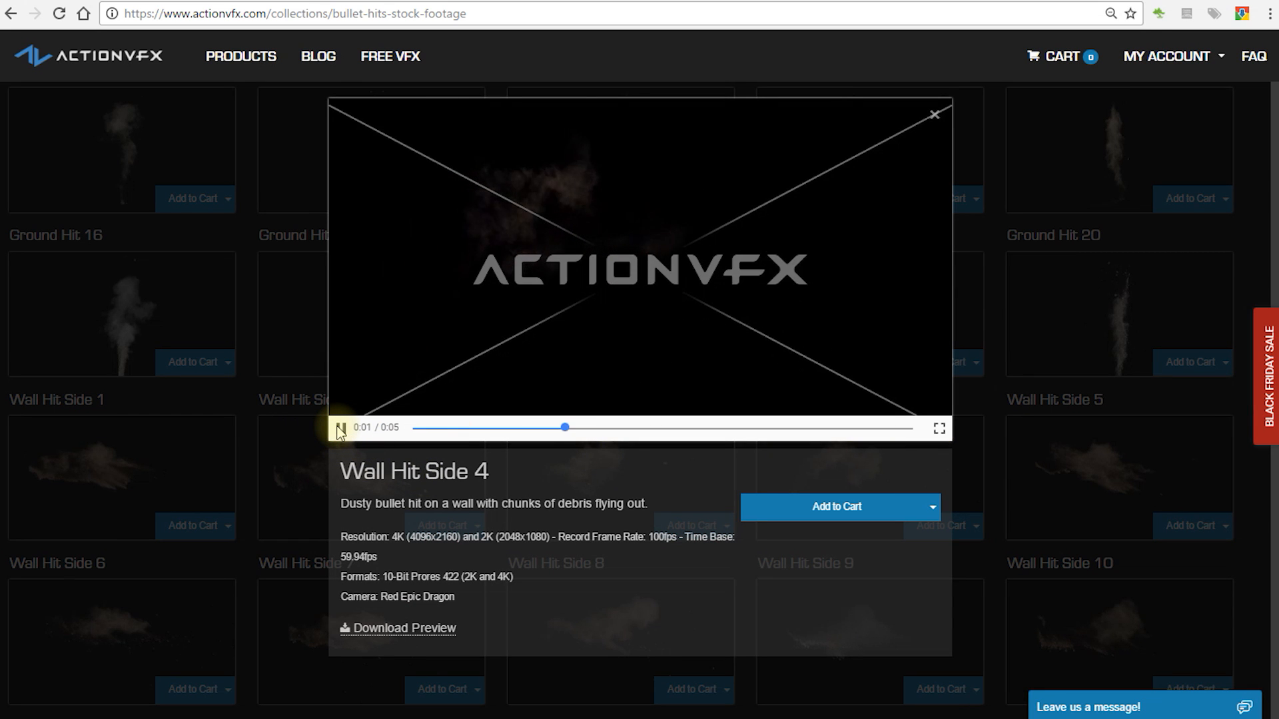
left_click(297, 486)
scroll(152, 449, "up", 3)
left_click(149, 413)
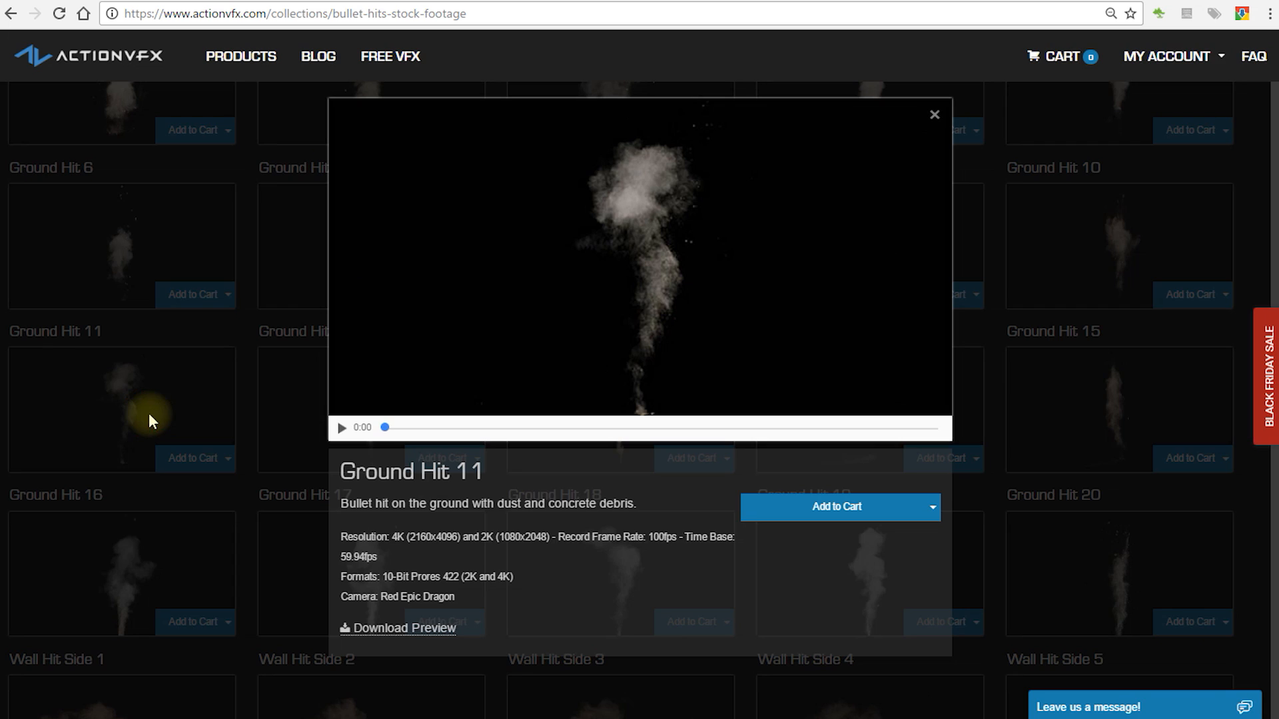
left_click(341, 428)
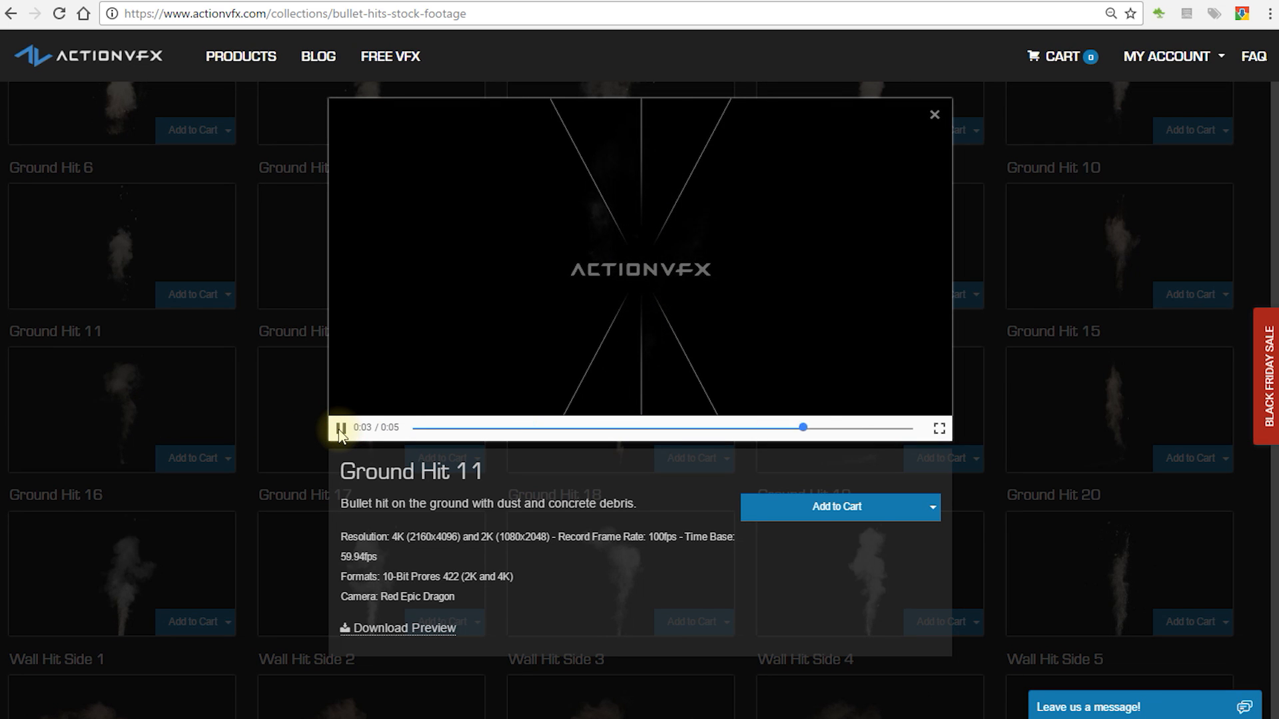
left_click(283, 303)
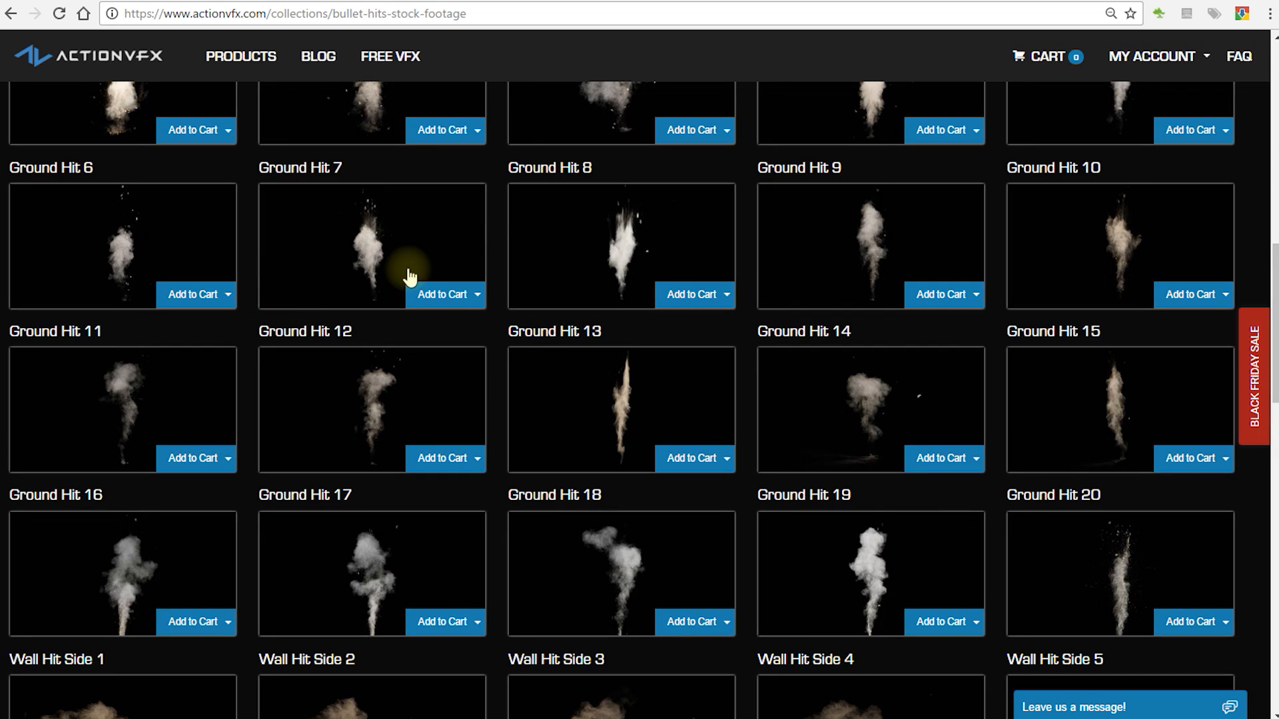
Step: Go back to Gun FX, check the features and price of the Gun Sound FX collection, and open the Black Friday Sale offer
left_click(10, 16)
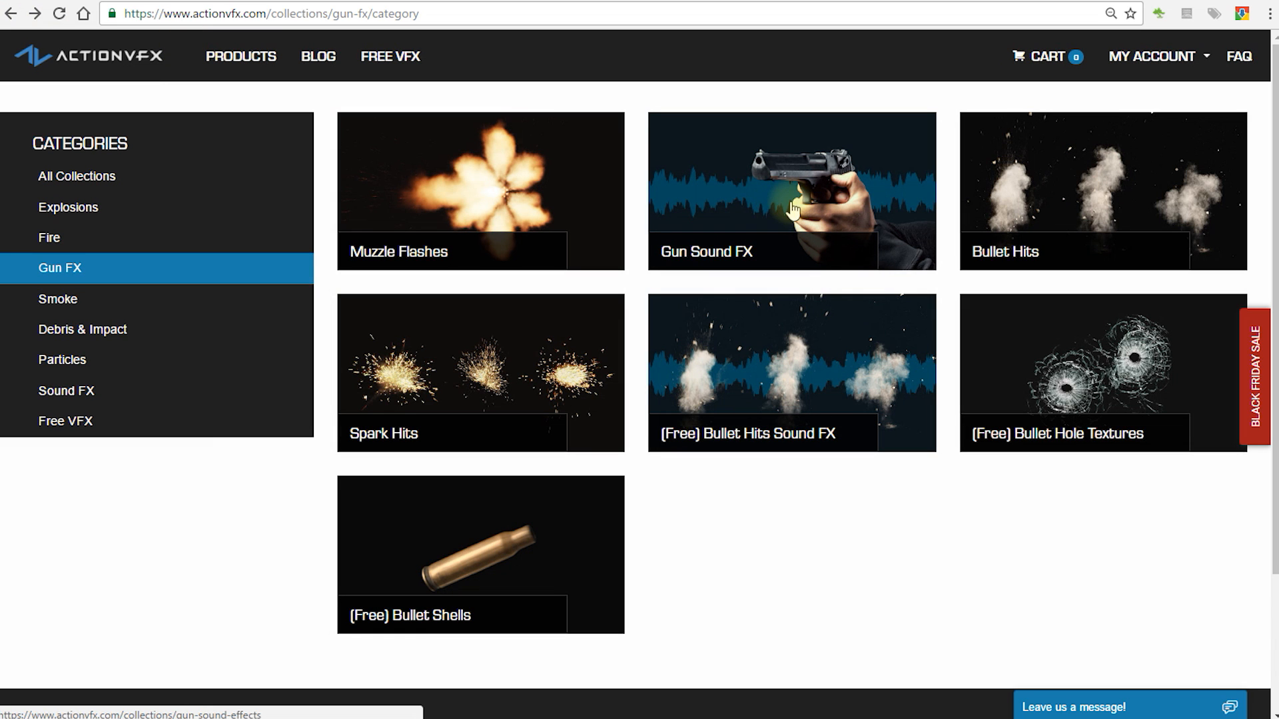
left_click(794, 210)
scroll(841, 206, "down", 3)
left_click(776, 353)
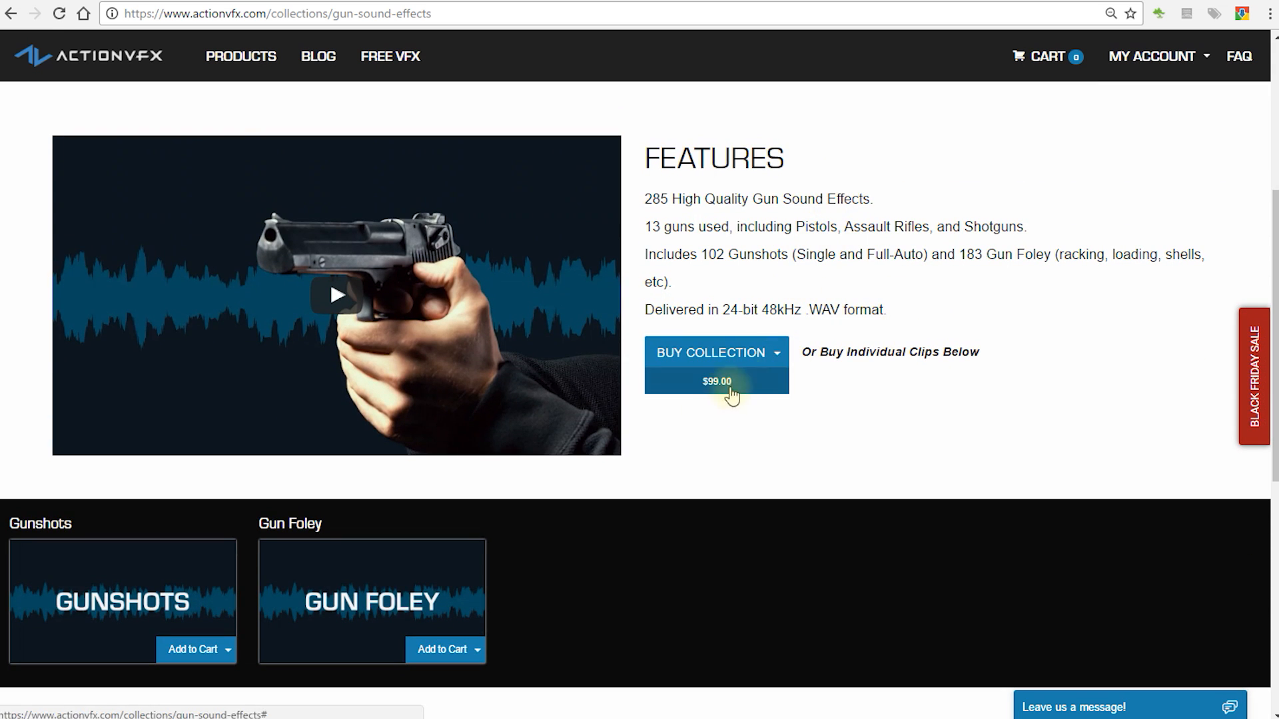
left_click(866, 241)
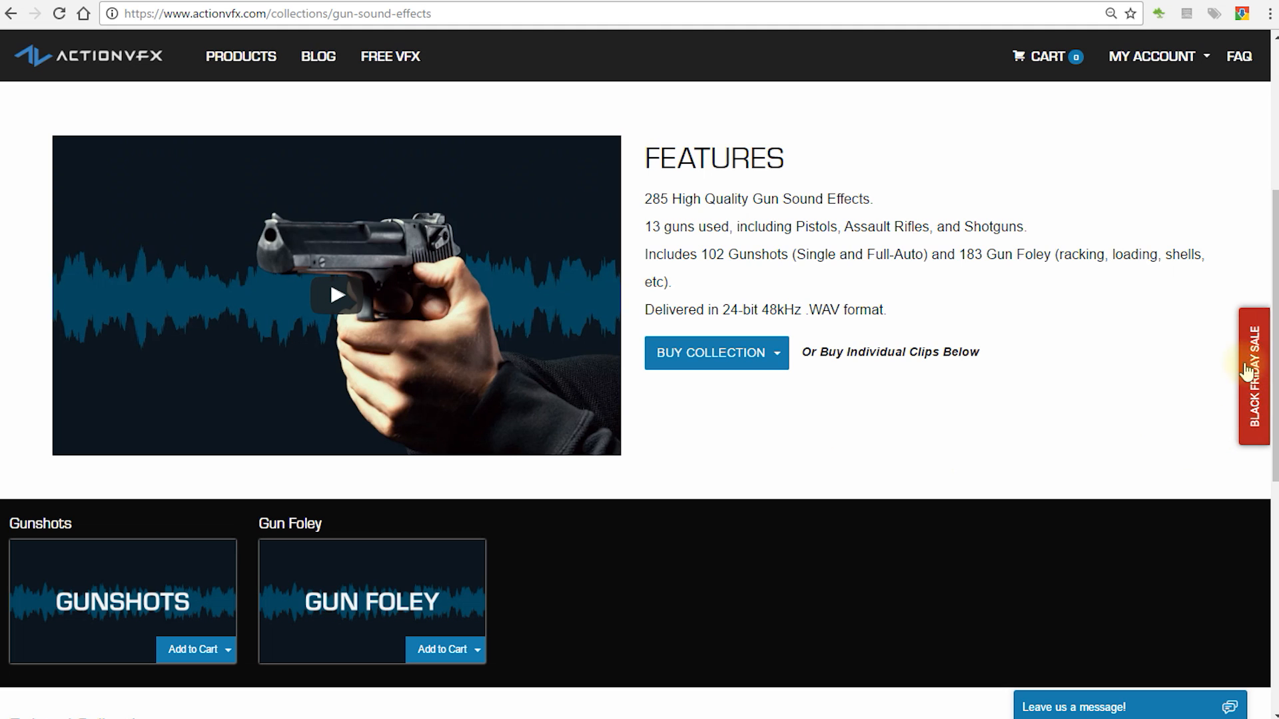
left_click(1253, 360)
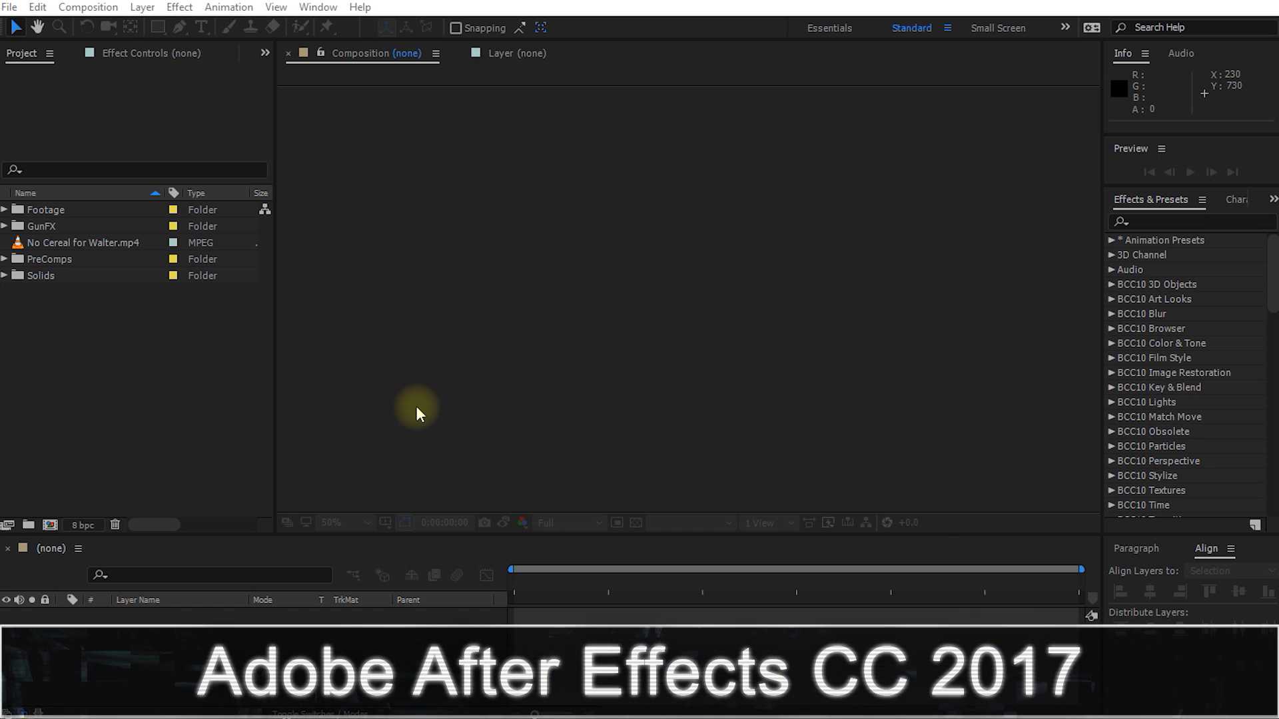
Step: In After Effects, create a composition from No Cereal for Walter.mp4 and move the playhead to 0:02:11:06
left_click(116, 246)
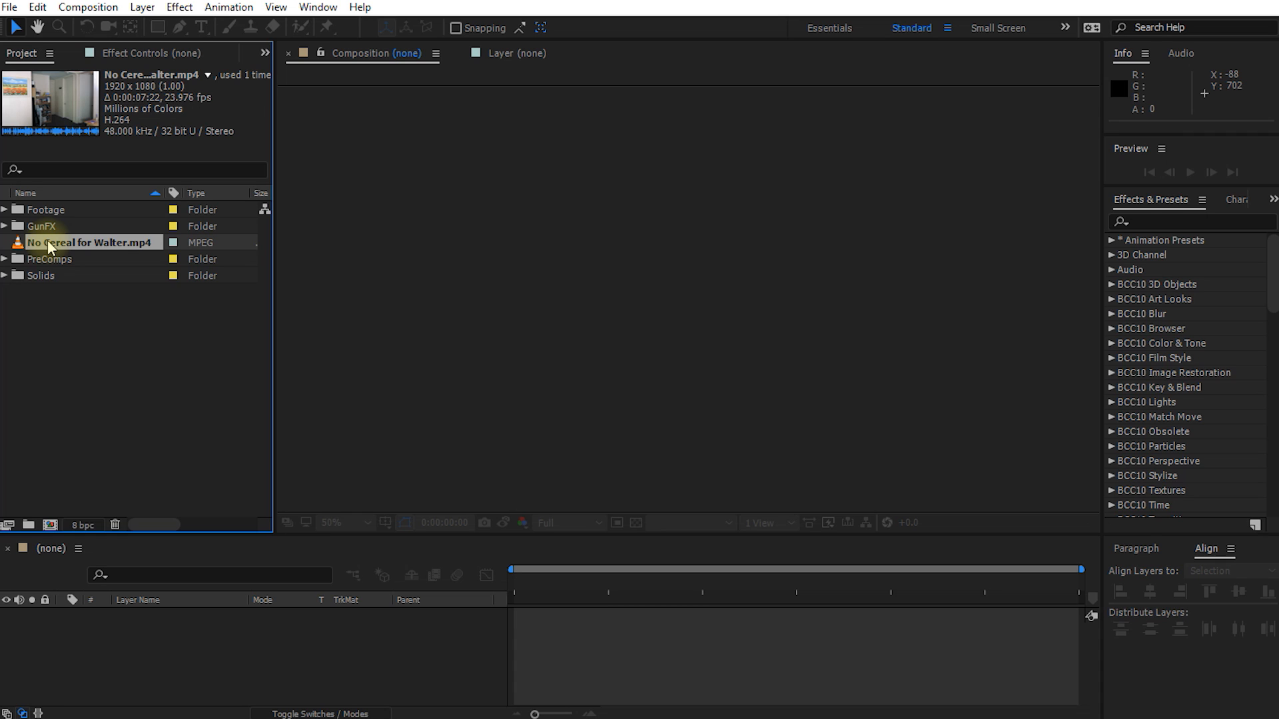
left_click_drag(74, 245, 49, 523)
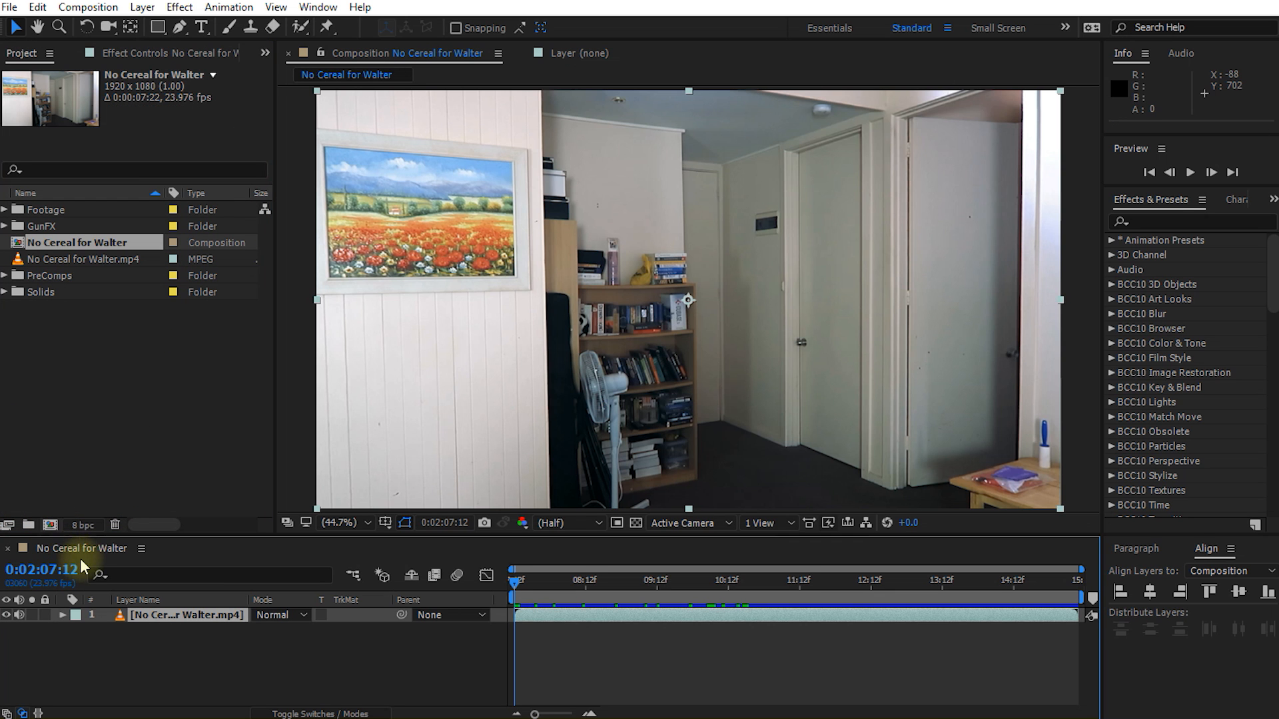
left_click_drag(515, 584, 779, 618)
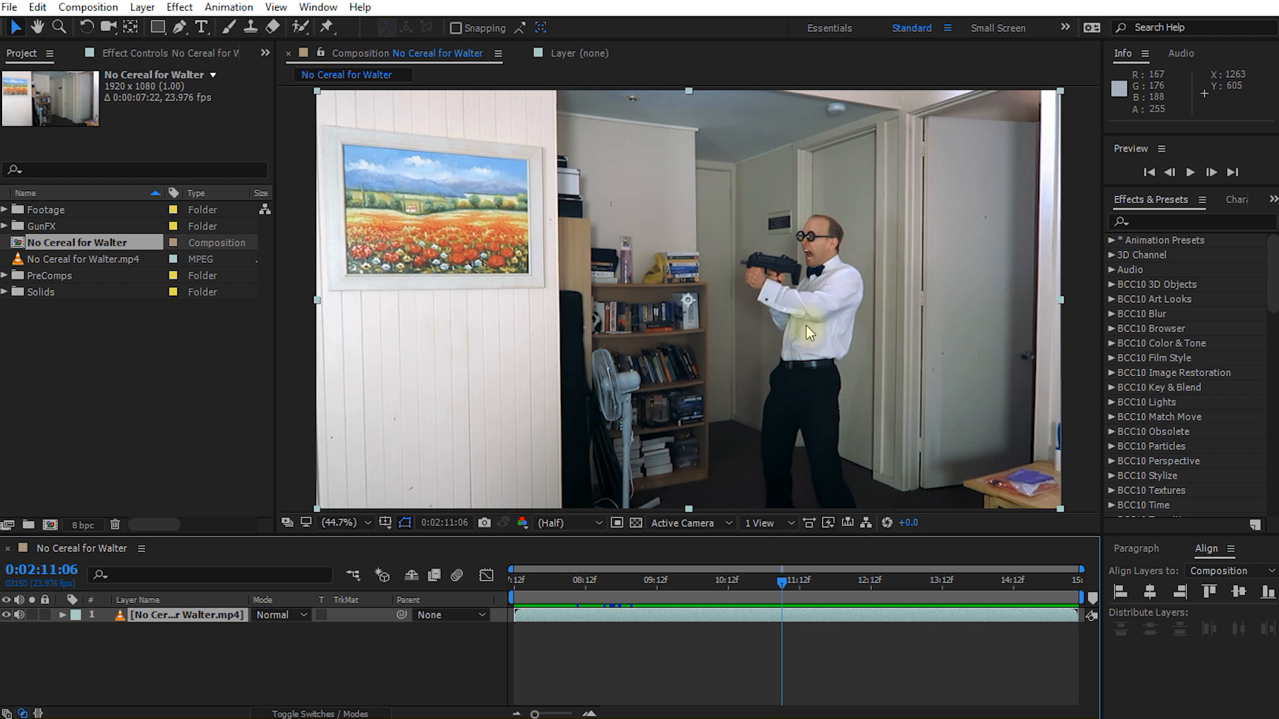
Step: Select Uzi_Angled_0307.mov in the Muzzle Flashes folder inside GunFX and move the playhead to 0:02:09:23
left_click(42, 226)
left_click(5, 227)
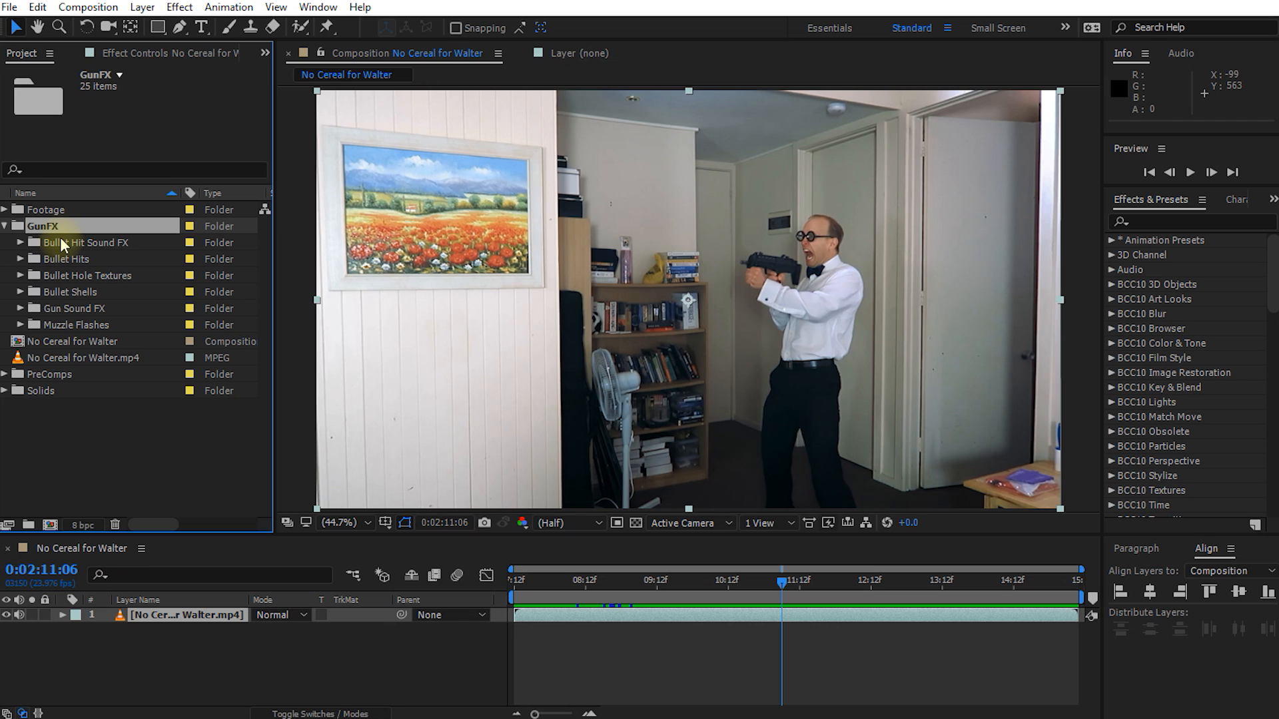
left_click(56, 326)
left_click(20, 325)
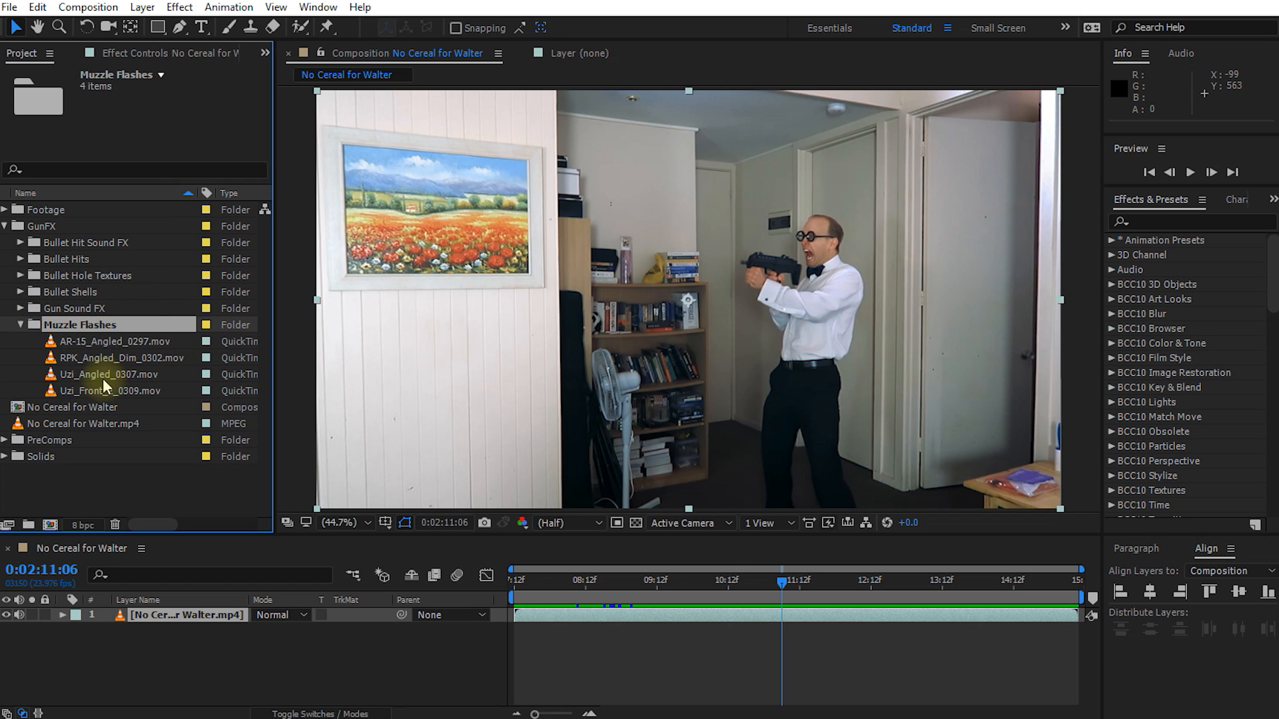
left_click(85, 392)
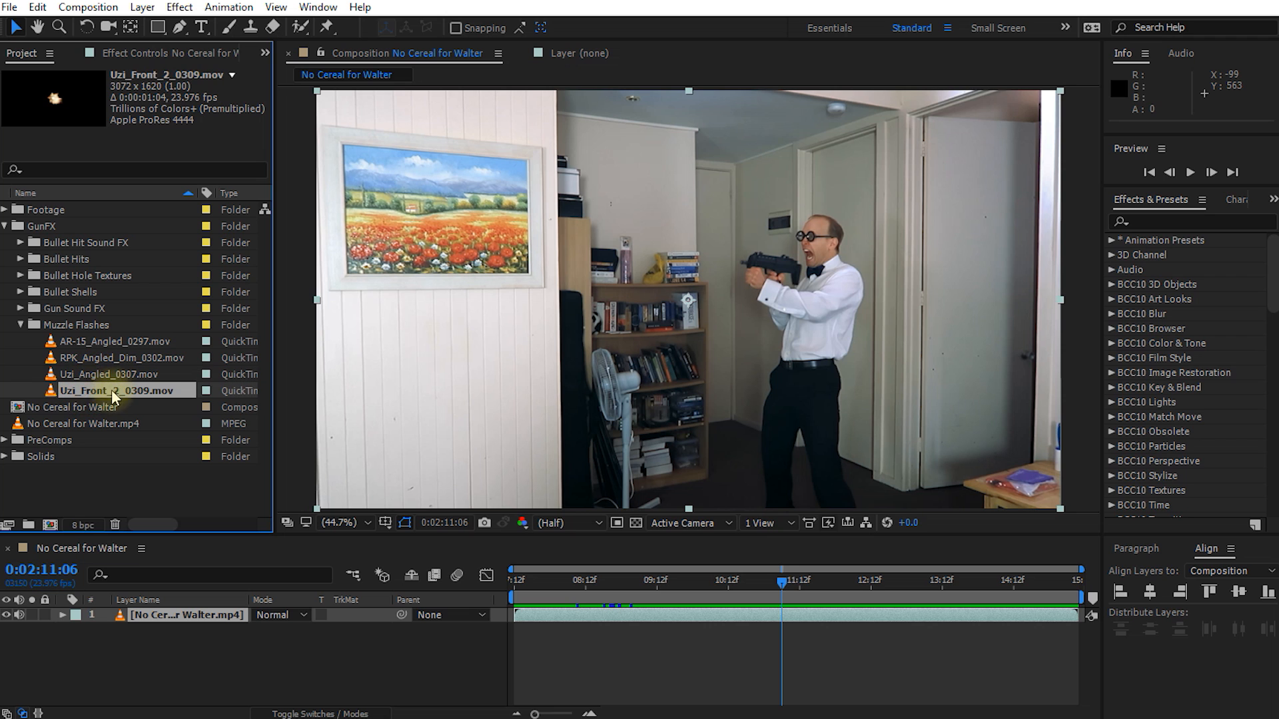
left_click(100, 375)
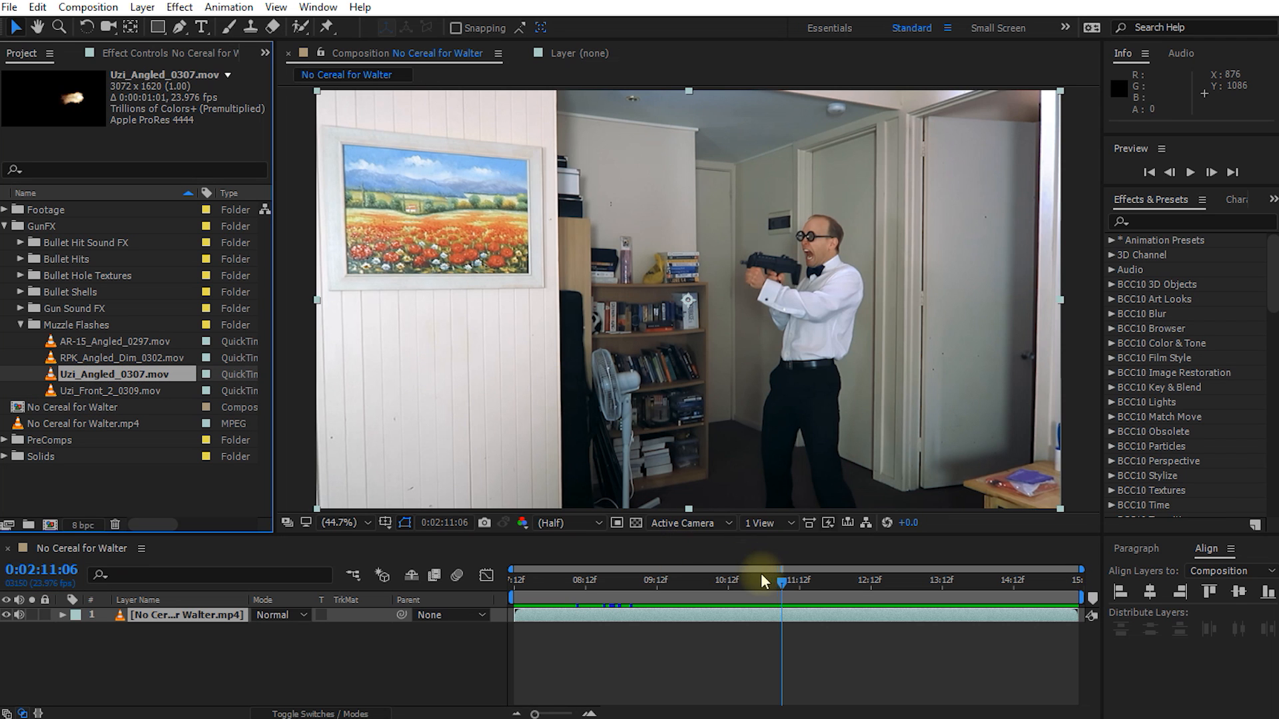
left_click_drag(785, 581, 690, 598)
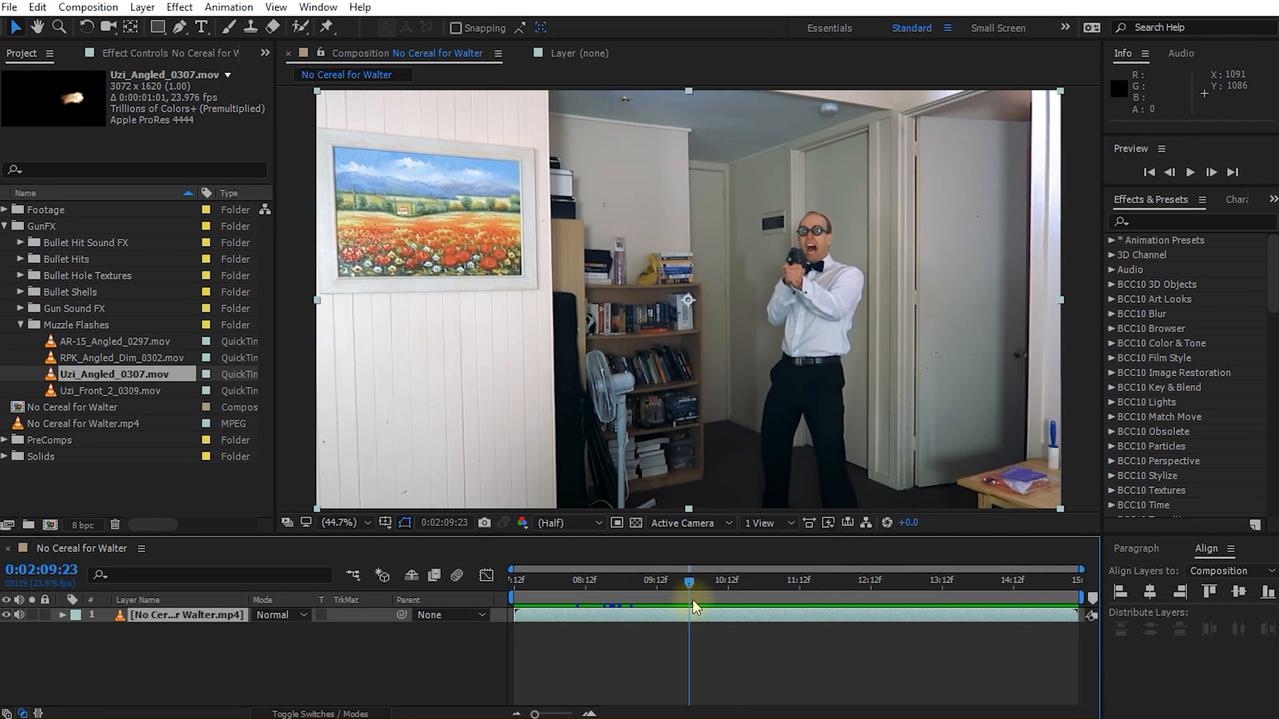
Step: Add Uzi_Front_2_0309.mov from the Muzzle Flashes folder above the footage, starting at 0:02:09:23
mouse_move(690, 581)
left_mouse_down()
mouse_move(802, 593)
mouse_move(689, 594)
left_mouse_up()
left_click(78, 393)
left_click_drag(78, 393, 700, 609)
mouse_move(694, 608)
left_mouse_down()
mouse_move(713, 610)
mouse_move(686, 609)
left_mouse_up()
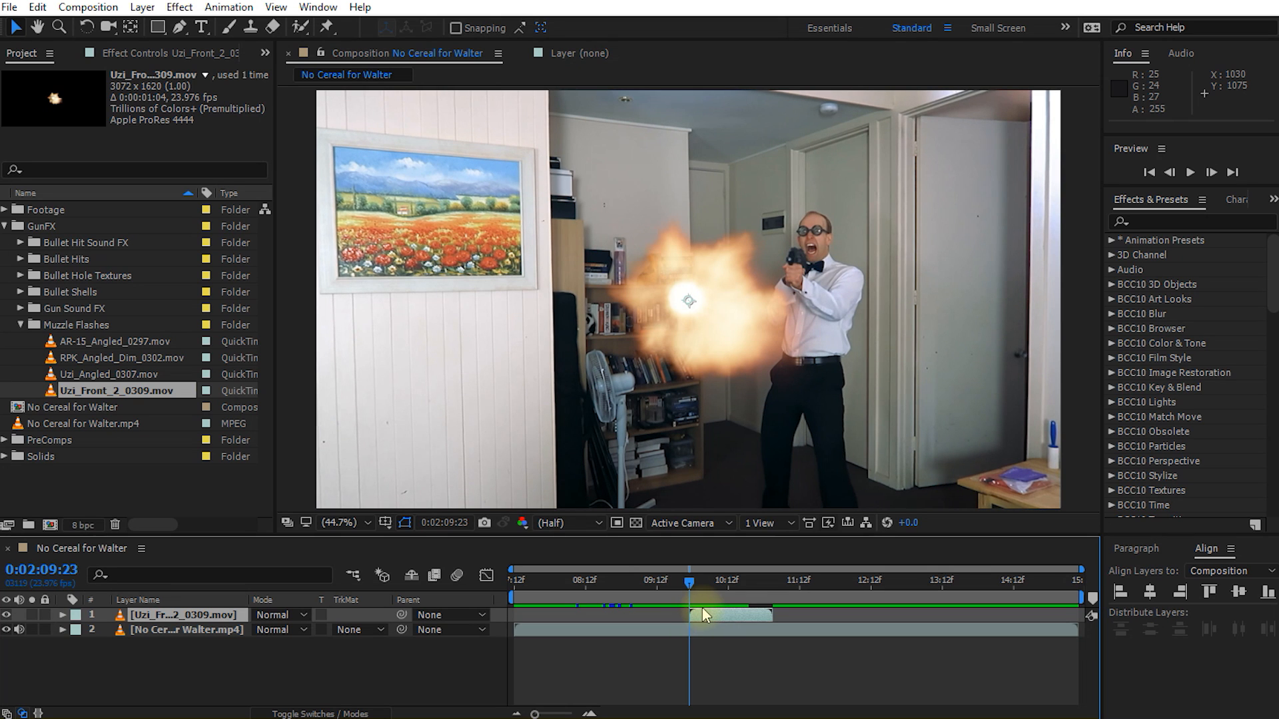
Step: Scale the Uzi_Front_2_0309.mov layer to 44% and place the flash over the barrel of the man's gun
key("s")
left_click_drag(301, 629, 266, 629)
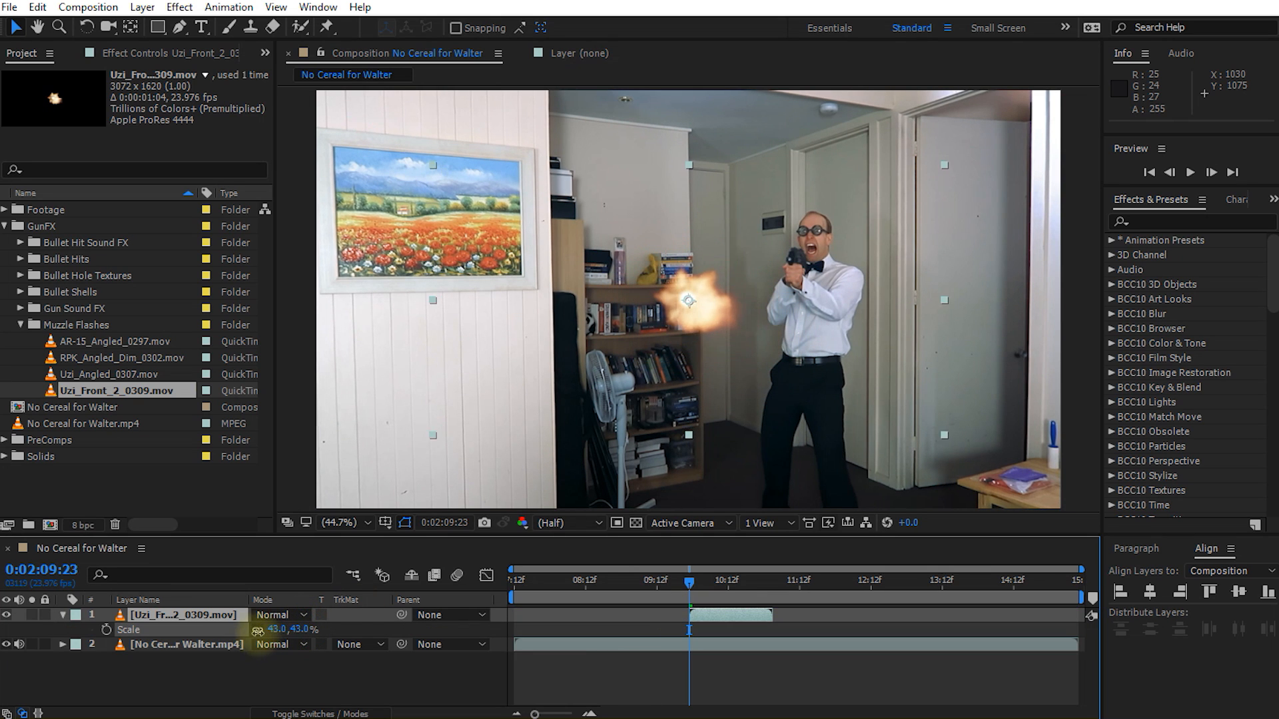
left_click_drag(700, 323, 801, 280)
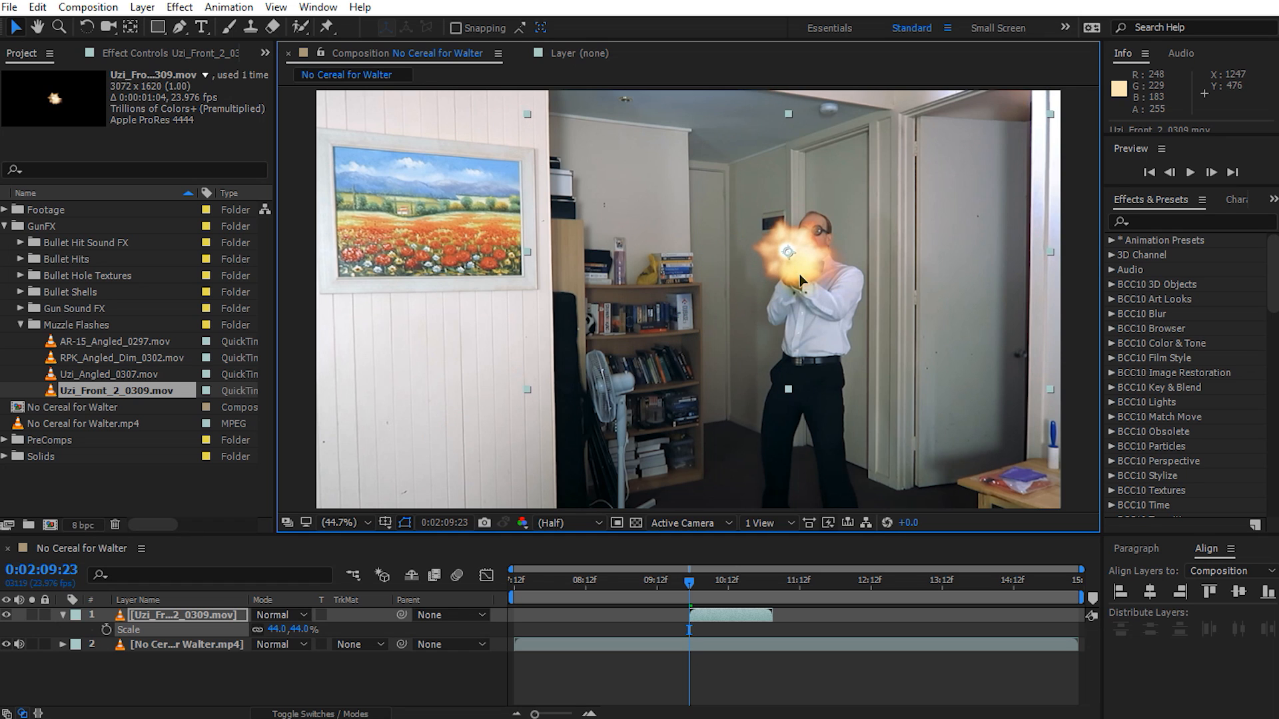
mouse_move(690, 581)
left_mouse_down()
mouse_move(745, 587)
mouse_move(694, 586)
left_mouse_up()
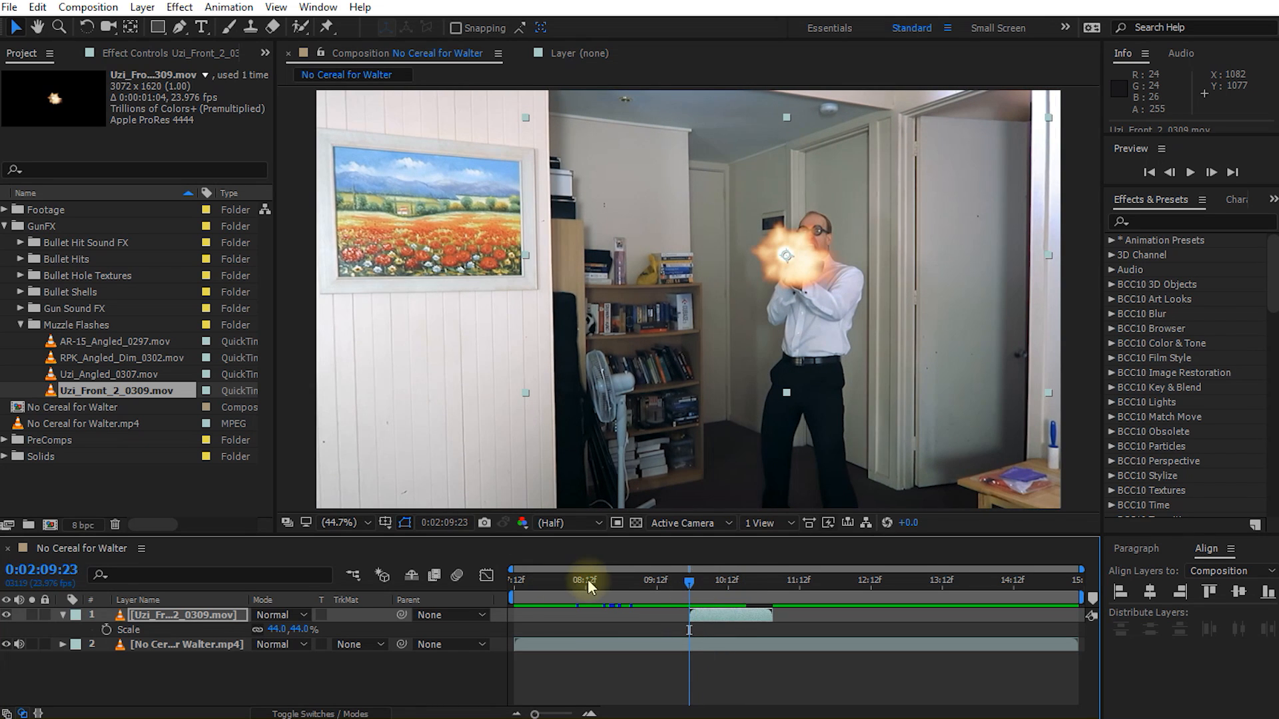
Step: Keyframe the front flash's position at 0:02:09:23 and at 0:02:10:19, moving it to follow the gun to about 1181.4, 426.0
key("p")
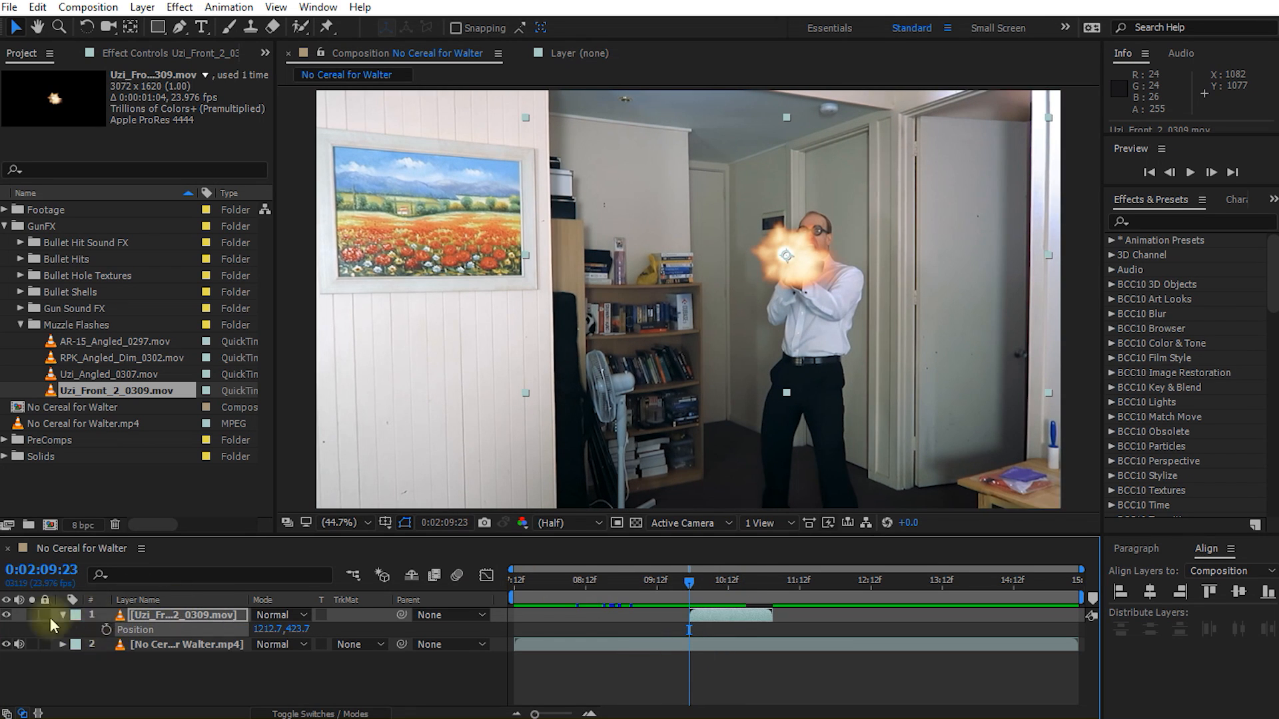
left_click(106, 629)
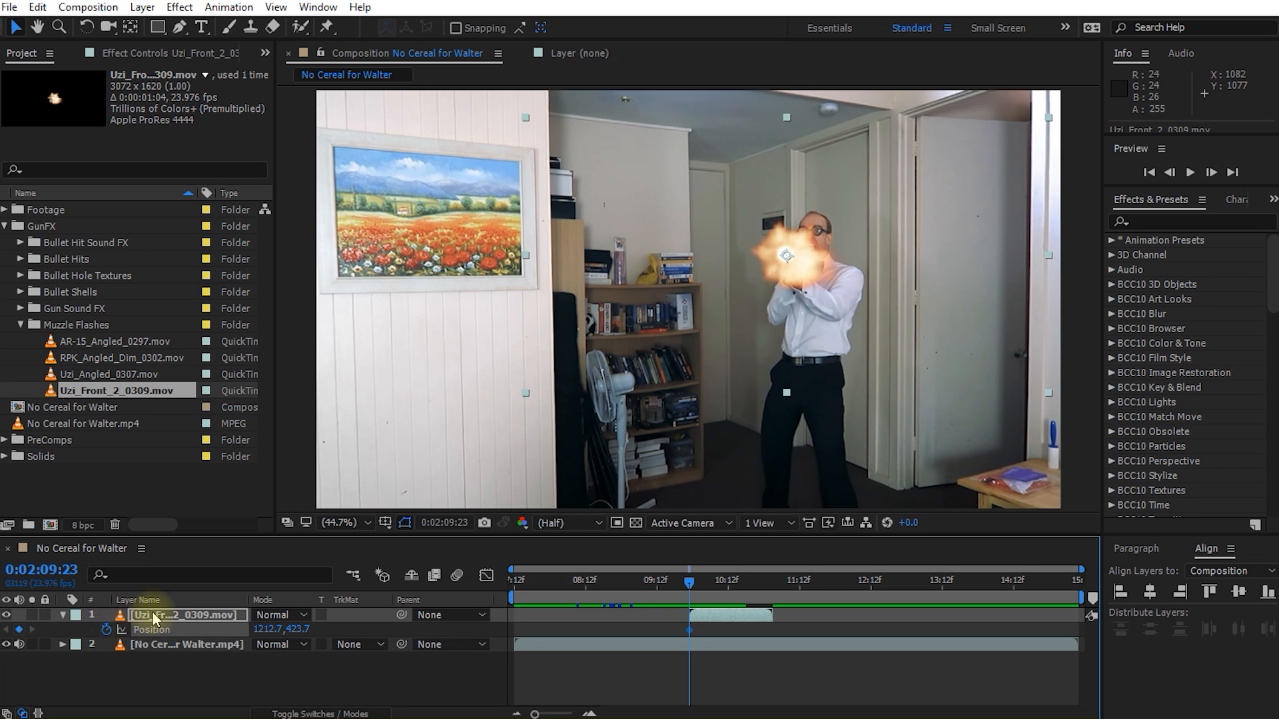
left_click_drag(690, 582, 747, 582)
left_click_drag(817, 254, 789, 261)
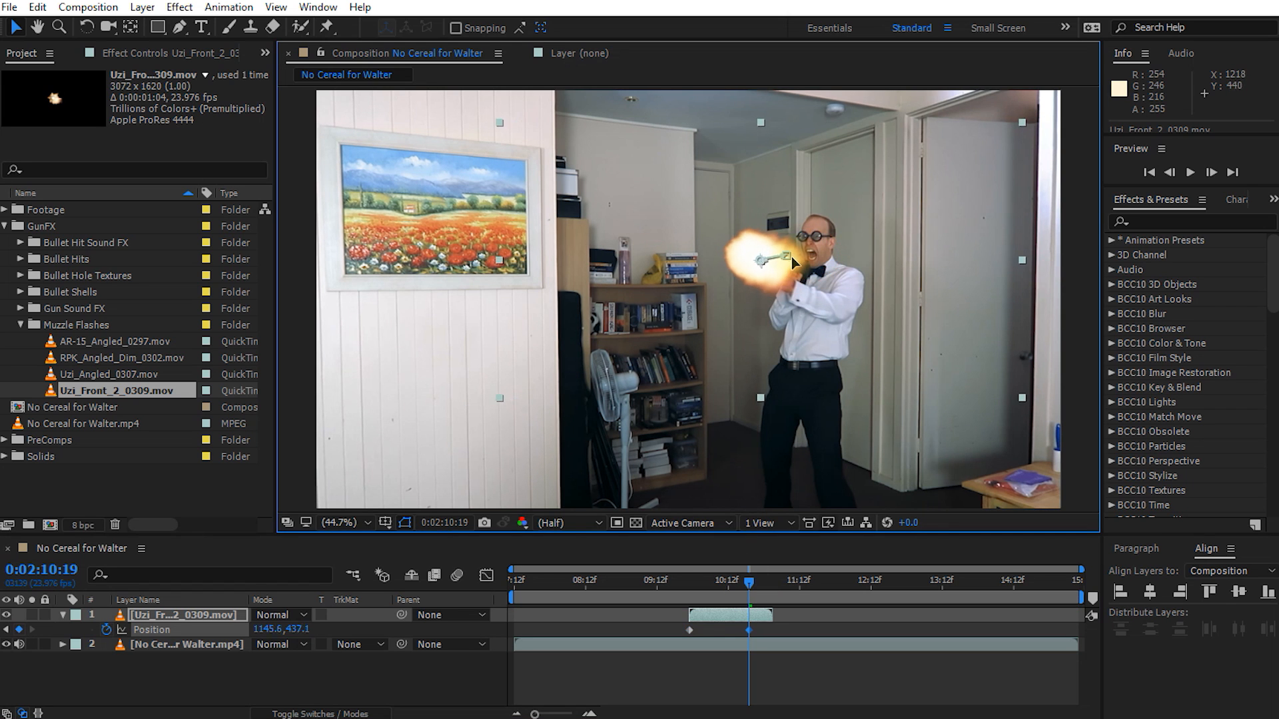
left_click(766, 619)
mouse_move(750, 585)
left_mouse_down()
mouse_move(704, 580)
mouse_move(749, 588)
left_mouse_up()
left_click_drag(771, 277, 777, 275)
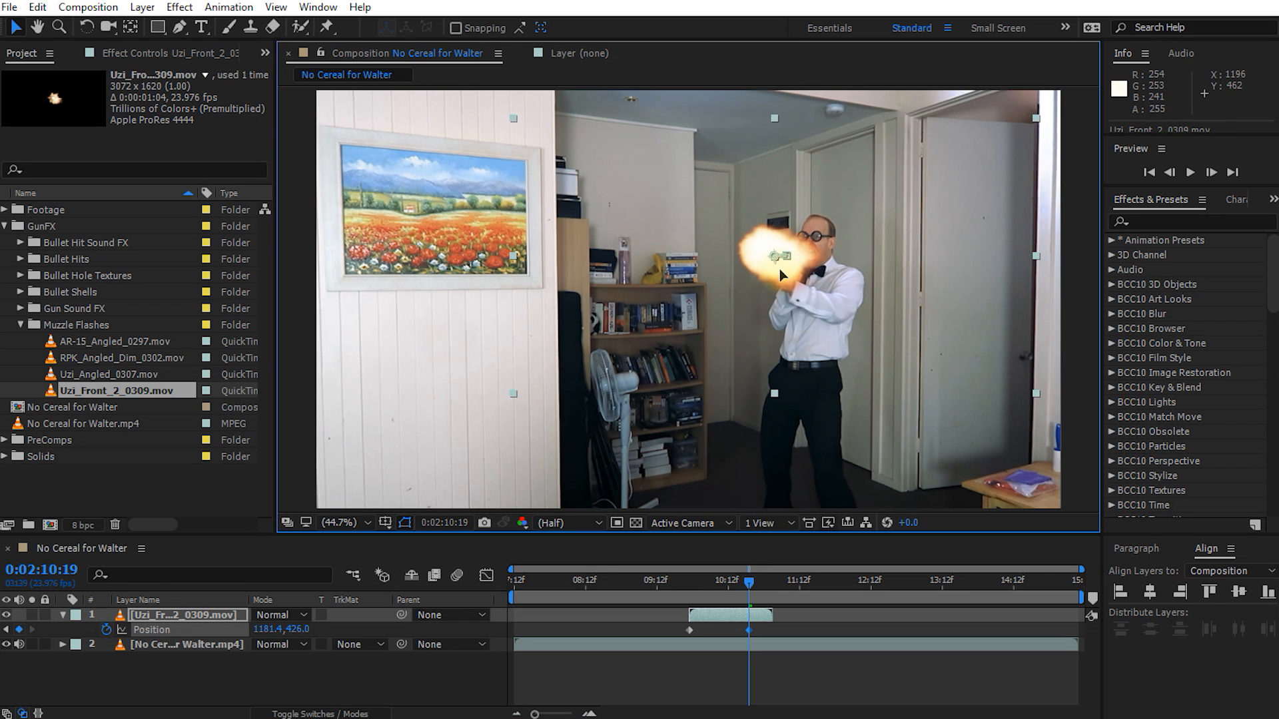
Step: Trim the end of the Uzi_Front_2_0309.mov layer to just after its last position keyframe and move the playhead to 0:02:10:23
left_click(755, 584)
left_click(750, 615)
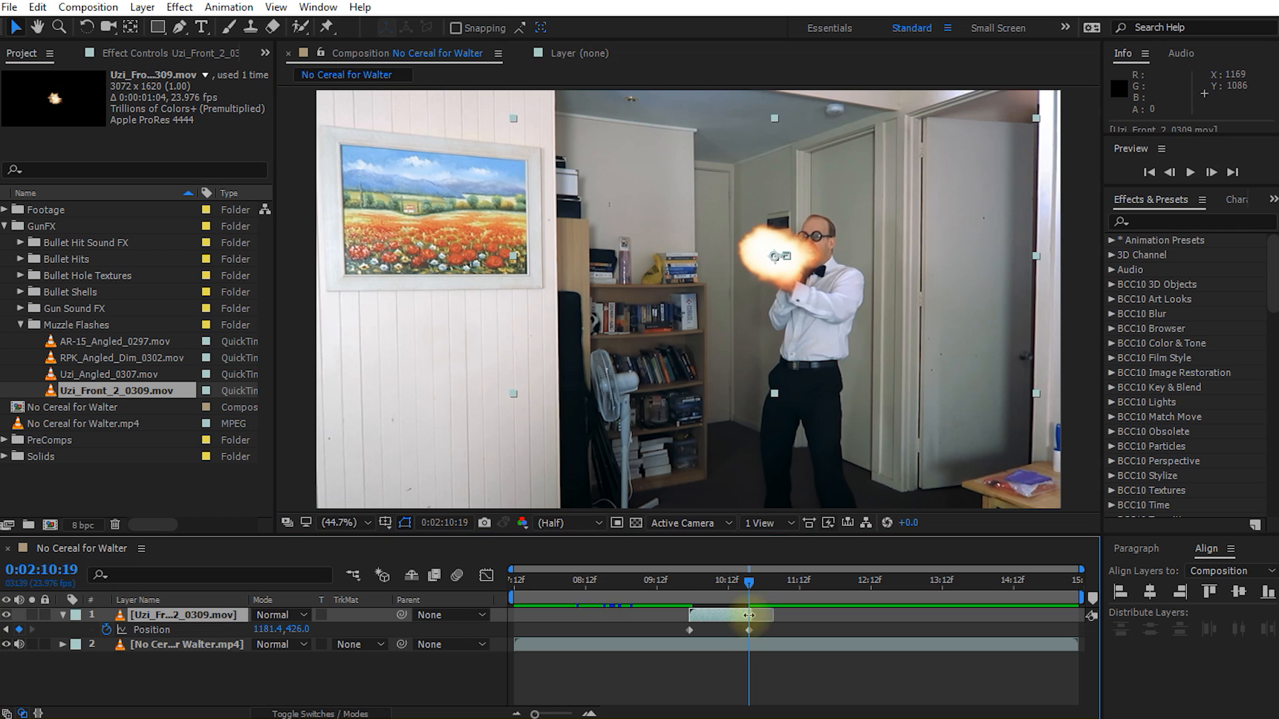
left_click_drag(751, 582, 763, 586)
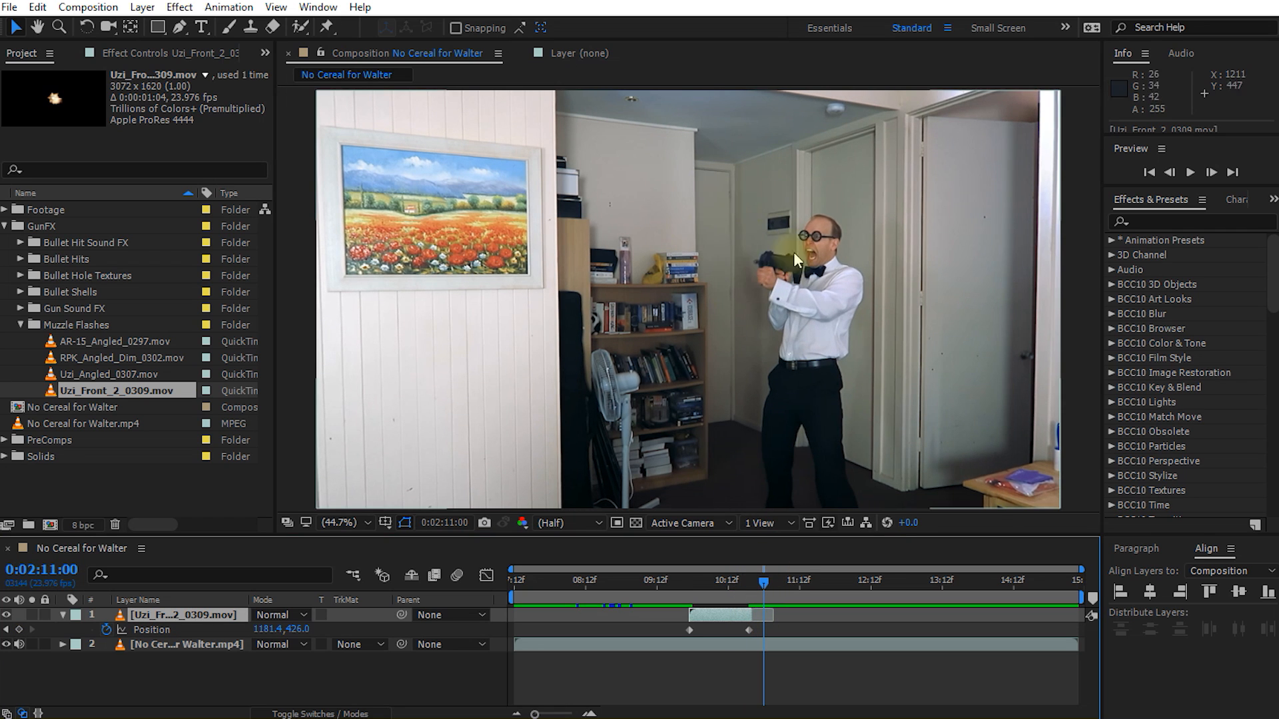
left_click_drag(733, 586, 762, 594)
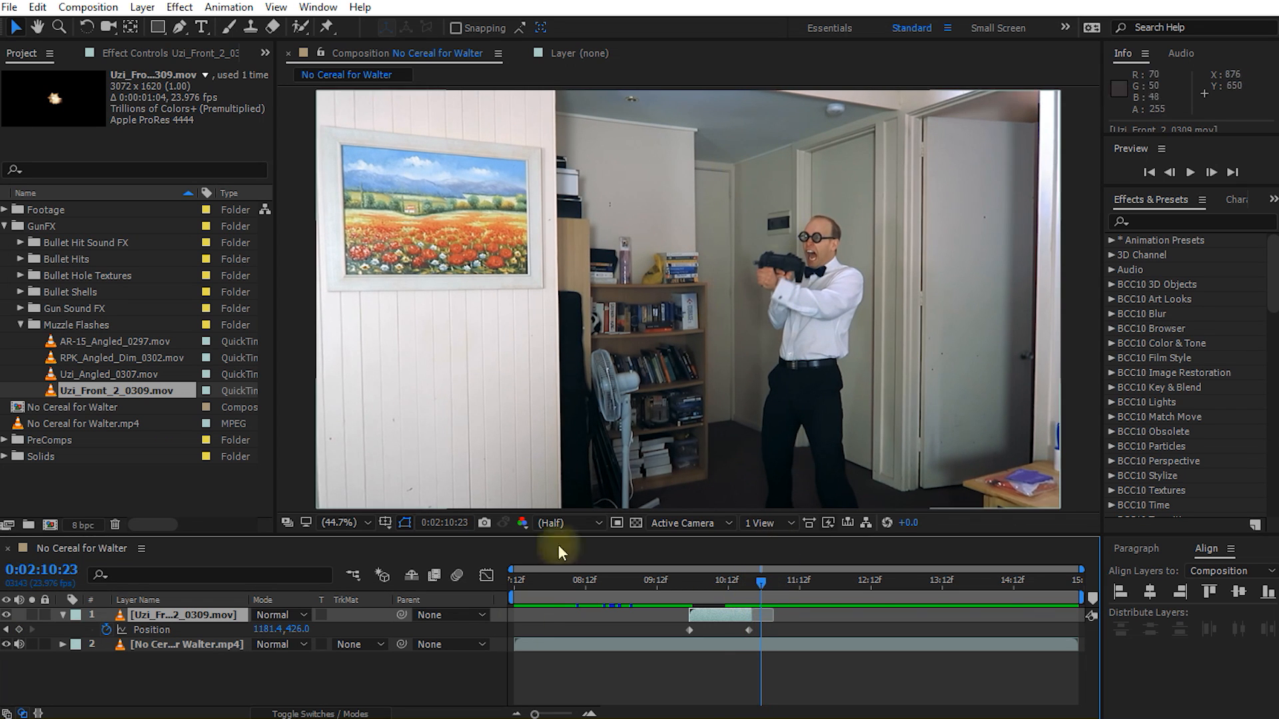
Step: Add Uzi_Angled_0307.mov as the top layer starting at 0:02:10:23 and move its flash toward the gun
left_click(97, 375)
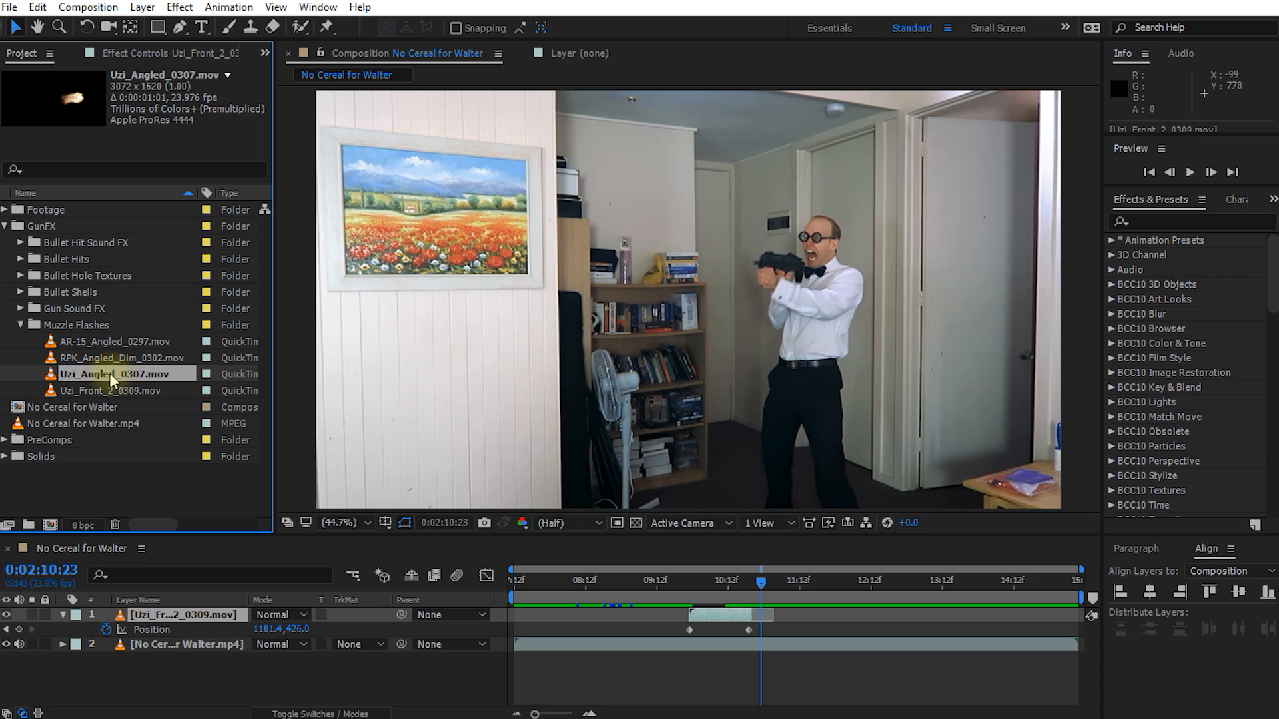
left_click_drag(80, 378, 788, 618)
left_click_drag(921, 305, 737, 277)
mouse_move(766, 582)
left_mouse_down()
mouse_move(799, 592)
mouse_move(762, 589)
left_mouse_up()
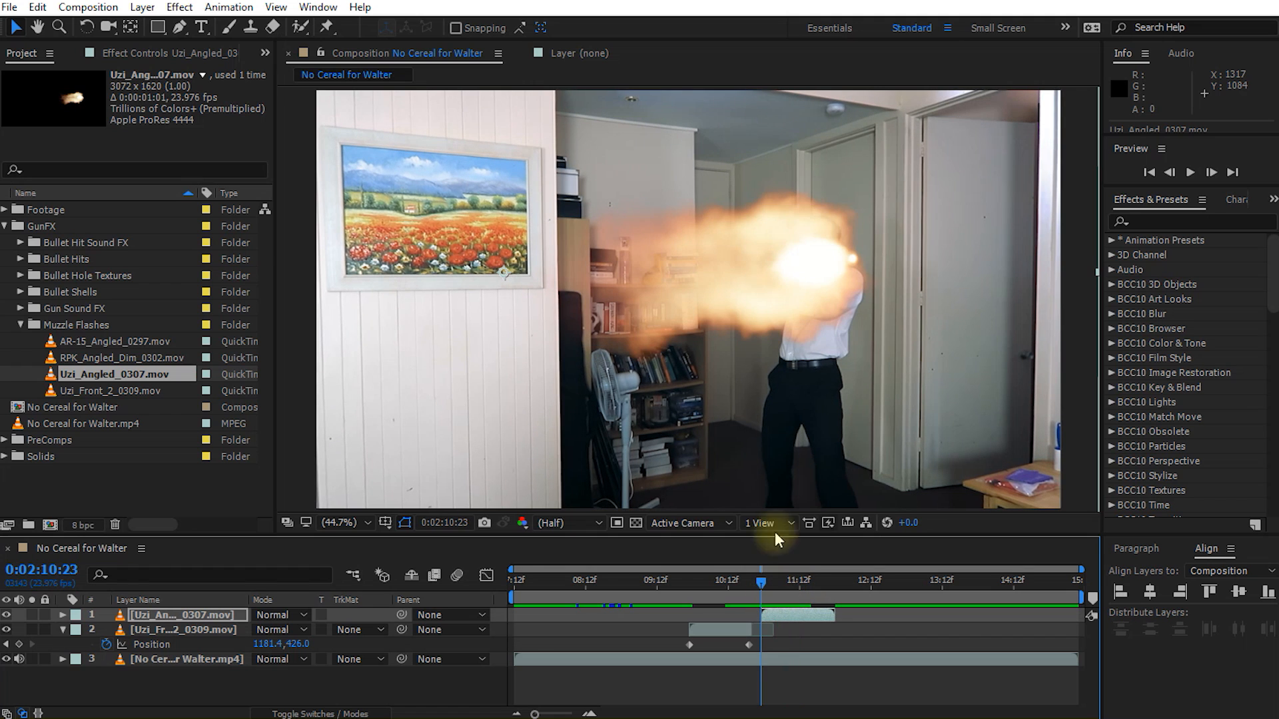
Step: Scale the Uzi_Angled_0307.mov layer to 28%, then rotate and position the flash so it fires from the gun's muzzle
key("s")
left_click_drag(313, 630, 259, 637)
left_click_drag(559, 278, 738, 276)
key("w")
key("v")
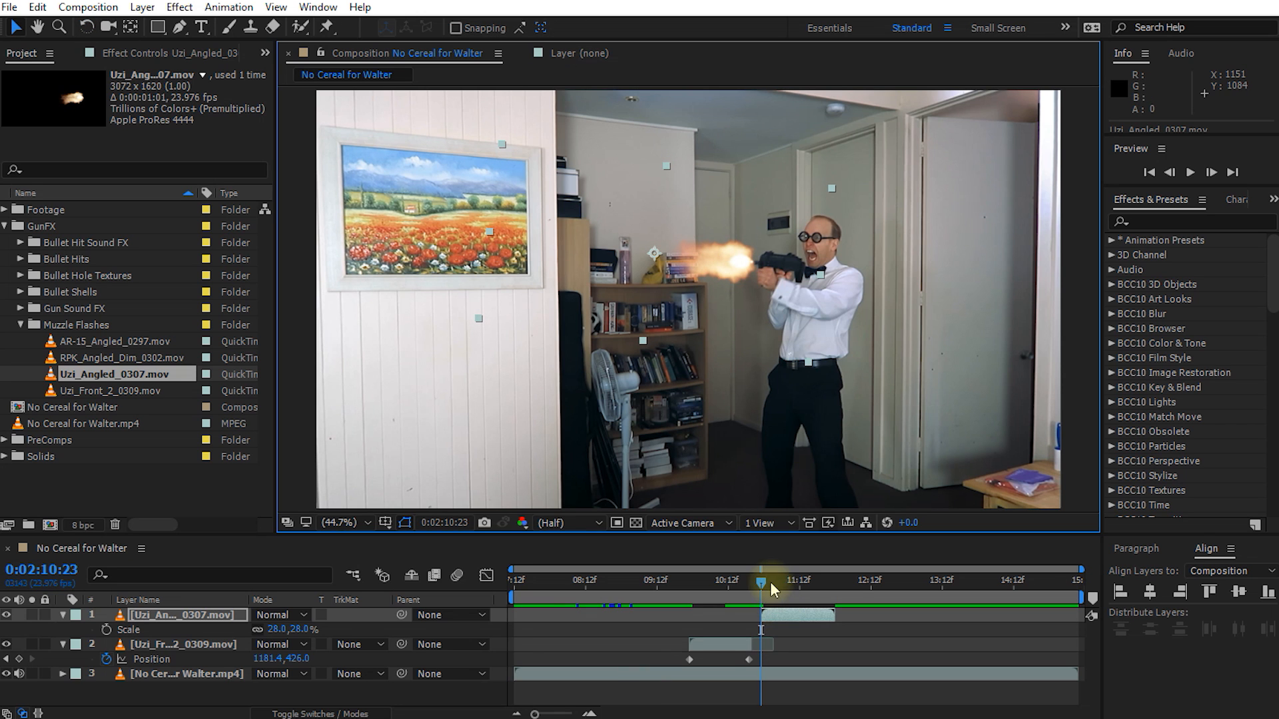
mouse_move(763, 590)
left_mouse_down()
mouse_move(797, 598)
mouse_move(833, 586)
mouse_move(766, 607)
left_mouse_up()
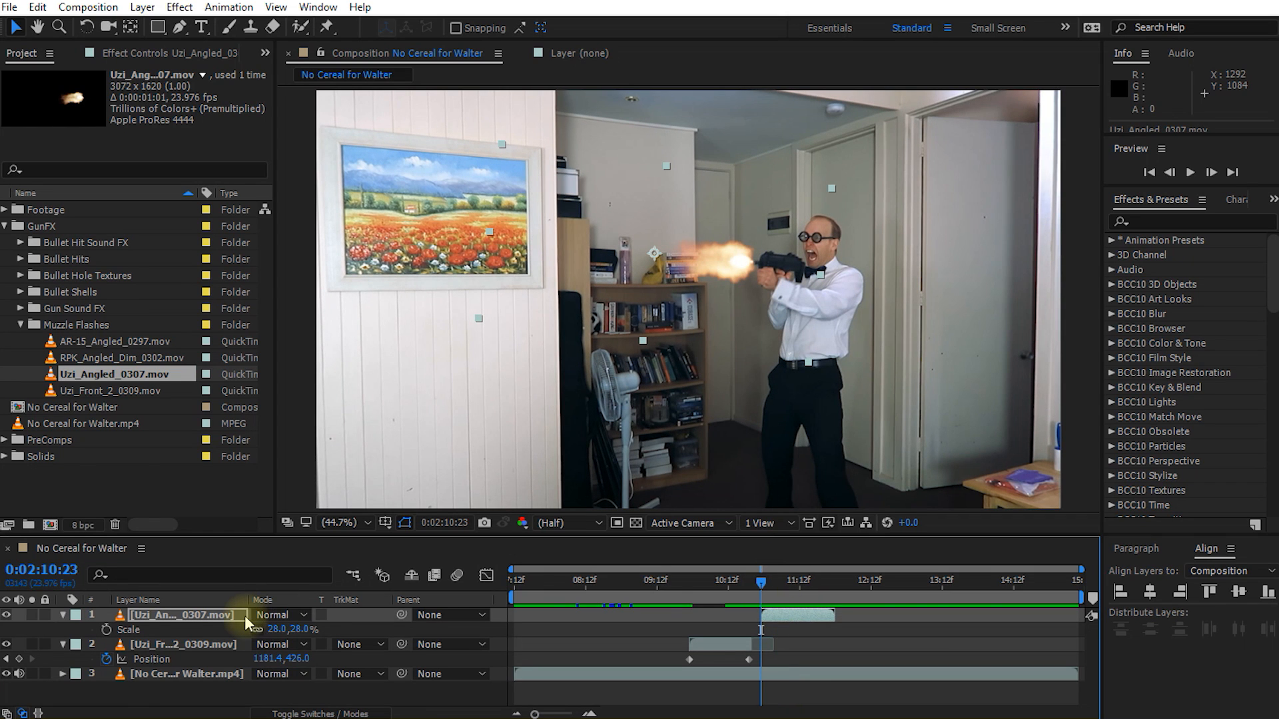
Step: Keyframe the position of the Uzi_Angled_0307.mov layer from 0:02:10:23 onward at several frames so the flash follows the moving muzzle
key("shift+p")
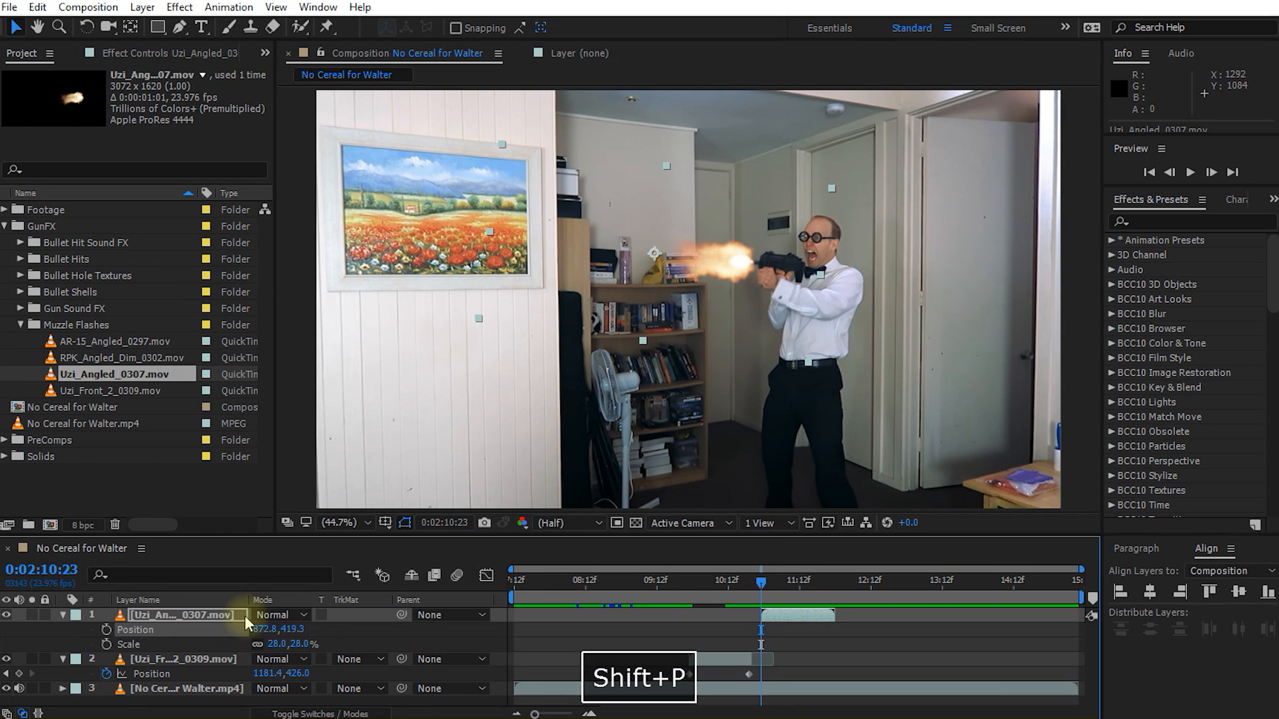
left_click(106, 630)
left_click(772, 585)
left_click_drag(772, 585, 790, 585)
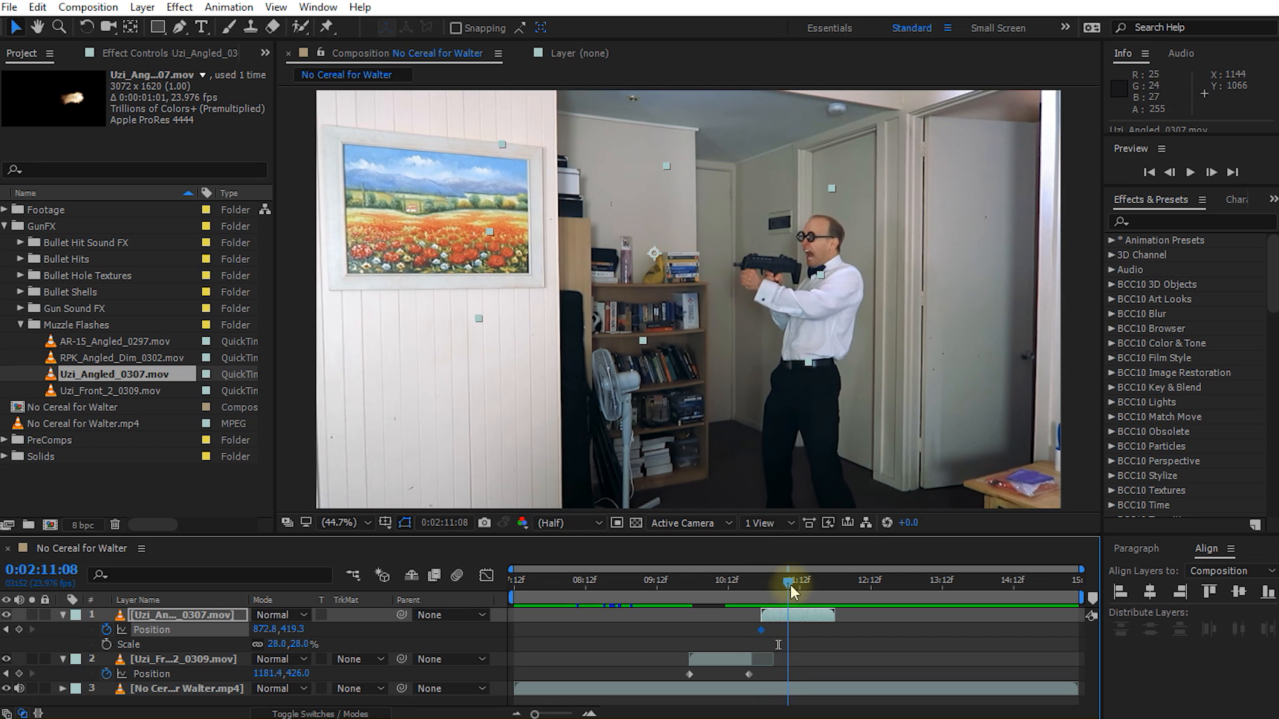
left_click_drag(734, 268, 717, 267)
left_click_drag(792, 583, 778, 582)
left_click_drag(726, 264, 723, 267)
left_click_drag(779, 584, 774, 585)
left_click_drag(725, 267, 728, 267)
left_click_drag(775, 584, 768, 585)
left_click_drag(726, 255, 731, 252)
left_click_drag(767, 584, 816, 586)
left_click_drag(718, 256, 717, 260)
Step: Trim the end of the Uzi_Angled_0307.mov layer to just after its last position keyframe and preview the composition from 0:02:09:17
left_click_drag(816, 584, 672, 603)
left_click(823, 620)
key("space")
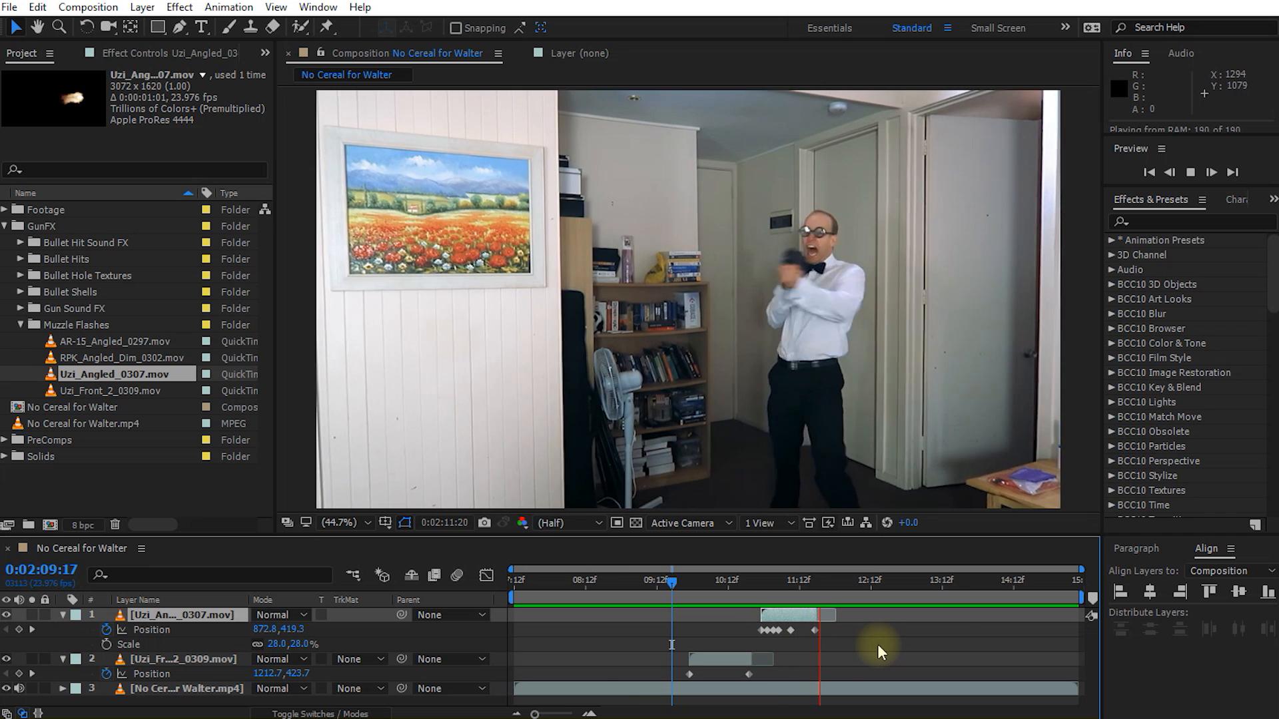
key("space")
Step: Collapse the properties of all layers, deselect them and move the playhead to 0:02:10:12
left_click(718, 593)
mouse_move(719, 594)
left_mouse_down()
mouse_move(784, 588)
mouse_move(709, 581)
mouse_move(785, 601)
mouse_move(709, 600)
mouse_move(726, 602)
left_mouse_up()
key("ctrl+a")
key("u")
left_click(746, 670)
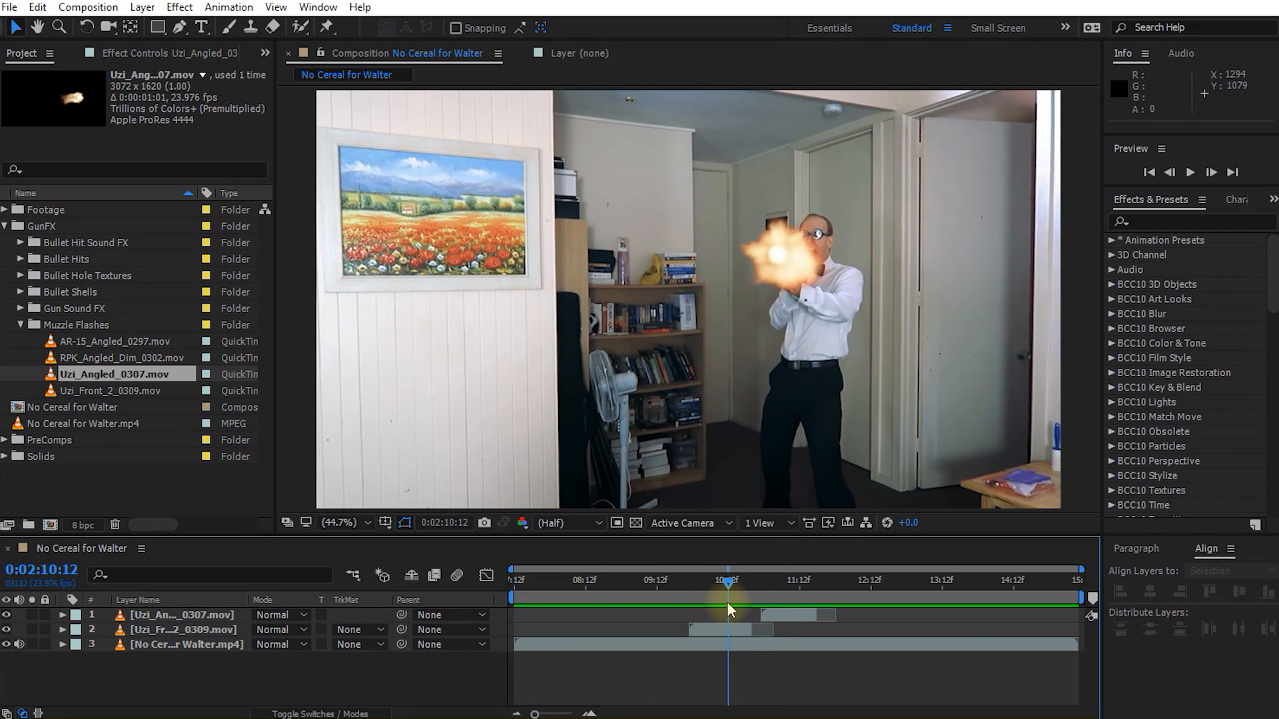
left_click(797, 237)
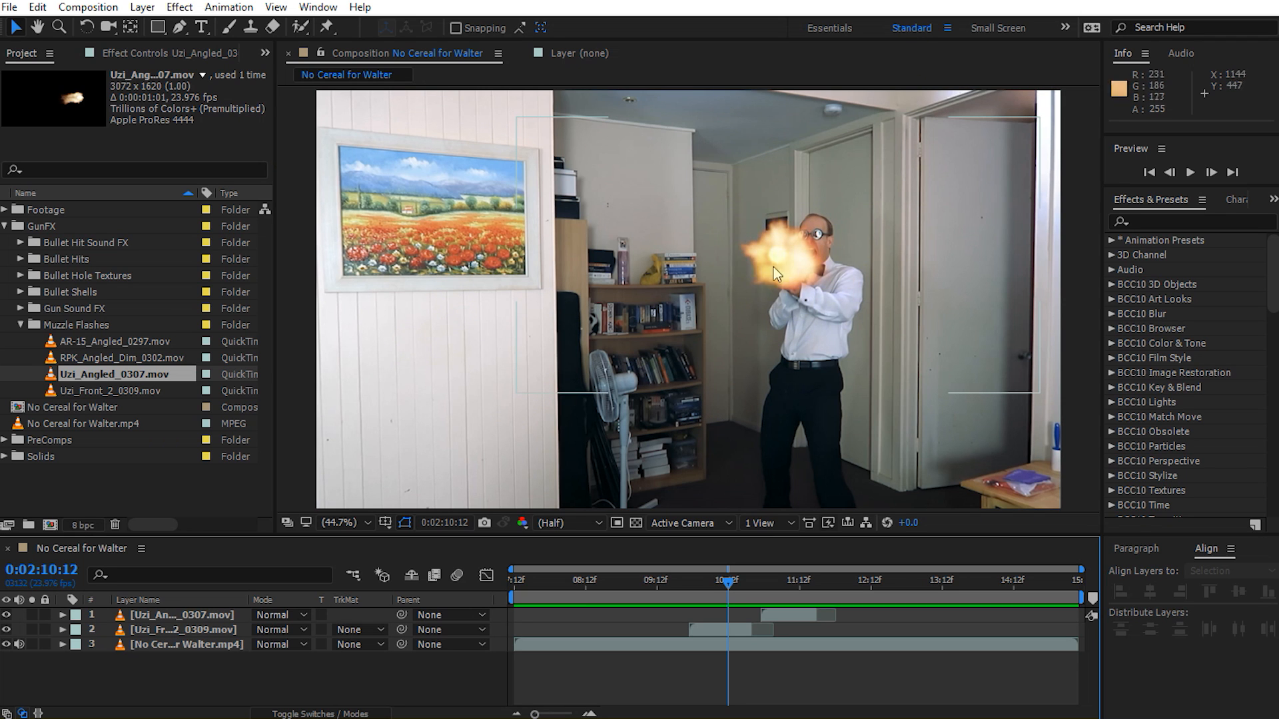
Step: Apply the Hue/Saturation effect to the Uzi_Front_2_0309.mov layer and set Master Saturation to -21
mouse_move(729, 581)
left_mouse_down()
mouse_move(782, 587)
mouse_move(713, 590)
mouse_move(725, 588)
left_mouse_up()
left_click(715, 633)
left_click(1169, 222)
type("hue")
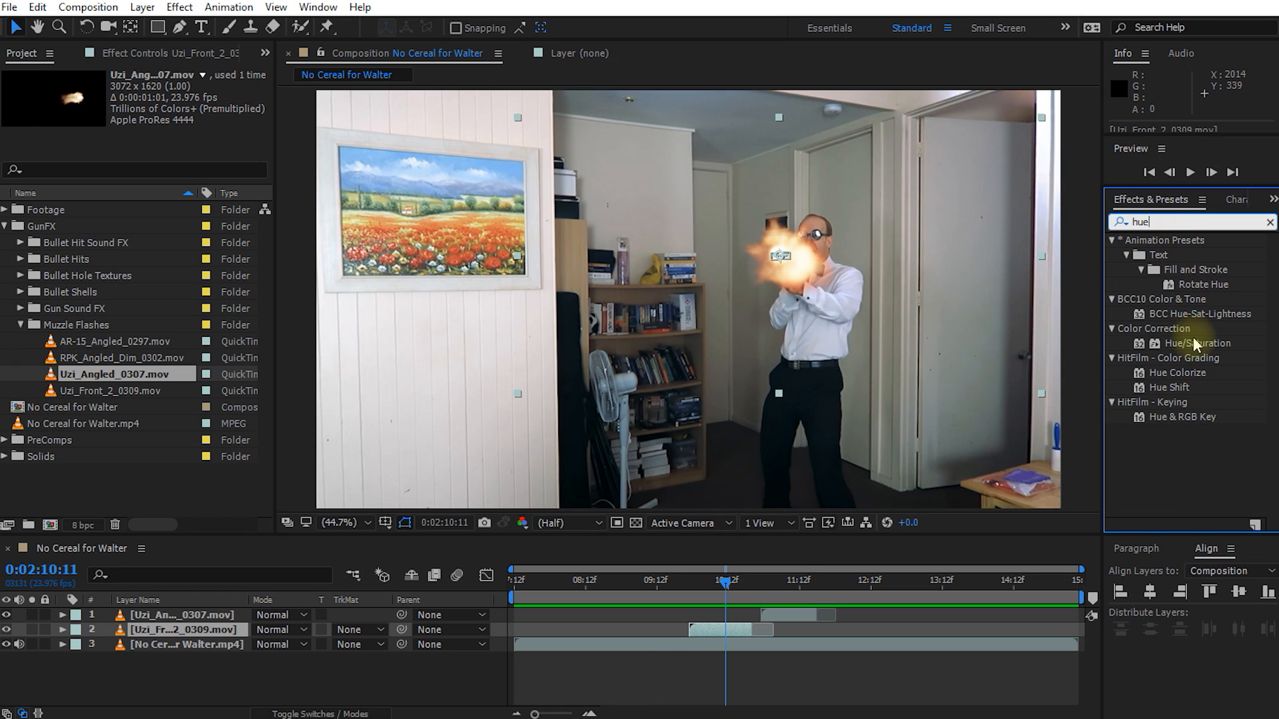
double_click(1193, 344)
left_click_drag(139, 245, 121, 248)
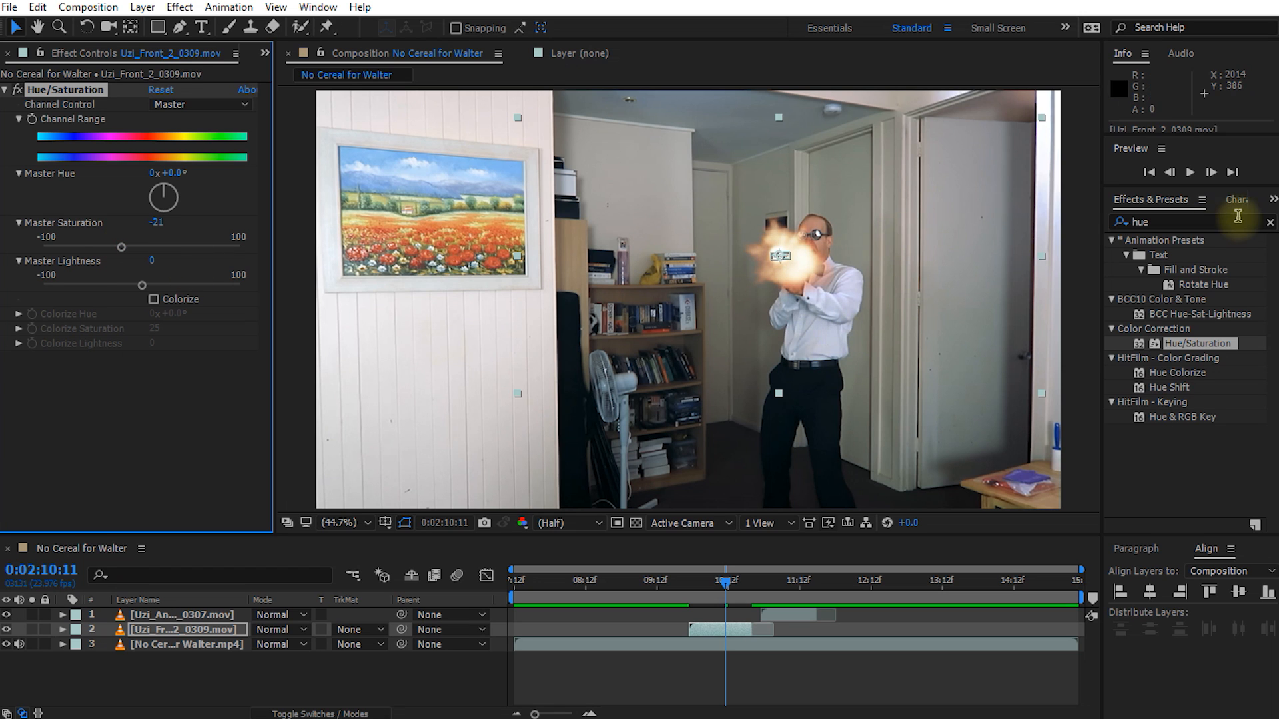
Step: Find the Stylize Glow effect and apply it to the Uzi_Front_2_0309.mov layer
left_click(1190, 222)
type("glow")
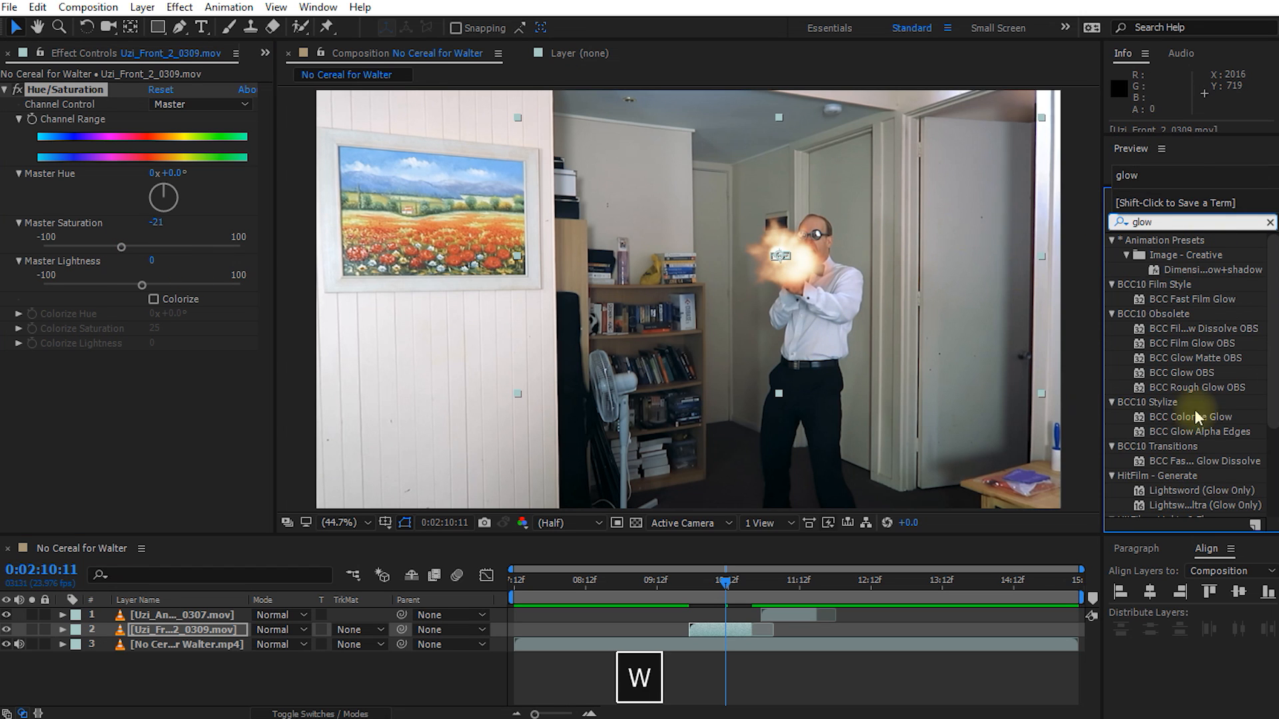
scroll(1167, 440, "down", 3)
left_click(1139, 465)
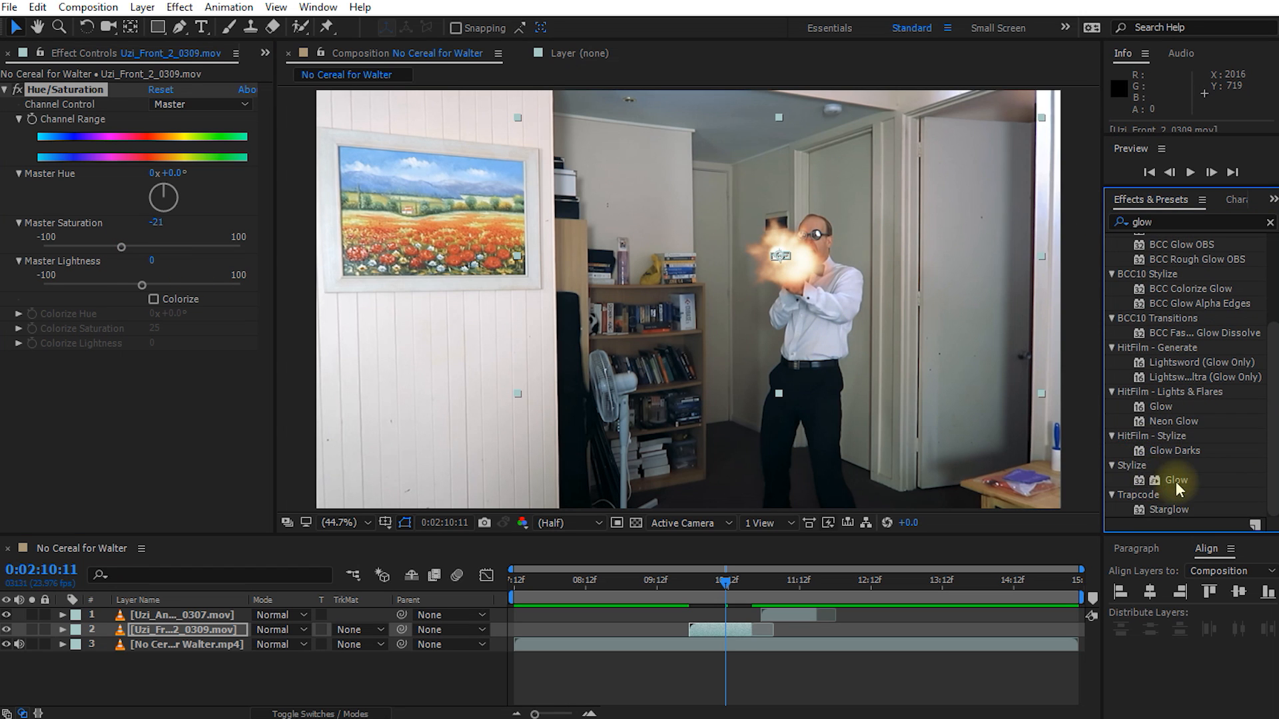
double_click(1177, 482)
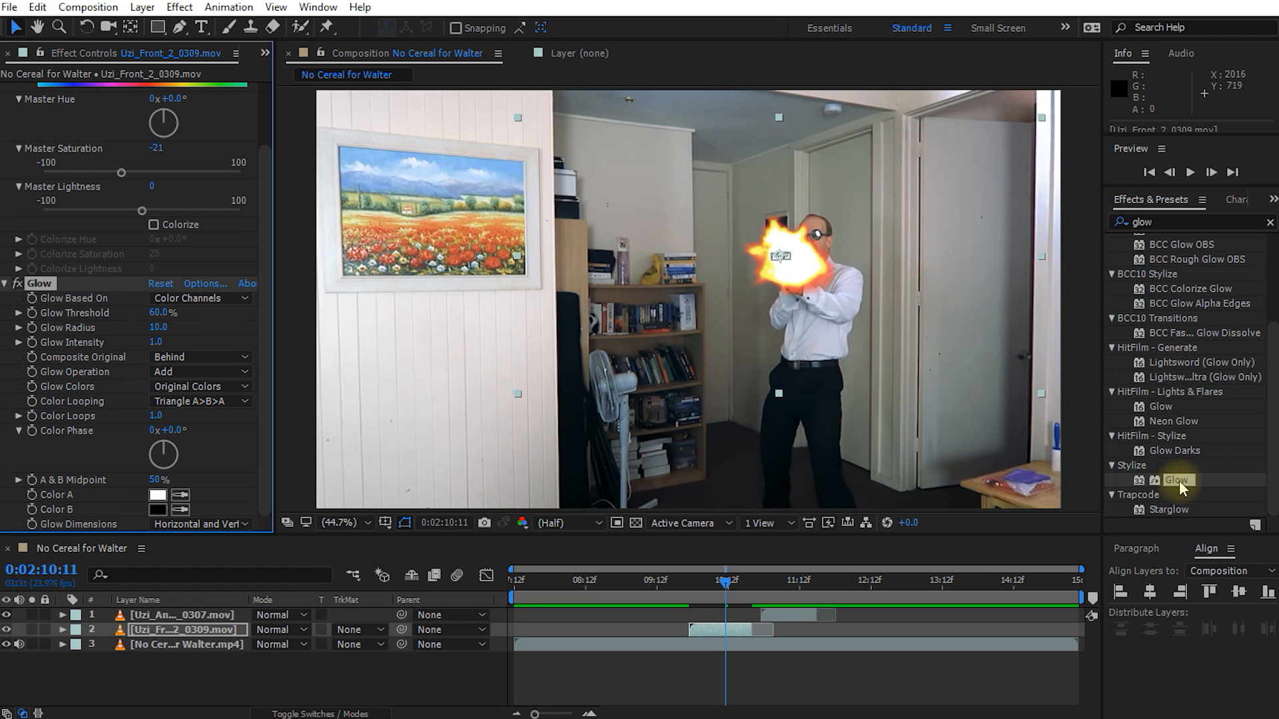
Step: Set the Glow effect's threshold to 65.5% and its radius to 667
left_click_drag(151, 314, 778, 311)
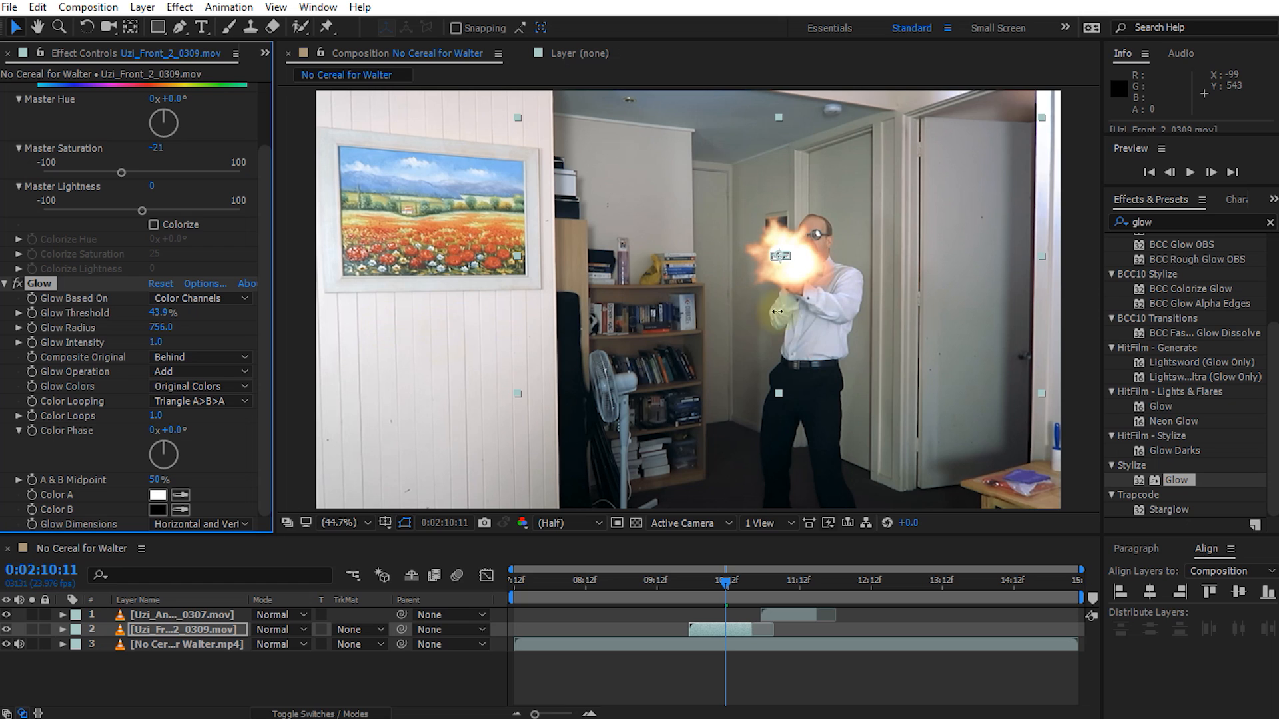
left_click_drag(650, 331, 733, 336)
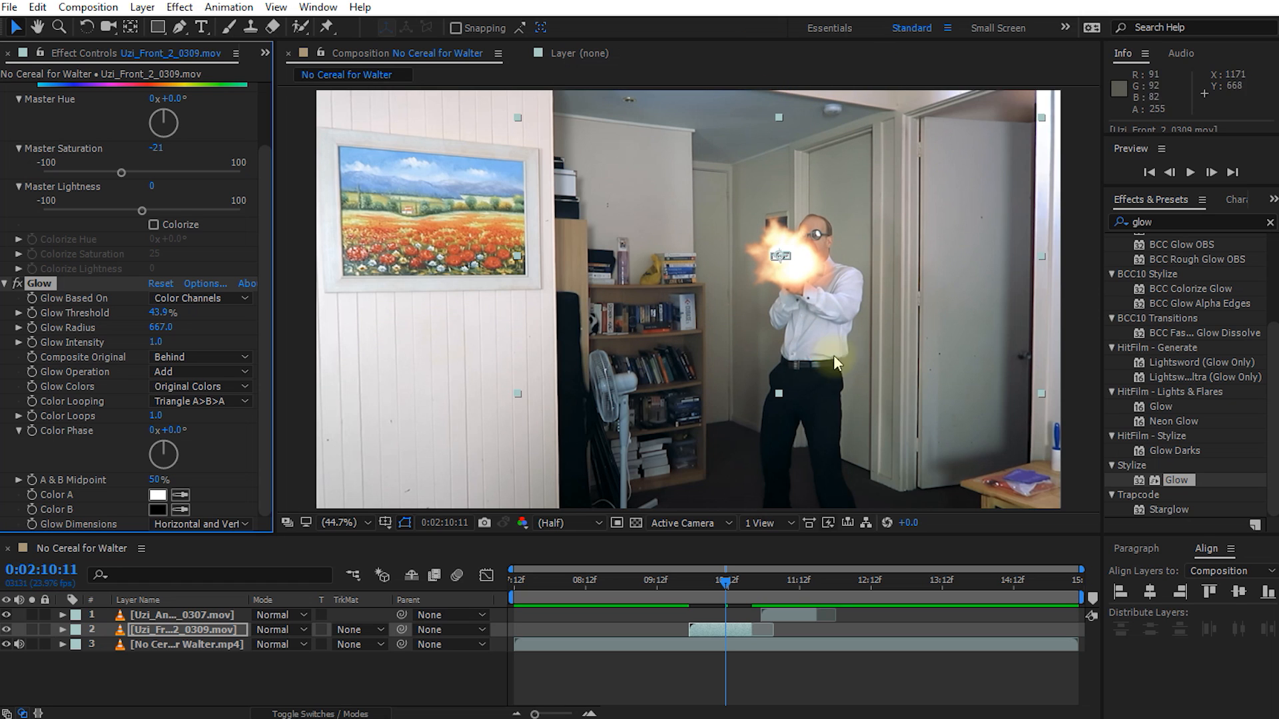
left_click_drag(155, 312, 215, 312)
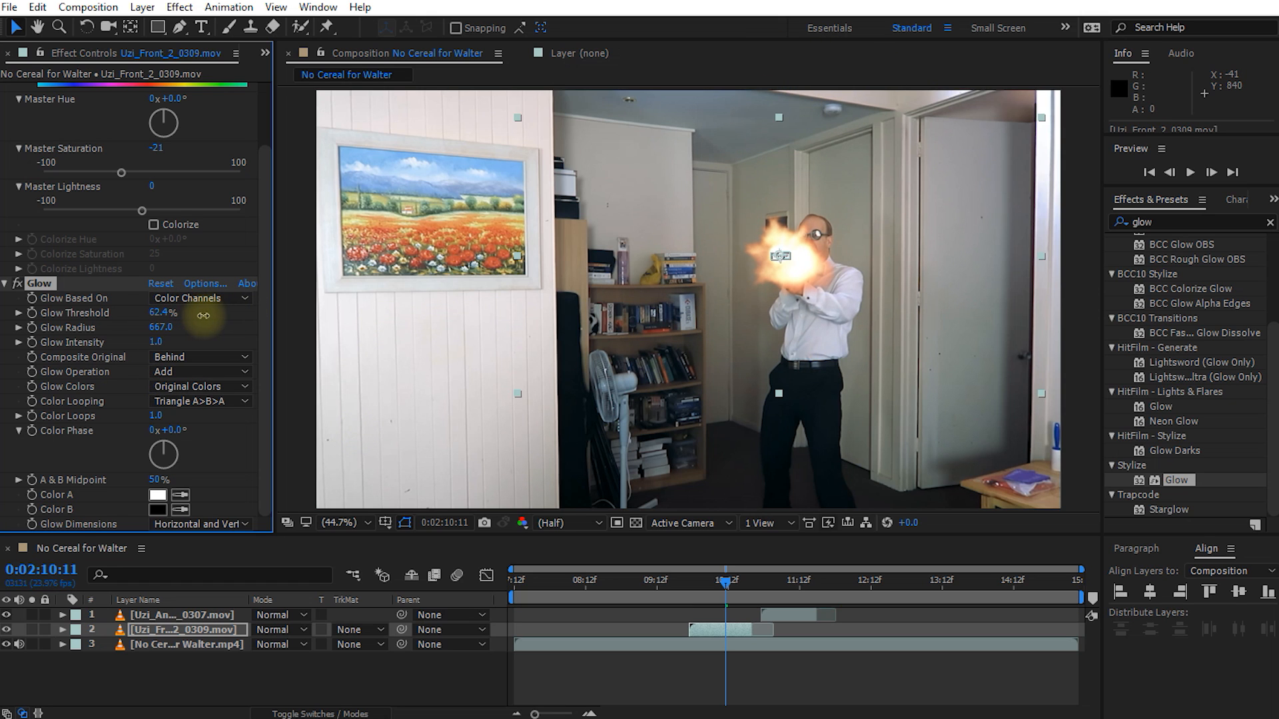
Step: Return to the project's item list and switch the project colour depth to 32 bpc
left_click(265, 53)
left_click(303, 75)
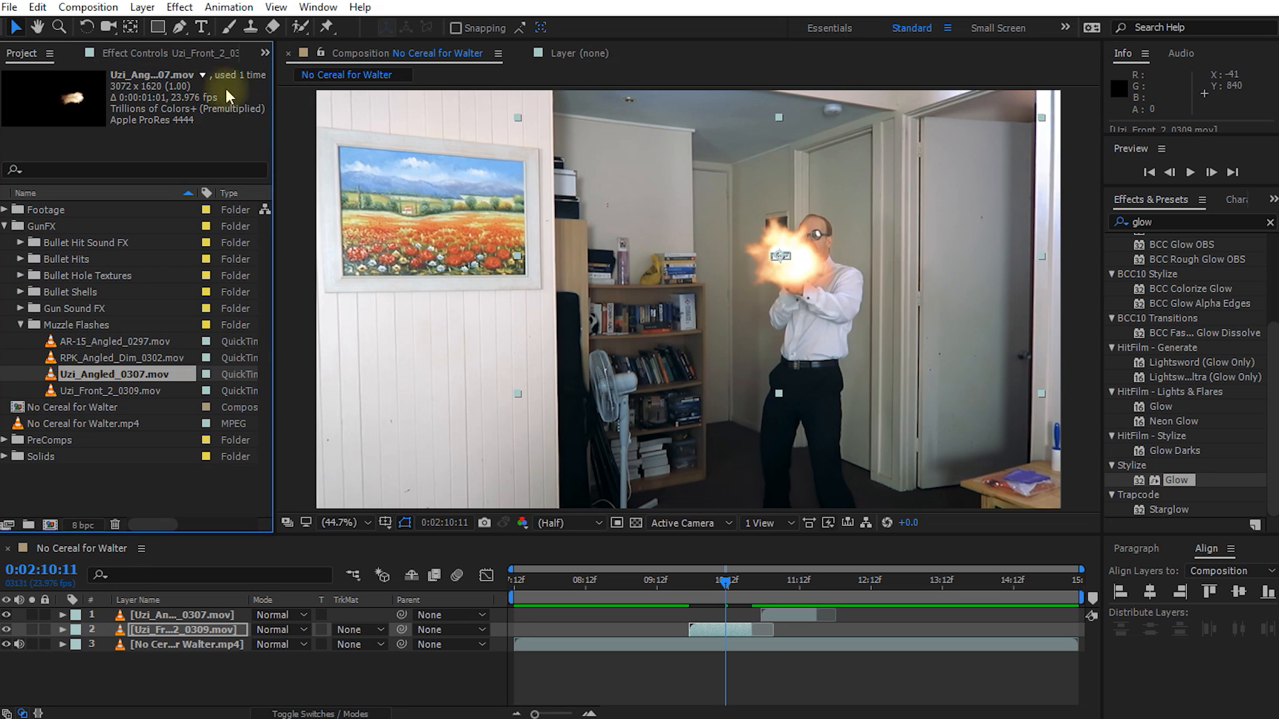
left_click(82, 525, "alt")
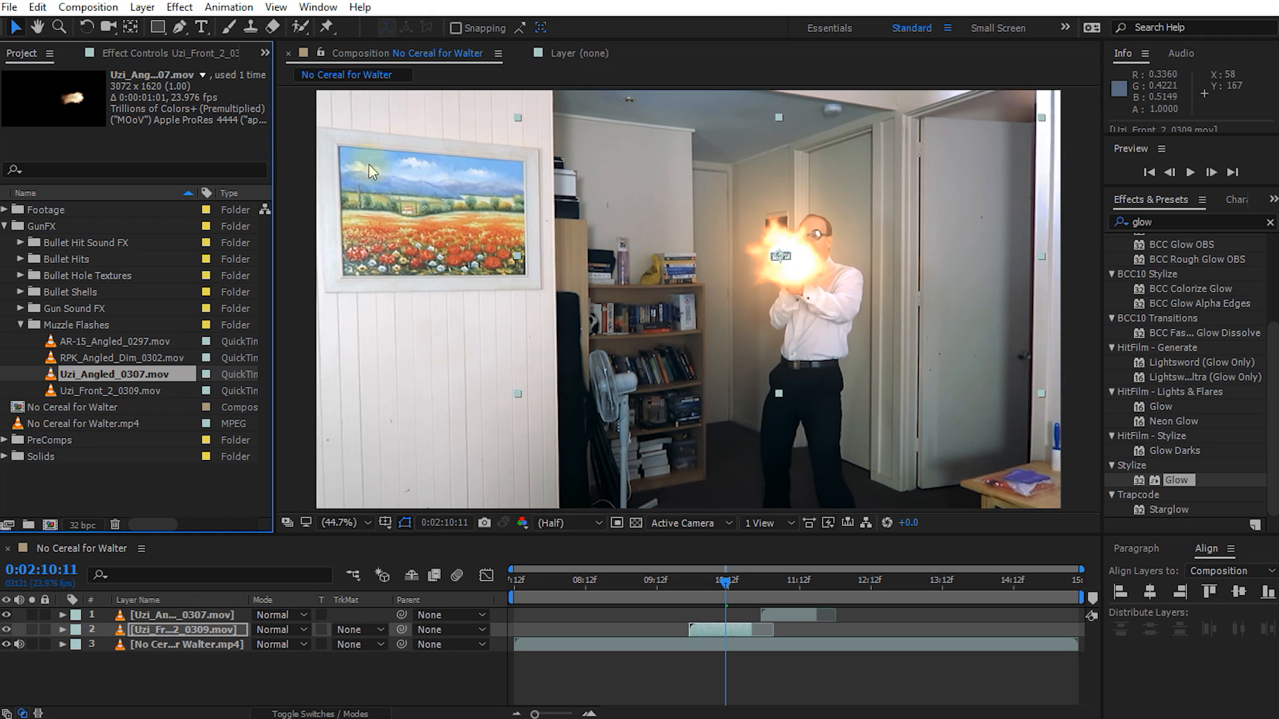
Step: Reopen the front flash's effect settings and set the Glow Radius to 985
left_click(158, 55)
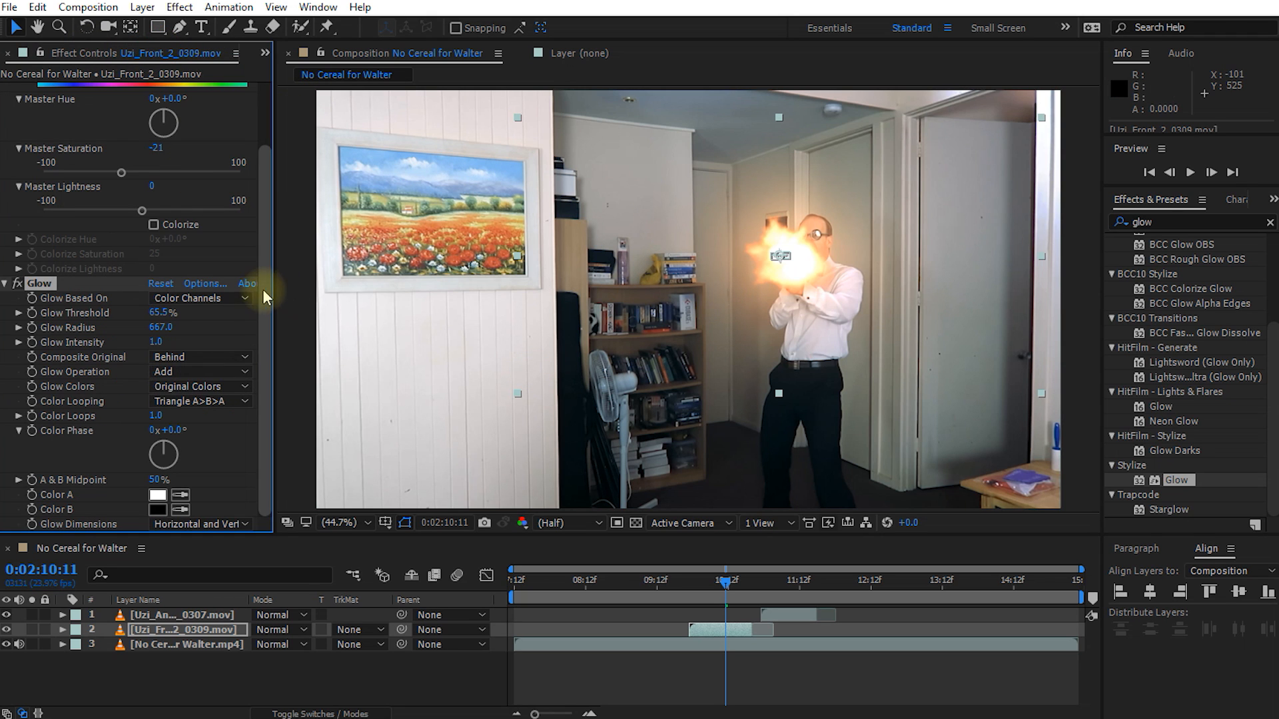
left_click_drag(170, 329, 413, 319)
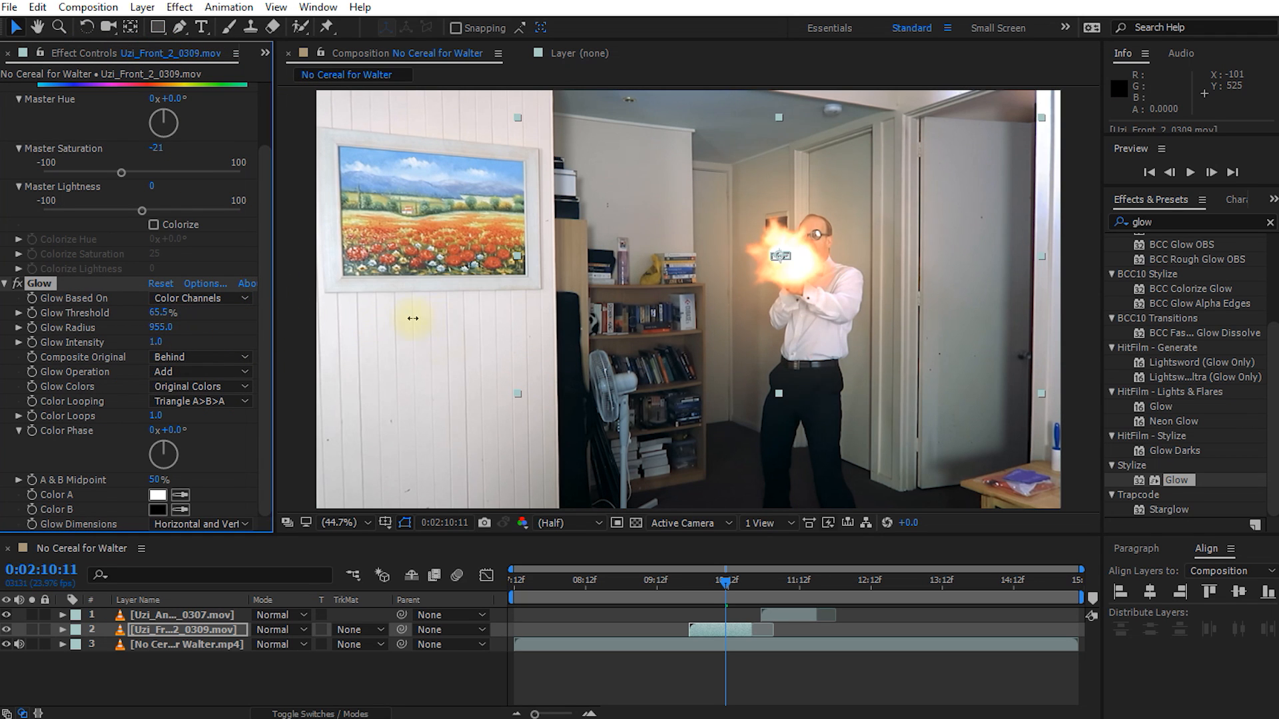
left_click_drag(601, 309, 831, 557)
Step: Move the playhead to 0:02:10:14 and set the front flash's Master Saturation to -58
mouse_move(732, 586)
left_mouse_down()
mouse_move(682, 586)
mouse_move(743, 591)
mouse_move(732, 596)
left_mouse_up()
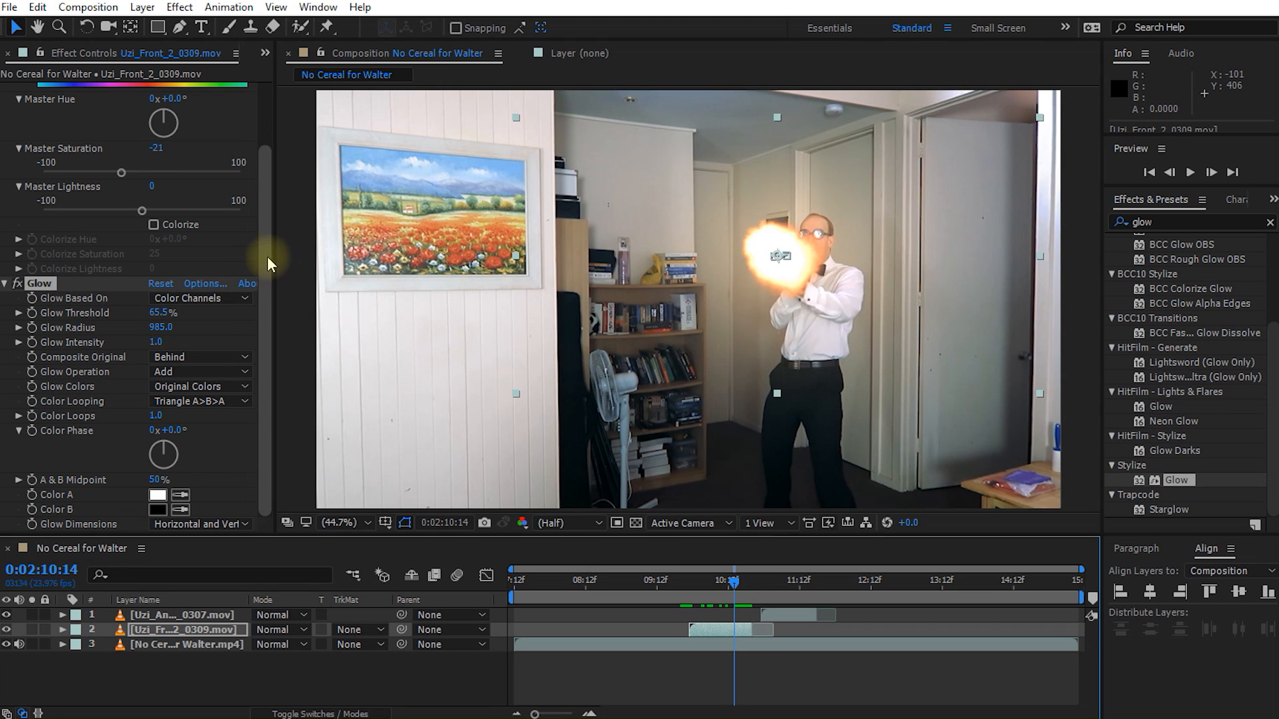
scroll(265, 183, "up", 3)
left_click_drag(121, 246, 86, 243)
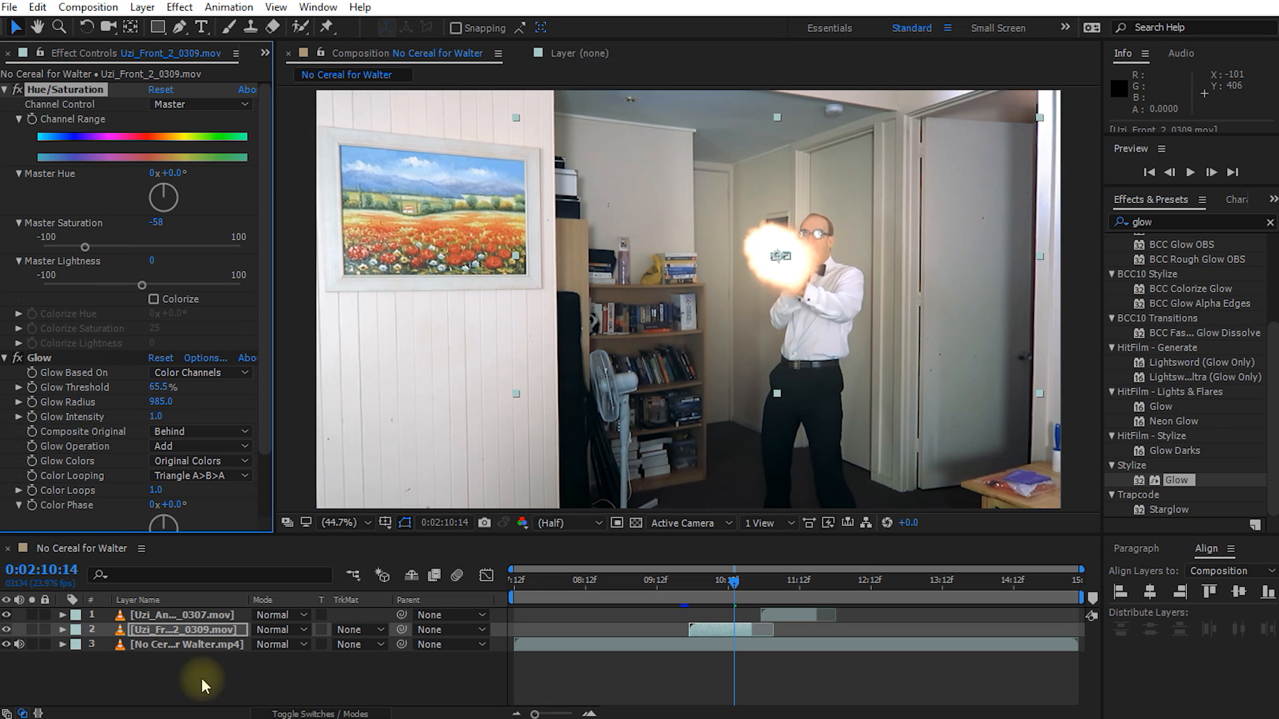
Step: Set the Uzi_Front_2_0309.mov layer's opacity to 82% and move the playhead to 0:02:10:12
left_click(174, 629)
key("t")
mouse_move(262, 650)
left_mouse_down()
mouse_move(233, 640)
mouse_move(243, 640)
left_mouse_up()
mouse_move(734, 582)
left_mouse_down()
mouse_move(686, 583)
mouse_move(748, 583)
mouse_move(728, 583)
left_mouse_up()
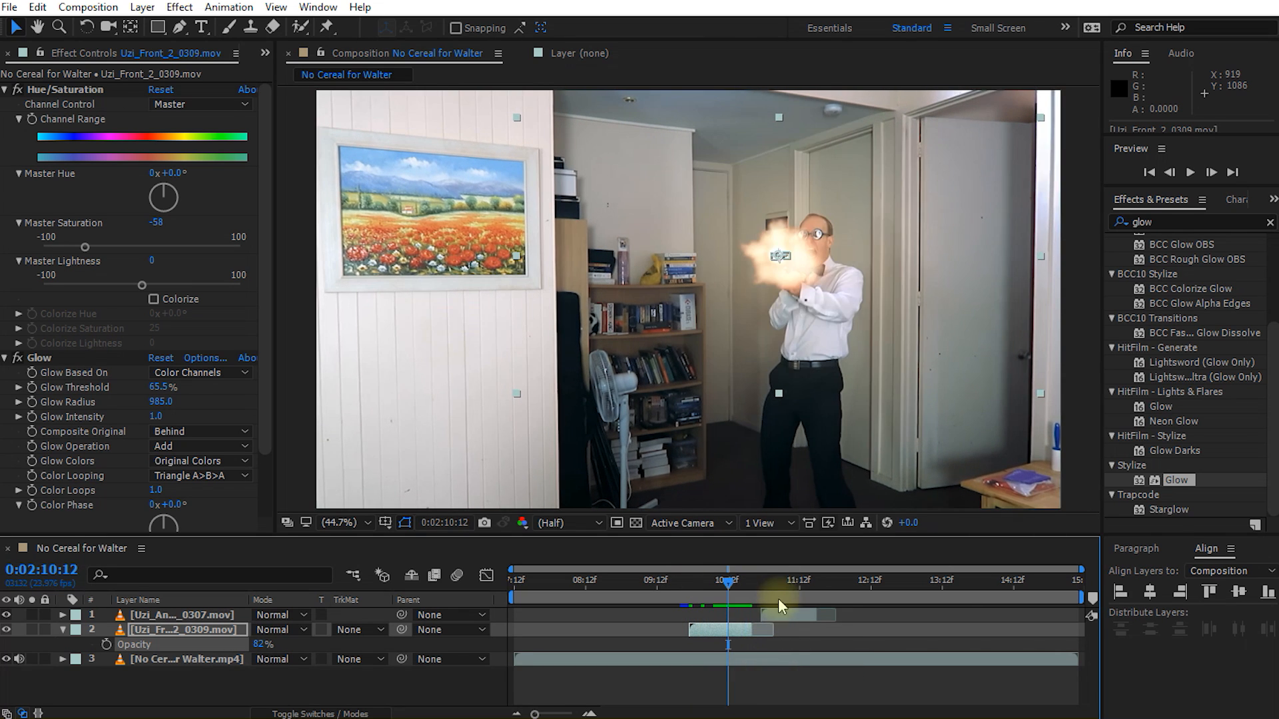
Step: Copy the front flash's Hue/Saturation and Glow effects onto the Uzi_Angled_0307.mov layer at 0:02:11:07
left_click(785, 585)
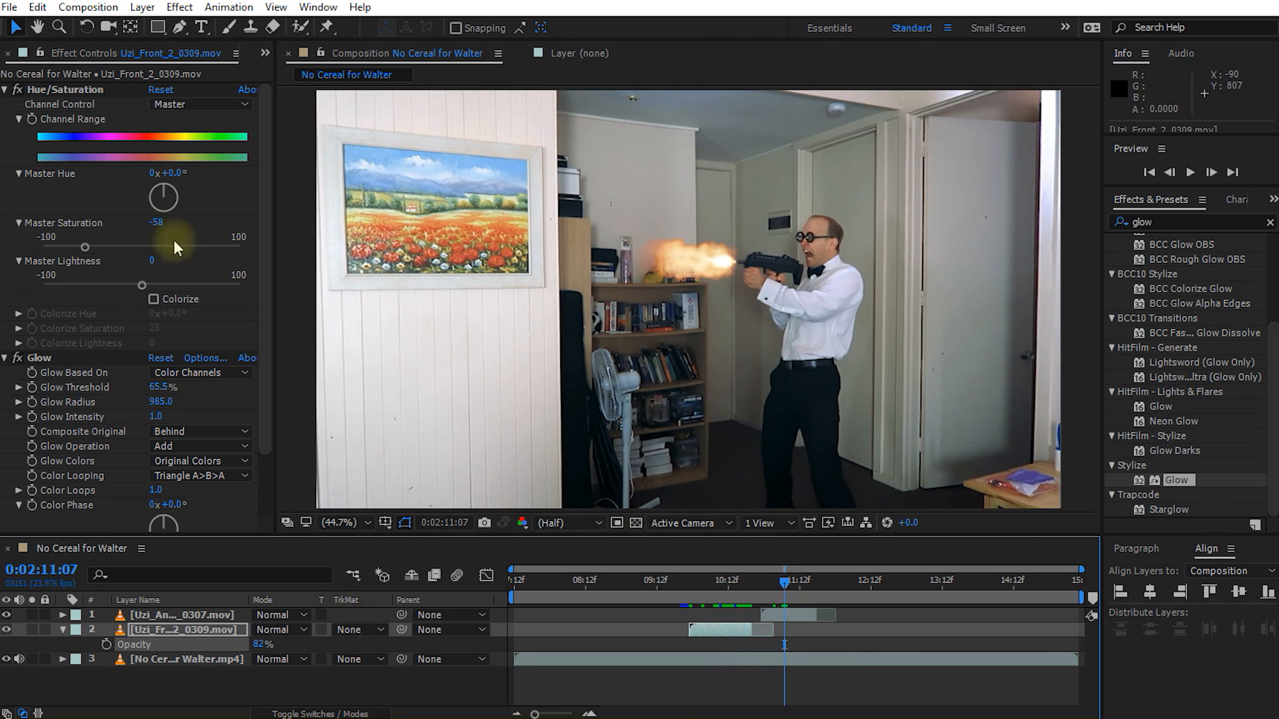
left_click(5, 90)
left_click(4, 103)
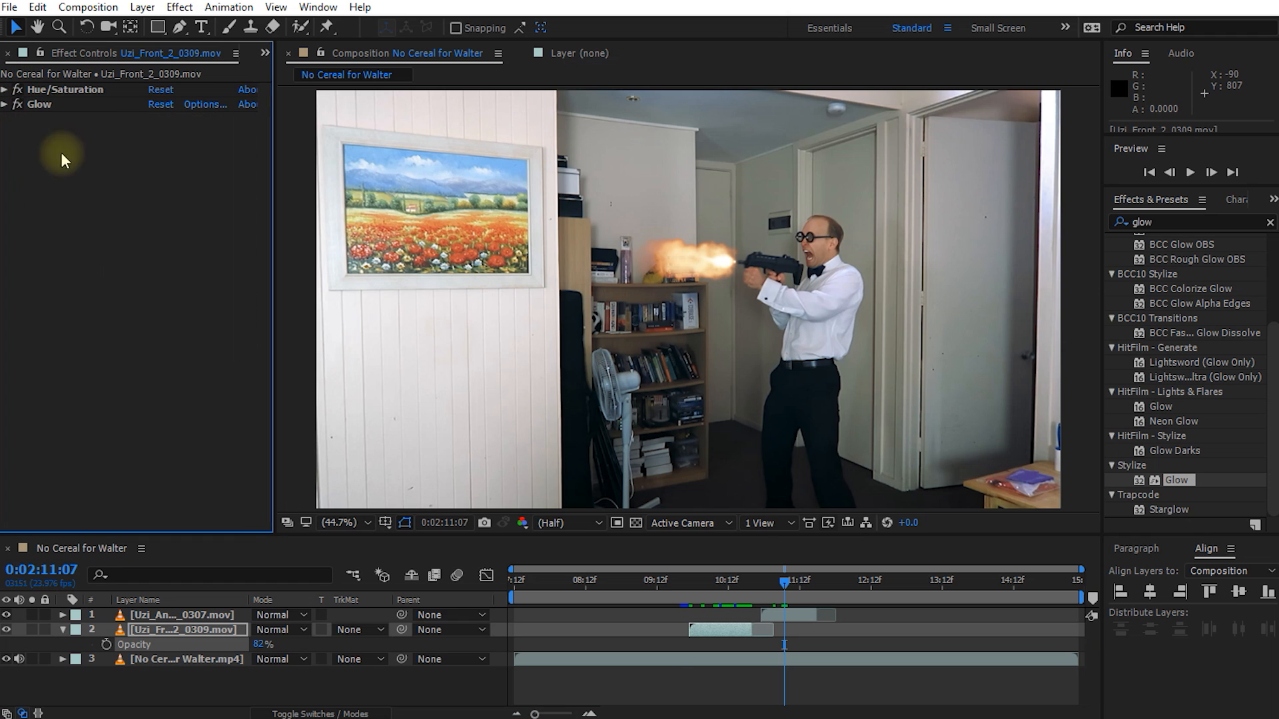
left_click(54, 89)
left_click(47, 105, "ctrl")
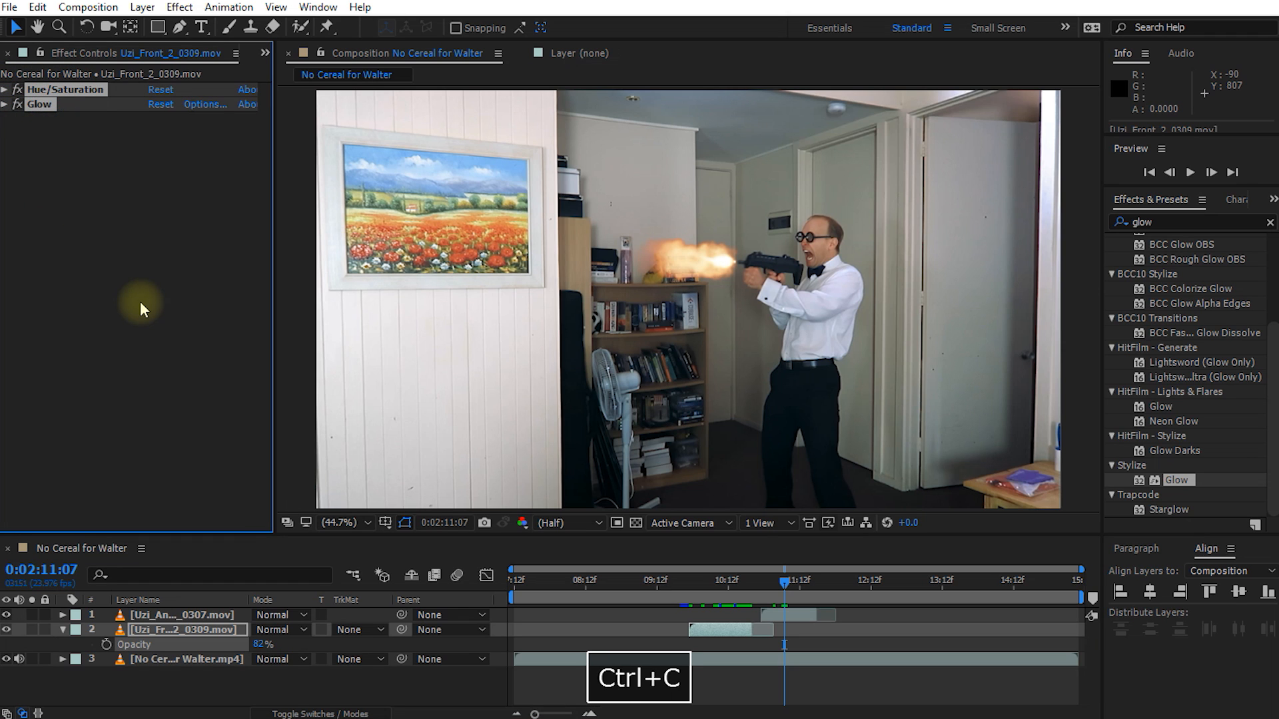
left_click(182, 615)
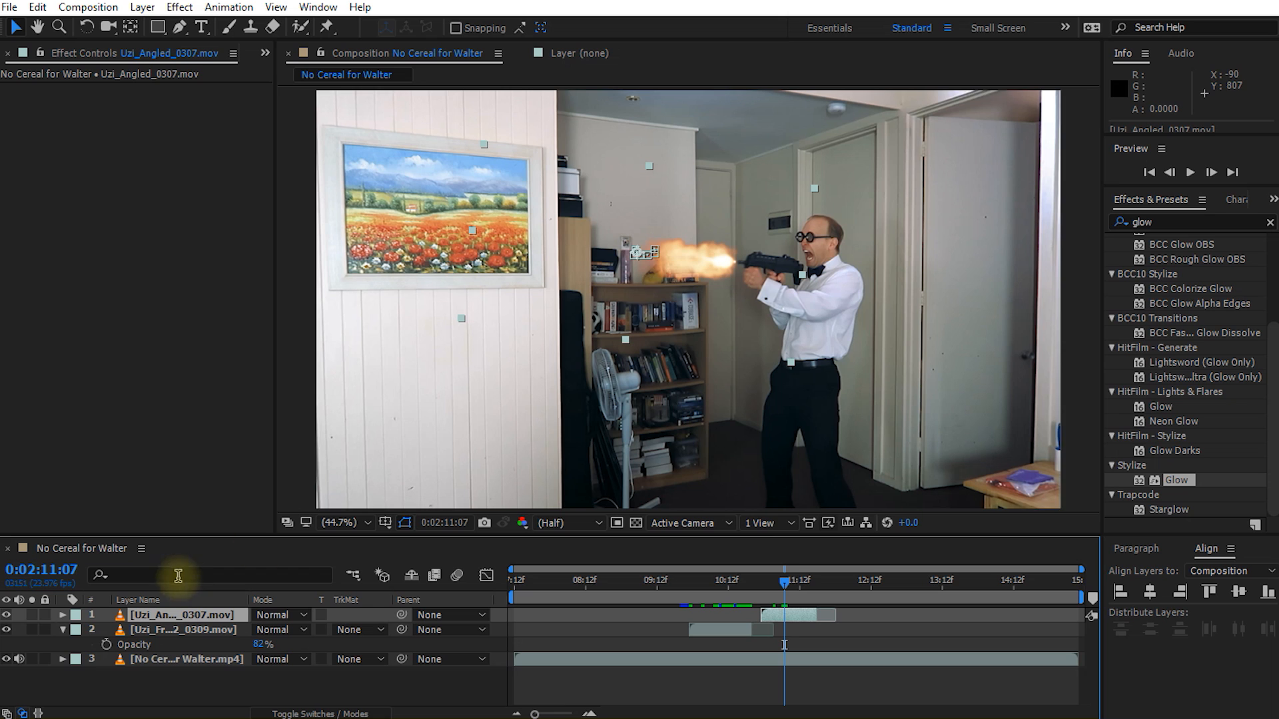
key("ctrl+v")
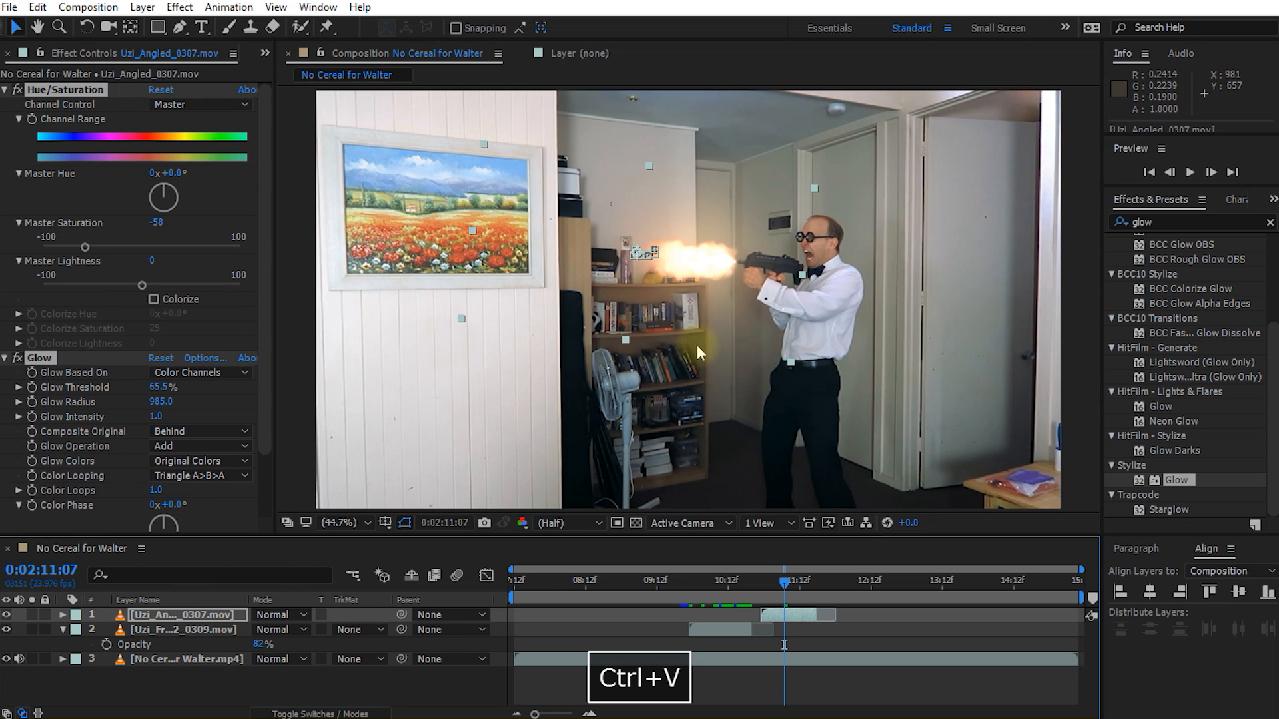
Step: Set the Uzi_Angled_0307.mov layer's opacity to 76%
left_click(238, 617)
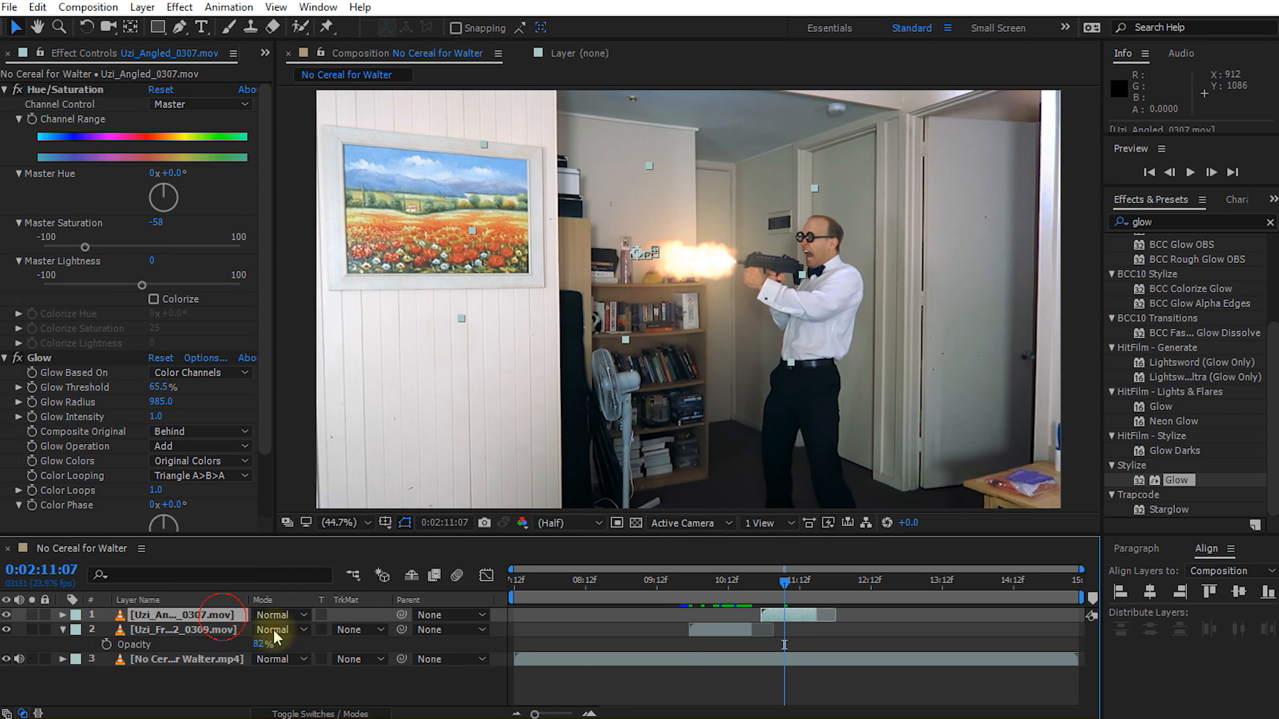
key("t")
left_click_drag(250, 630, 234, 630)
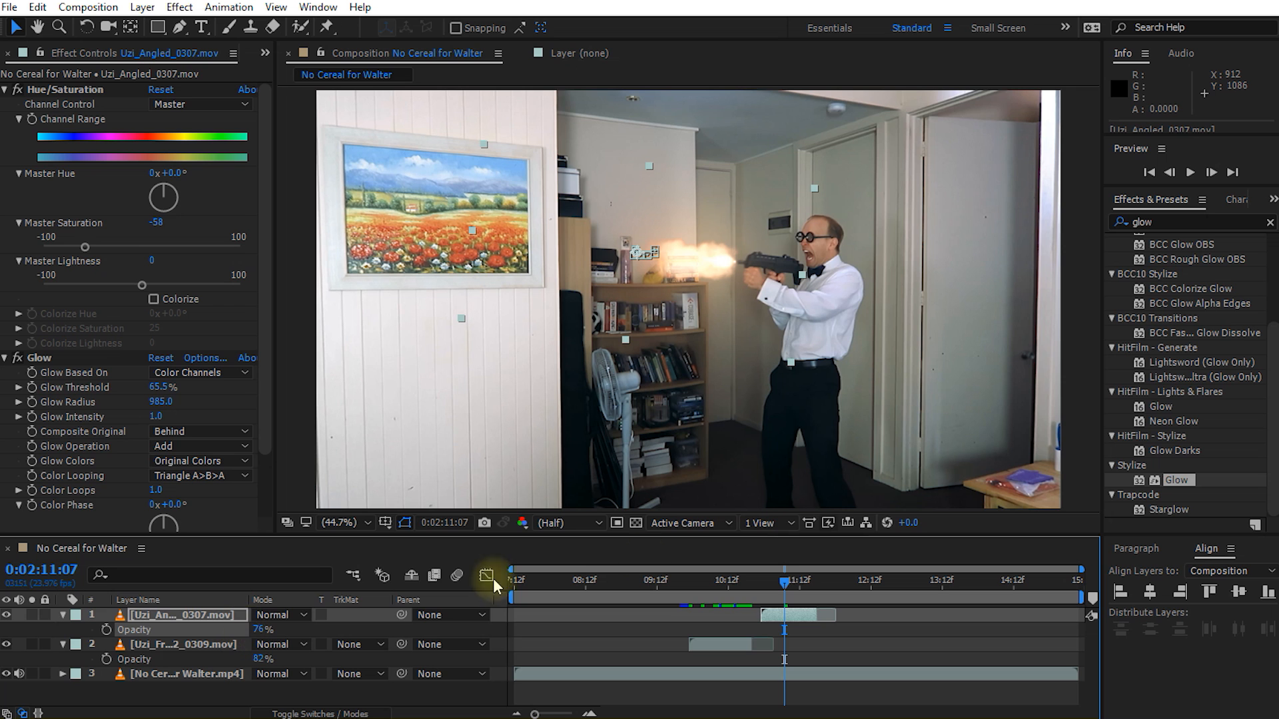
Step: Preview both muzzle flashes from 0:02:09:17 and inspect the angled flash at 0:02:11:11
left_click_drag(792, 583, 673, 611)
key("shift+space")
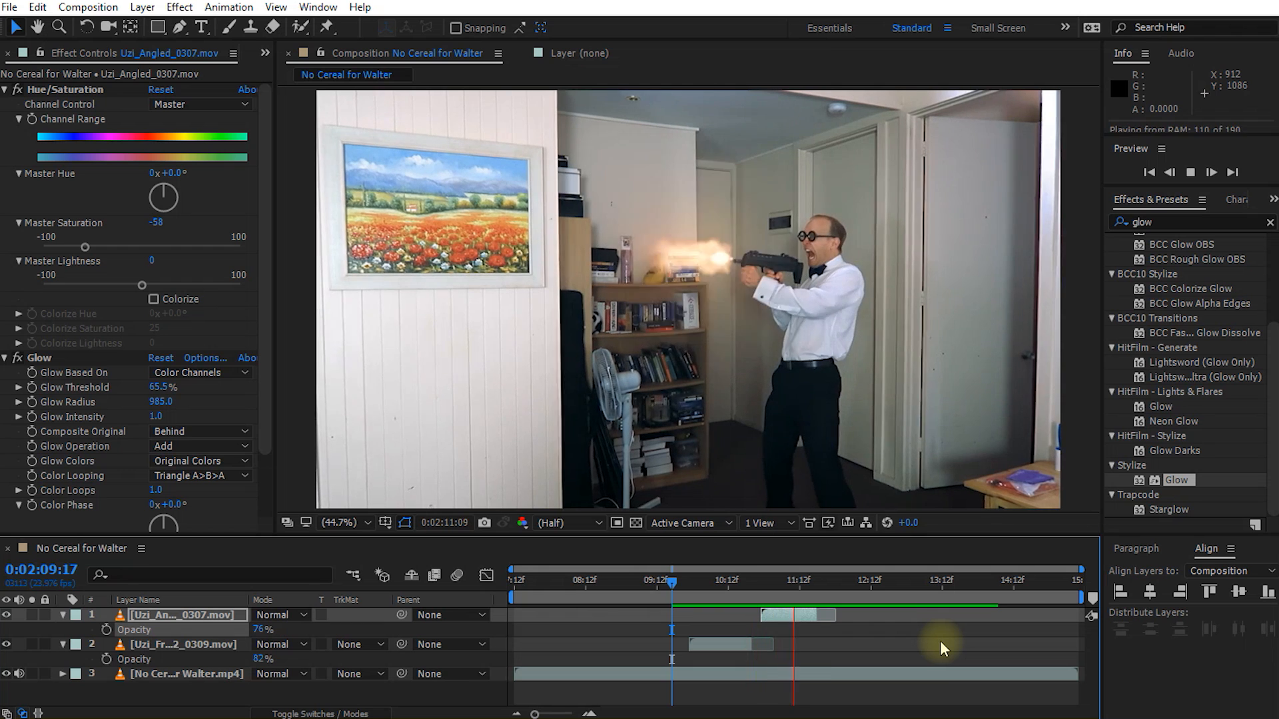
key("space")
left_click_drag(831, 581, 798, 609)
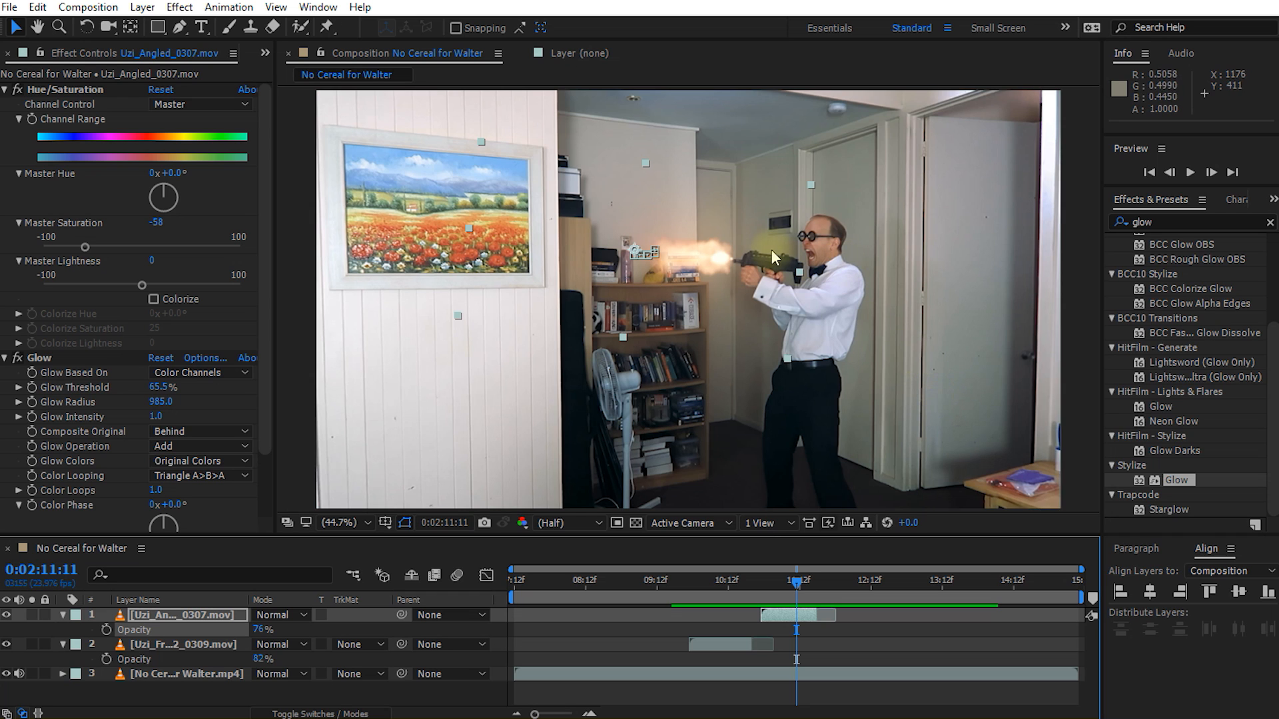
Step: Collapse all layers' properties and add 7.62 Steel Shell 1_0312.mov from the Bullet Shells folder as the uppermost layer, starting at 0:02:10:08
left_click_drag(803, 575, 722, 587)
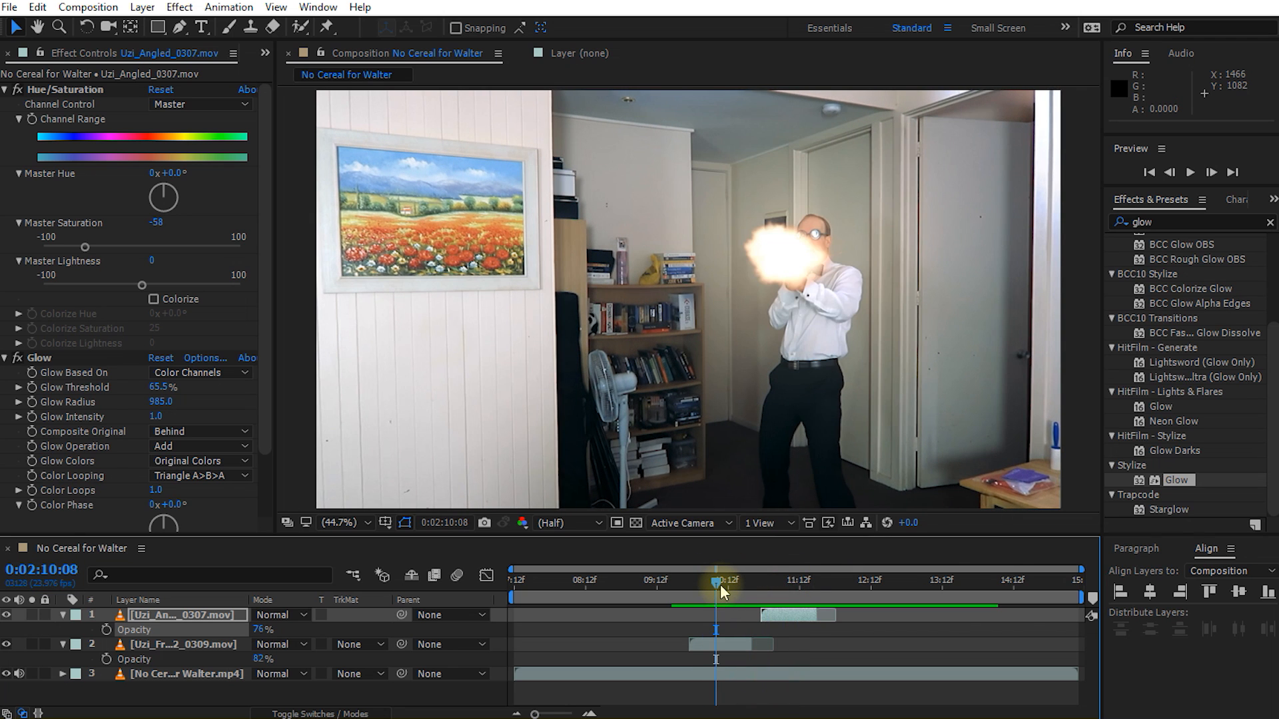
key("ctrl+a")
key("u")
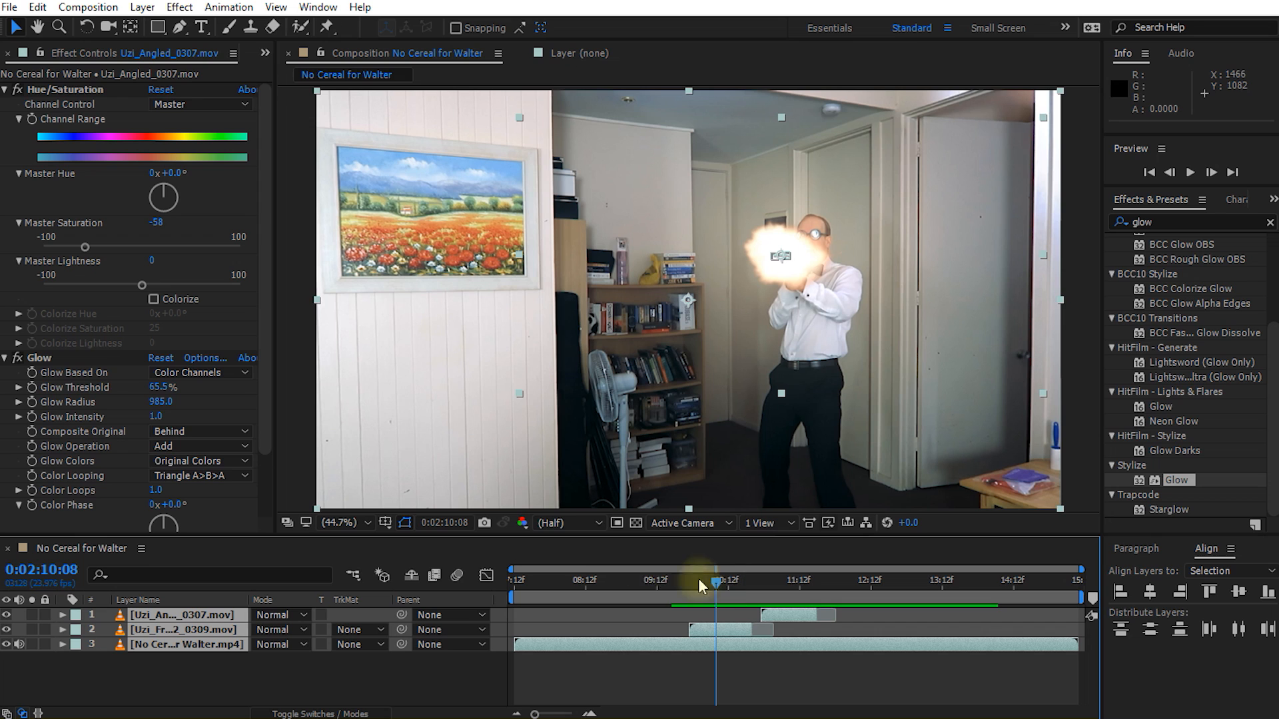
left_click(265, 53)
left_click(299, 72)
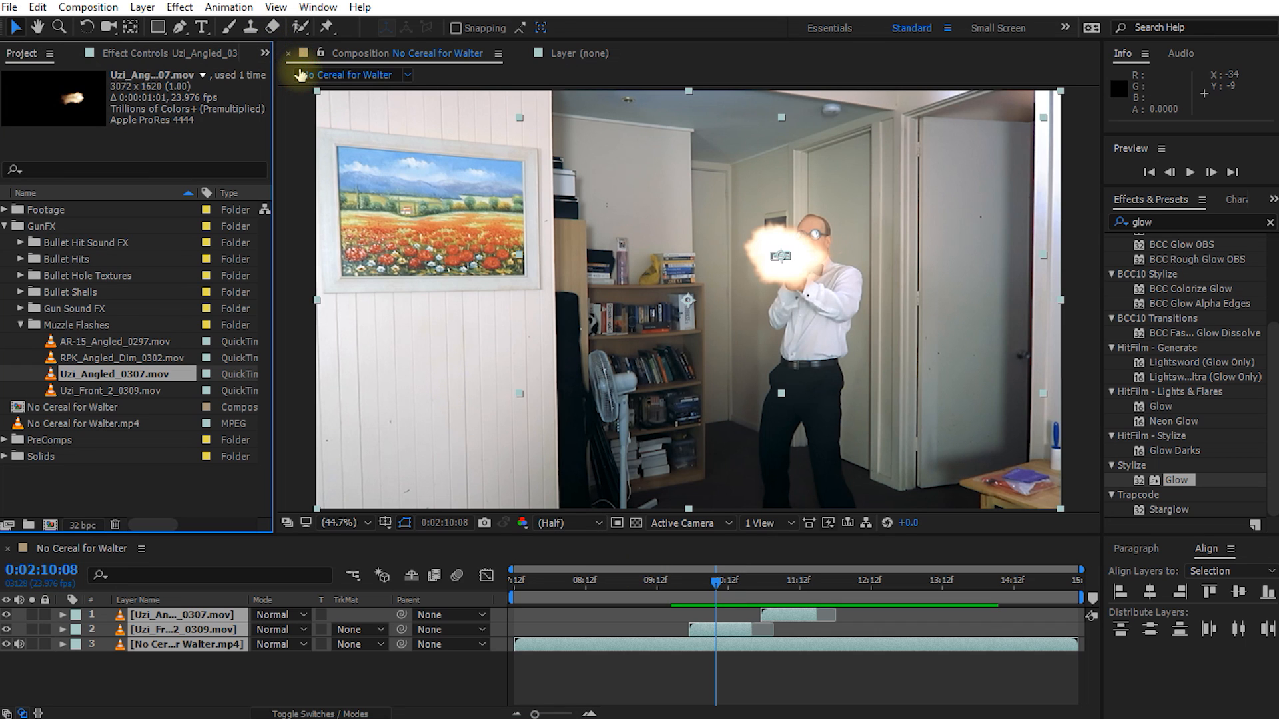
left_click(40, 228)
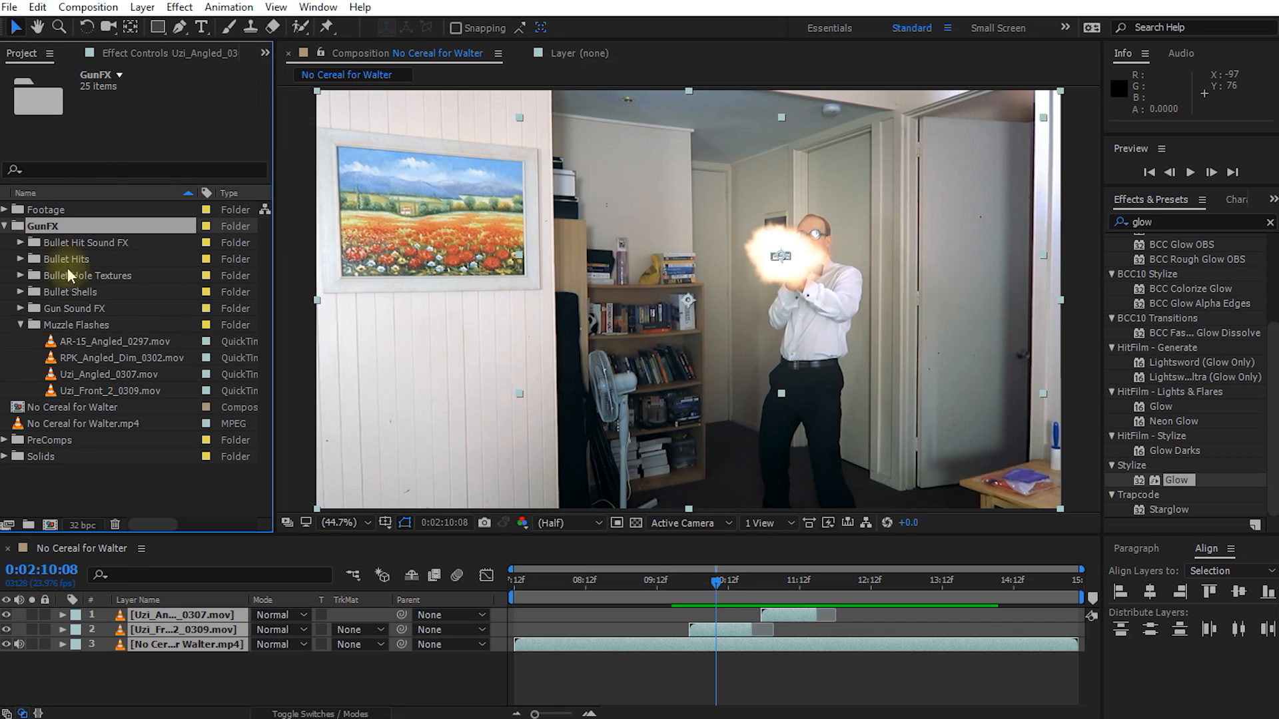
left_click(26, 293)
left_click(23, 293)
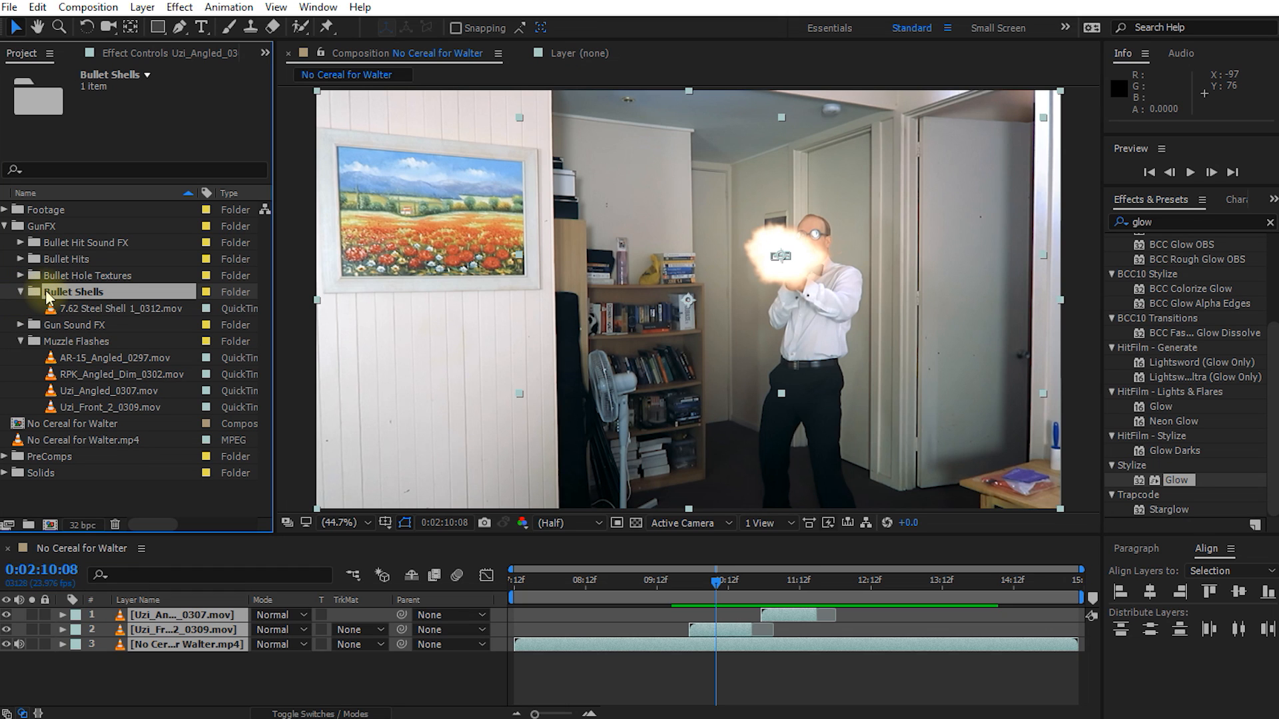
left_click_drag(89, 310, 716, 610)
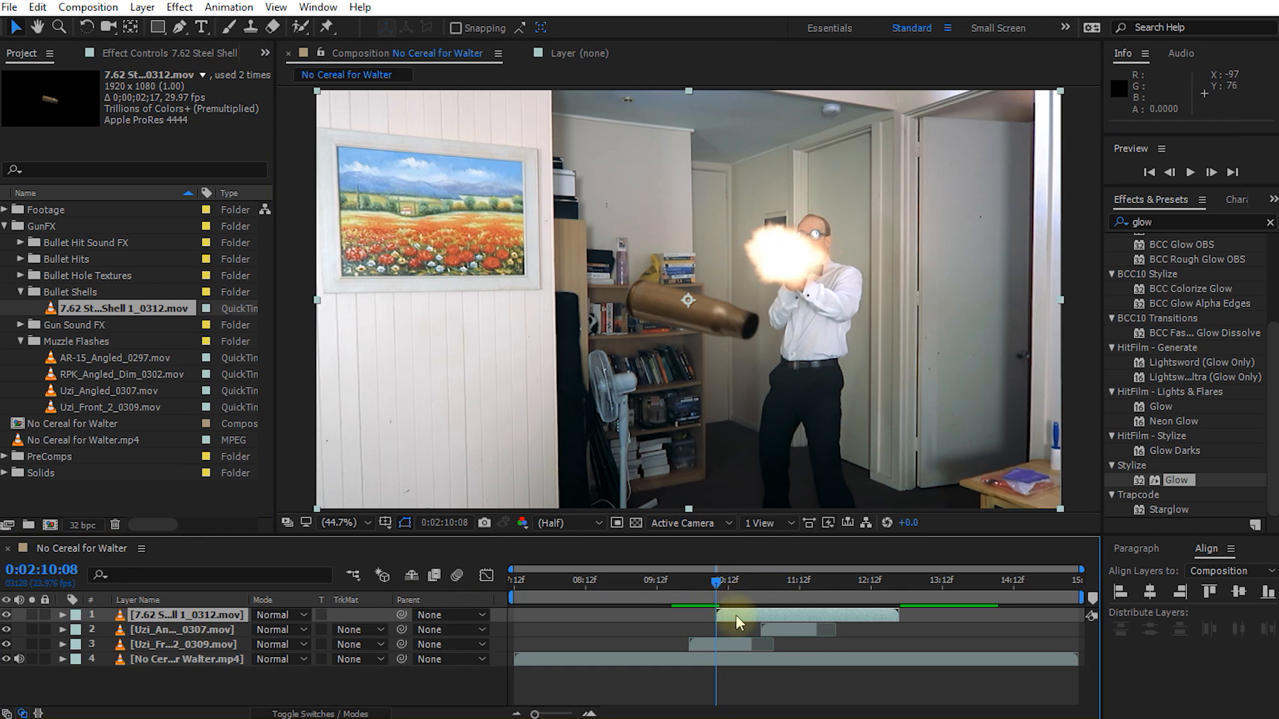
Step: Try the full-size bullet shell over the bookshelf, preview its spin and scrub to 0:02:11:08
left_click_drag(718, 584, 794, 599)
left_click_drag(701, 326, 667, 321)
left_click_drag(793, 581, 751, 590)
left_click_drag(685, 291, 645, 289)
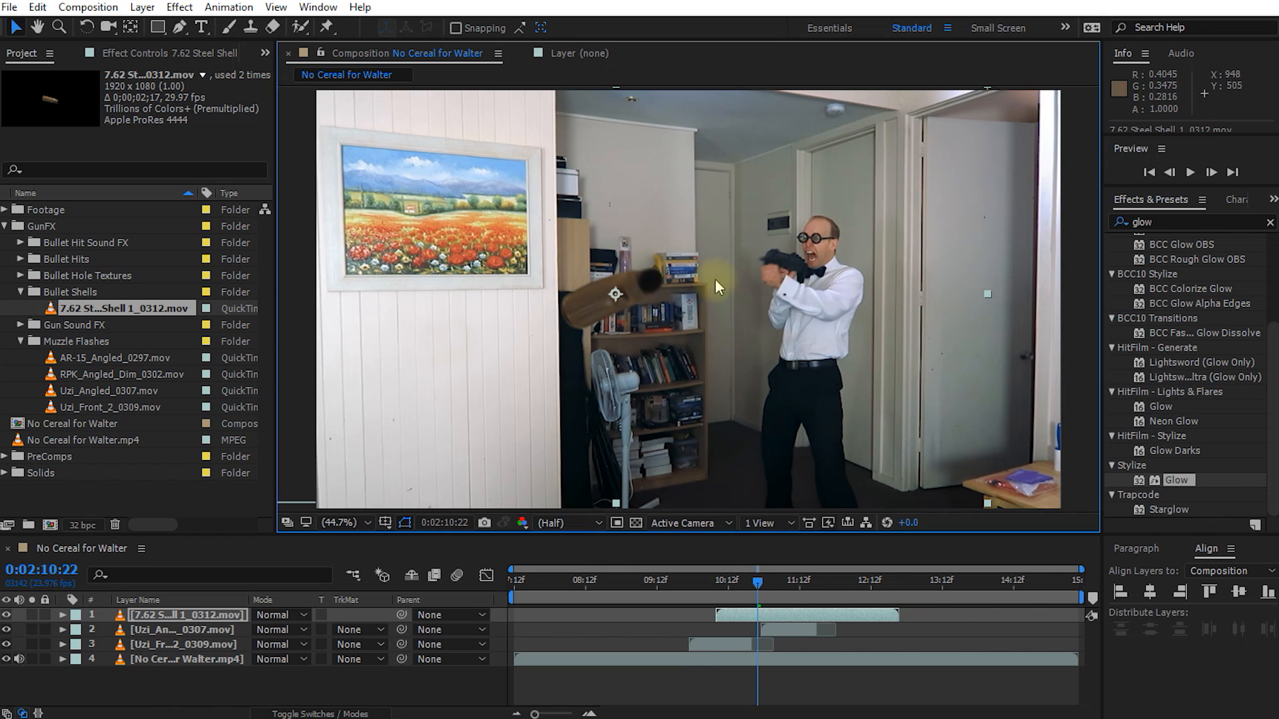
key("space")
key("space")
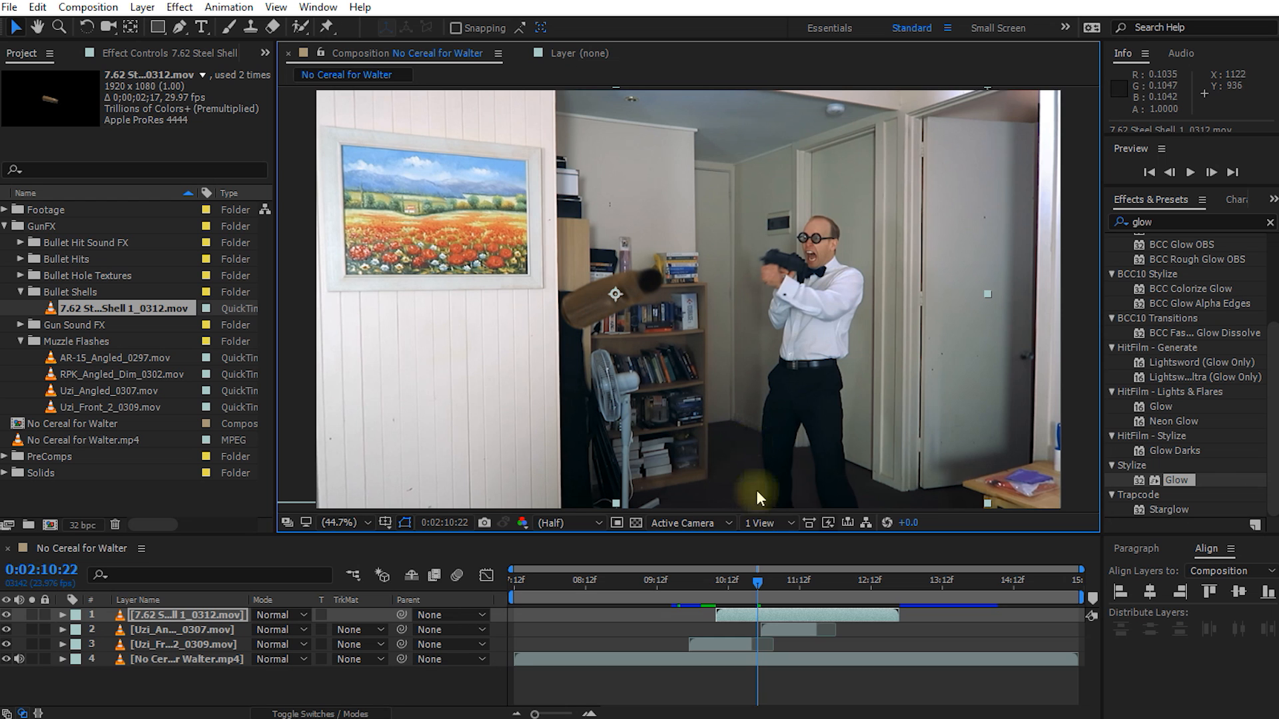
left_click_drag(753, 583, 783, 610)
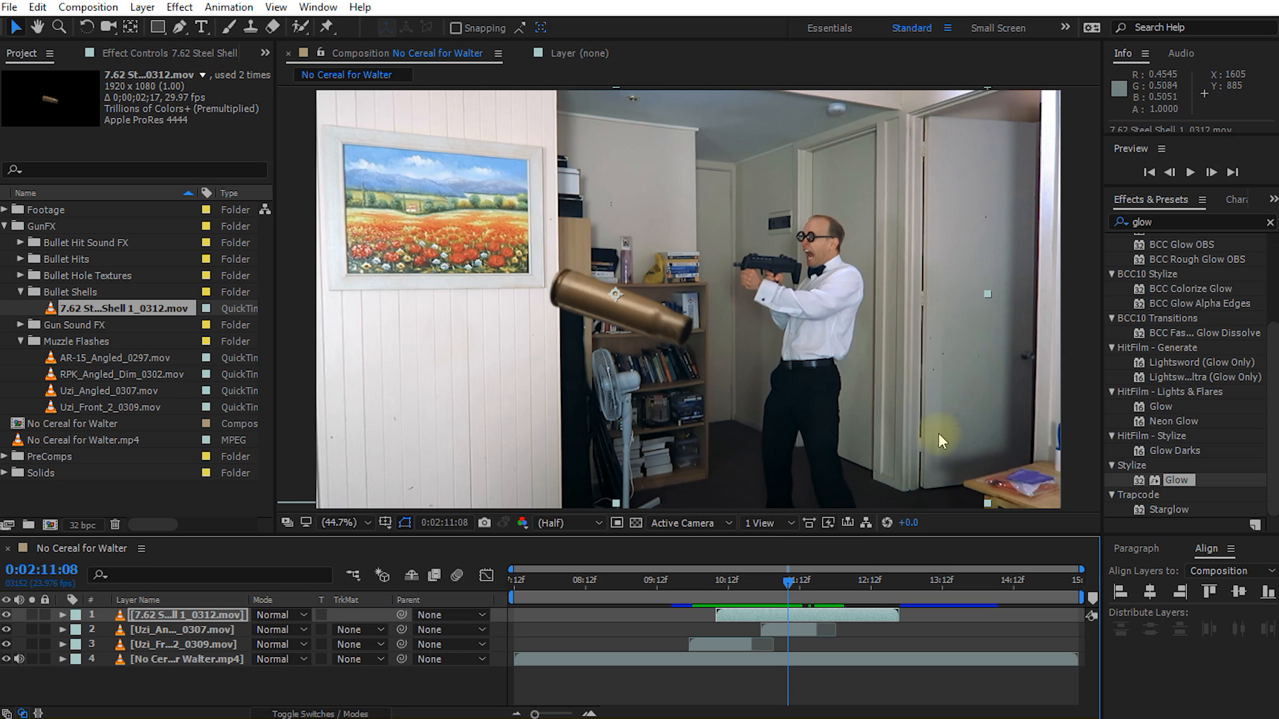
Step: Shift the bullet shell layer so it starts at 0:02:10:00, one frame into the front flash
left_click_drag(782, 579, 683, 588)
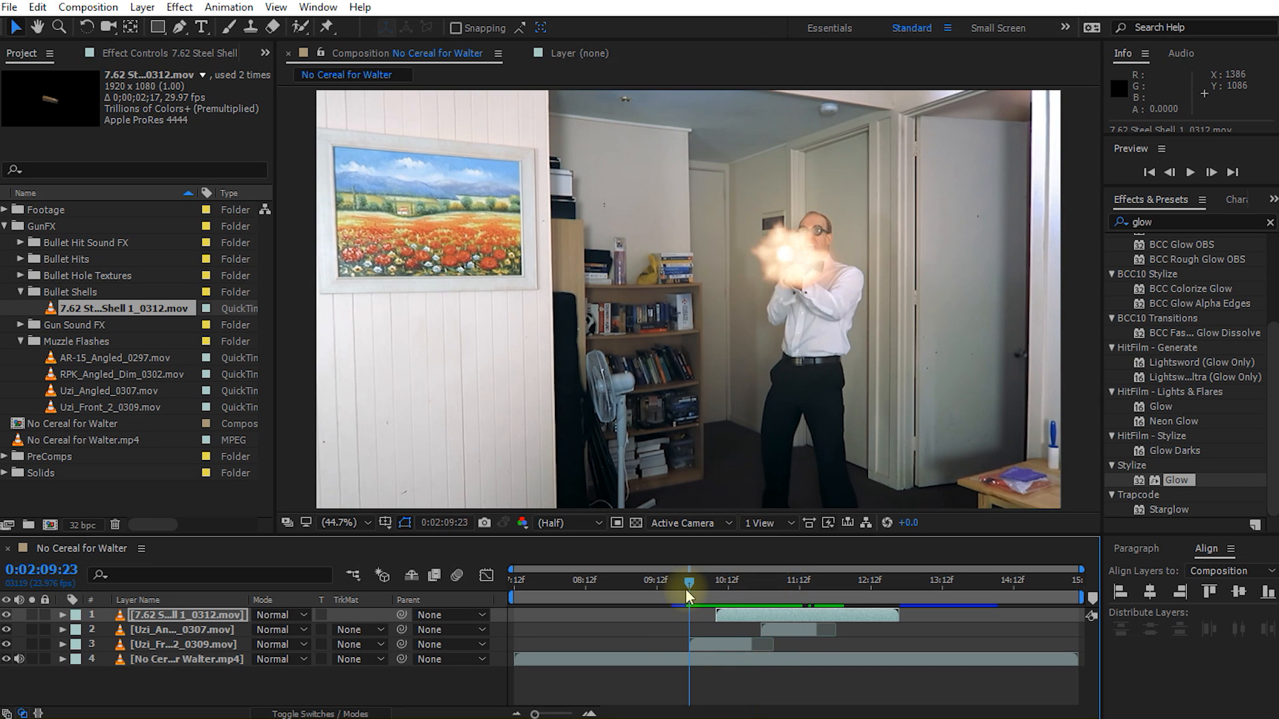
key("Page_Down")
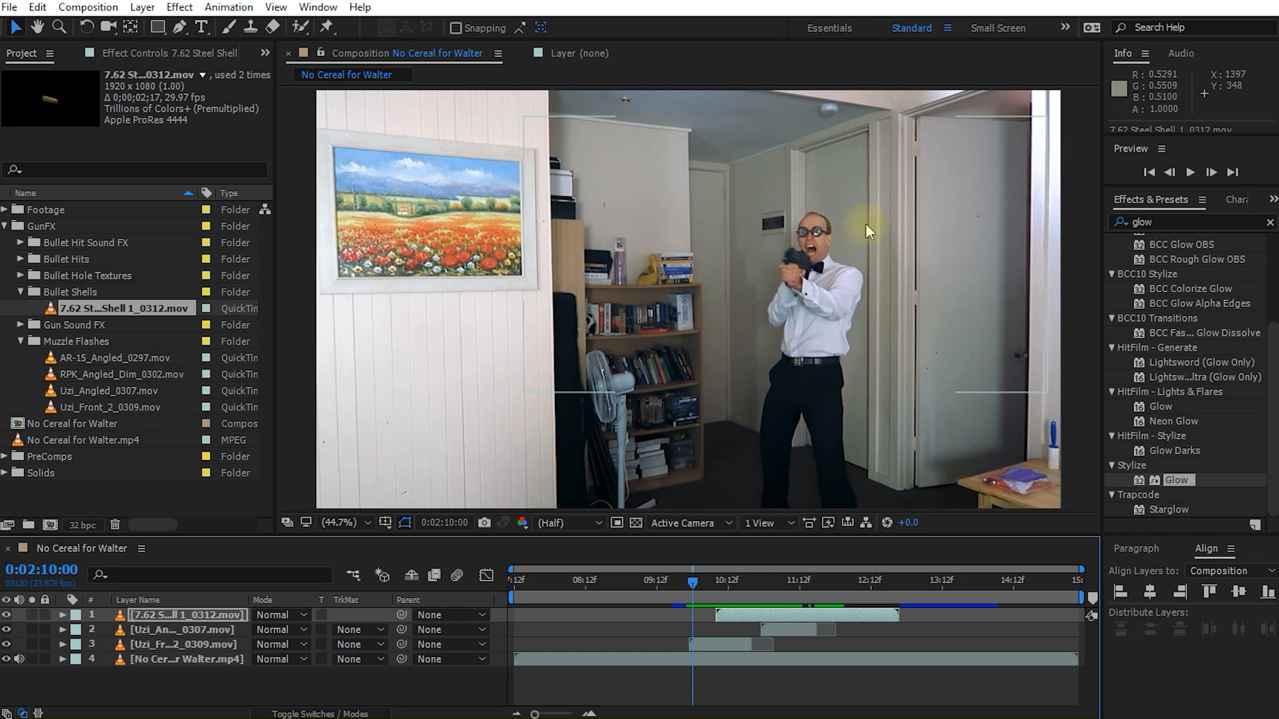
left_click_drag(742, 616, 718, 615)
Step: Scale the bullet shell down to match the gun and place it at the gun's rear, at 1272.6, 427.7
left_click_drag(989, 295, 851, 267)
scroll(886, 267, "up", 2)
key("space")
left_click_drag(936, 258, 639, 312)
scroll(647, 307, "up", 1)
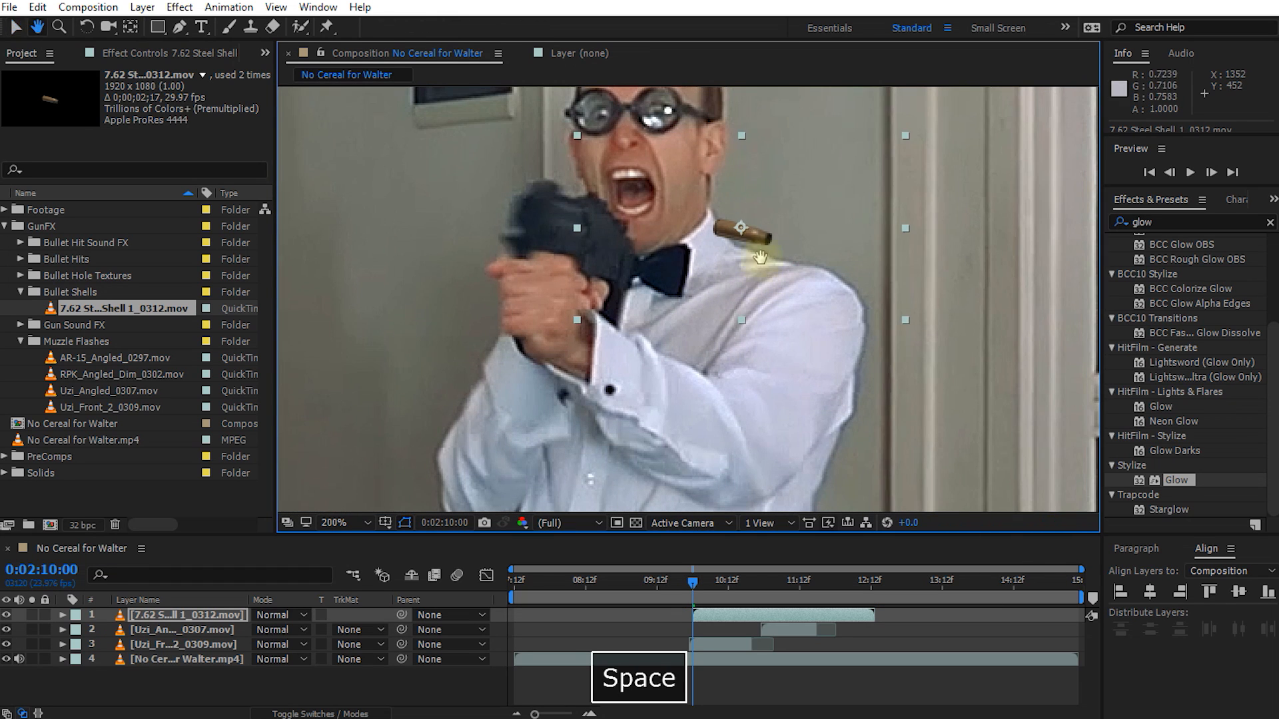
left_click_drag(762, 277, 686, 276)
left_click_drag(827, 315, 746, 270)
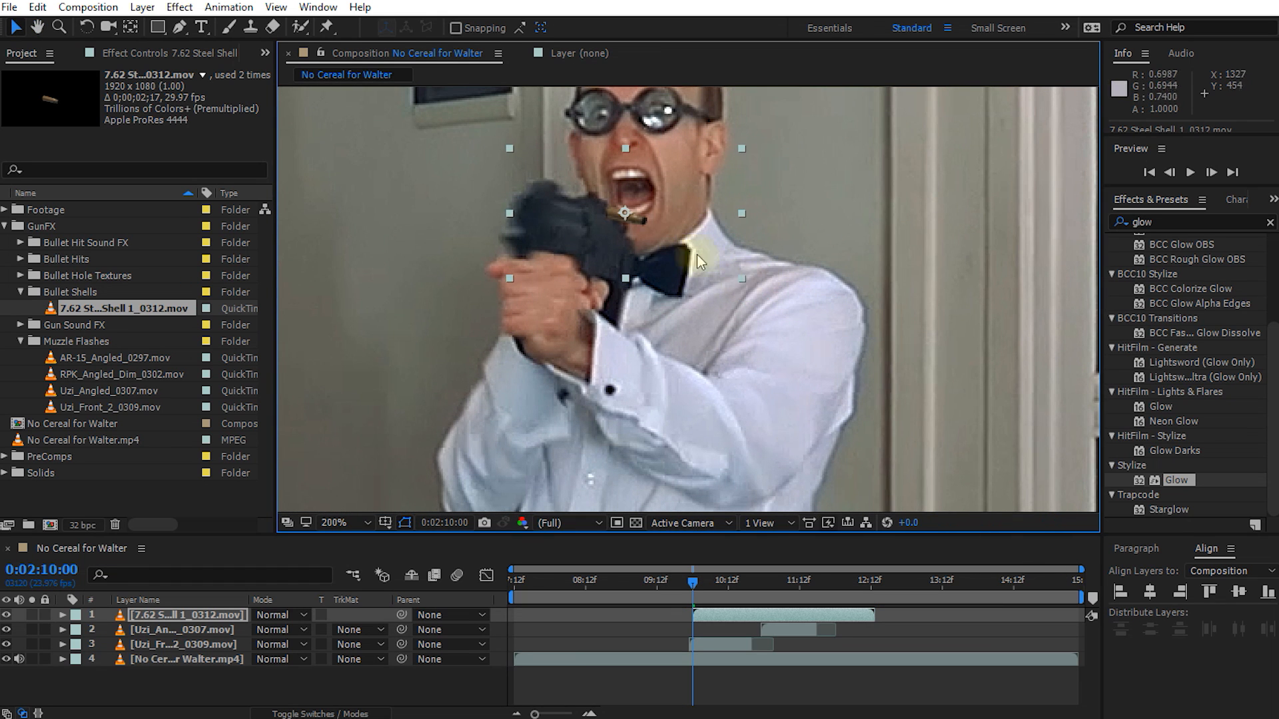
key("comma")
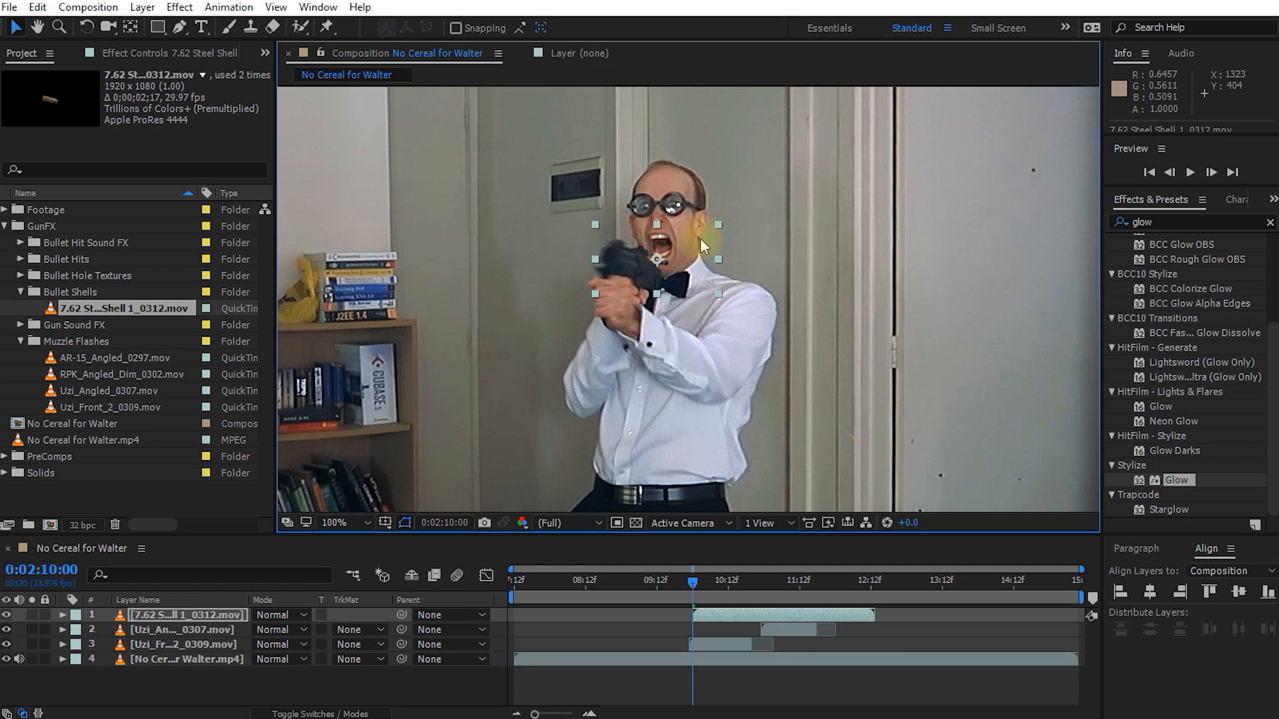
Step: Keyframe the shell's Position at 0:02:10:00 and again at 0:02:11:03 just below the frame near the table, at 1758.6, 1121.7
key("p")
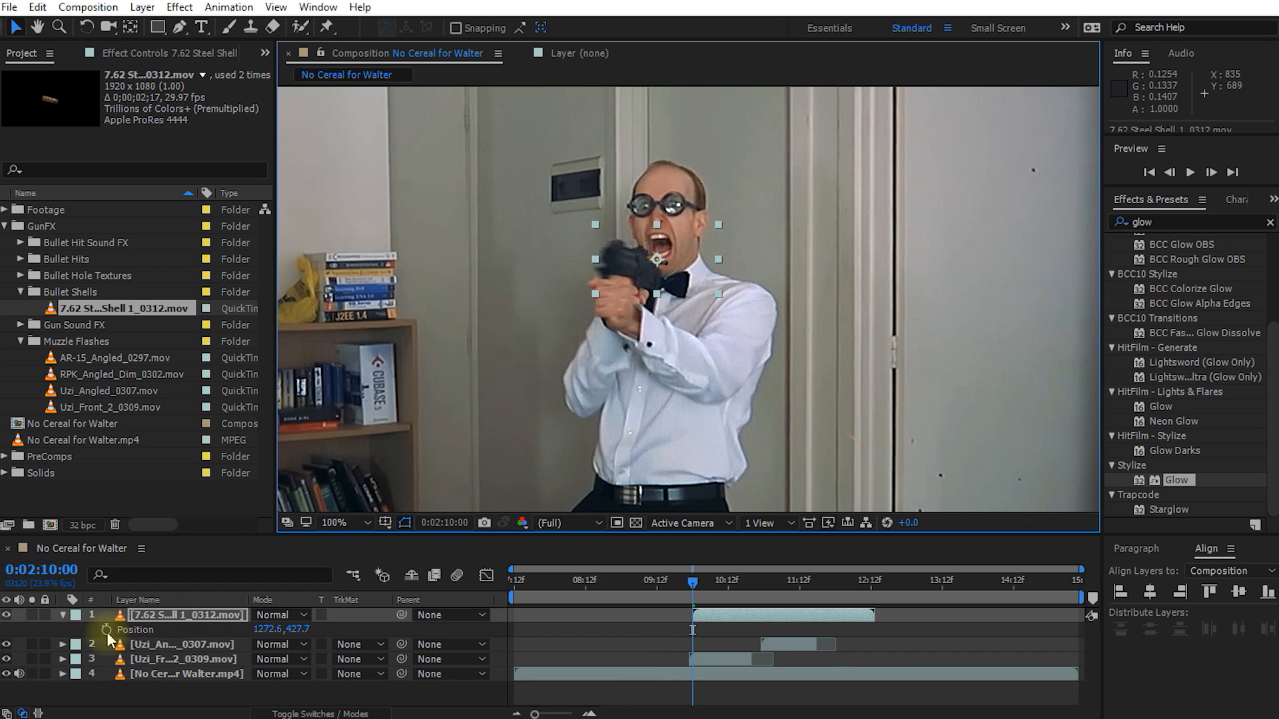
left_click(107, 631)
scroll(853, 406, "down", 1)
left_click_drag(844, 400, 822, 302)
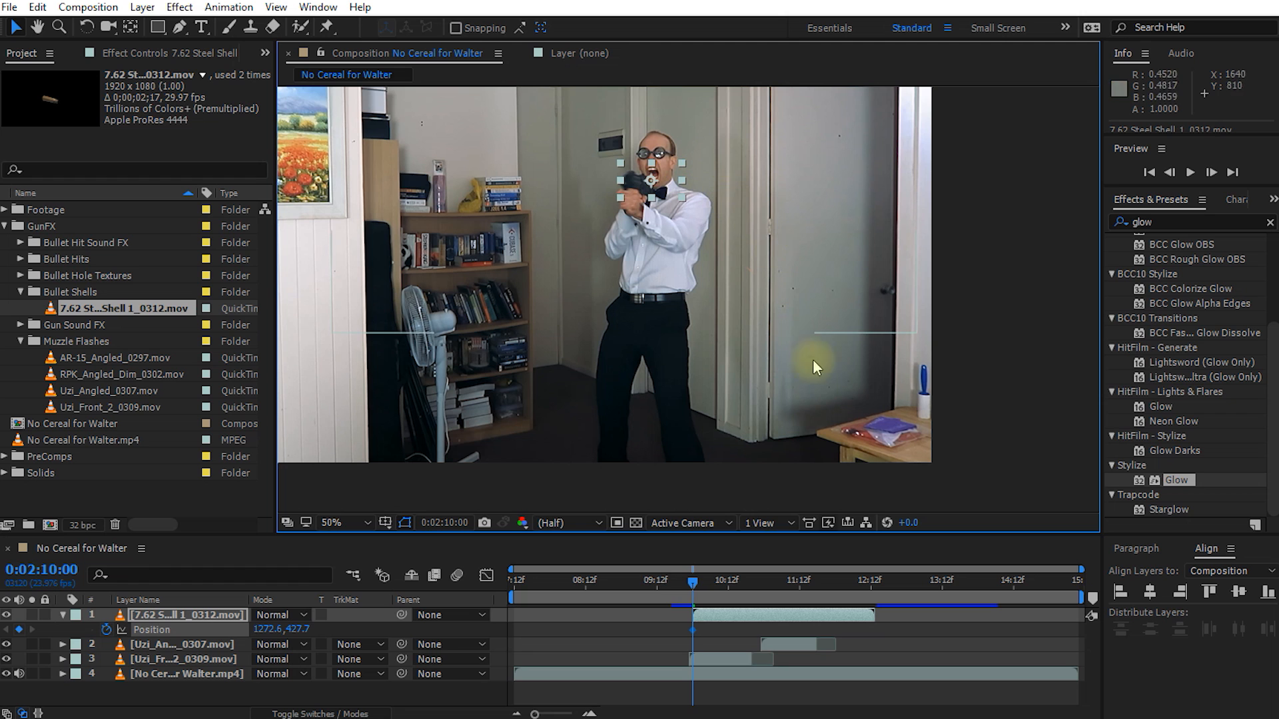
left_click_drag(693, 582, 772, 582)
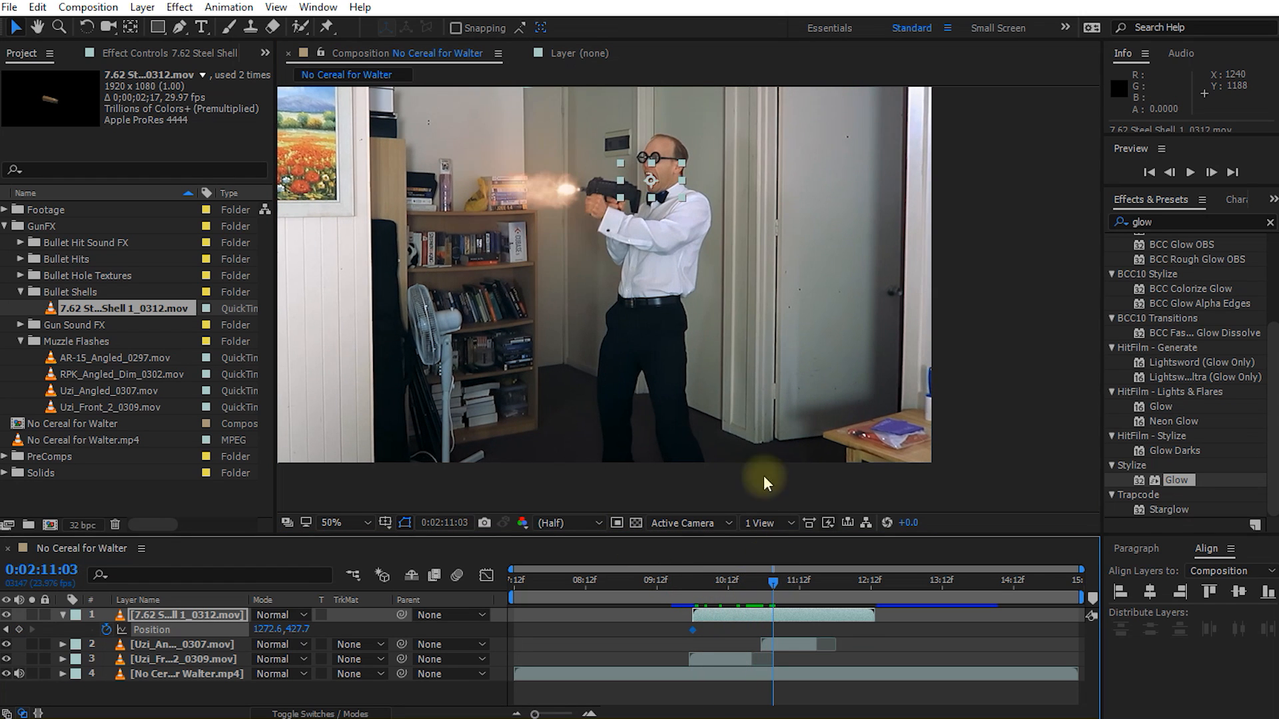
left_click_drag(674, 182, 889, 470)
Step: Bend the shell's motion path into an arc that rises from the gun and falls past the frame's lower edge
left_click_drag(827, 431, 840, 221)
left_click_drag(688, 230, 759, 164)
left_click_drag(840, 222, 828, 241)
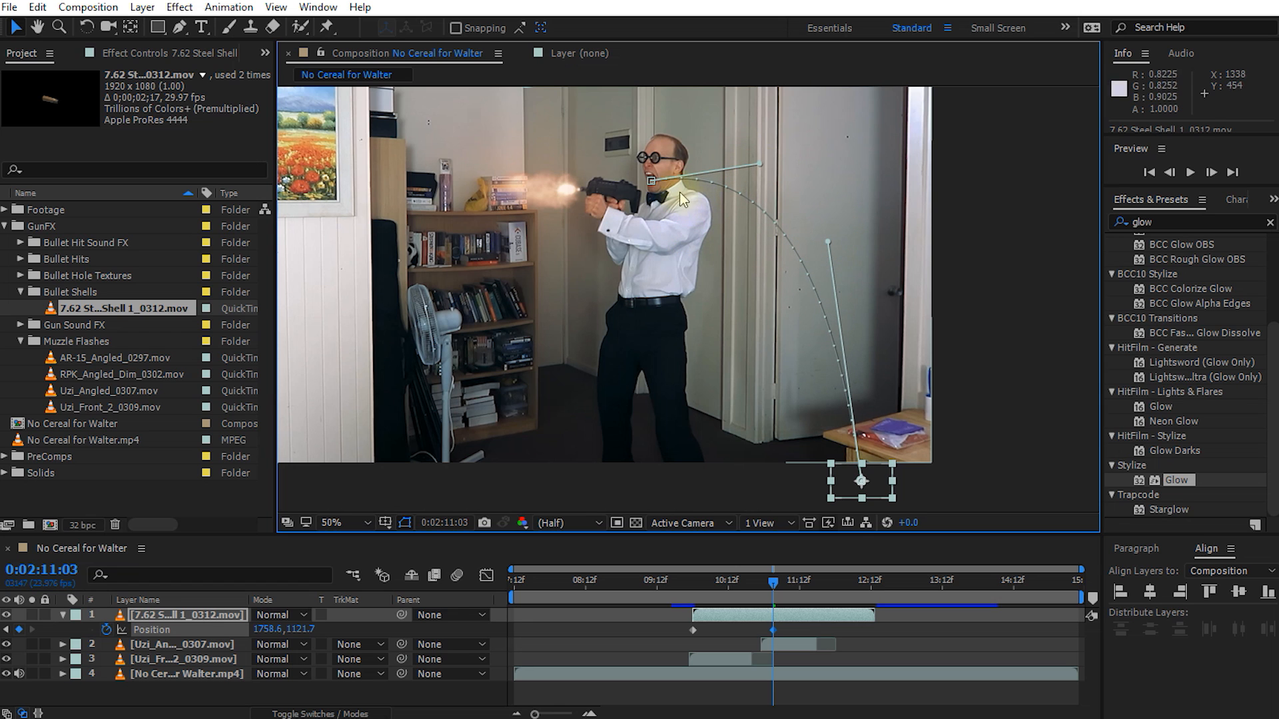
left_click_drag(760, 160, 726, 116)
left_click_drag(830, 241, 849, 211)
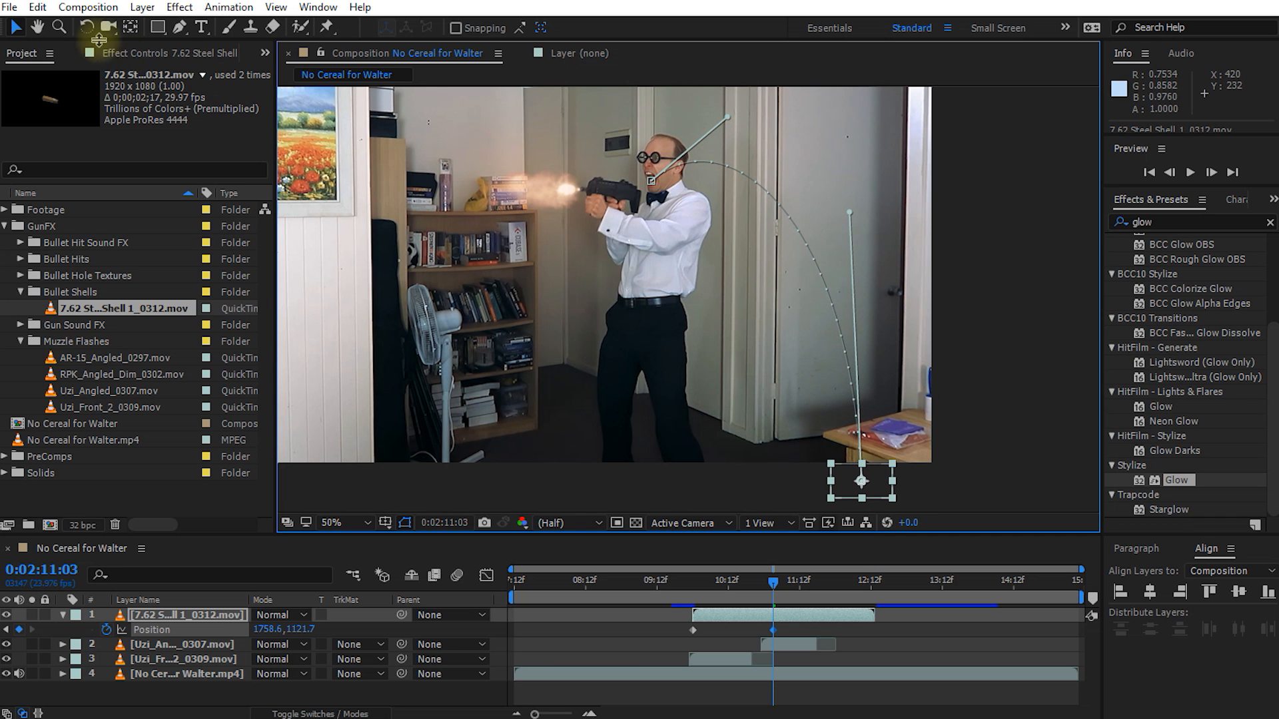
Step: Demonstrate the Motion Path options in the Display preferences, trying No Motion Path and applying No More Than 0:00:15:00
left_click(41, 8)
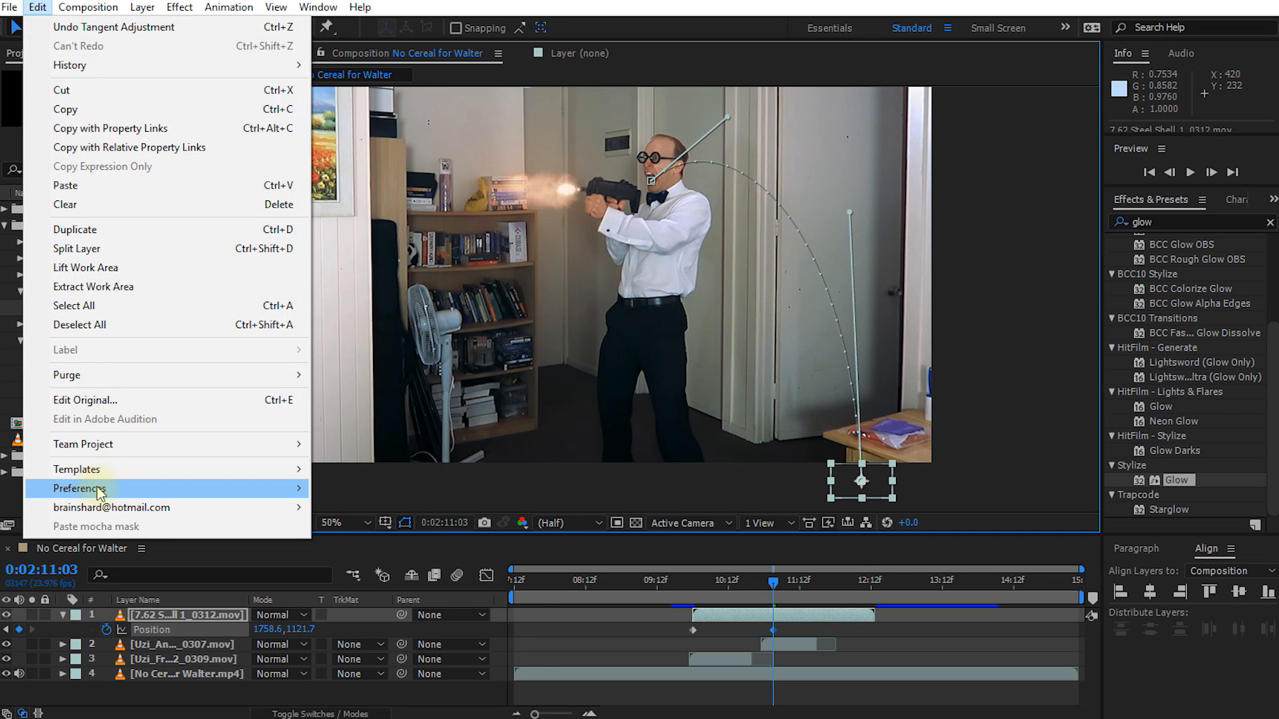
mouse_move(257, 493)
left_click(363, 528)
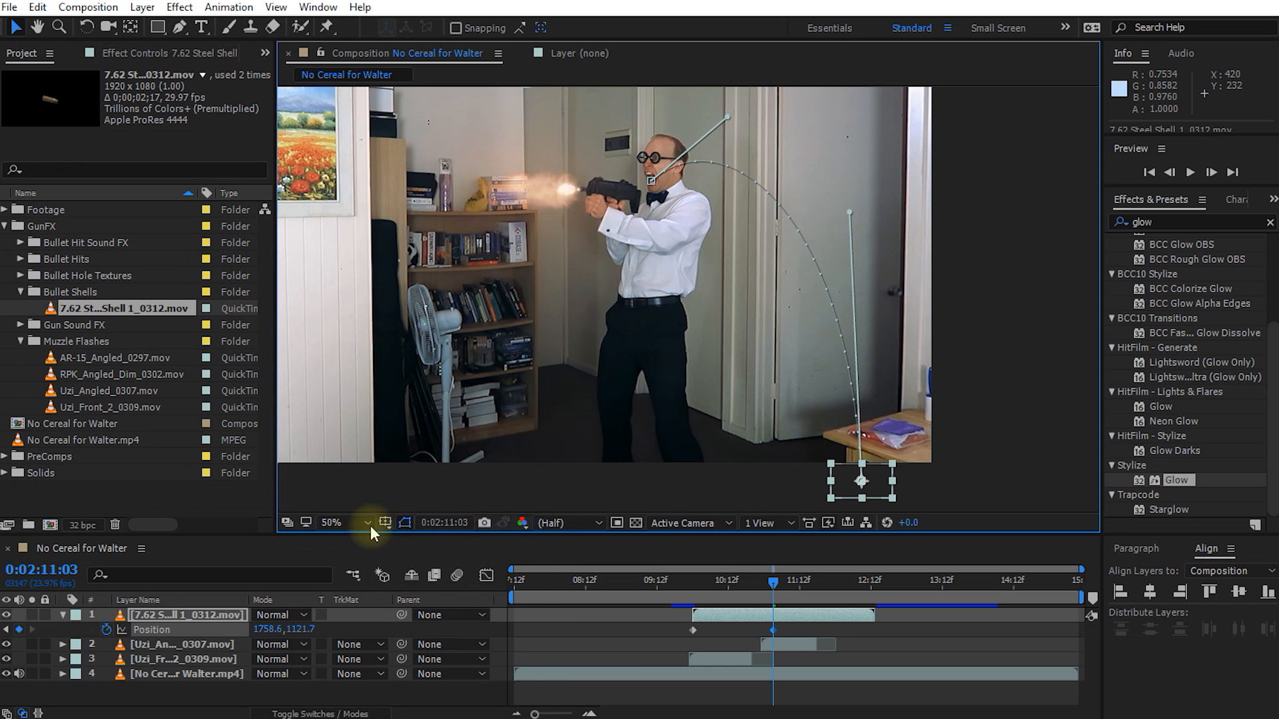
left_click_drag(712, 97, 674, 109)
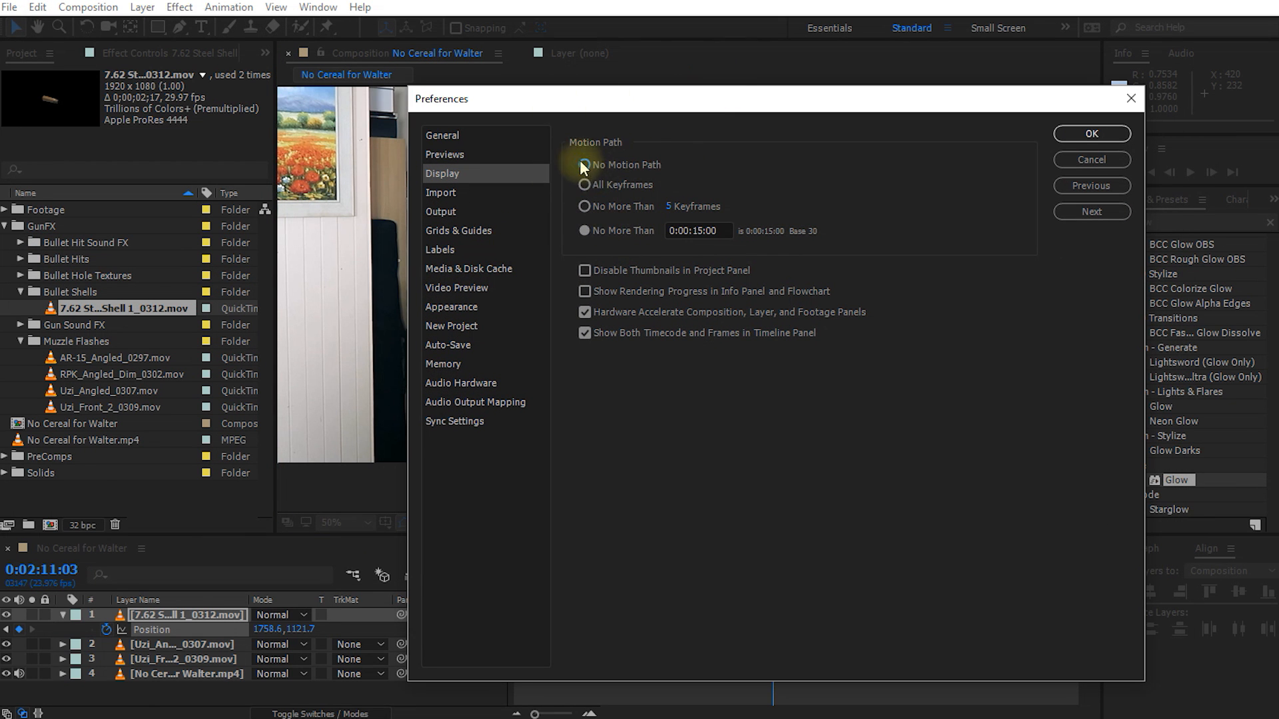
left_click(625, 167)
left_click_drag(677, 105, 727, 386)
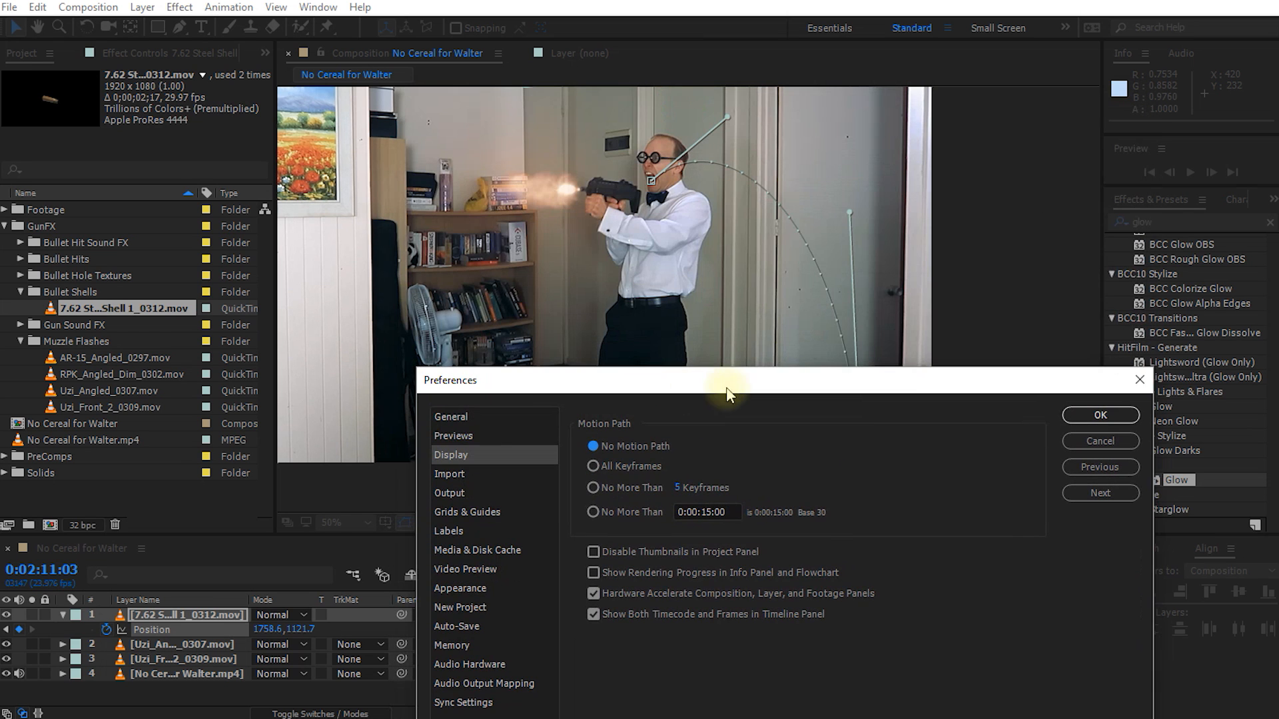
left_click_drag(846, 381, 818, 148)
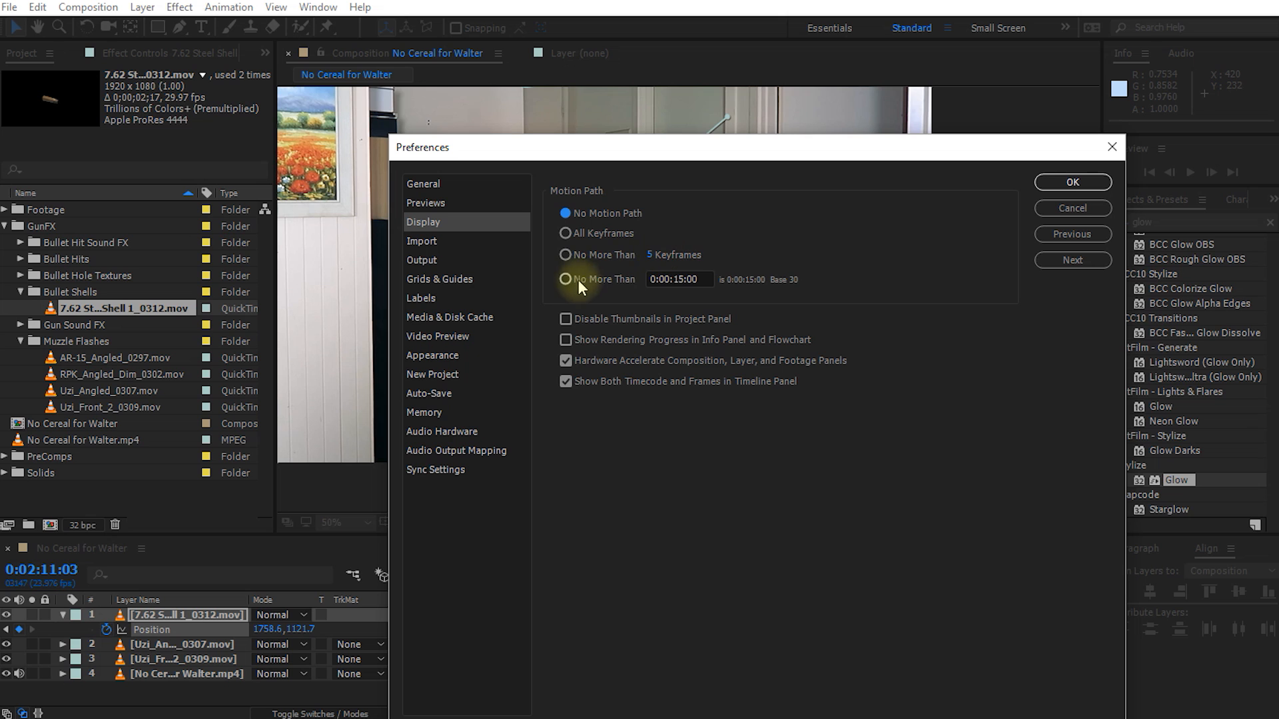
left_click(593, 280)
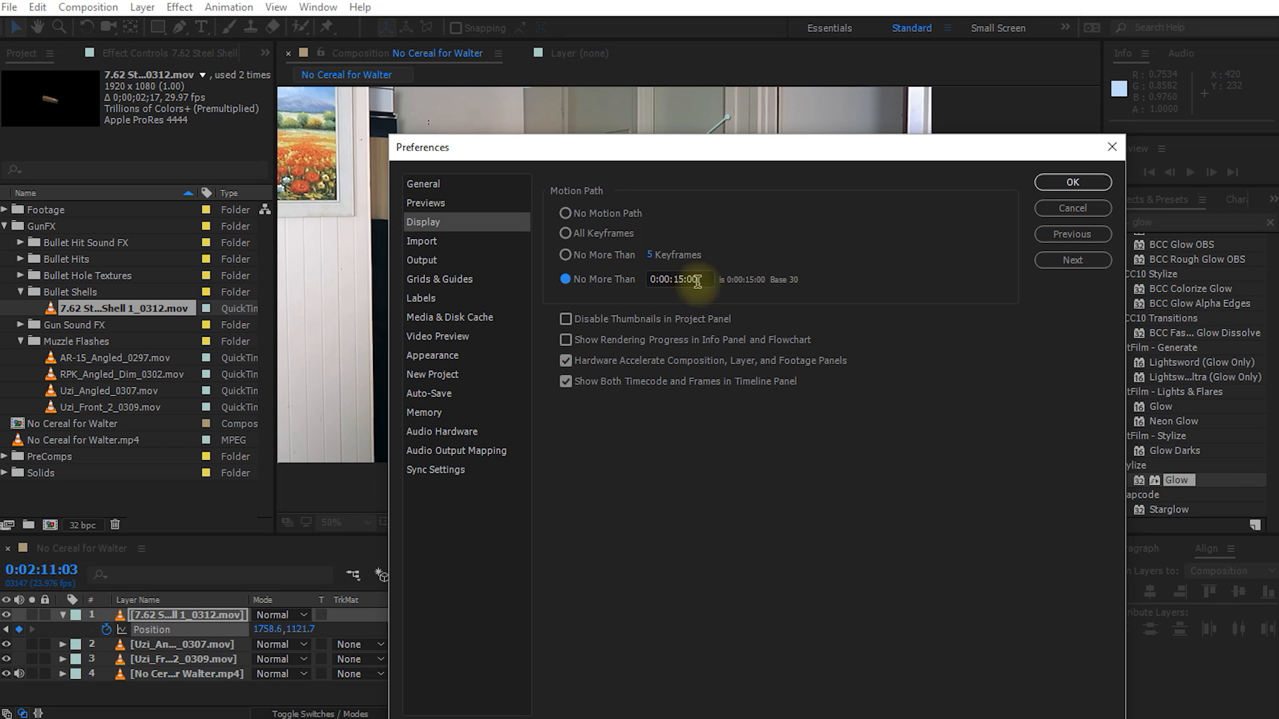
left_click(1073, 182)
Step: Adjust the end keyframe's tangent so the shell's motion path finishes in a near-vertical fall
left_click_drag(849, 212, 859, 211)
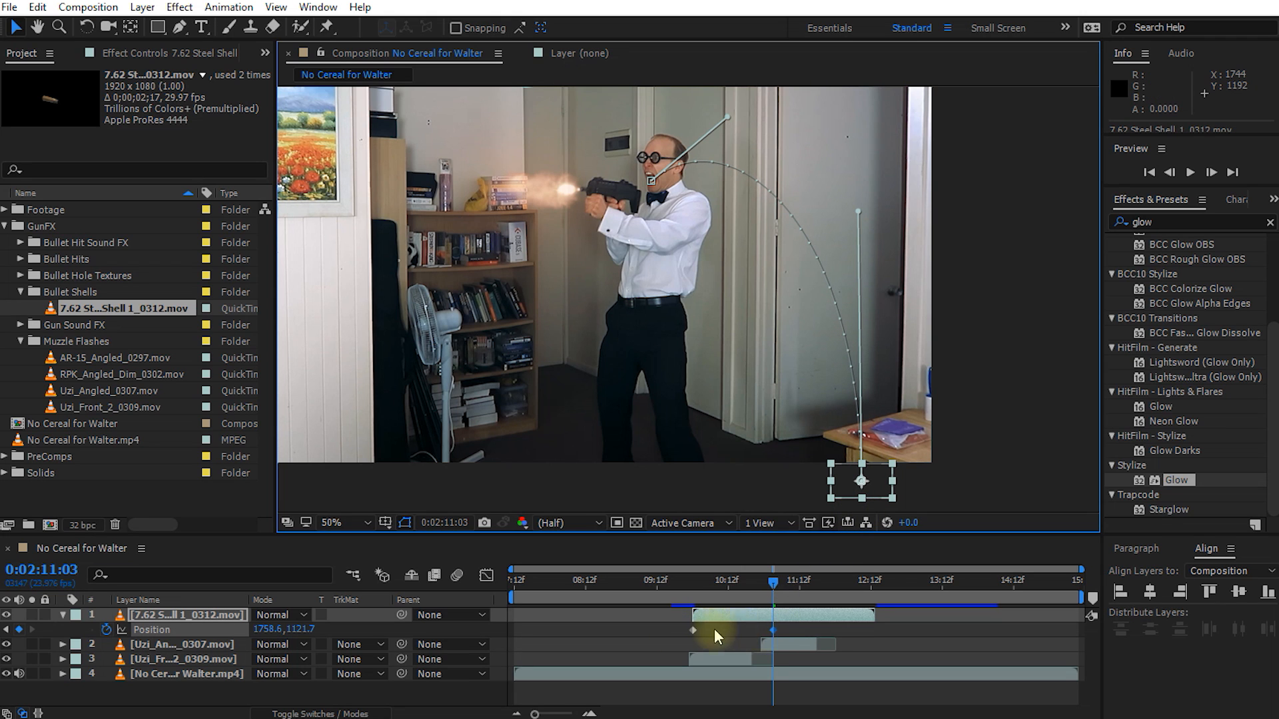
Step: Fine-tune both tangents and the end point of the shell's motion path, and play the shot back
mouse_move(857, 211)
left_mouse_down()
mouse_move(860, 246)
mouse_move(852, 234)
left_mouse_up()
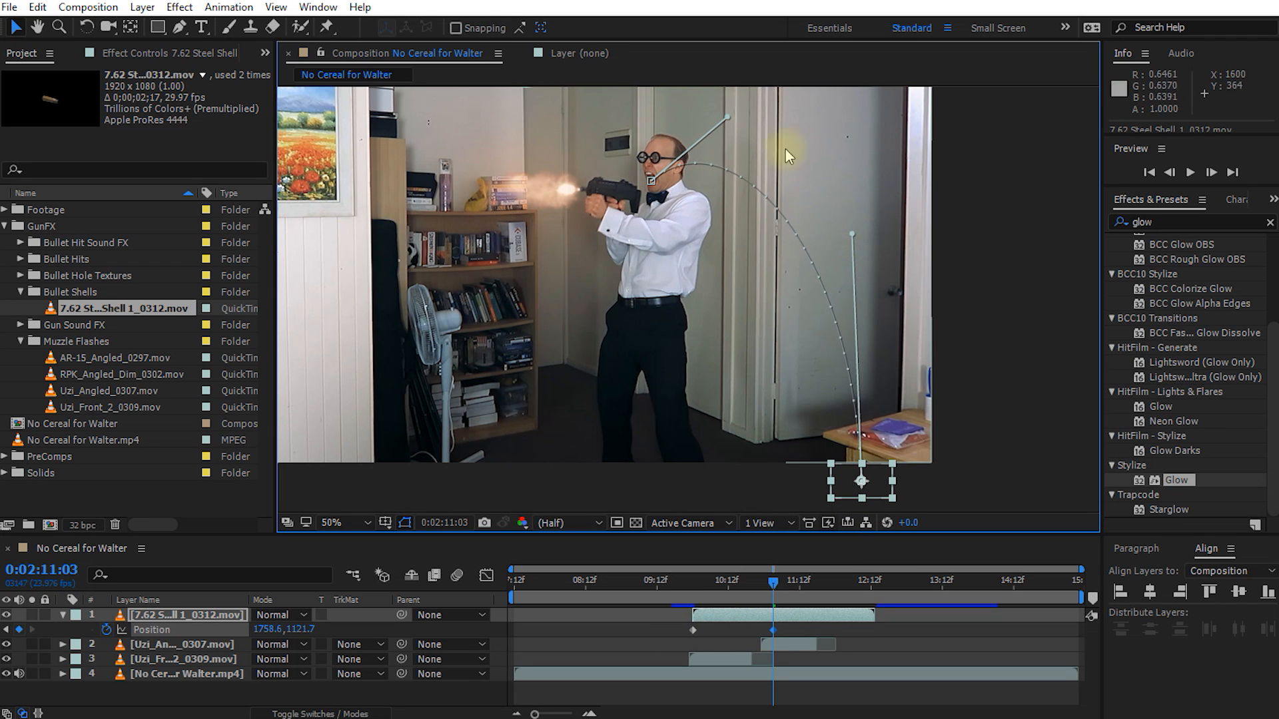
left_click_drag(729, 113, 730, 107)
left_click_drag(853, 237, 863, 222)
left_click_drag(882, 491, 883, 496)
left_click_drag(766, 583, 690, 590)
left_click(665, 645)
key("space")
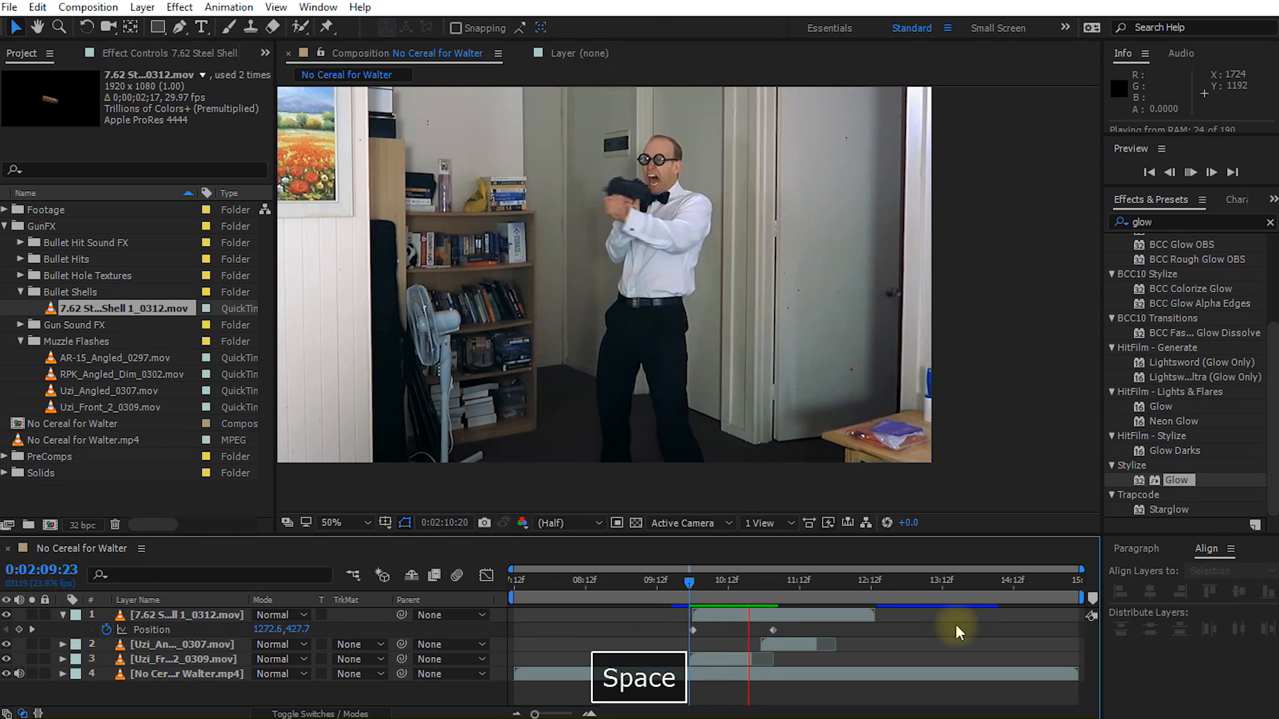
key("space")
Step: Move the shell's end Position keyframe earlier to 0:02:10:22 and check the faster fall
left_click_drag(770, 590, 758, 630)
left_click(773, 630)
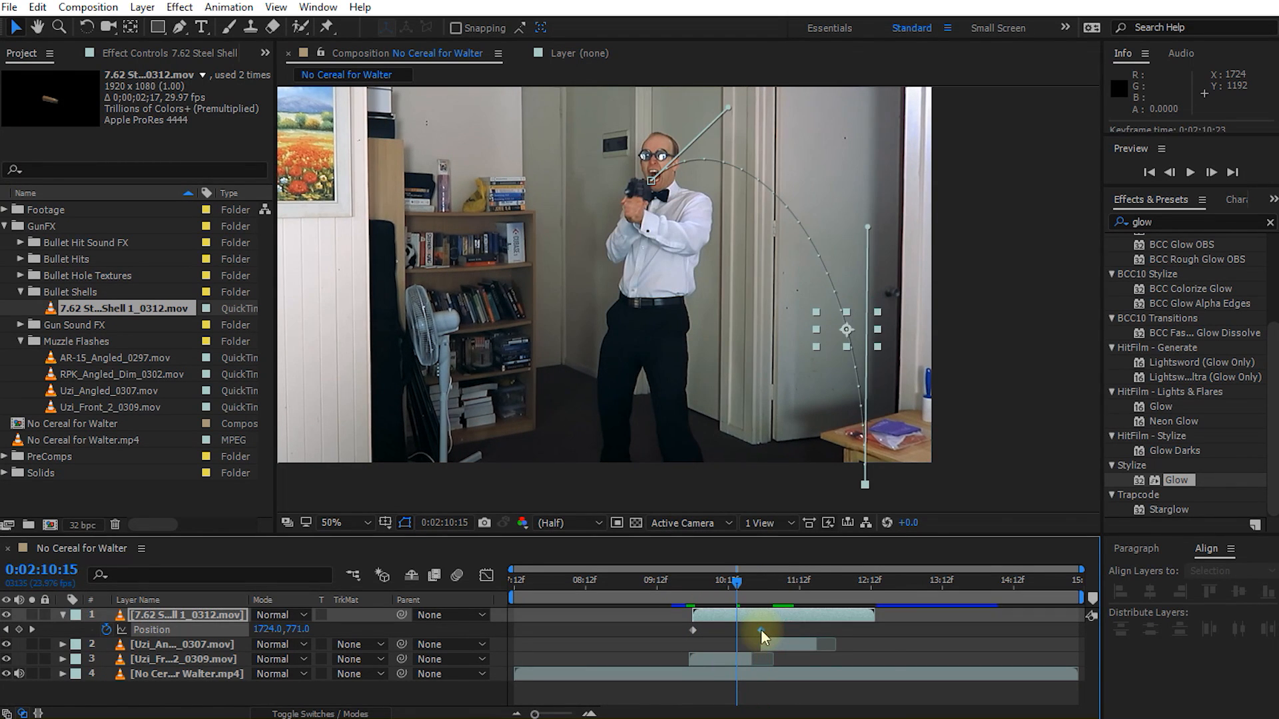
mouse_move(736, 587)
left_mouse_down()
mouse_move(694, 596)
mouse_move(733, 598)
mouse_move(722, 598)
left_mouse_up()
left_click(886, 699)
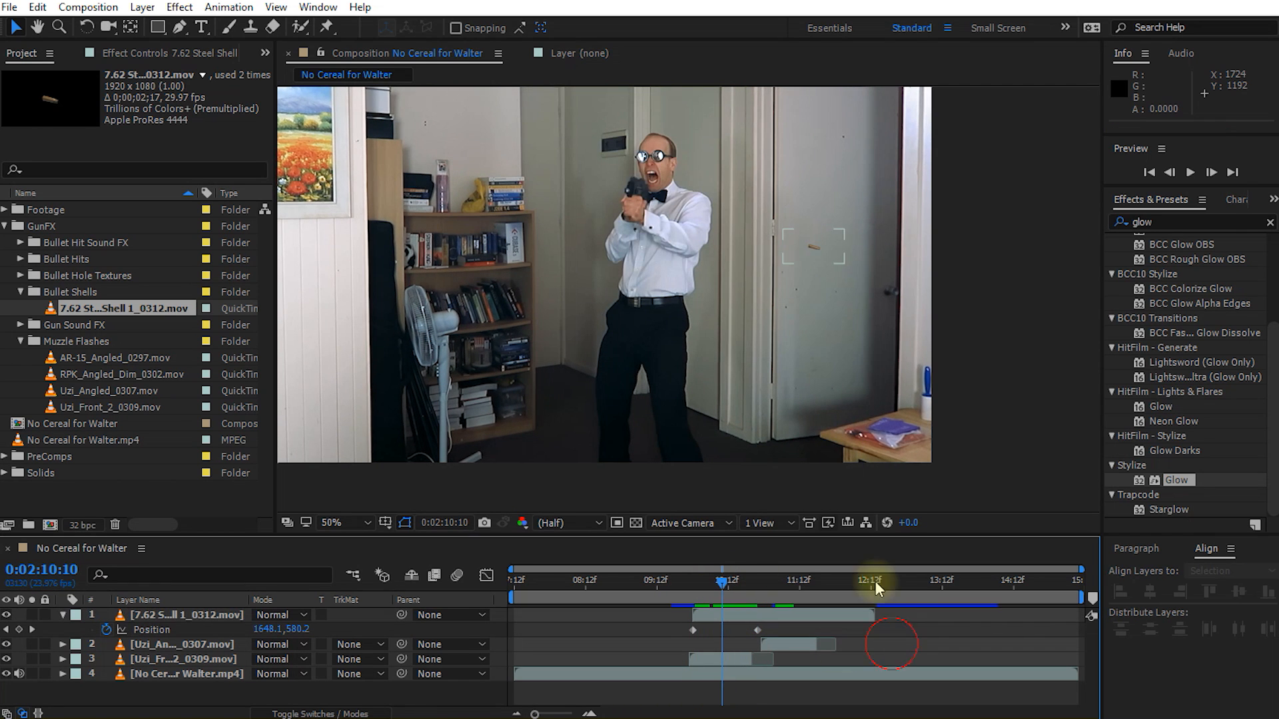
left_click_drag(735, 590, 706, 586)
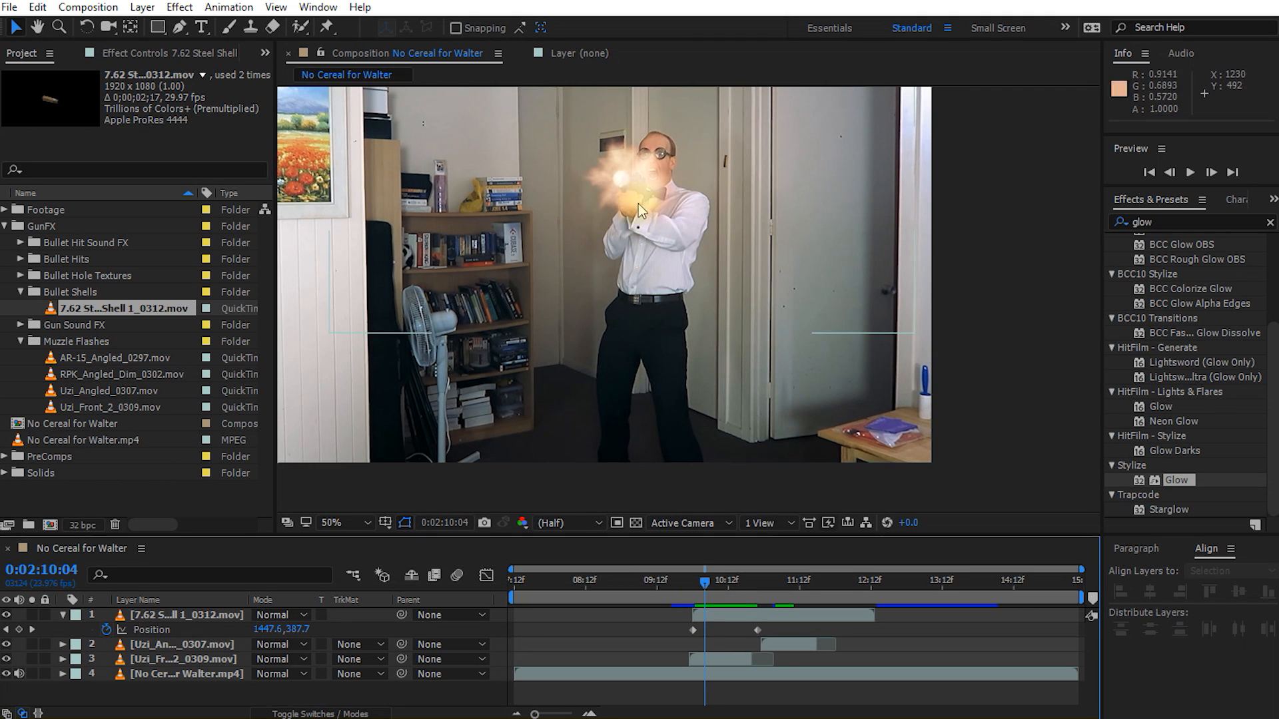
Step: Apply the Curves color correction effect to the 7.62 Steel Shell layer
left_click(194, 618)
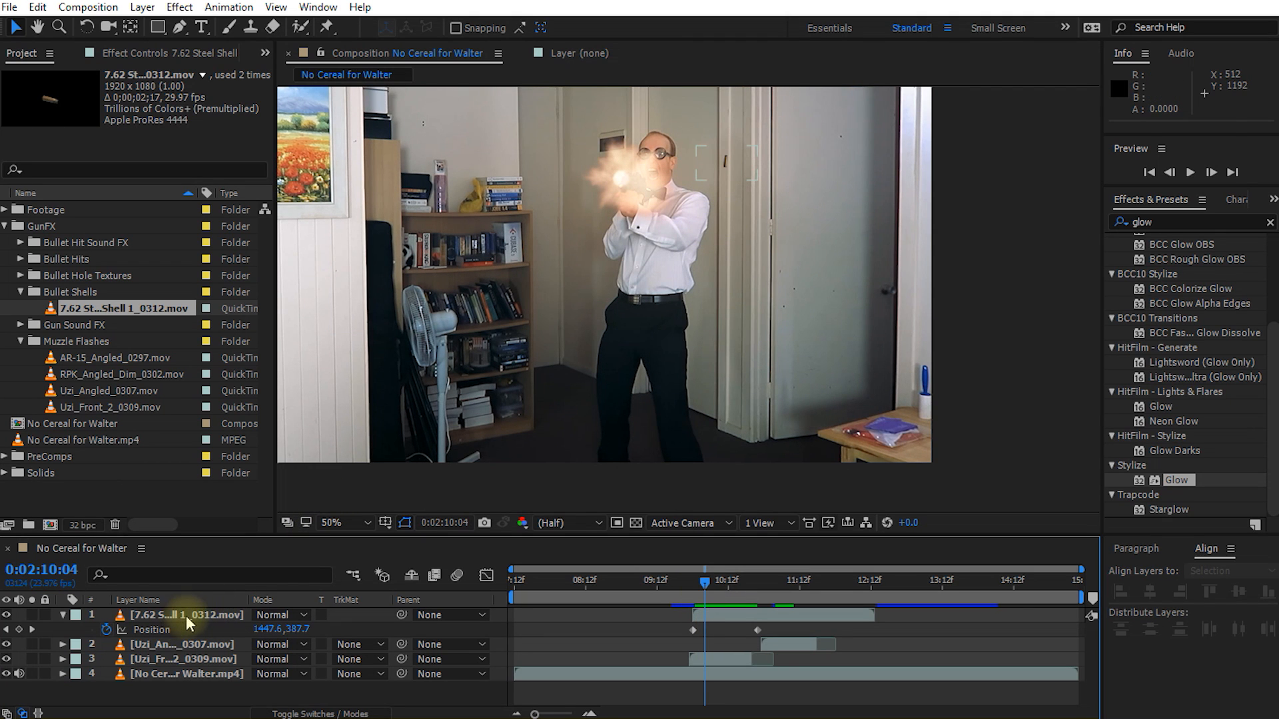
left_click(187, 616)
left_click(1176, 222)
type("curves")
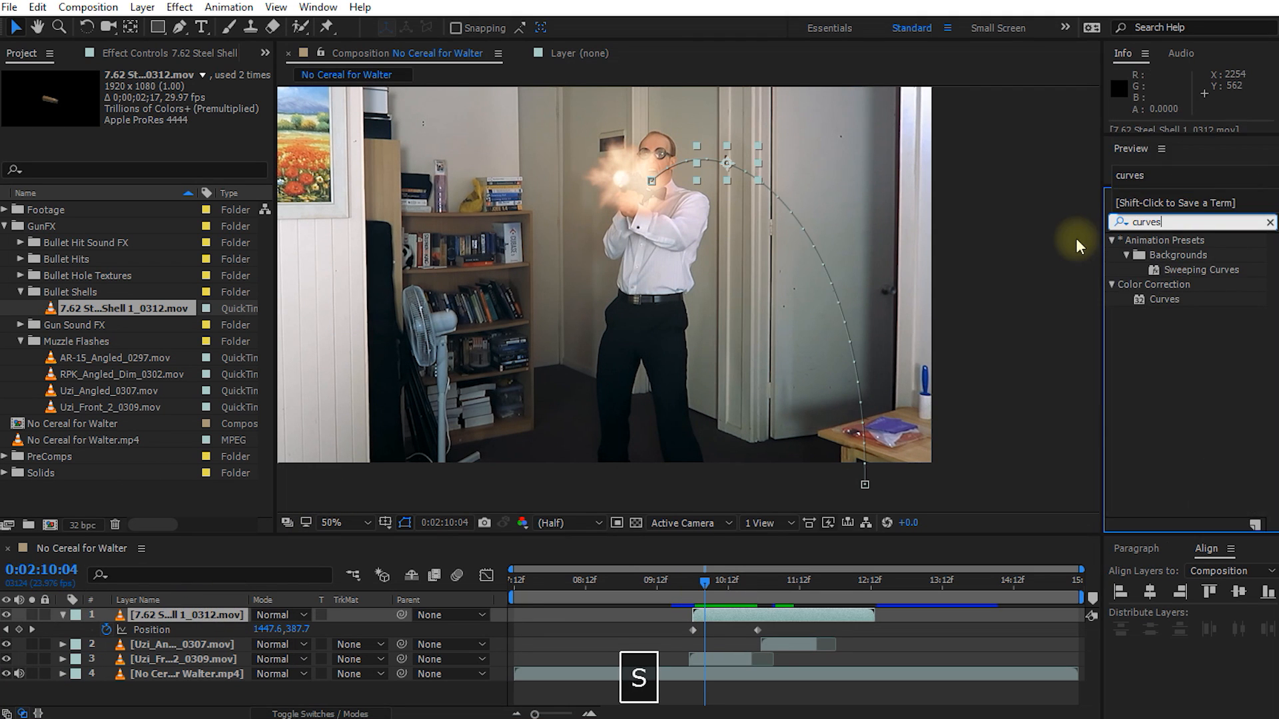
left_click_drag(1164, 300, 701, 162)
Step: Brighten the shell strongly with the RGB curve, pulling in the white point and raising the midtones and shadows
scroll(639, 133, "up", 2)
left_click_drag(637, 132, 512, 132)
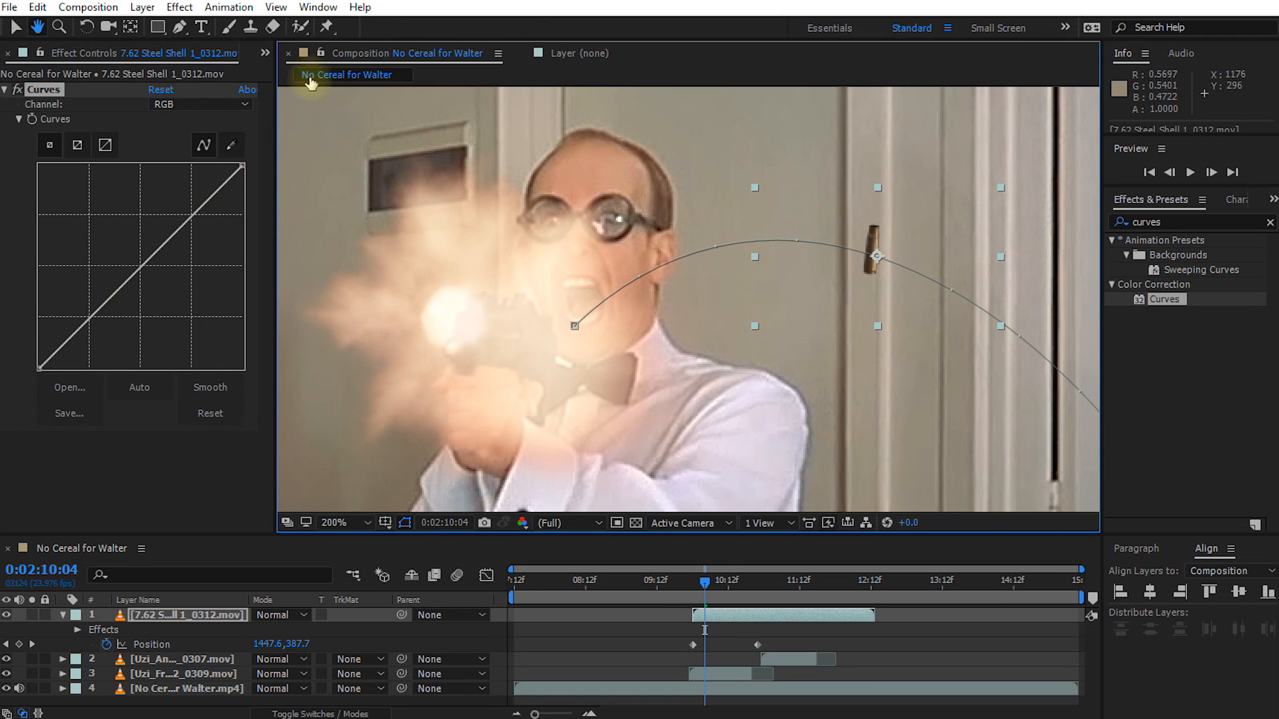
left_click_drag(241, 164, 167, 165)
left_click_drag(133, 226, 129, 214)
left_click_drag(75, 303, 73, 311)
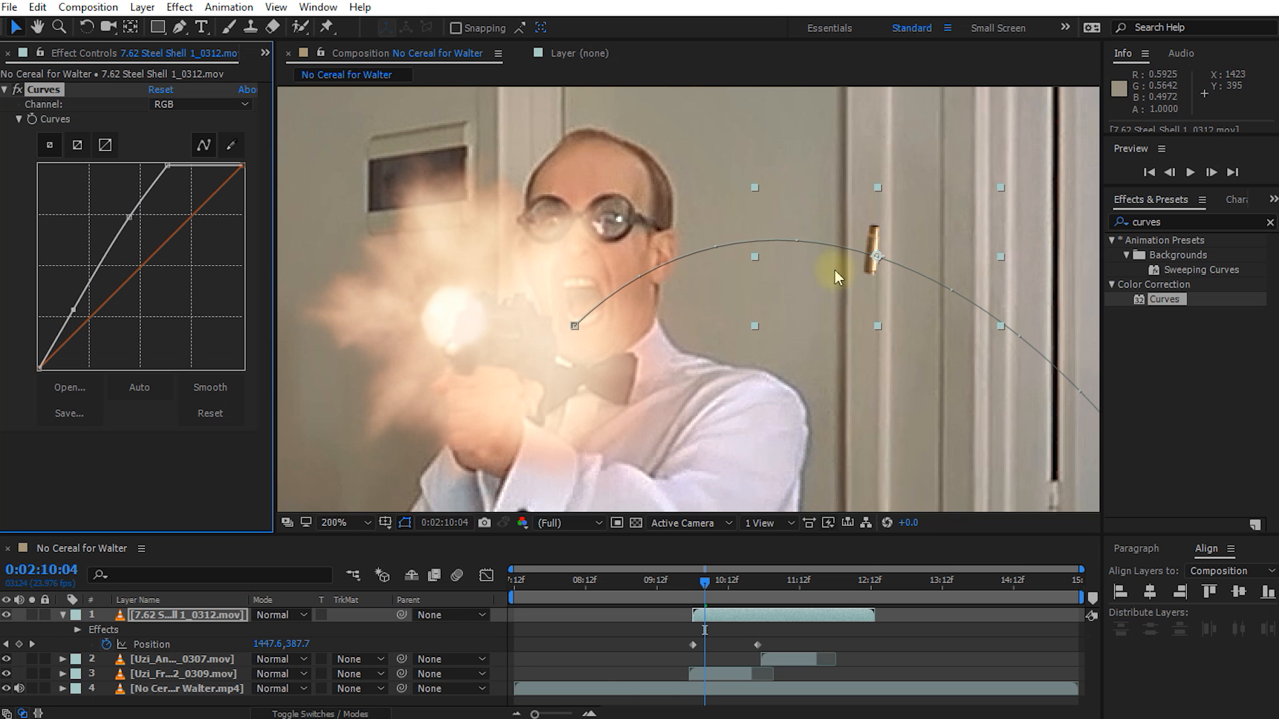
Step: Check the shell on other frames and moderate its RGB curve by easing back the white point and midtones
key("space")
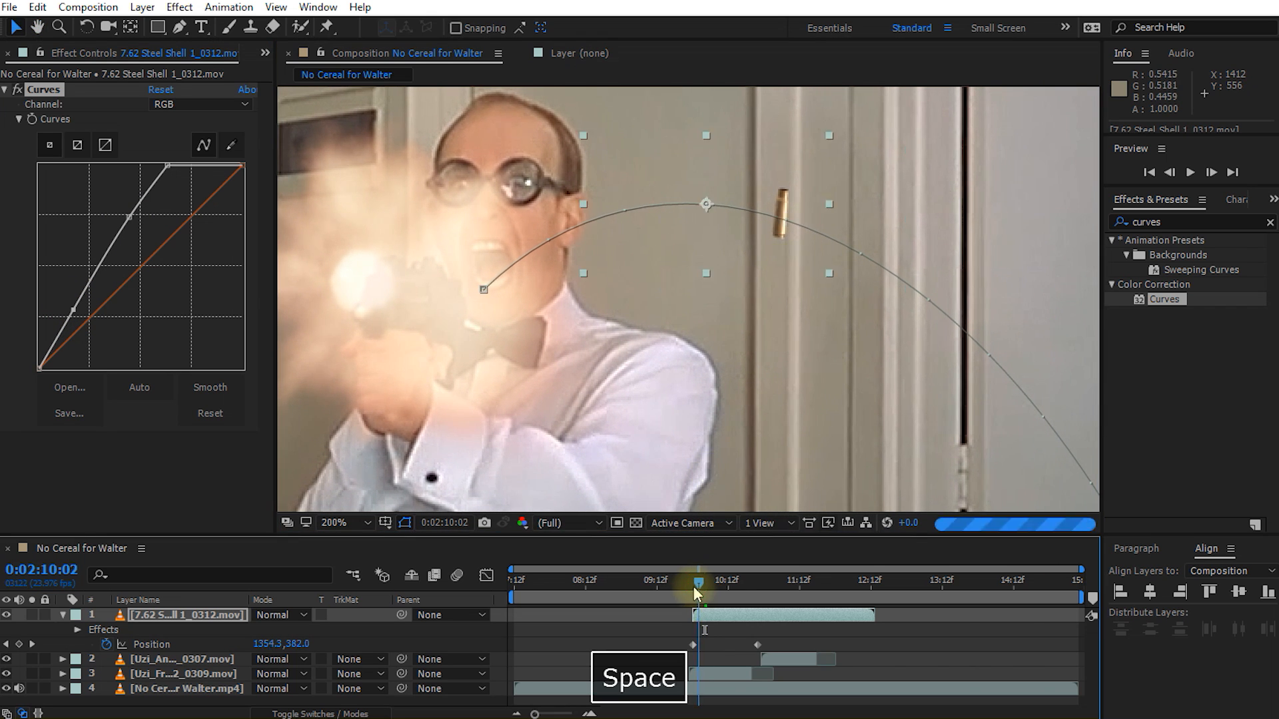
left_click_drag(727, 589, 711, 593)
left_click_drag(168, 166, 188, 164)
left_click_drag(128, 218, 138, 226)
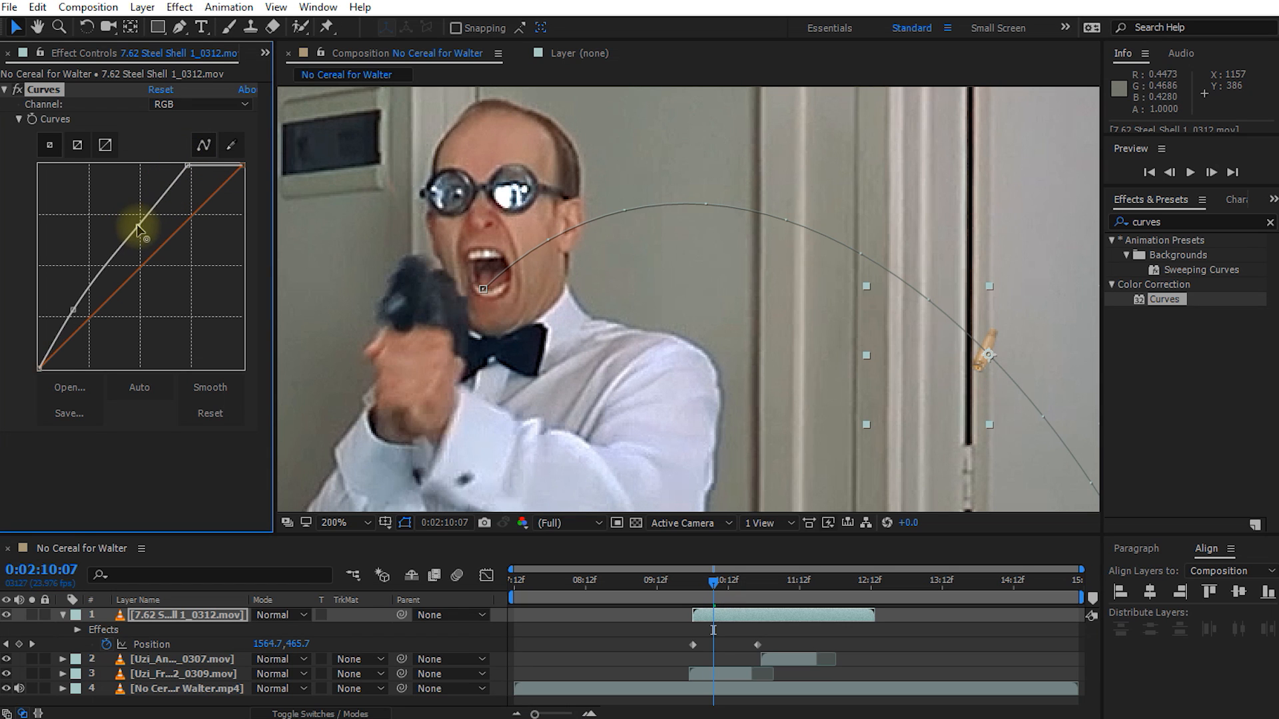
left_click_drag(713, 579, 707, 582)
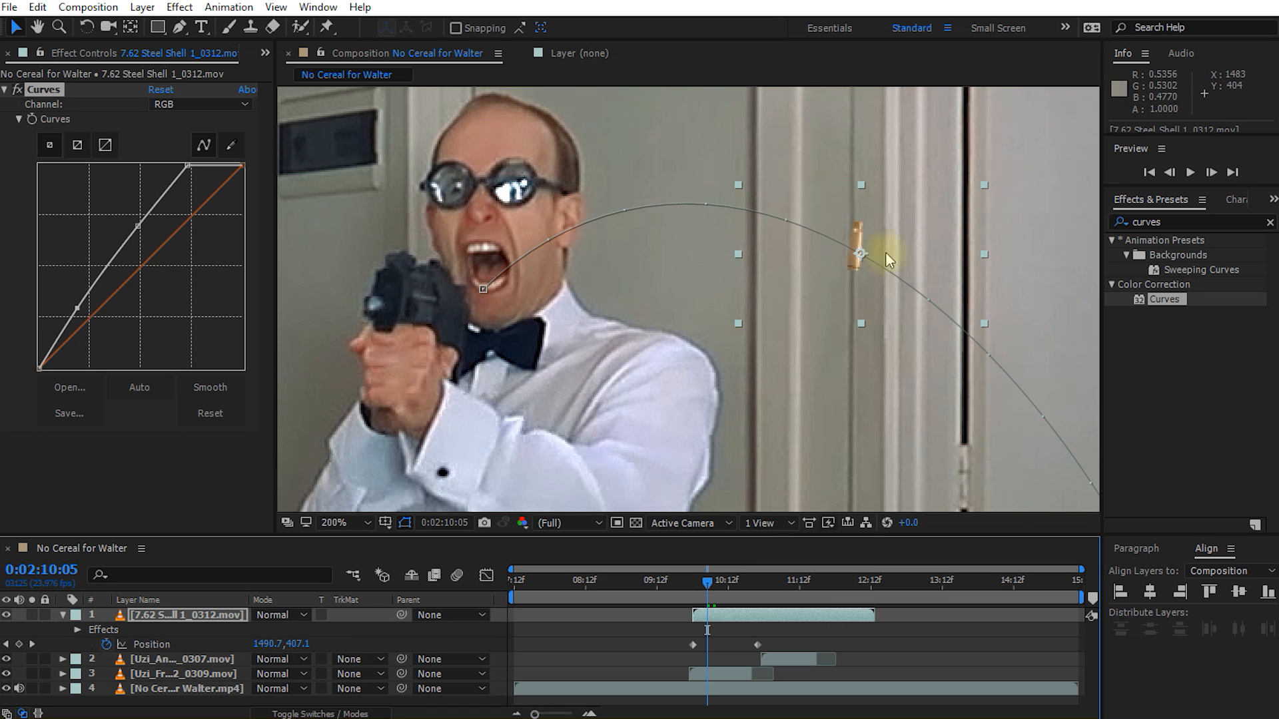
Step: Enable motion blur for the shell layer and the composition, and preview the result
key("F4")
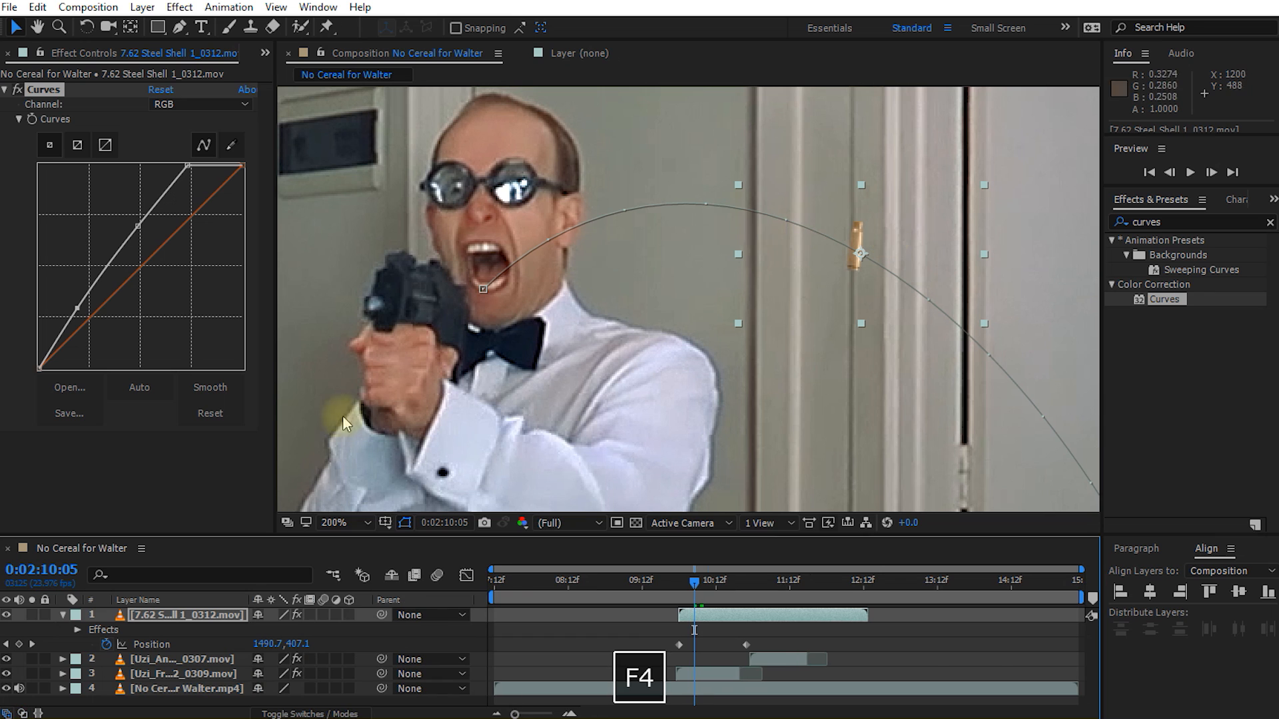
left_click(323, 614)
left_click(437, 574)
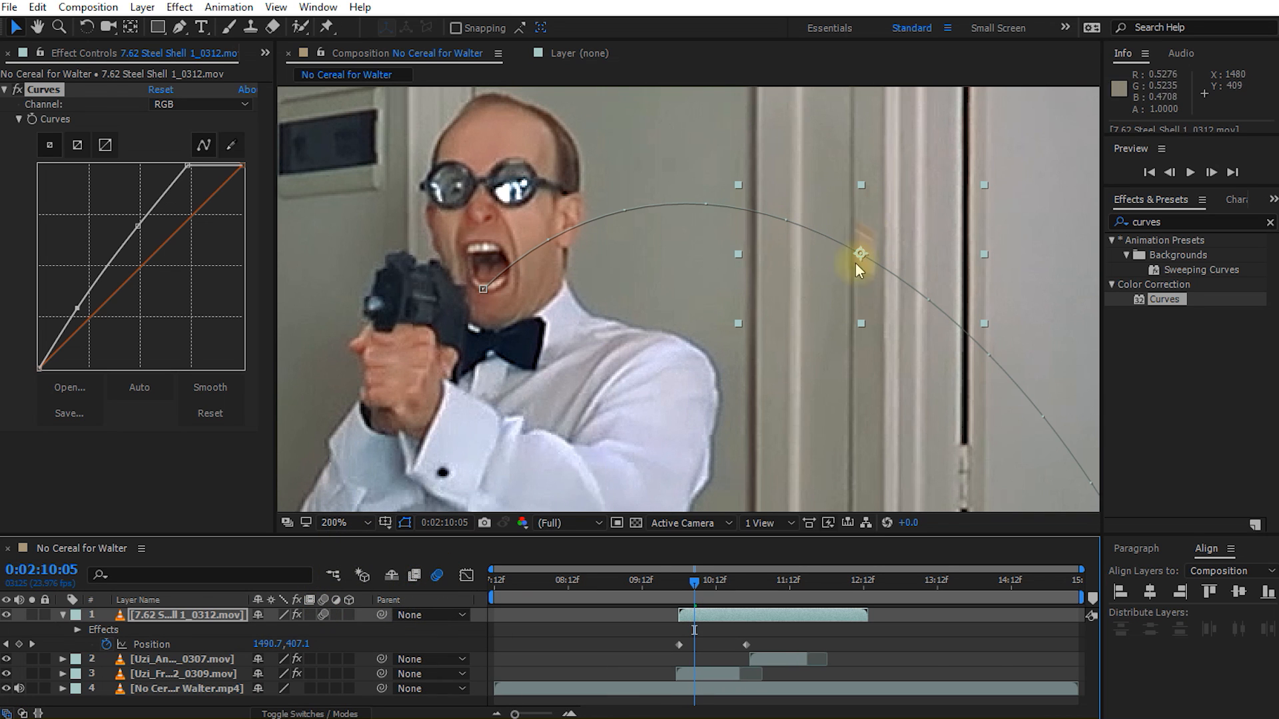
scroll(931, 330, "down", 2)
key("space")
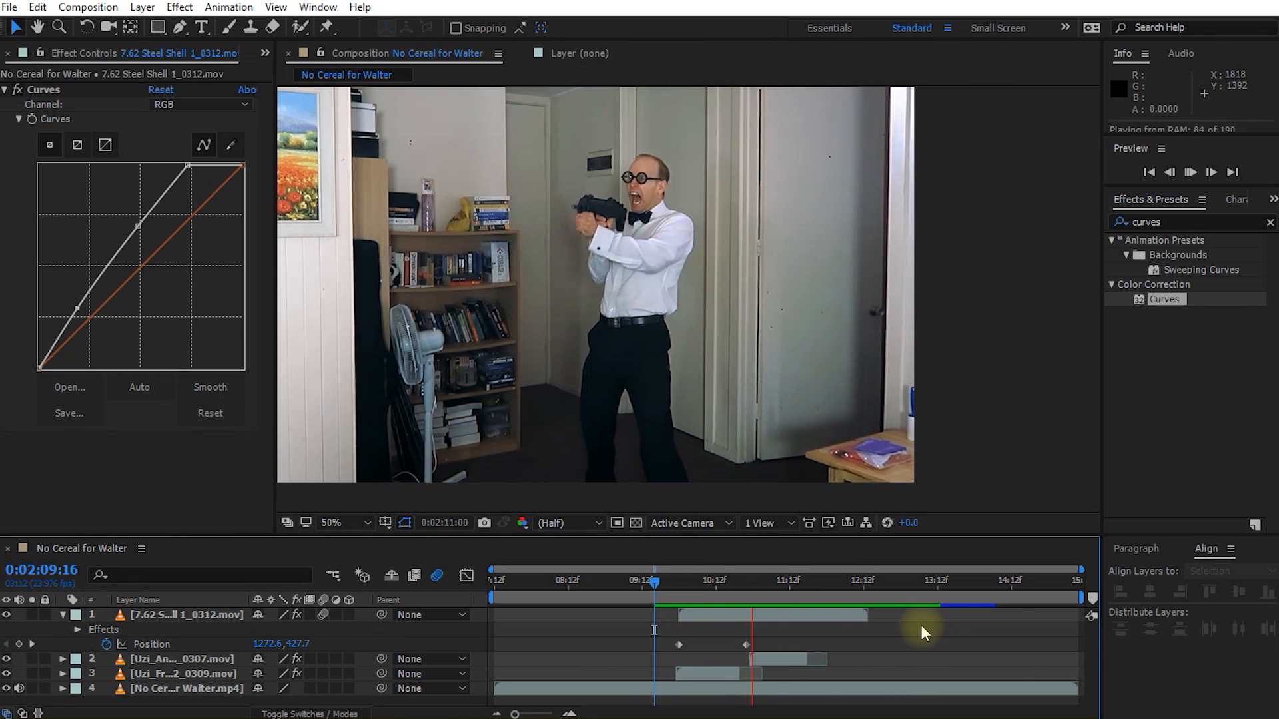
key("space")
Step: At 0:02:10:22, move the shell's end position beyond the frame's lower corner by the table, to 1956.6, 1131.7
left_click_drag(737, 587, 746, 589)
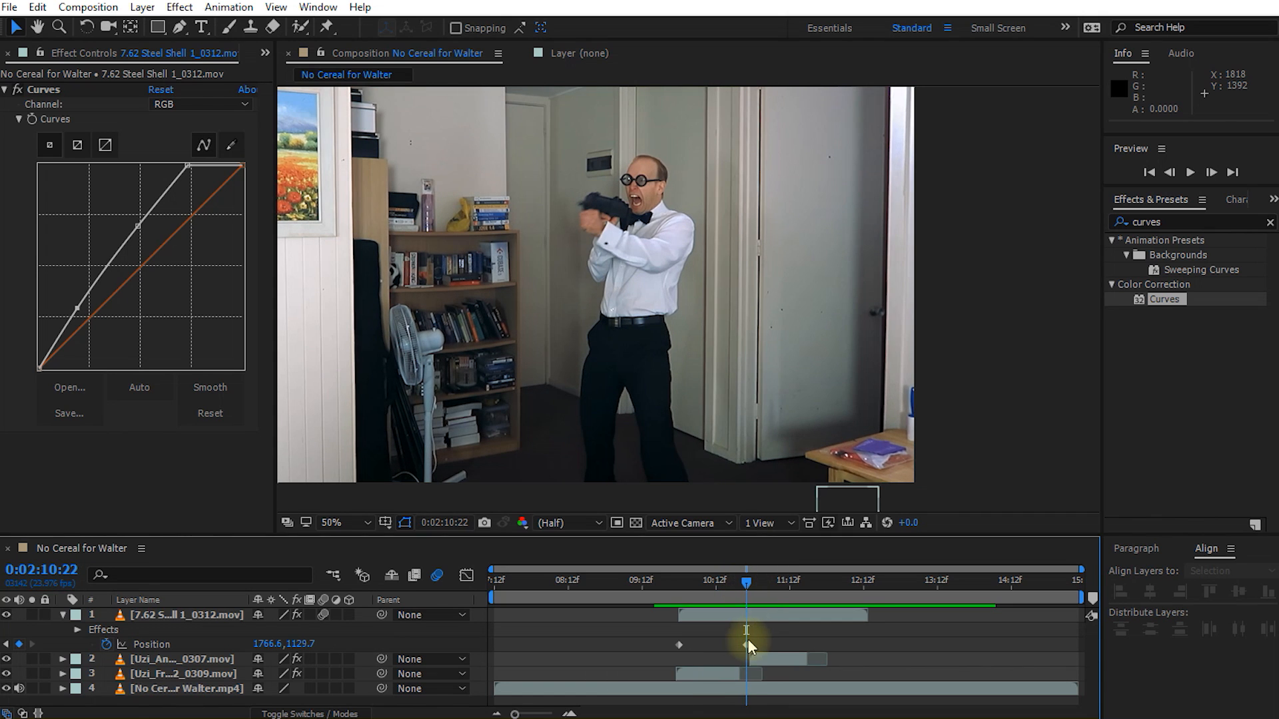
left_click(746, 645)
left_click_drag(862, 501, 947, 507)
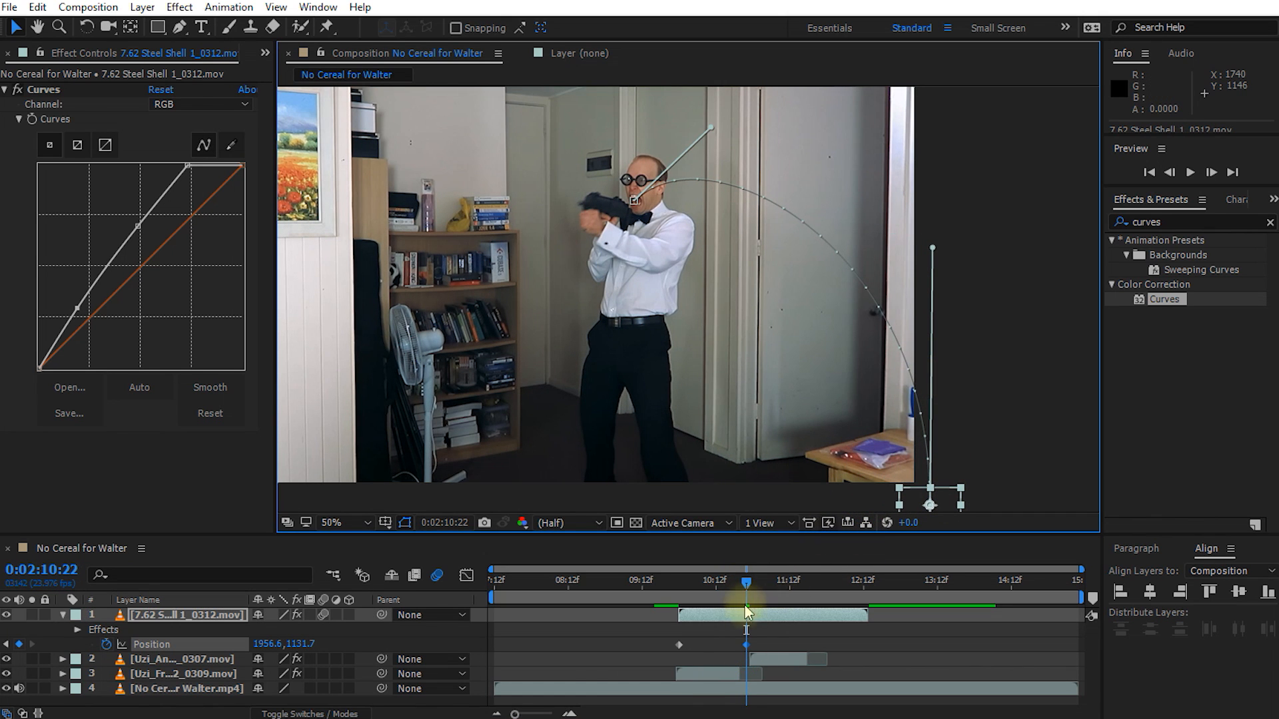
Step: Duplicate the shell layer three times and start each copy about two frames after the previous one
left_click(682, 593)
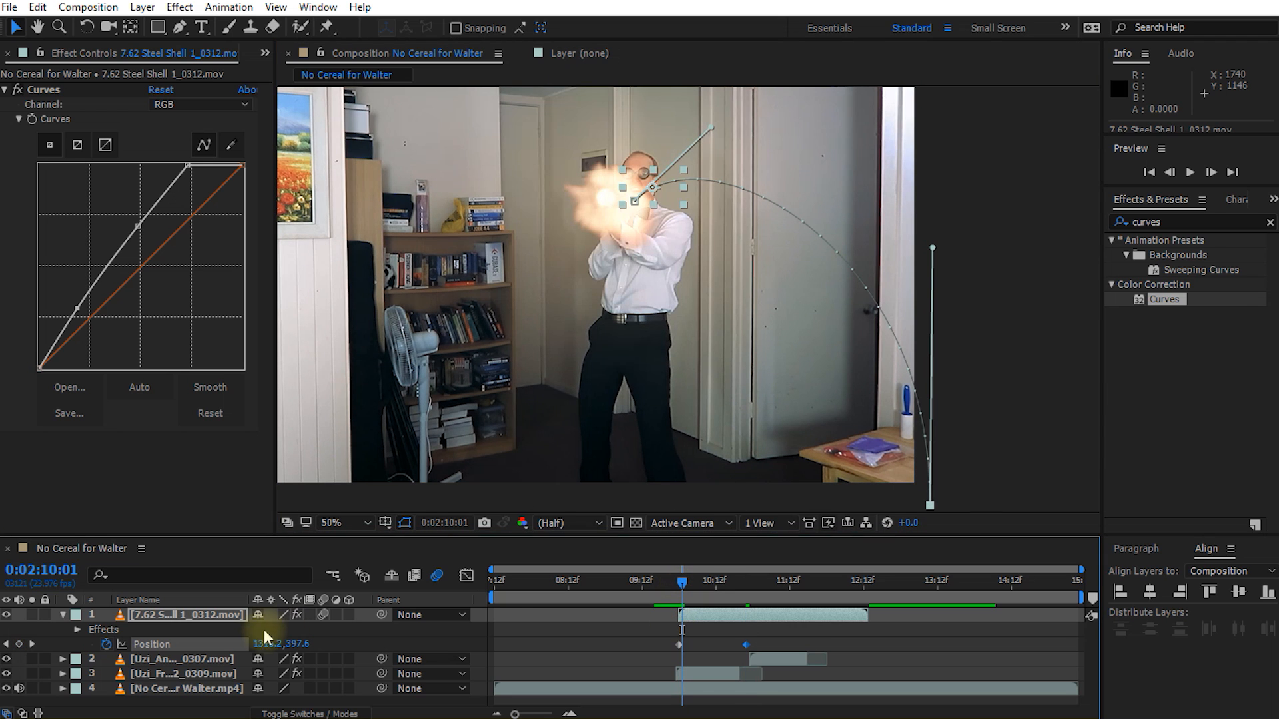
left_click(224, 616)
key("ctrl+d")
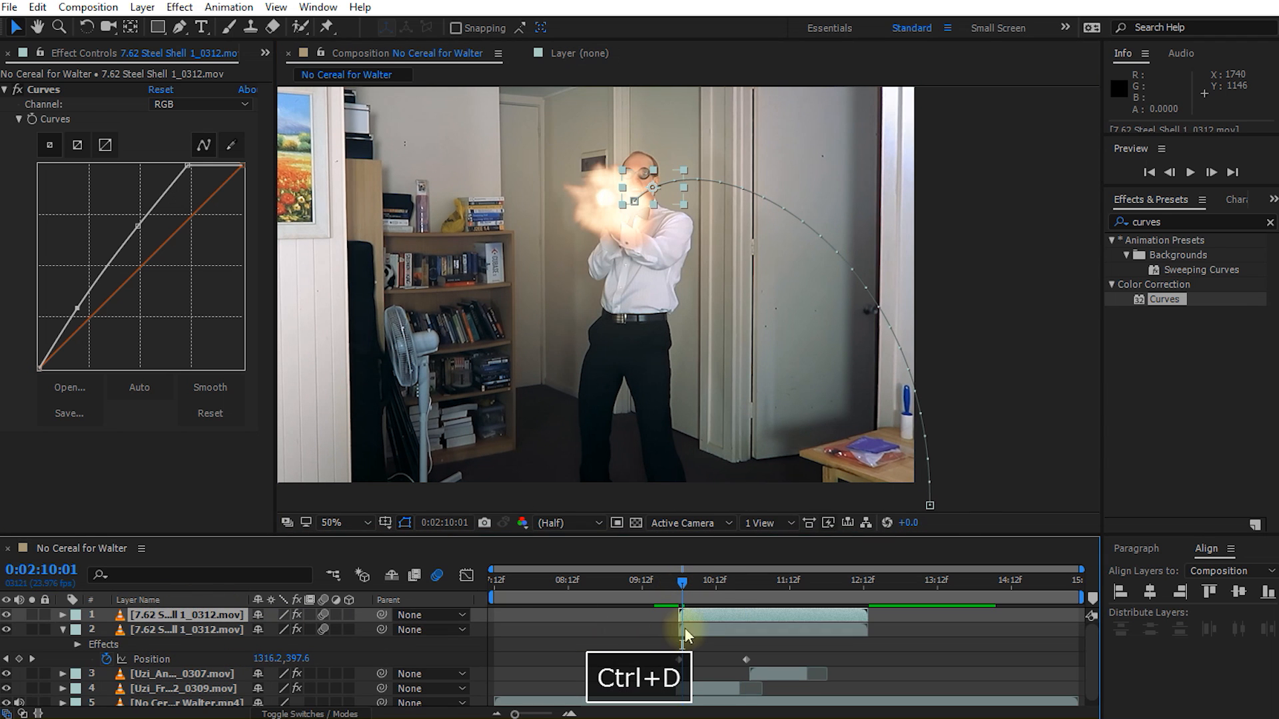
left_click_drag(688, 621, 716, 586)
left_click(692, 590)
key("ctrl+d")
key("ctrl+d")
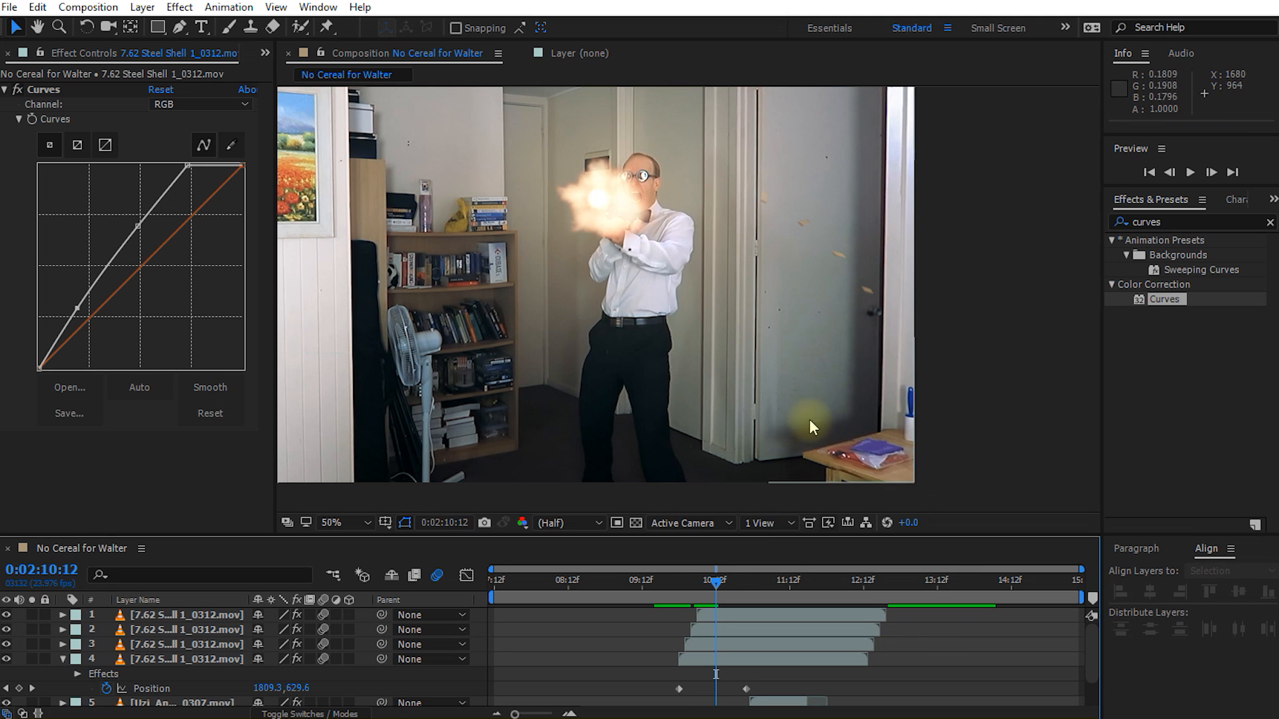
mouse_move(708, 590)
left_mouse_down()
mouse_move(689, 593)
mouse_move(711, 607)
left_mouse_up()
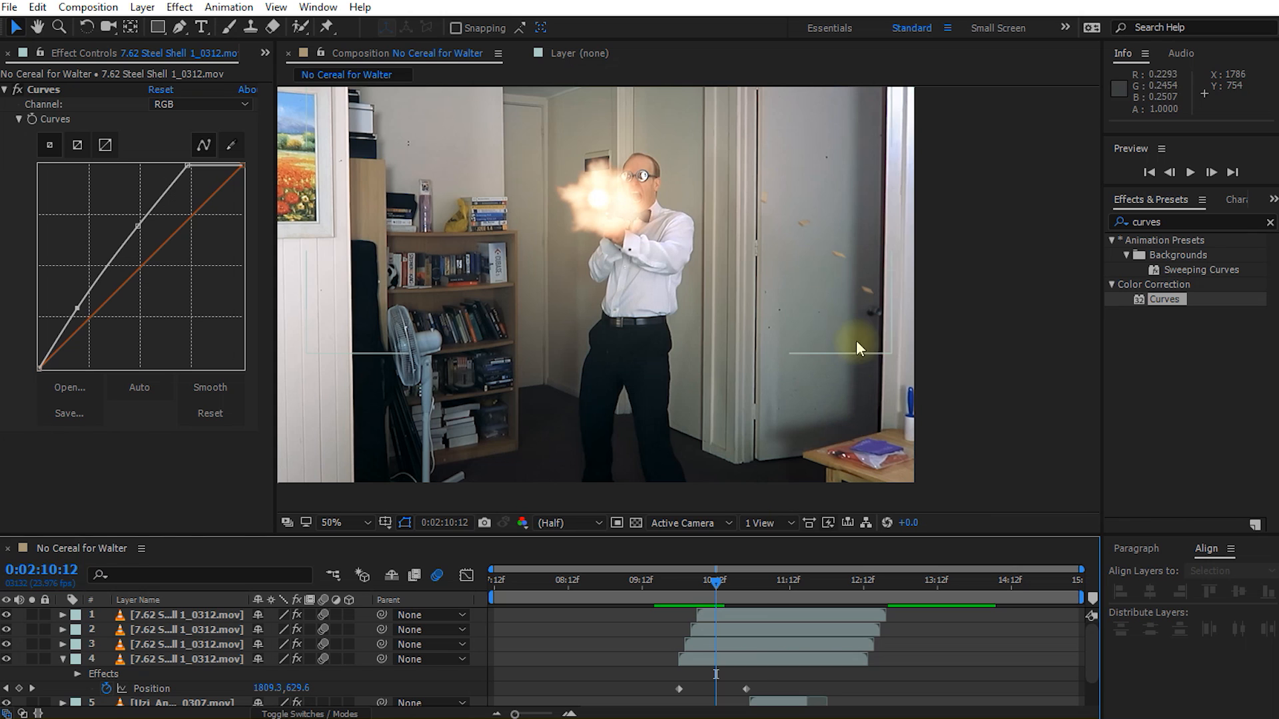
Step: Vary the third layer's shell path with an end point closer to the shooter and a lower starting tangent
left_click(720, 642)
left_click_drag(930, 505, 879, 518)
left_click_drag(709, 134, 705, 148)
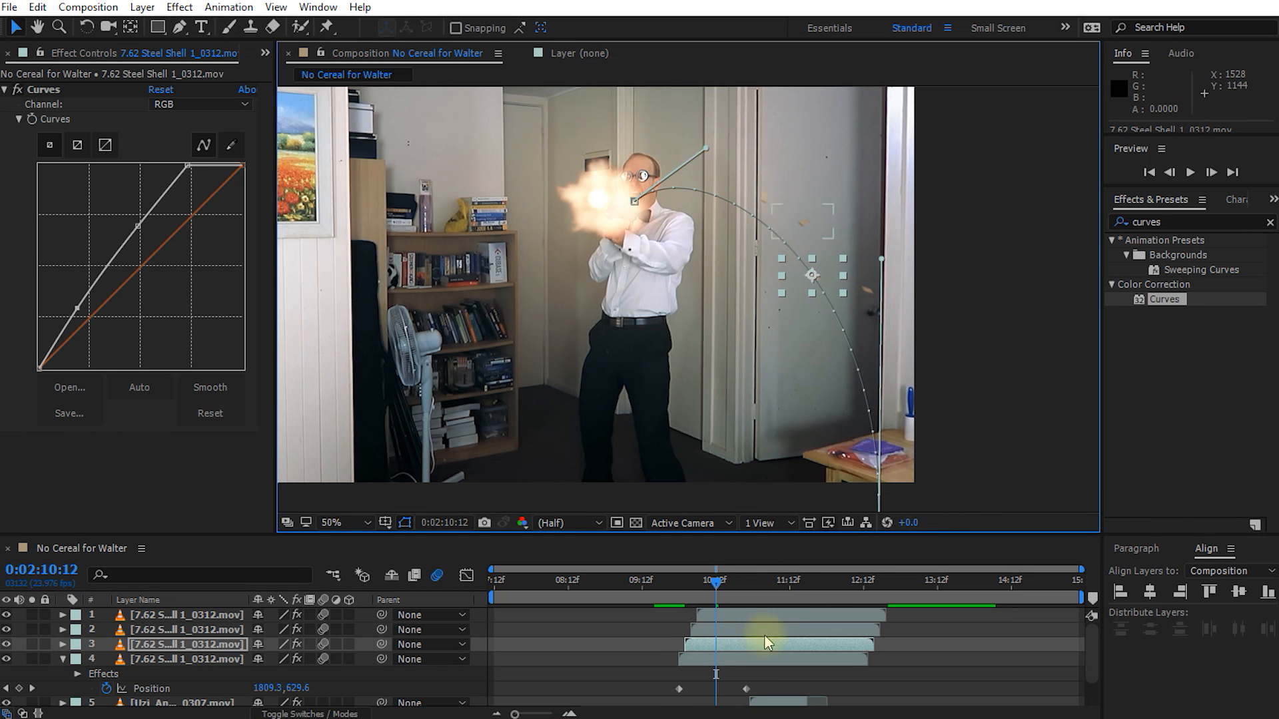
Step: Vary the second layer's shell path by shifting its start slightly and moving its end to 1966.6, 1011.7
left_click(765, 631)
key("p")
left_click_drag(715, 586, 692, 593)
left_click_drag(648, 204, 642, 199)
left_click_drag(930, 506, 937, 531)
Step: Give the top layer's shell a flatter arc, starting at 1262.6, 429.7 and ending at 1828.6, 1101.7 at 0:02:11:04
left_click(721, 616)
key("p")
left_click(707, 585, "shift")
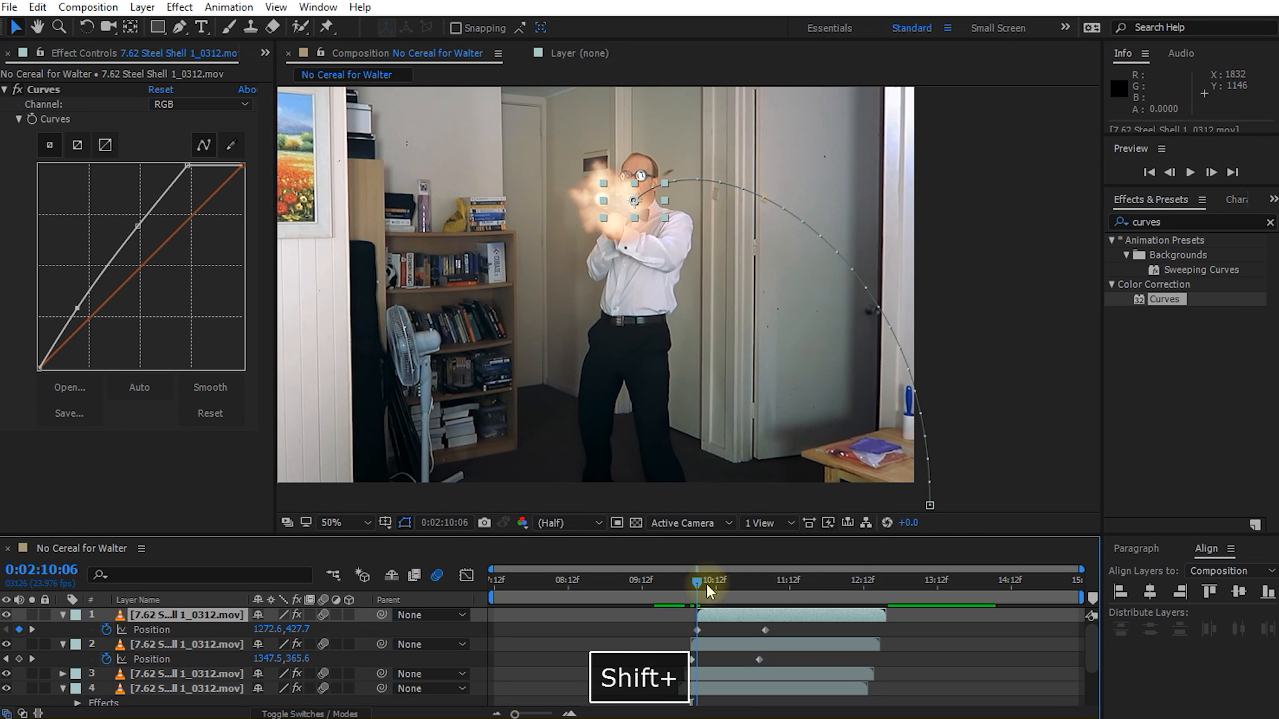
left_click_drag(649, 205, 631, 201)
left_click(768, 589, "shift")
left_click_drag(930, 505, 875, 493)
left_click_drag(876, 234, 825, 290)
left_click_drag(706, 128, 711, 155)
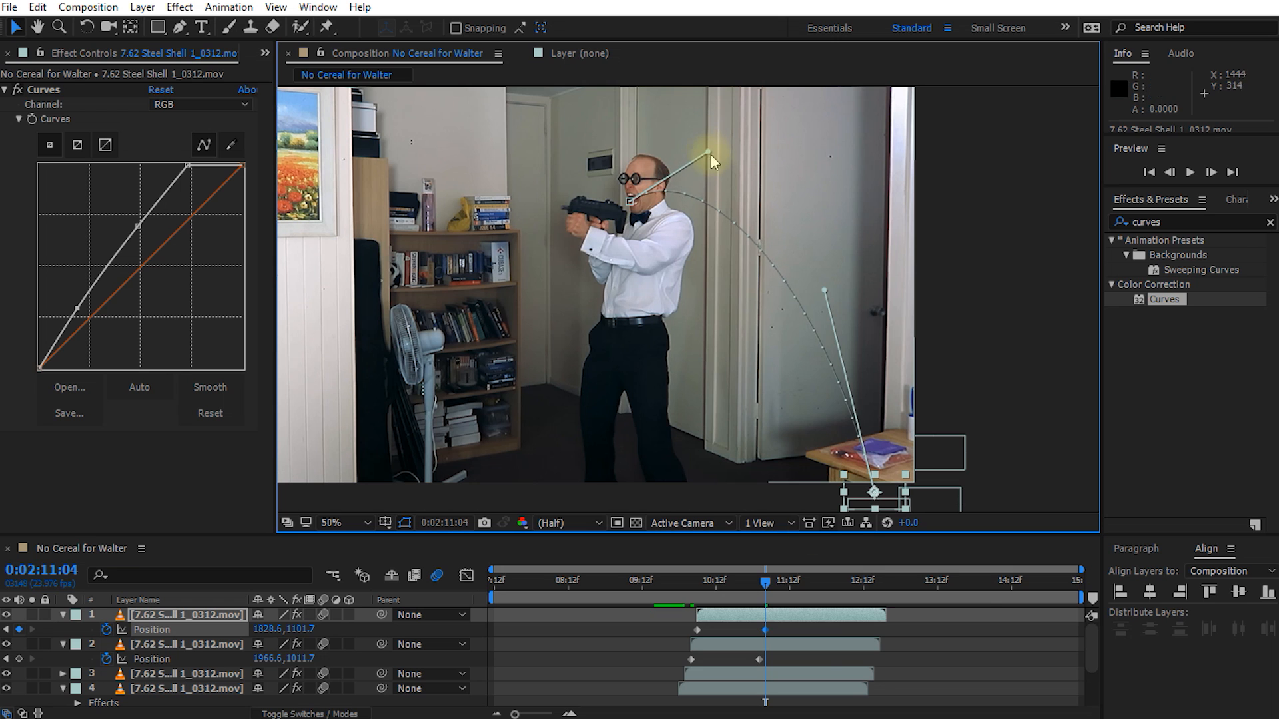
Step: Play back and scrub through the shot to examine the four shells' staggered flight paths
left_click(805, 631)
left_click_drag(765, 589, 725, 592)
key("shift+space")
key("space")
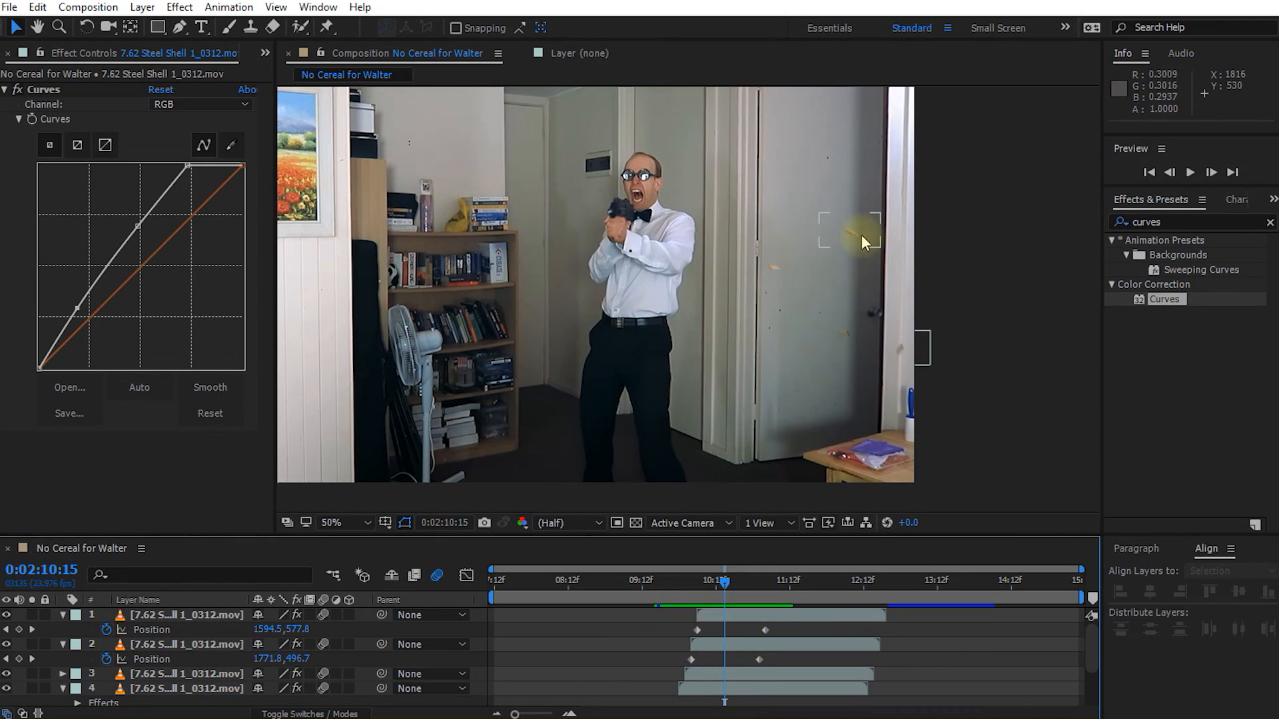
left_click(731, 582)
key("shift+Page_Up")
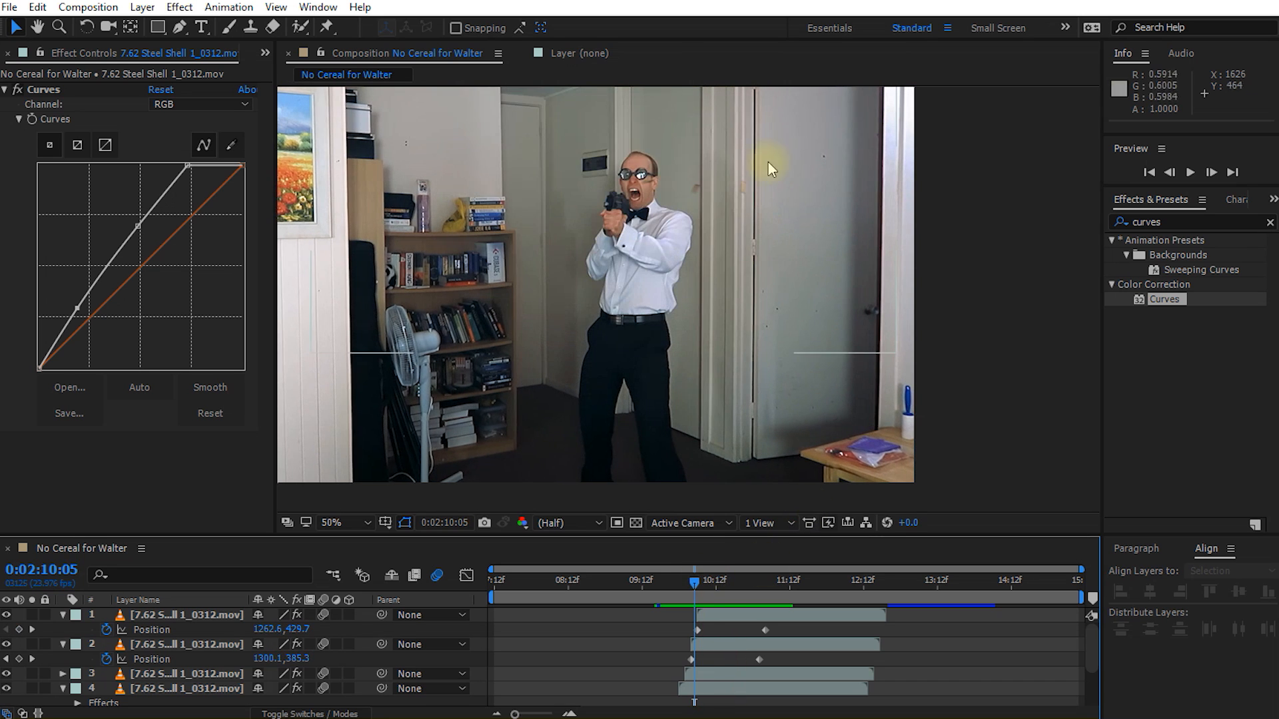
left_click_drag(710, 593, 734, 591)
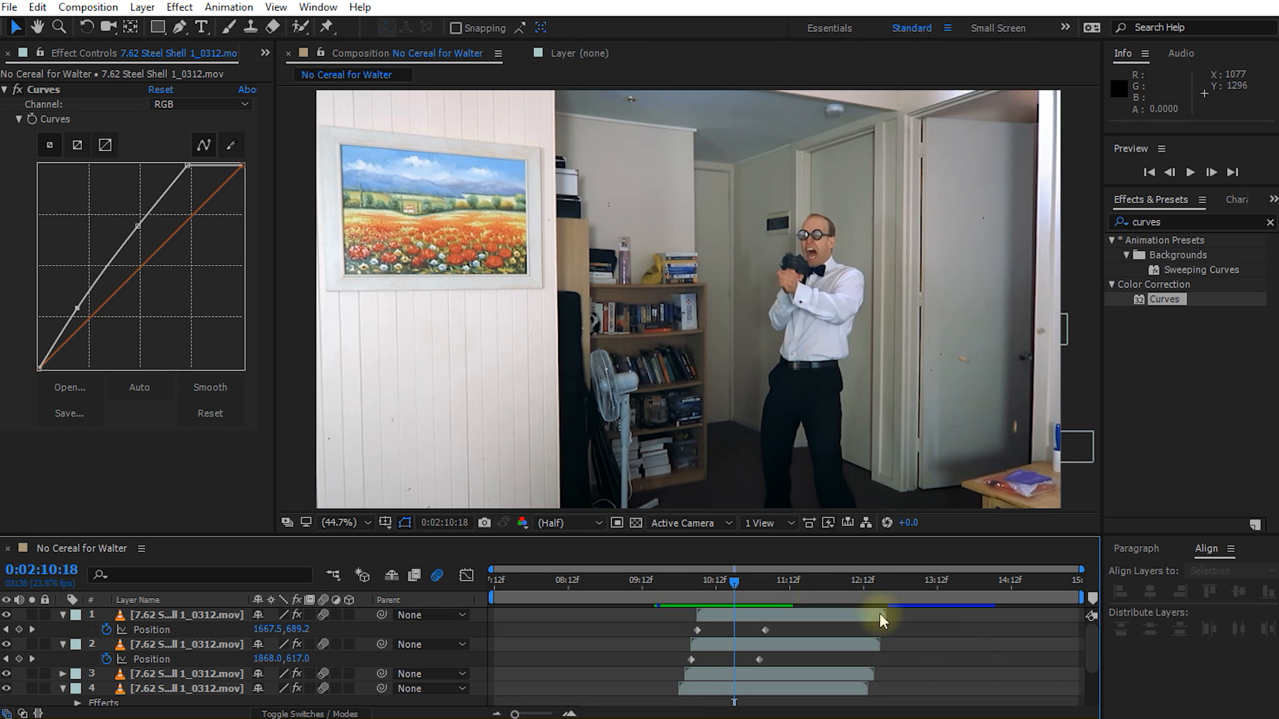
Step: Collapse the revealed properties of all layers in the timeline and deselect them
key("ctrl+a")
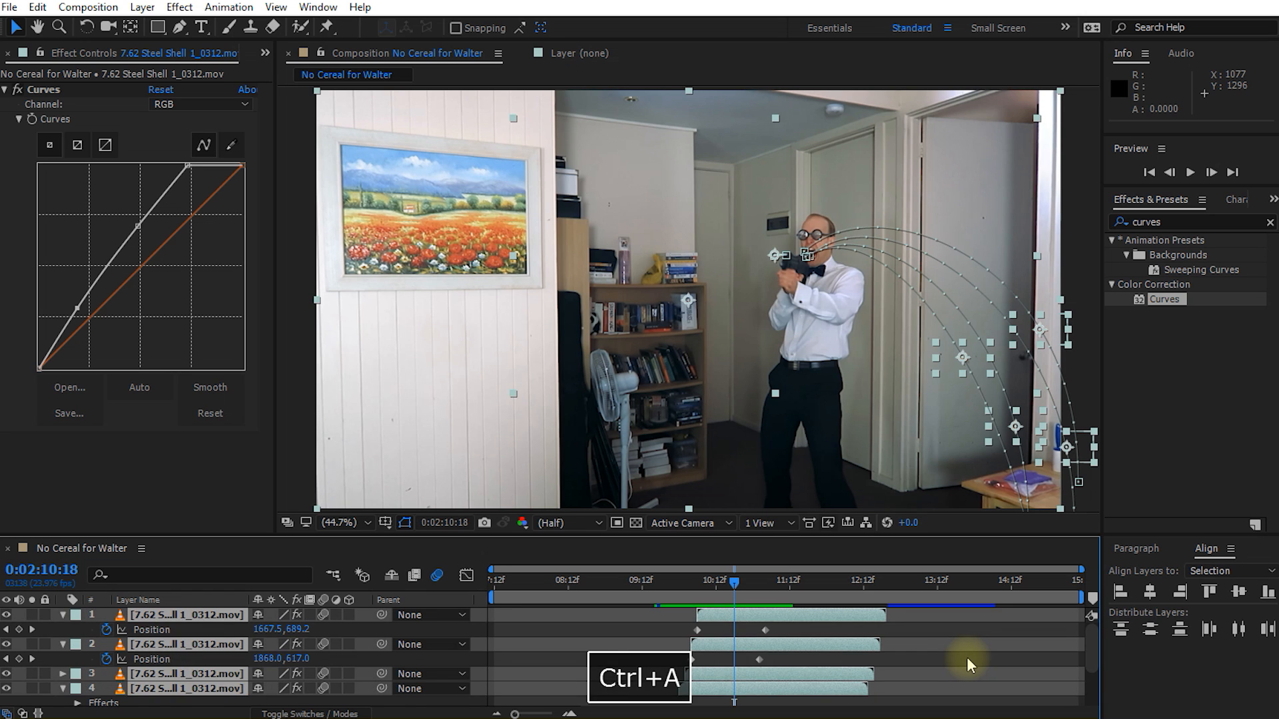
key("u")
left_click(966, 656)
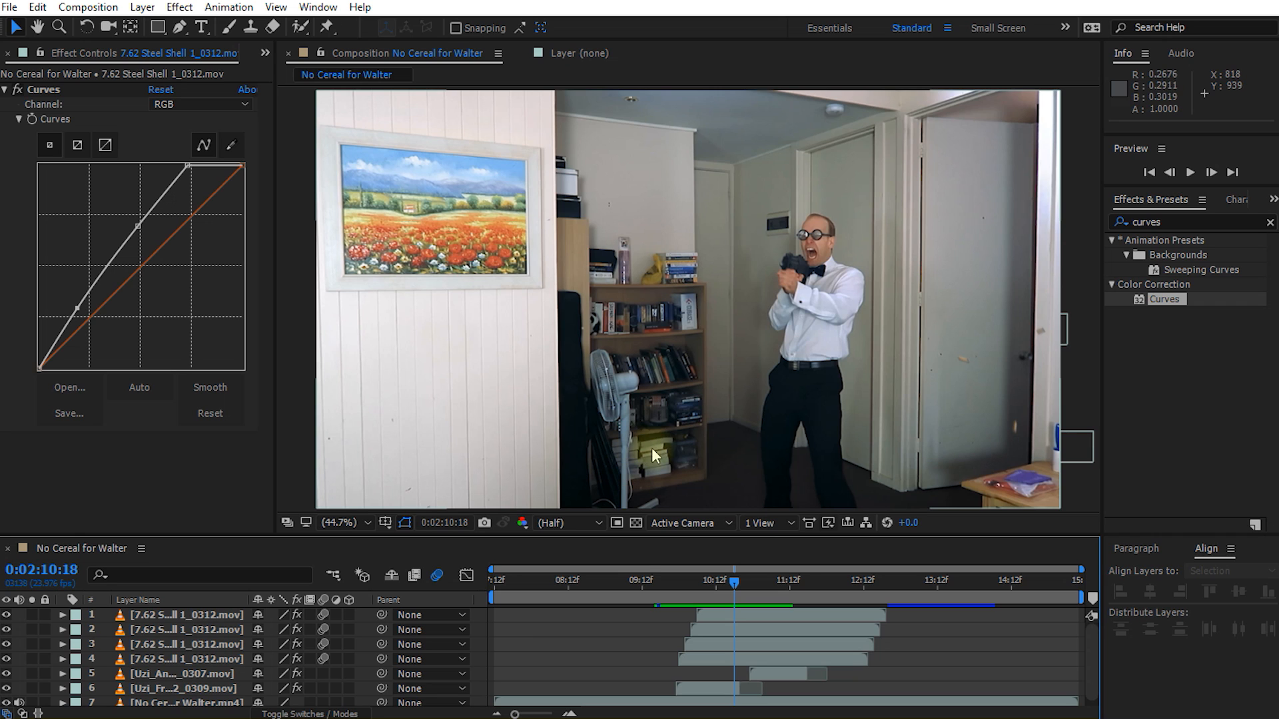
Step: Review the footage's camera movement and apply the 3D Camera Tracker effect to the No Cereal for Walter.mp4 layer
left_click_drag(737, 576, 540, 604)
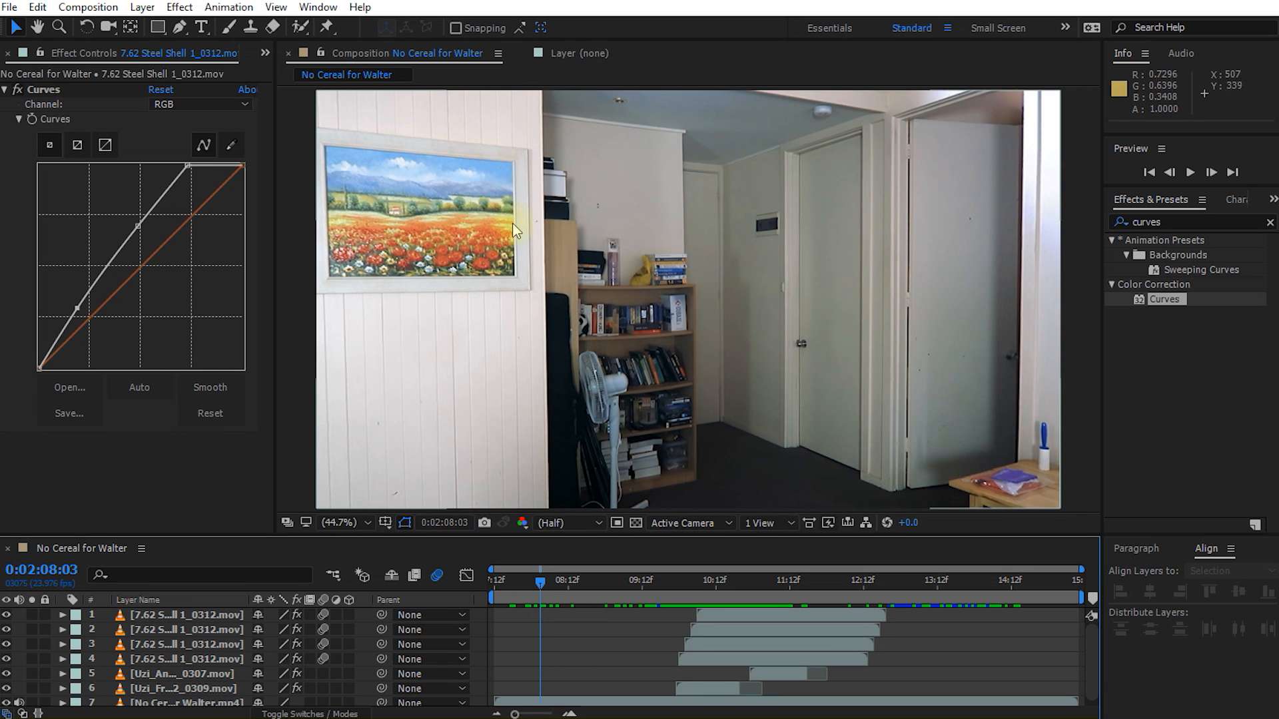
left_click_drag(542, 575, 1004, 627)
scroll(950, 630, "down", 1)
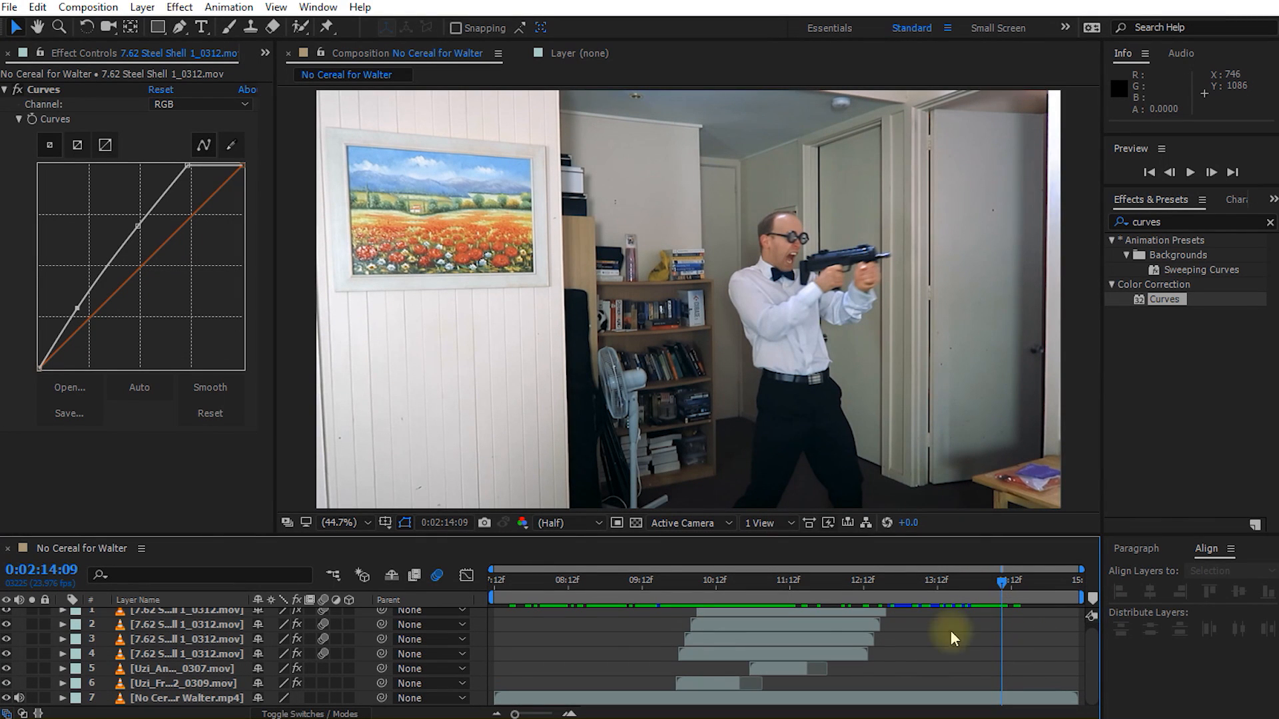
left_click(186, 701)
left_click(1196, 223)
type("camera")
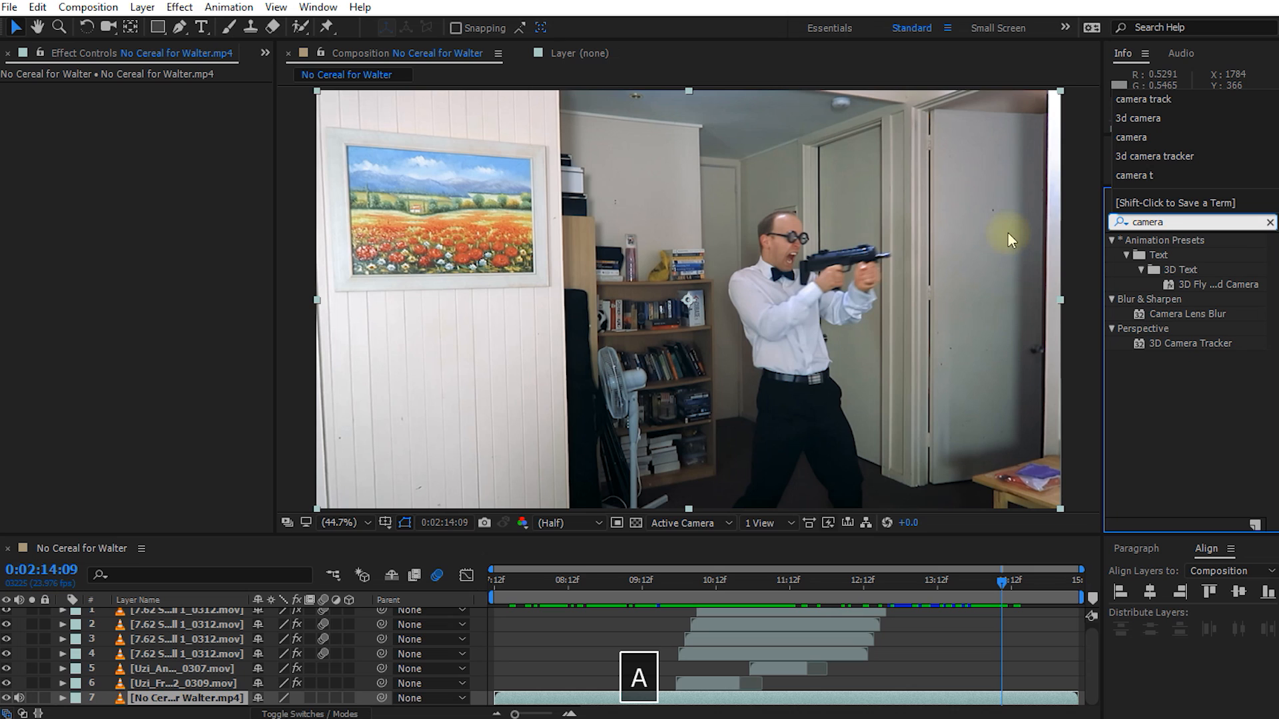
double_click(1202, 343)
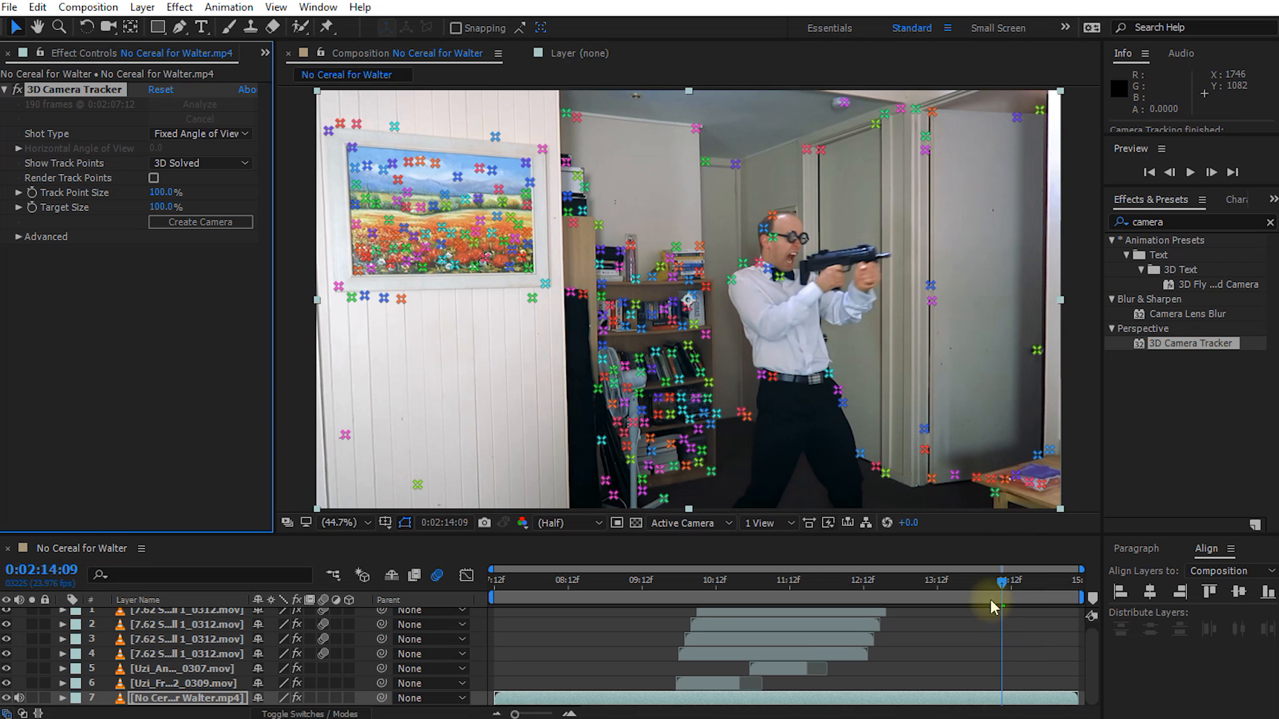
Step: Check the solved track points on other frames and the camera tracker's advanced solve details, including the average error
left_click_drag(1001, 582, 966, 624)
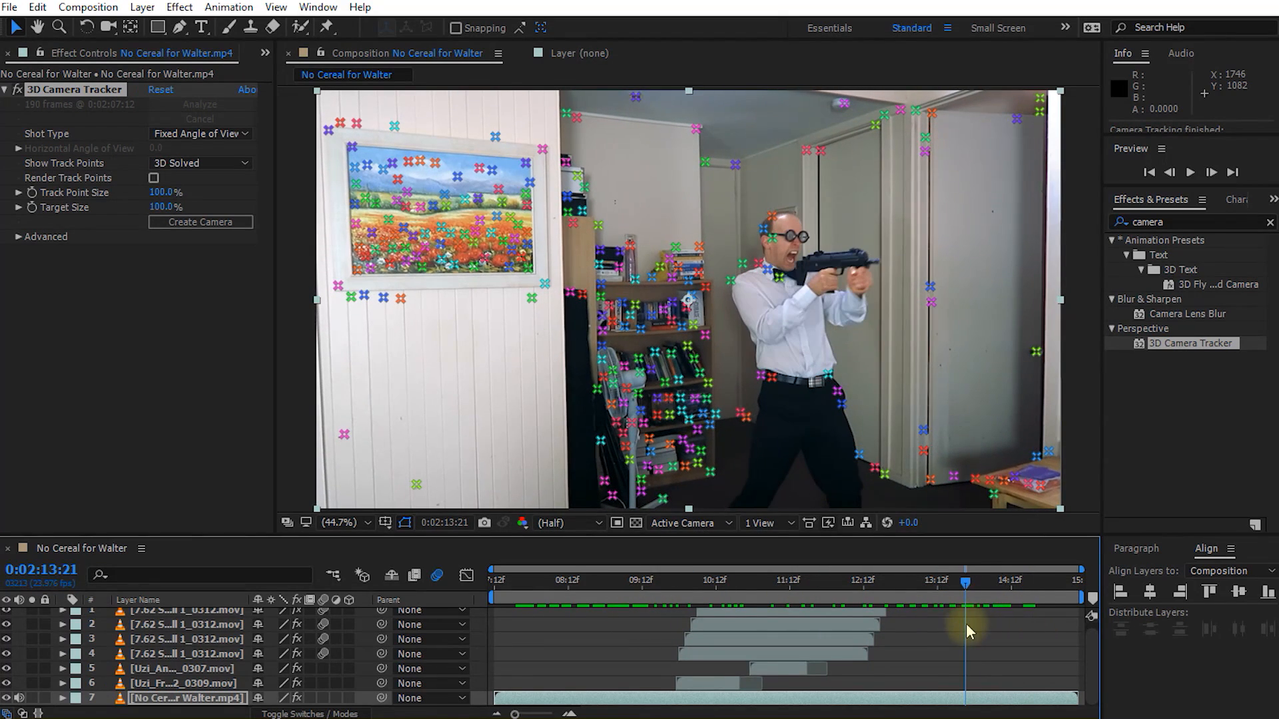
left_click(20, 239)
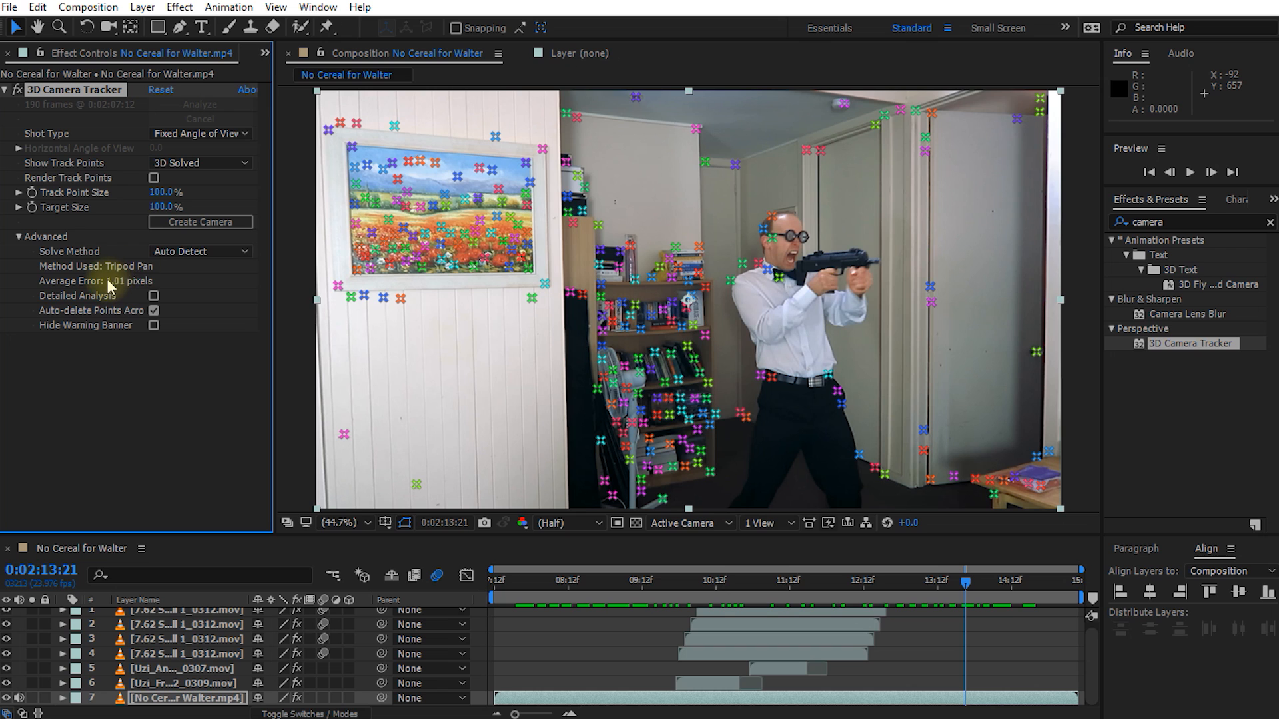
Step: Show the project's assets and expand the Bullet Hits folder to list its ground and wall hit clips
left_click(264, 53)
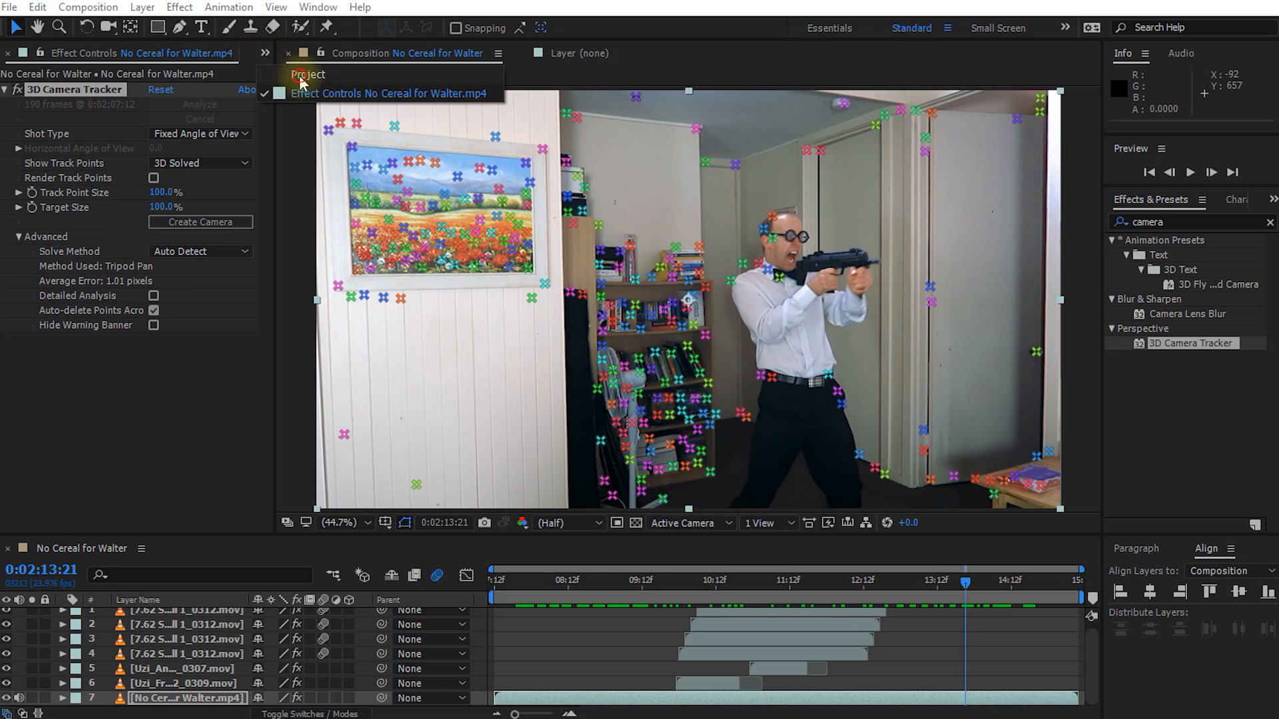
left_click(301, 66)
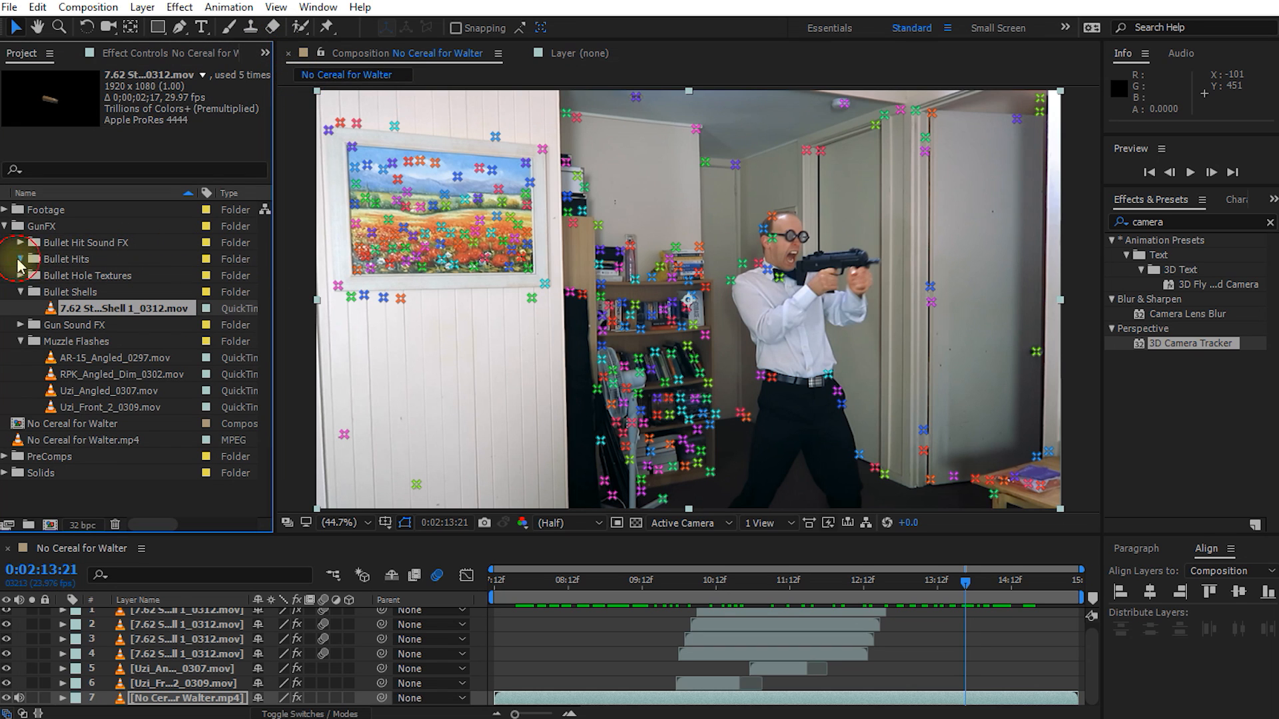
left_click(21, 259)
left_click(55, 261)
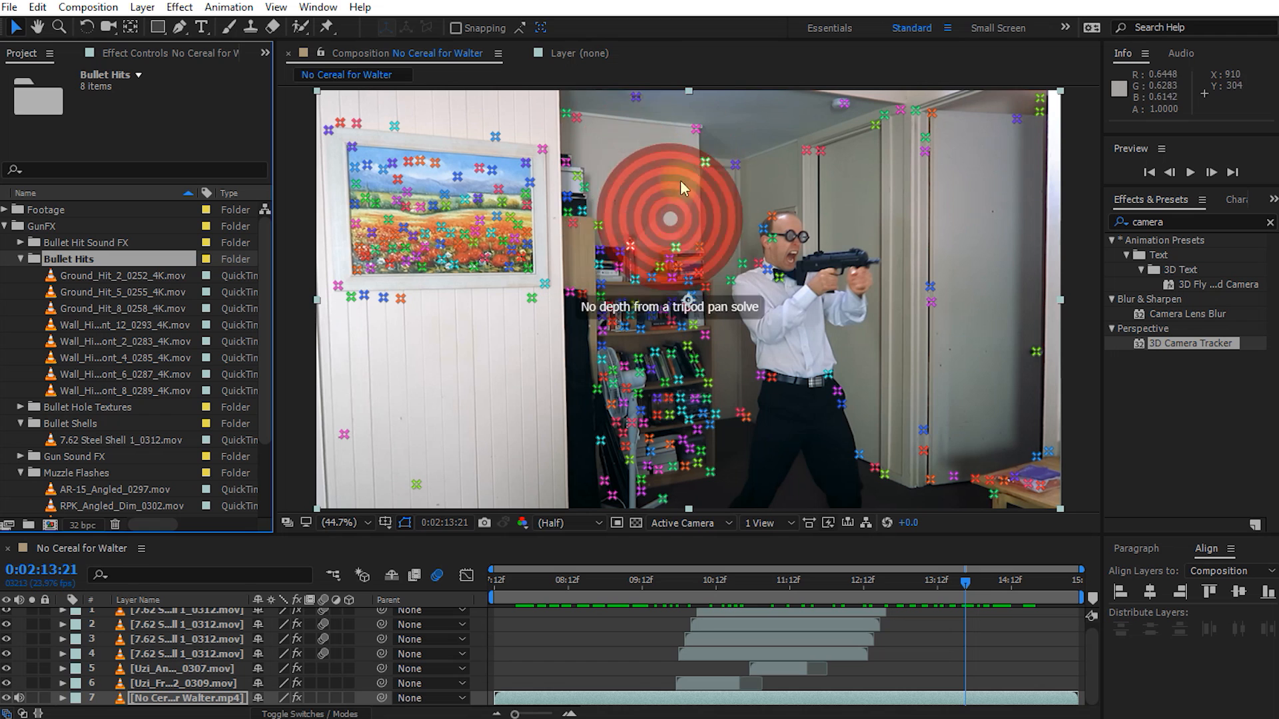
Step: Create a solid and camera at 0:02:13:18 from four track points on the wall above the bookshelf
left_click(696, 128)
left_click(576, 118, "shift")
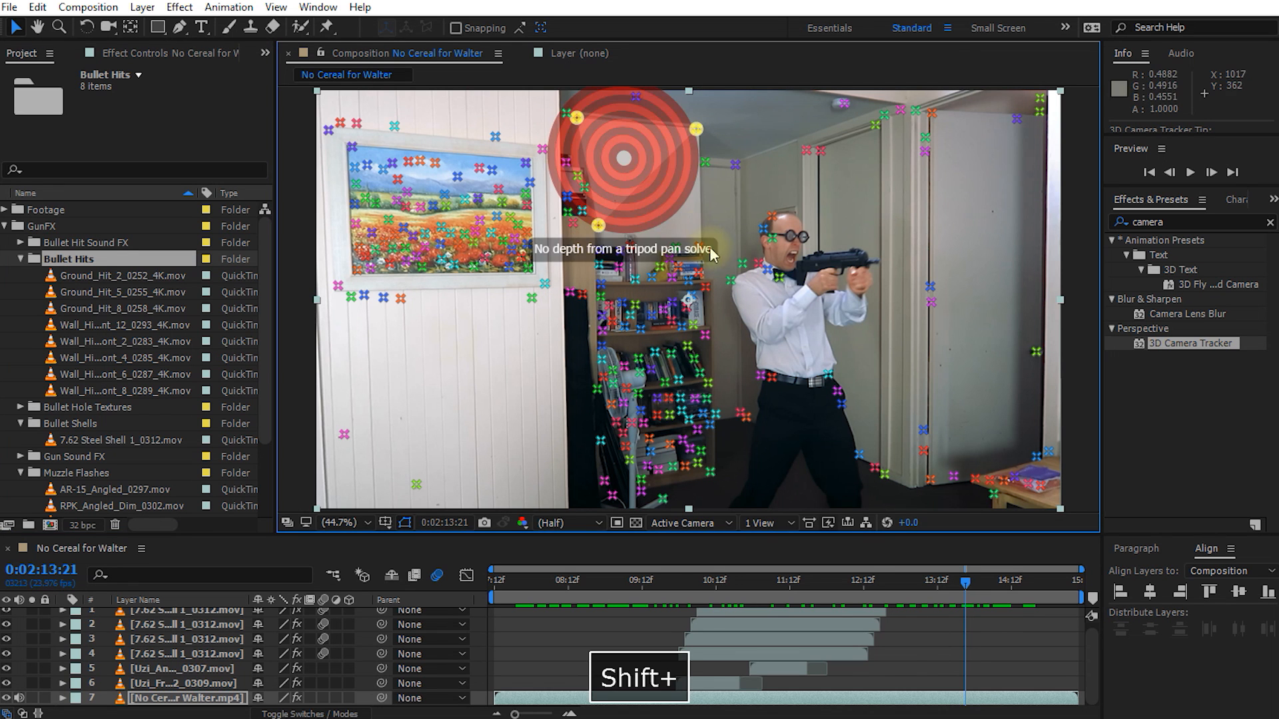
mouse_move(958, 577)
left_mouse_down()
mouse_move(702, 589)
mouse_move(956, 586)
left_mouse_up()
left_click(693, 248)
left_click(699, 246, "shift")
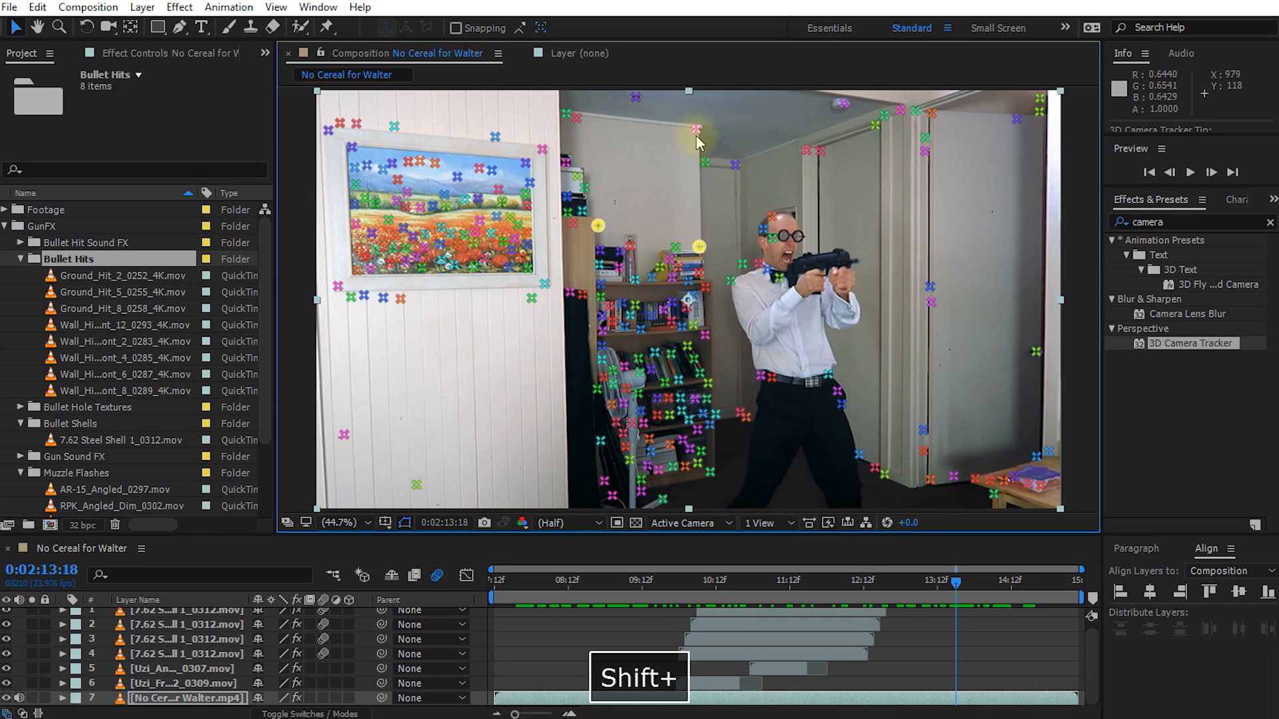
left_click(696, 129, "shift")
left_click(577, 118, "shift")
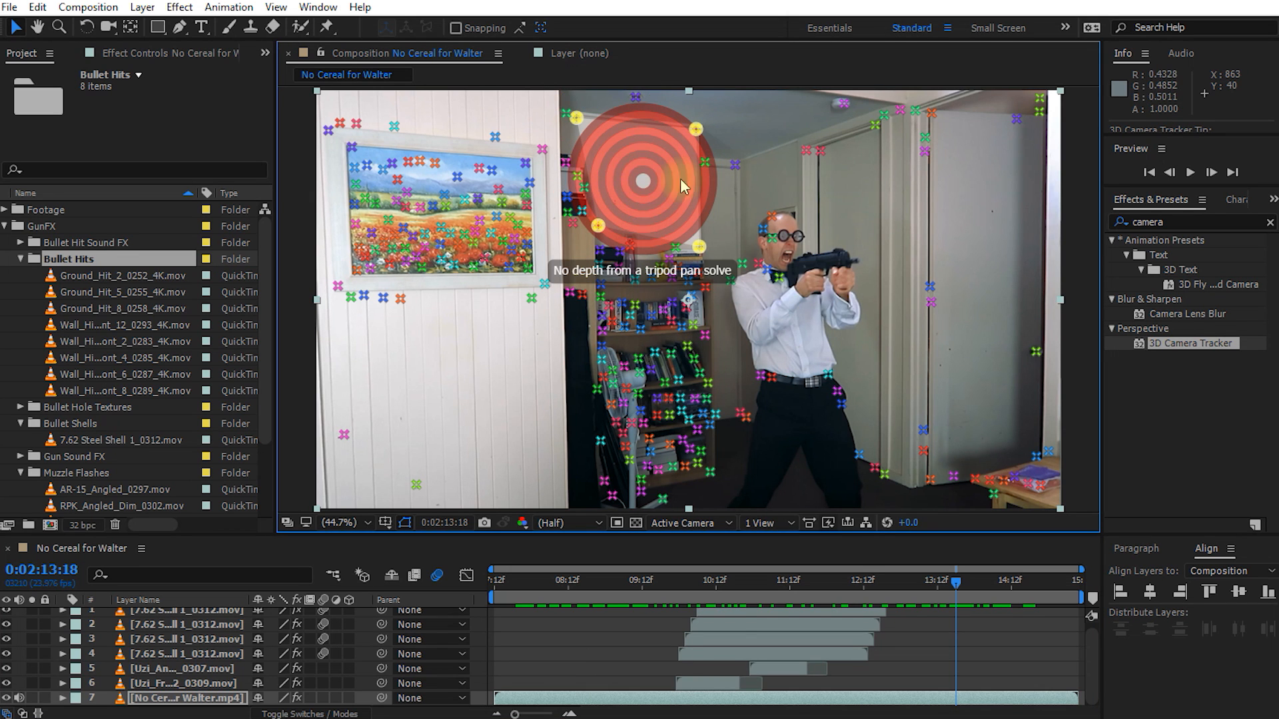
right_click(641, 171)
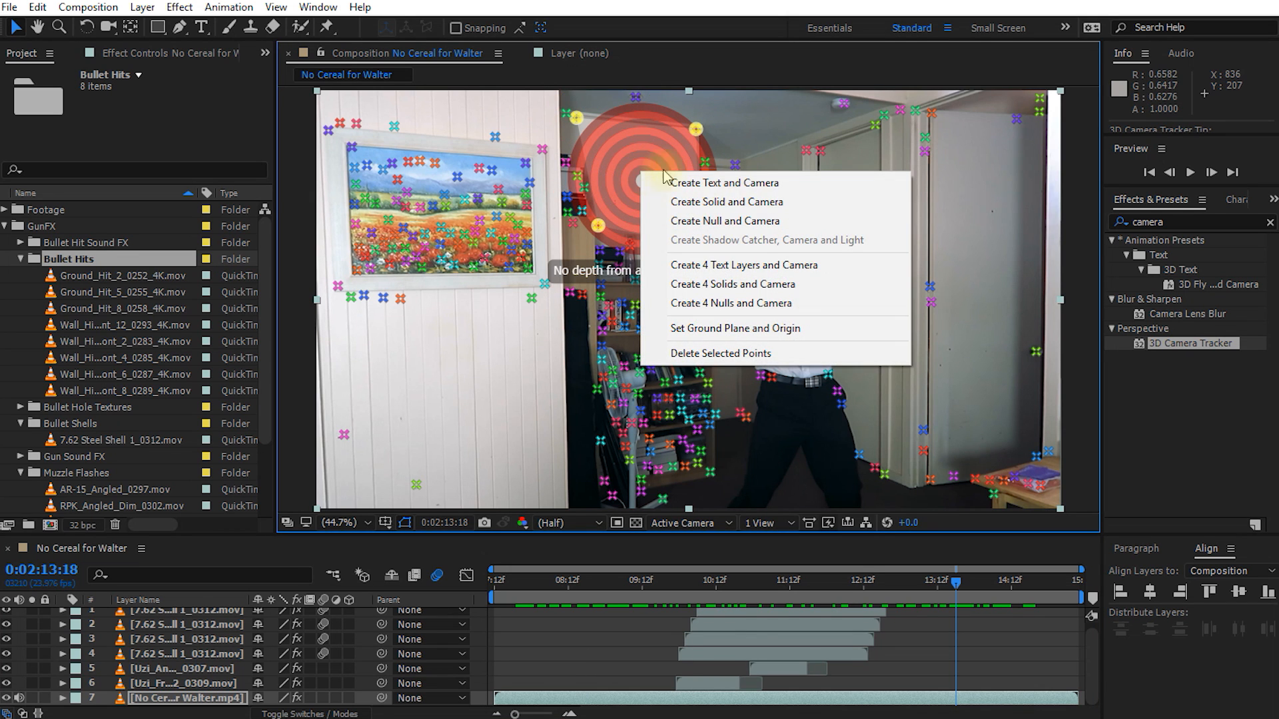
left_click(708, 204)
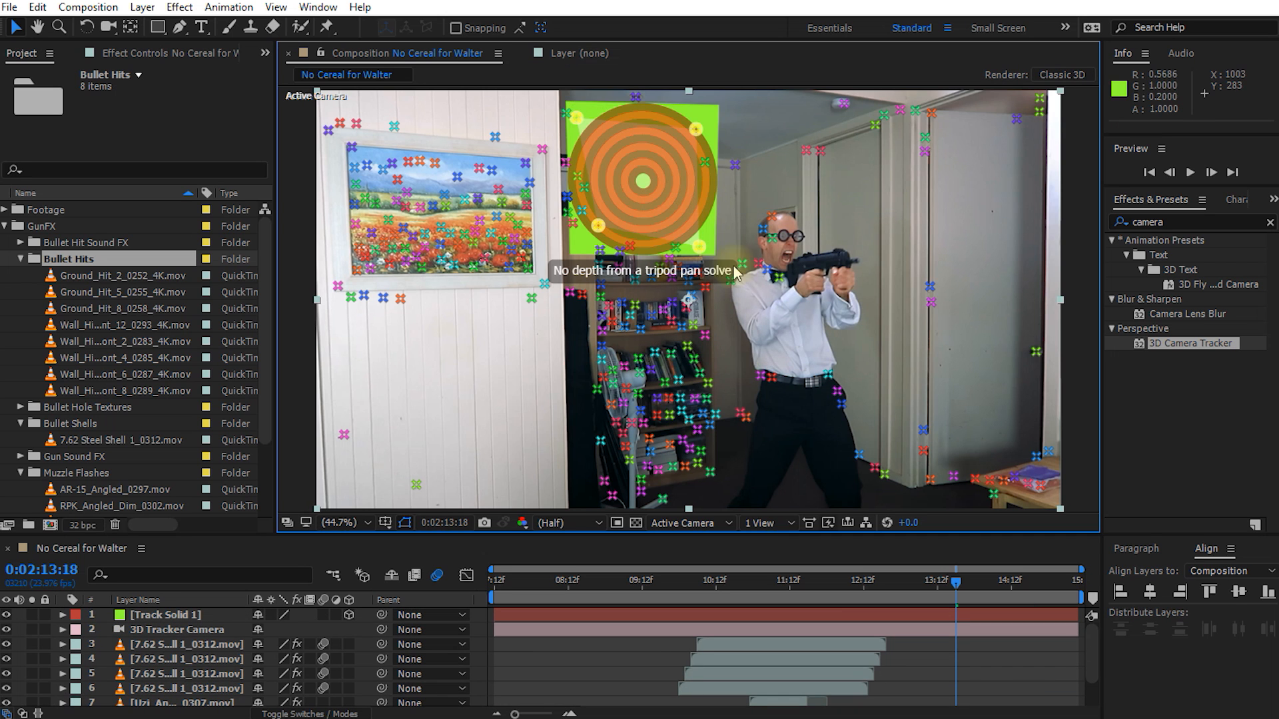
Step: Check the new track solid at 0:02:11:05 and rename its layer as Wall Hit
left_click(936, 645)
left_click_drag(958, 586, 768, 603)
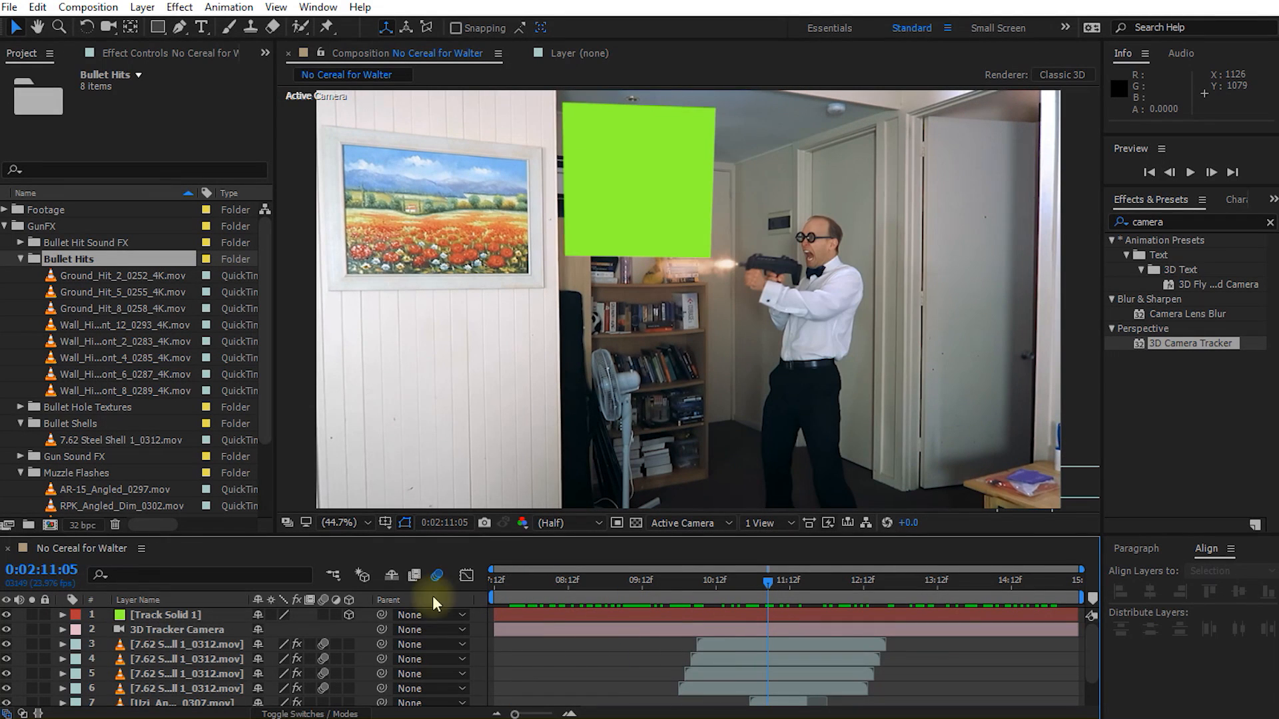
left_click(210, 613)
key("Return")
type("Wall Hit")
key("Return")
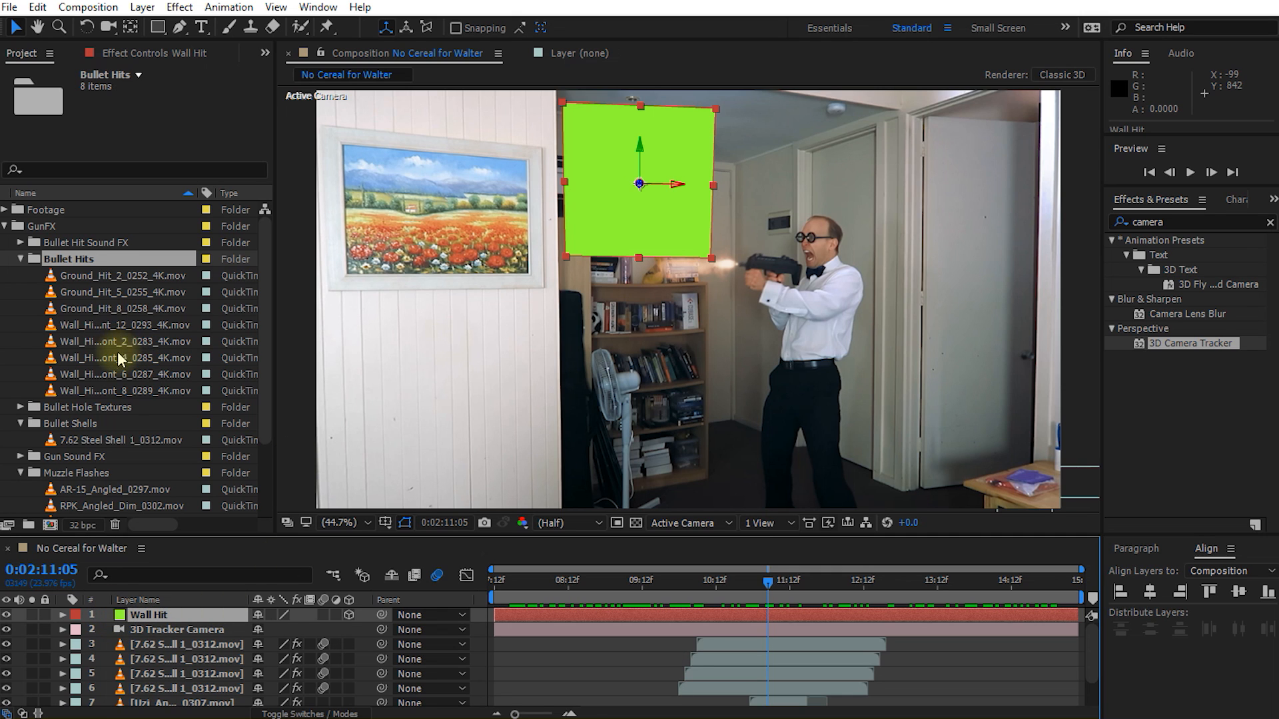
Step: Replace the source of the Wall Hit solid with the wall hit clip ending in 2_0283_4K.mov
left_click(91, 342)
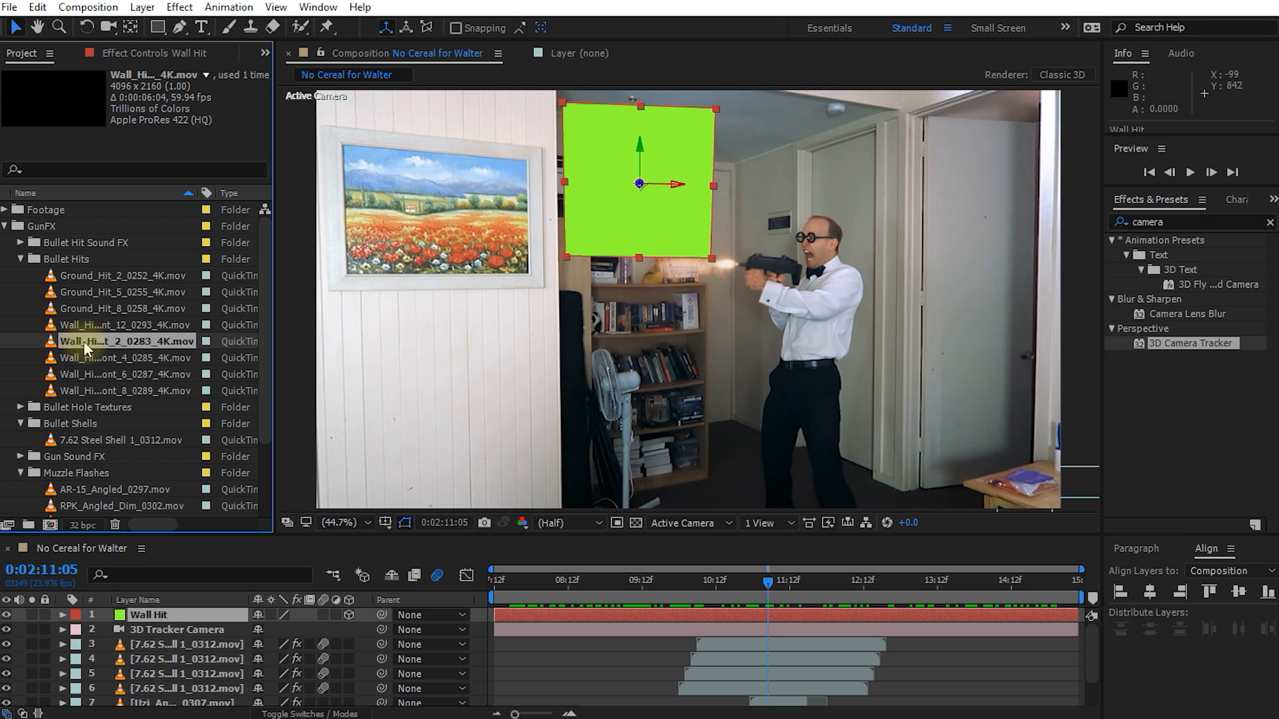
left_click_drag(71, 337, 172, 621)
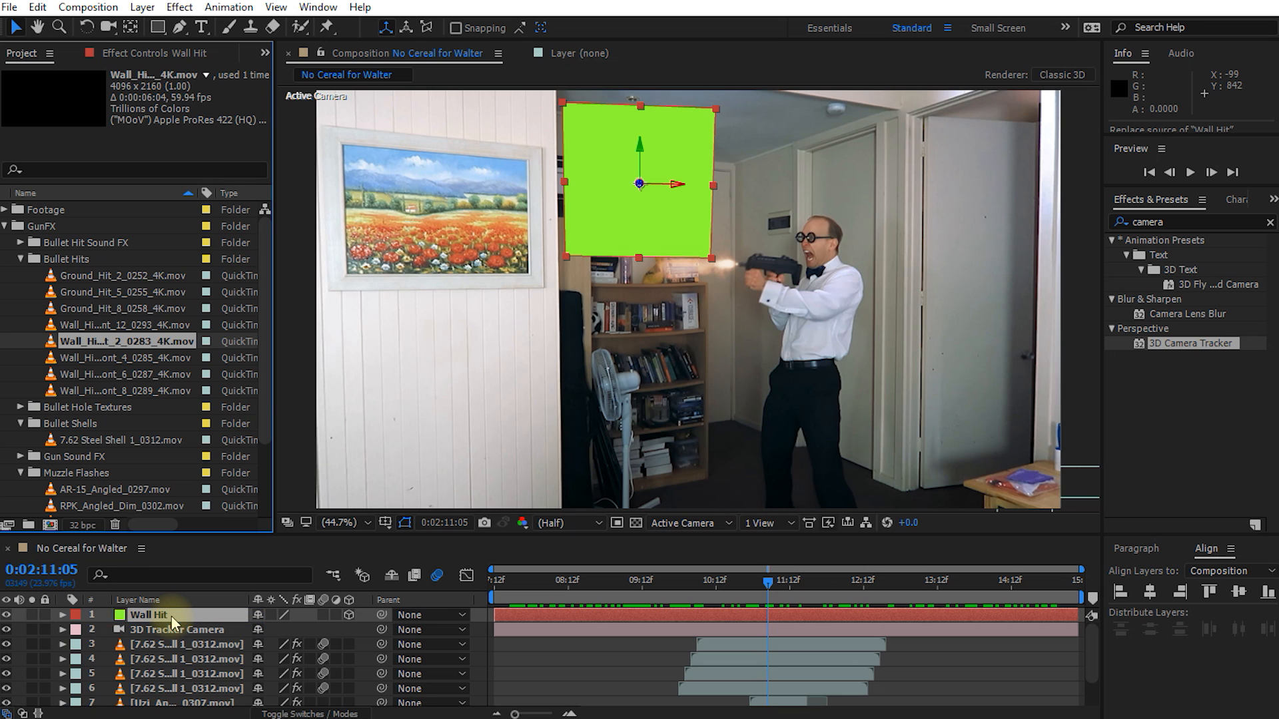
left_click_drag(172, 622, 172, 615)
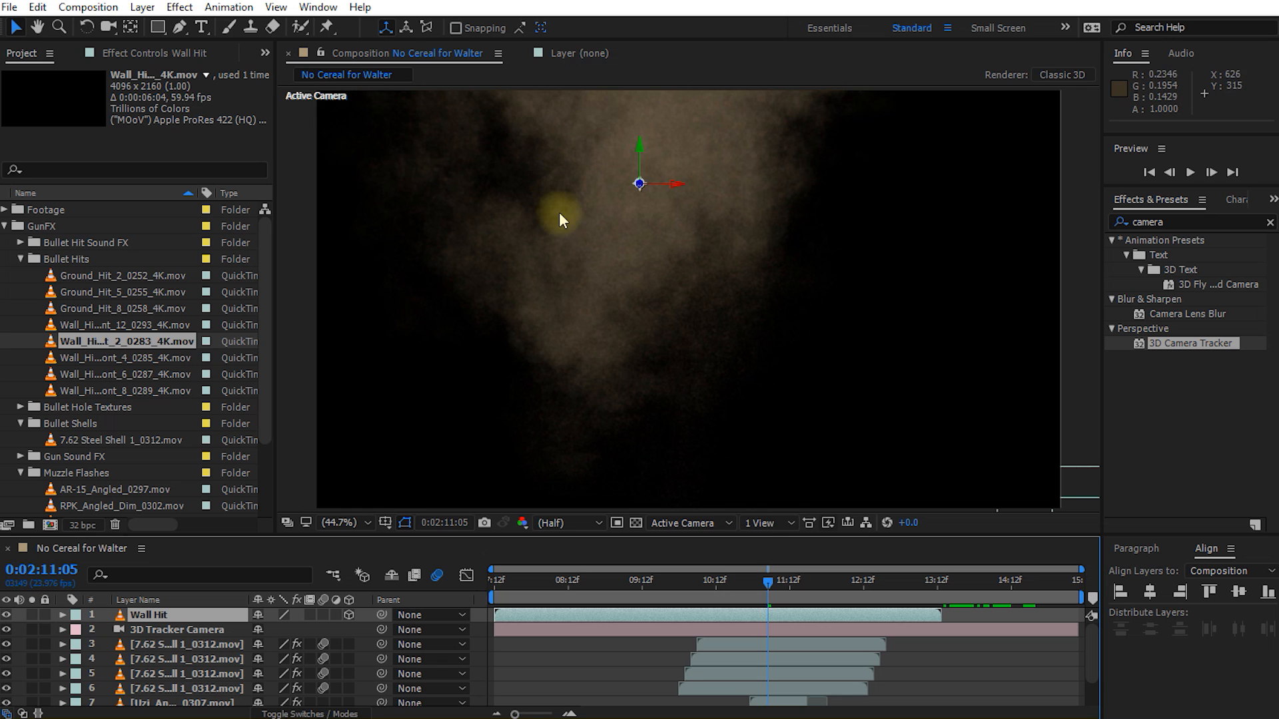
Step: Scale the Wall Hit layer to 8% and shift it in time to start at about 0:02:09:04
key("s")
left_click_drag(273, 629, 246, 621)
left_click_drag(773, 589, 665, 611)
left_click_drag(533, 616, 720, 599)
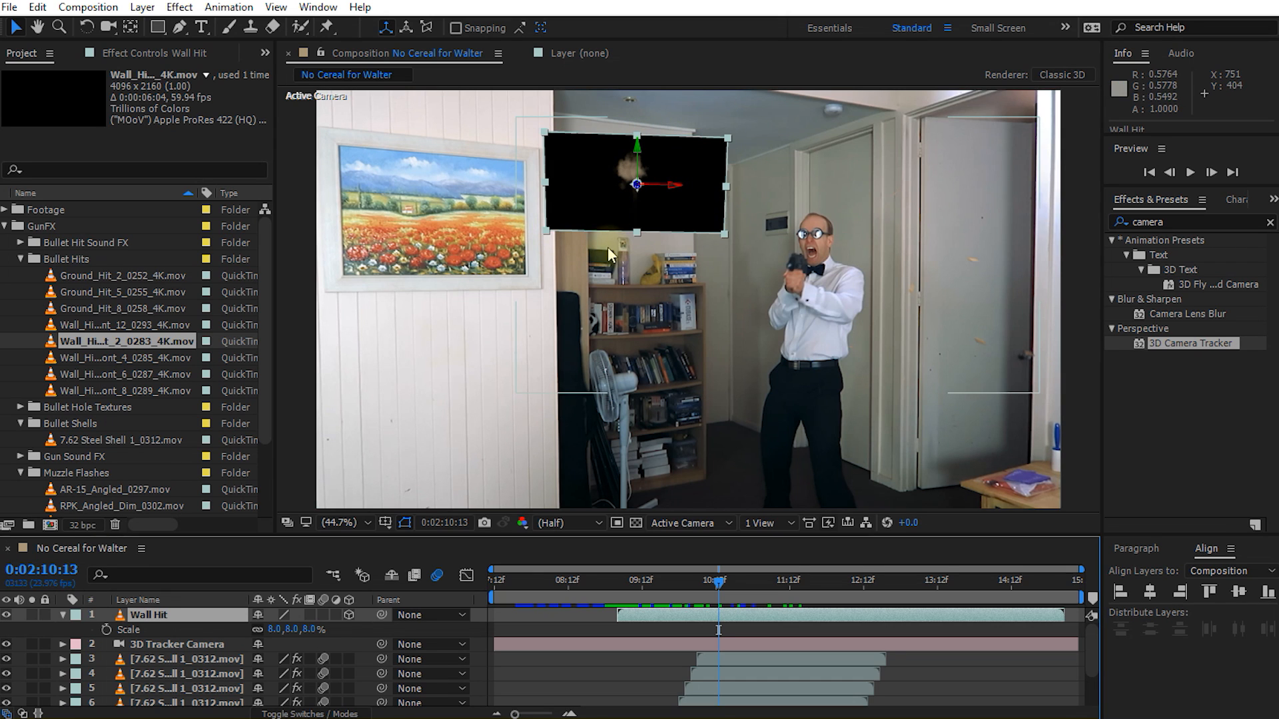
Step: Set the Wall Hit layer's blending mode to Screen and play back the shot to check the dust hit
key("F4")
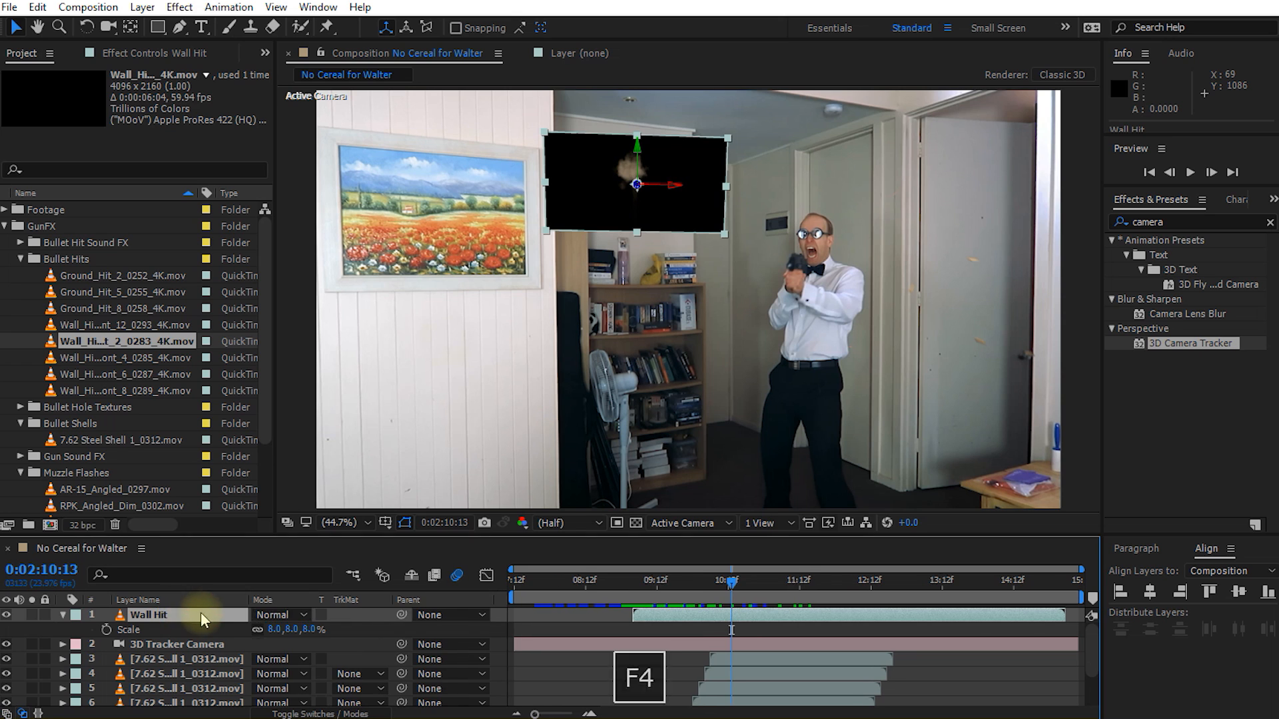
left_click(281, 615)
left_click(344, 269)
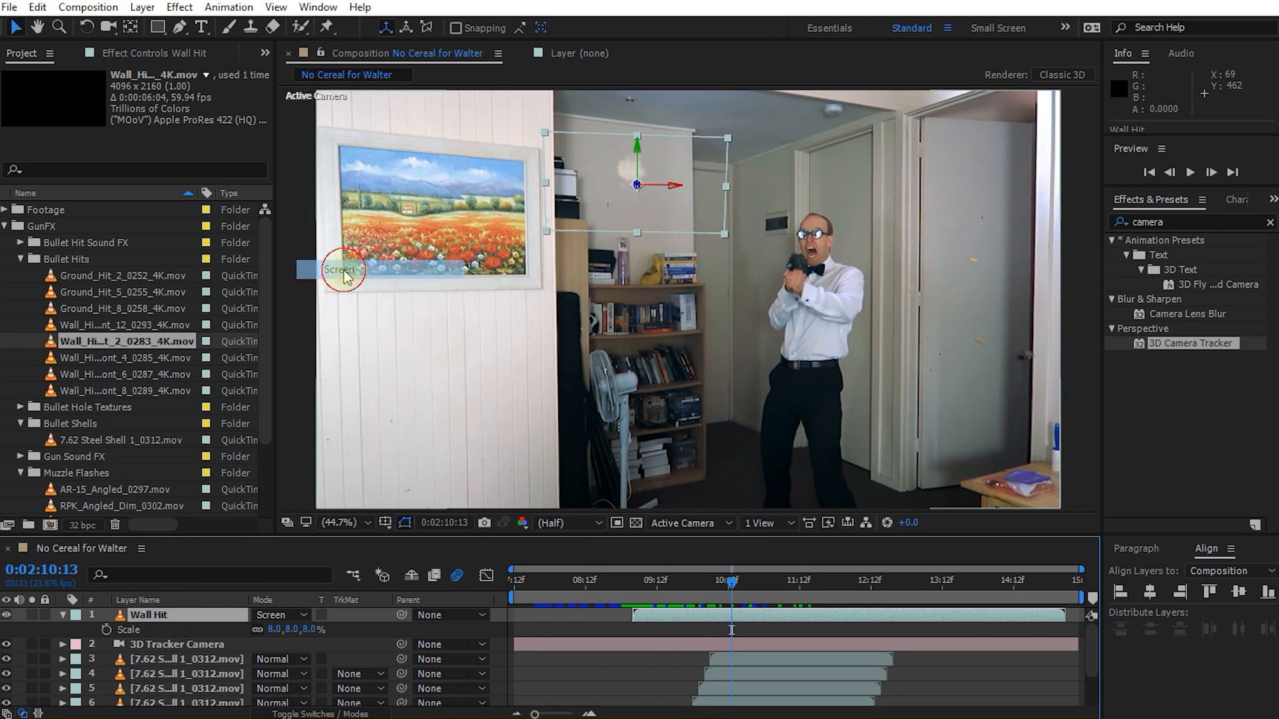
left_click_drag(735, 583, 593, 587)
key("shift+space")
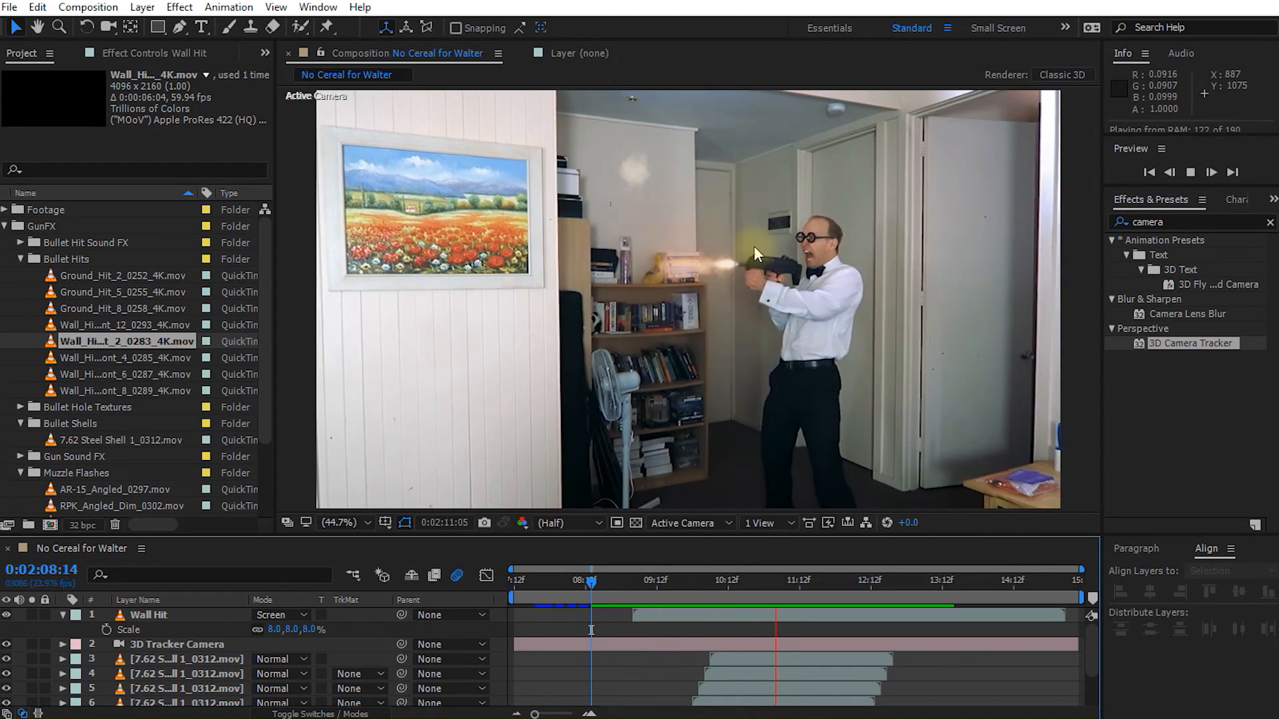
key("space")
Step: Apply the Curves effect to the Wall Hit layer and lower the RGB curve's white end to about half to darken the dust
left_click_drag(815, 589, 674, 591)
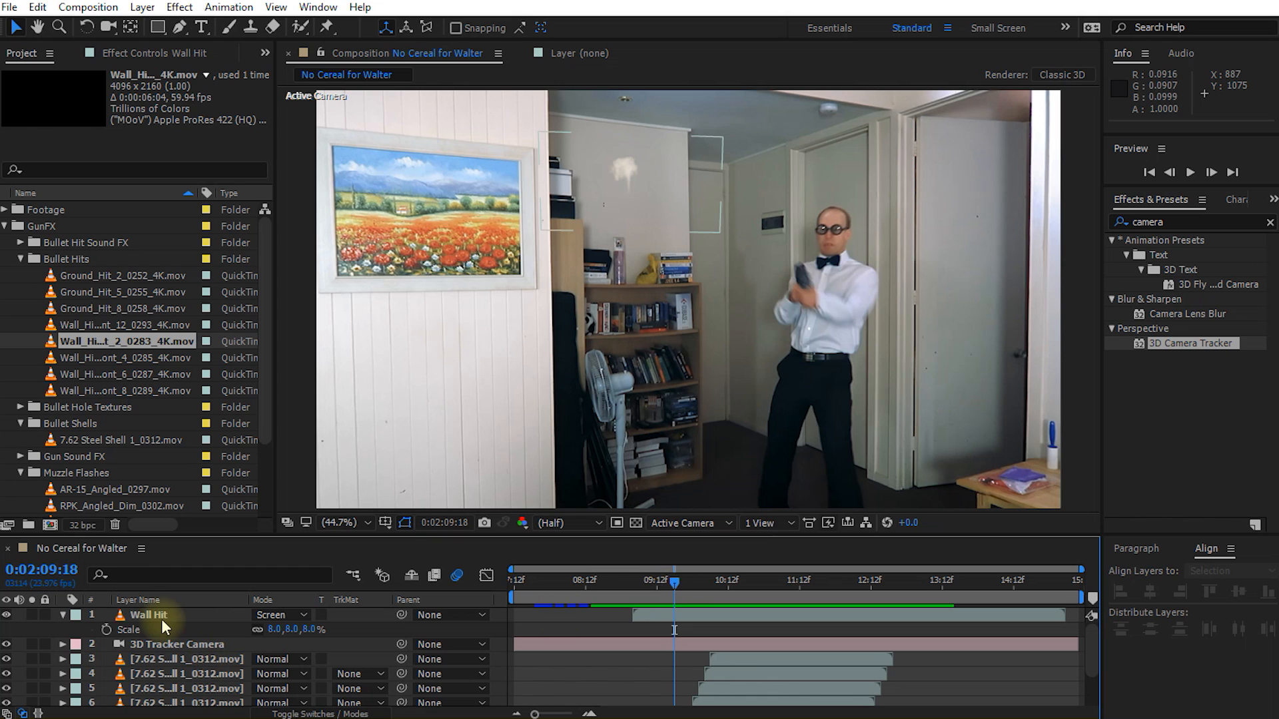
left_click(163, 621)
left_click(1166, 222)
type("curves")
double_click(1164, 299)
left_click_drag(244, 171, 257, 261)
left_click(668, 583)
left_click_drag(671, 585, 744, 619)
Step: Display the 3D Camera Tracker points of the No Cereal for Walter.mp4 layer and go to frame 0:02:13:18
scroll(196, 640, "down", 3)
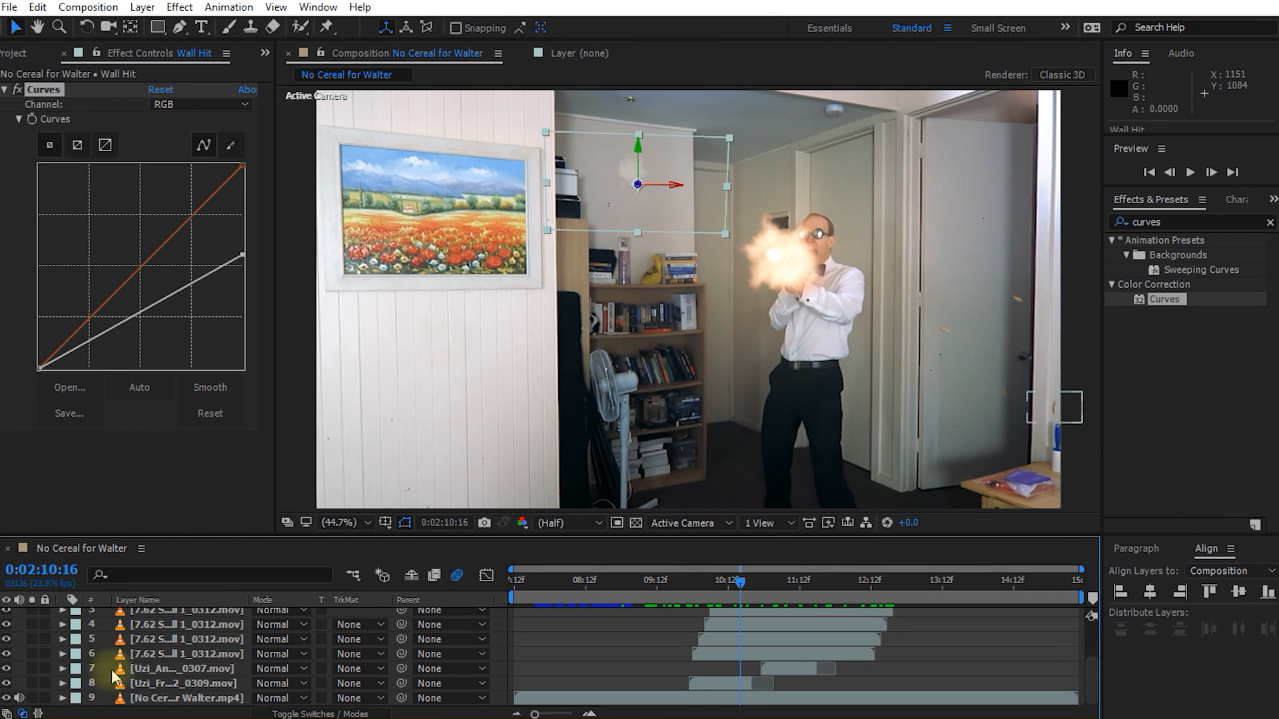
left_click(175, 698)
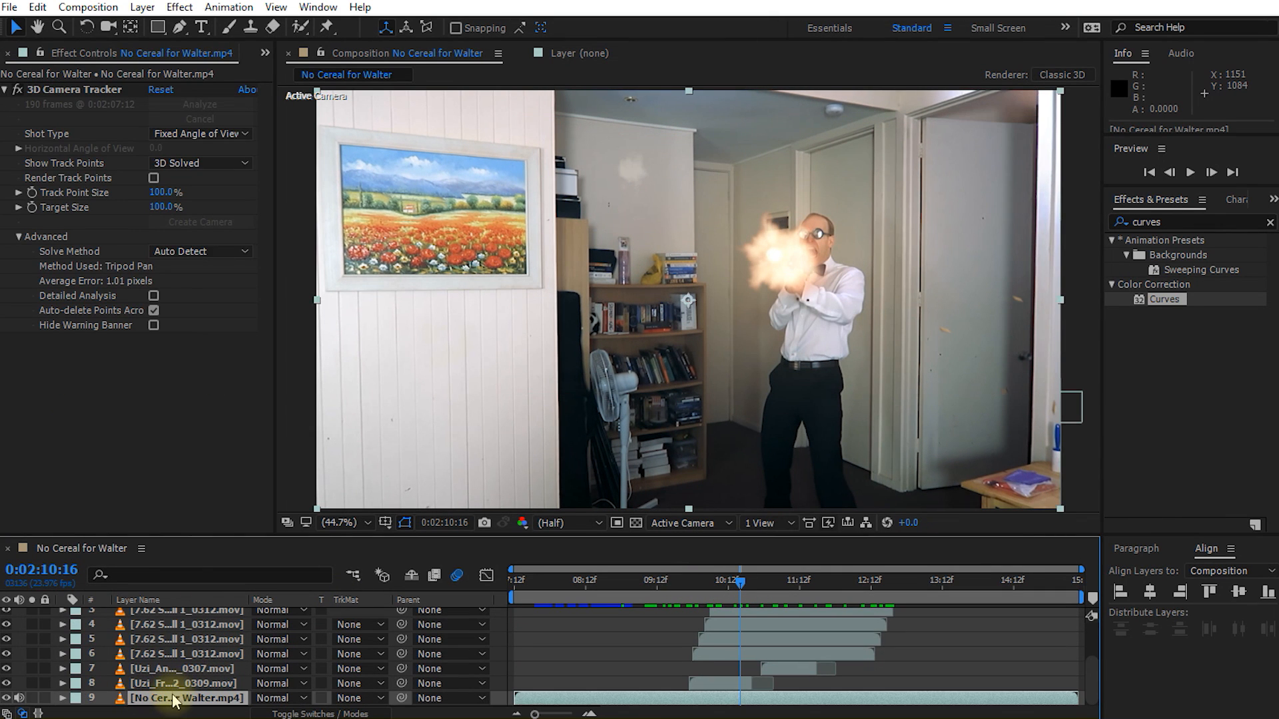
left_click(65, 96)
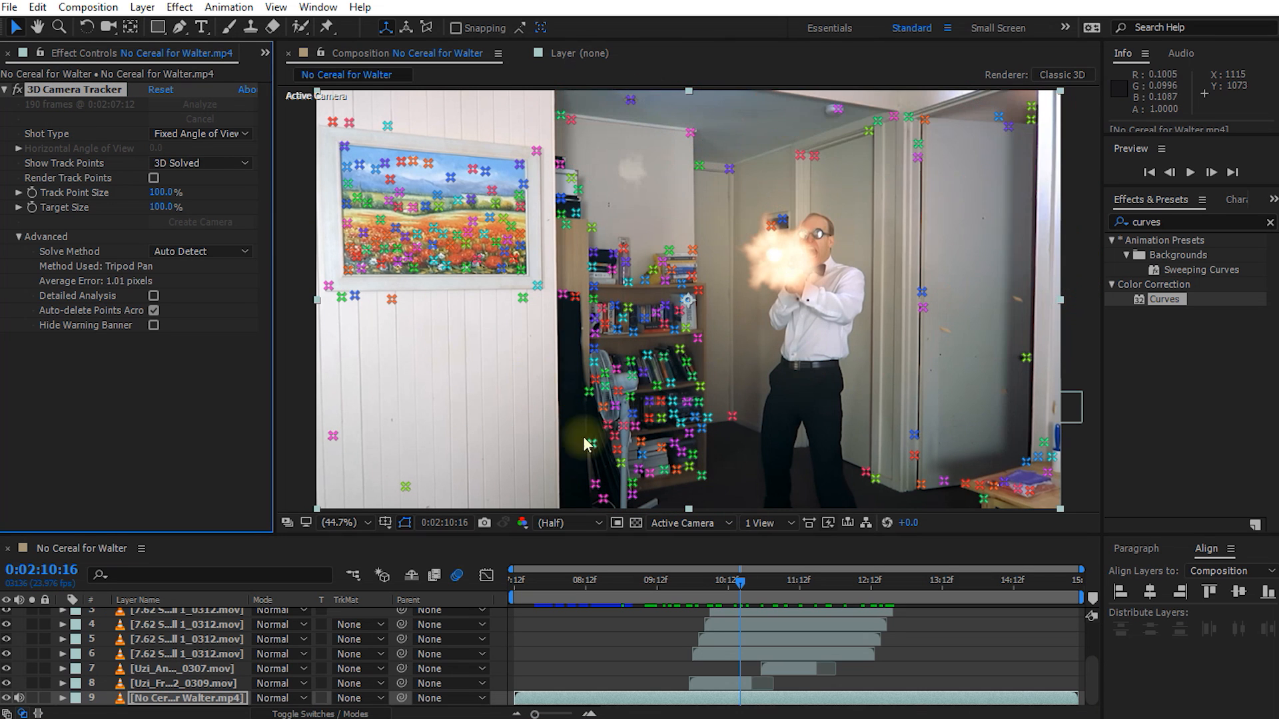
key("space")
left_click_drag(663, 390, 656, 347)
mouse_move(751, 585)
left_mouse_down()
mouse_move(861, 582)
mouse_move(758, 585)
left_mouse_up()
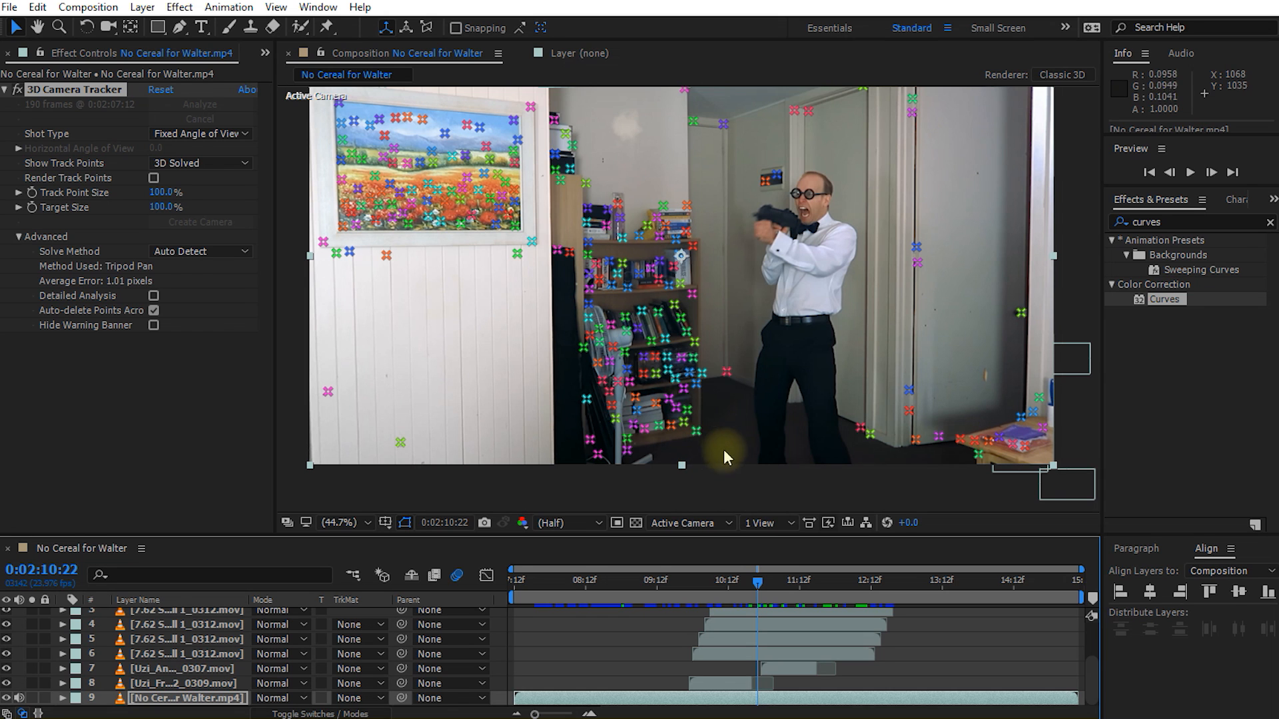
left_click_drag(763, 584, 960, 582)
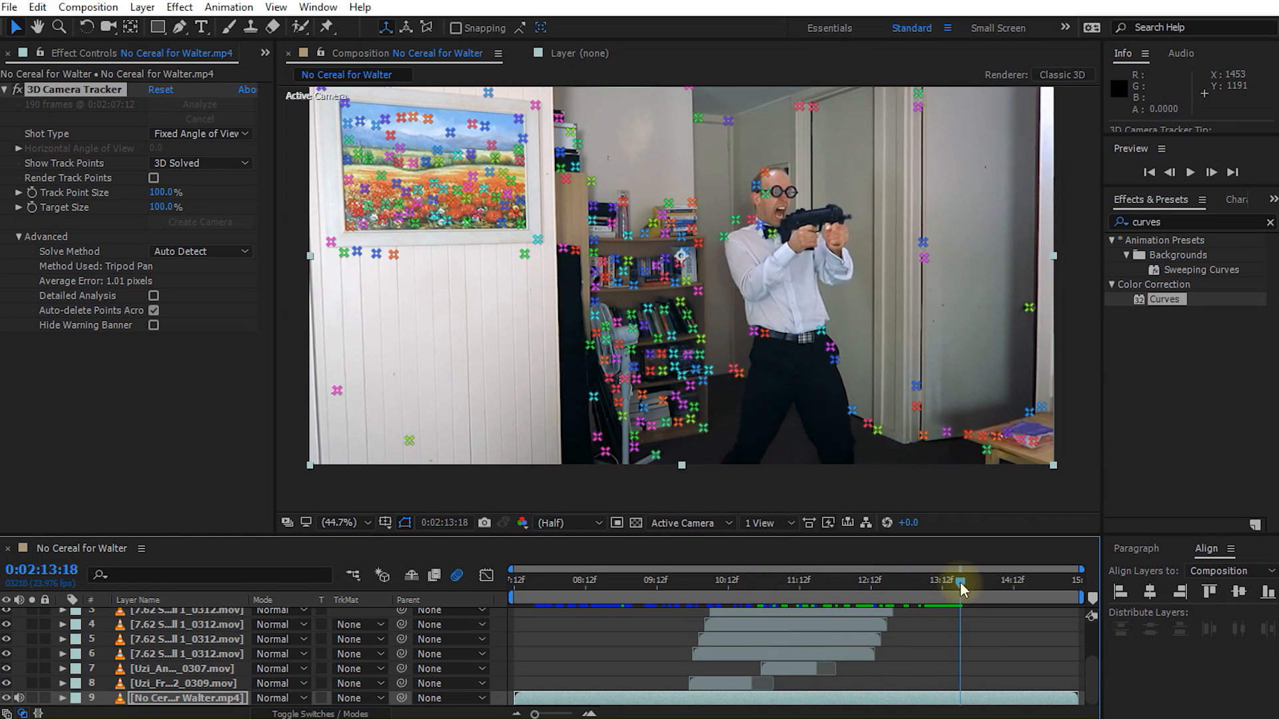
Step: Create a solid from four track points on the bookshelf's lower shelves and rename its layer as Ground Hit
left_click(704, 428)
left_click(701, 340, "shift")
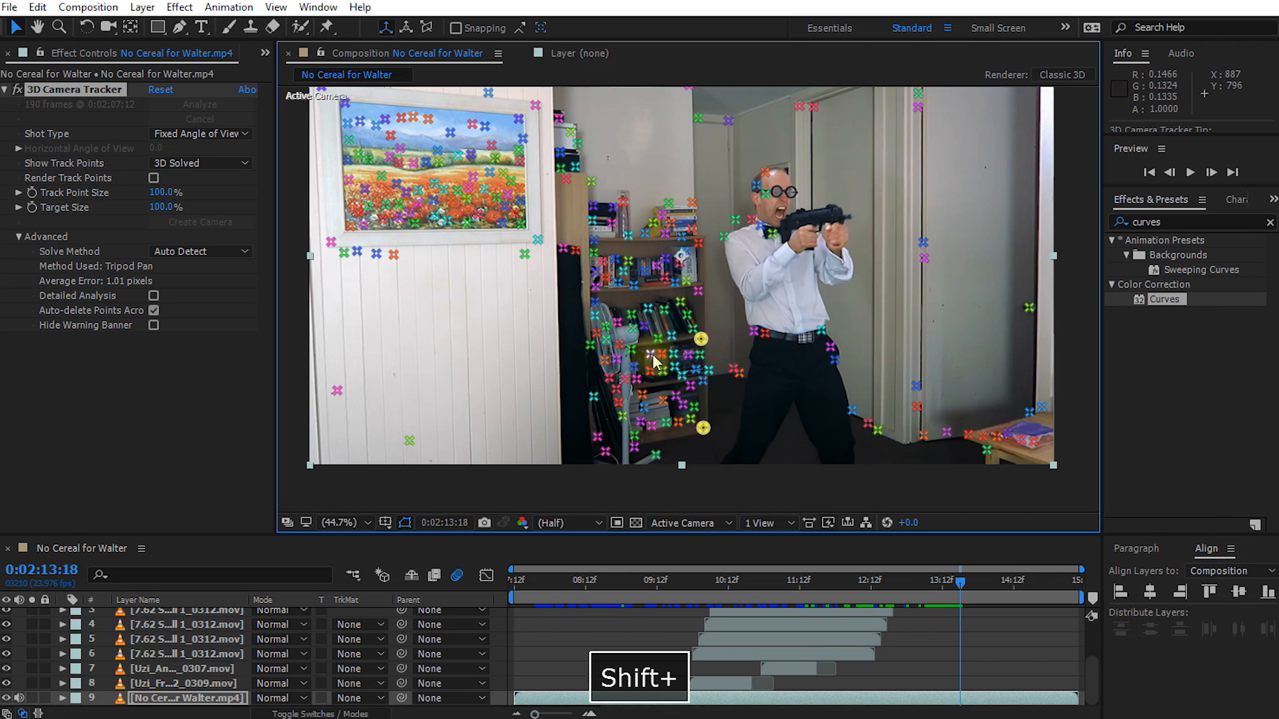
left_click(650, 355, "shift")
left_click(651, 426, "shift")
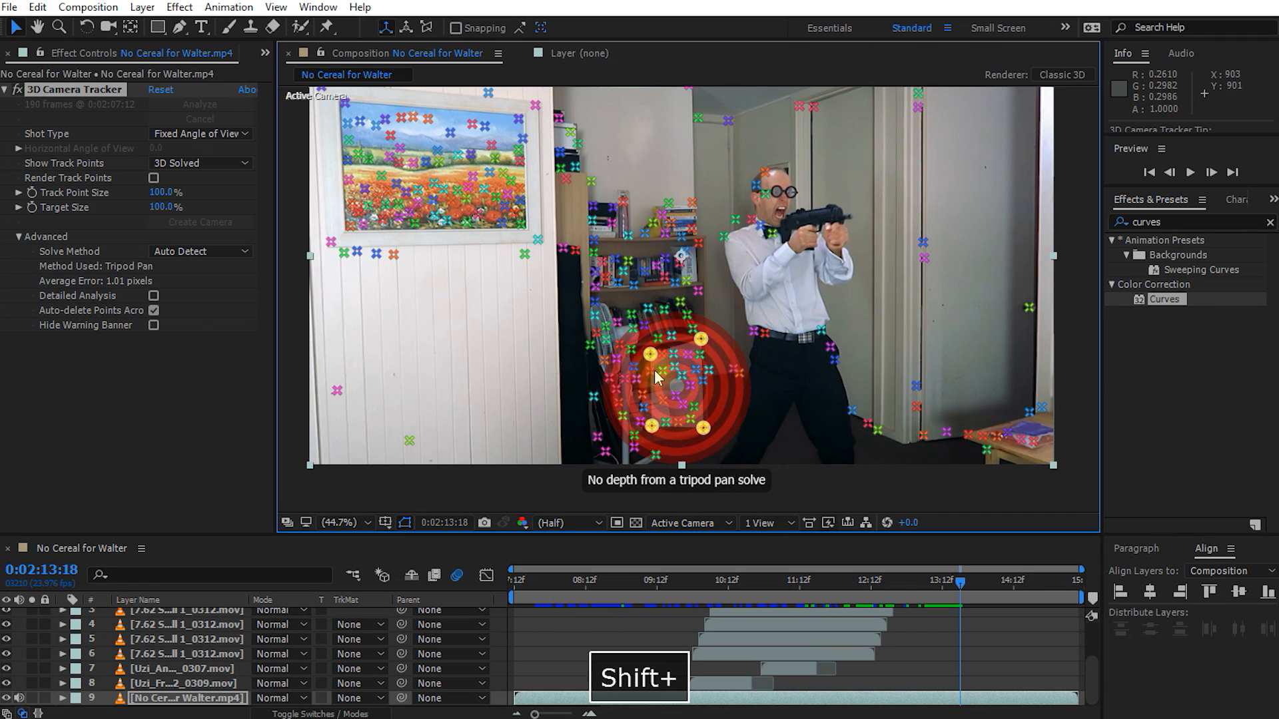
right_click(700, 413)
left_click(773, 443)
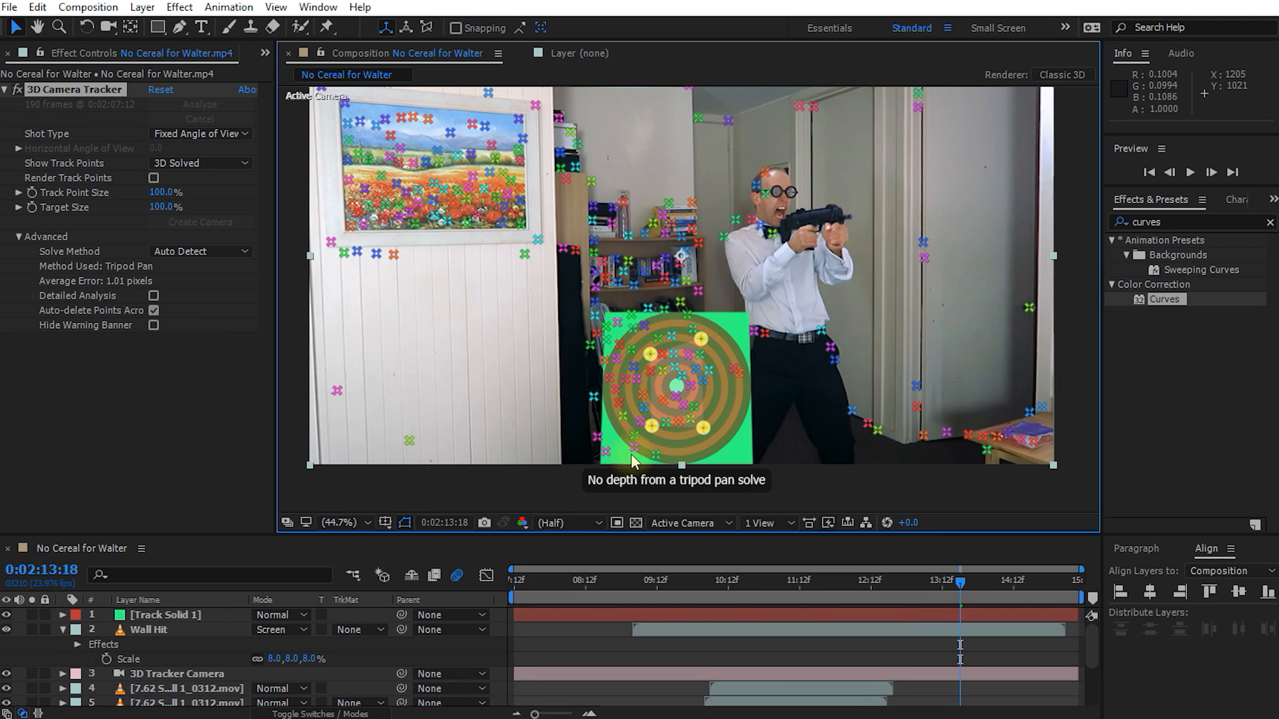
key("Return")
type("Ground Hit")
key("Return")
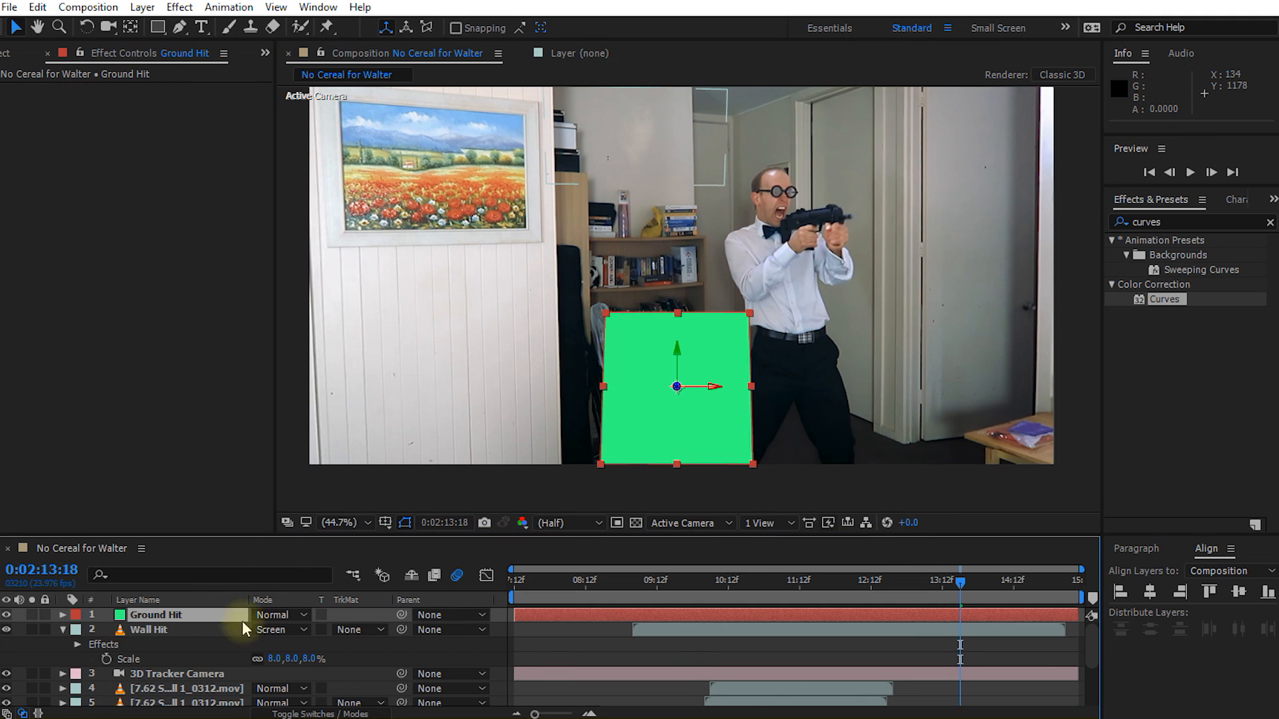
Step: Replace the source of the Ground Hit solid with Ground_Hit_5_0255_4K.mov from the Bullet Hits folder
left_click(266, 54)
left_click(293, 75)
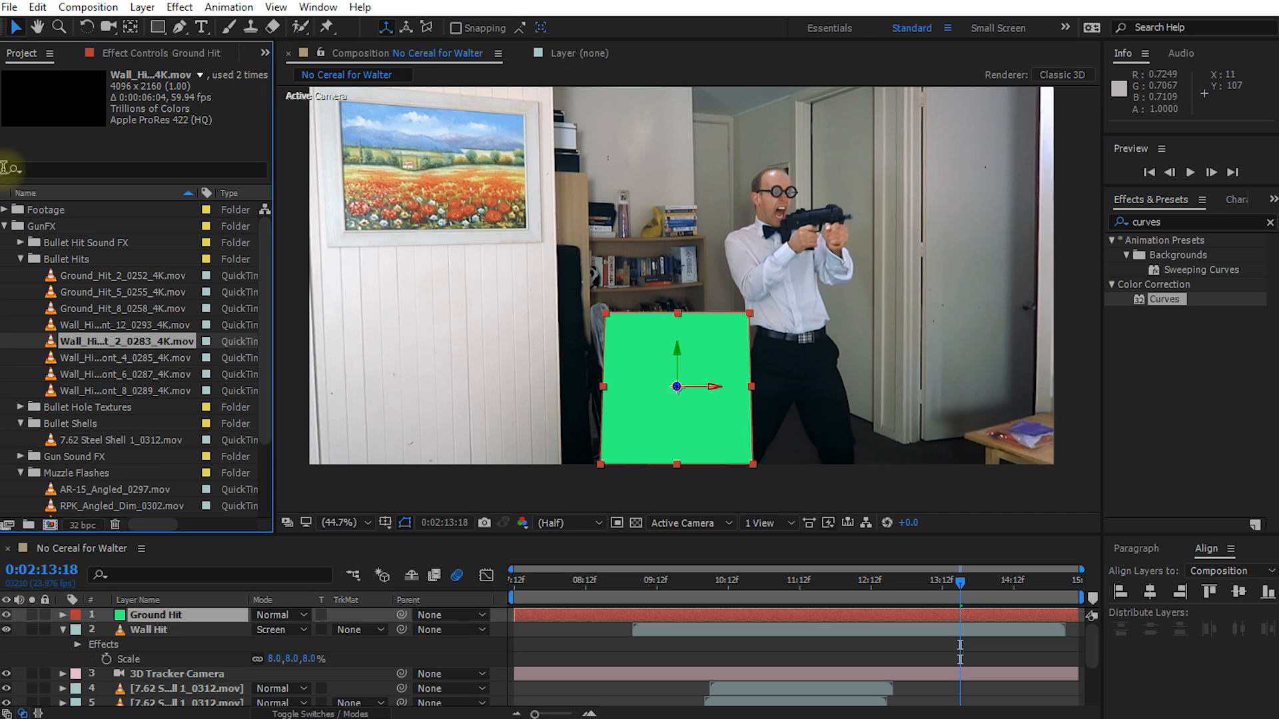
left_click(78, 292)
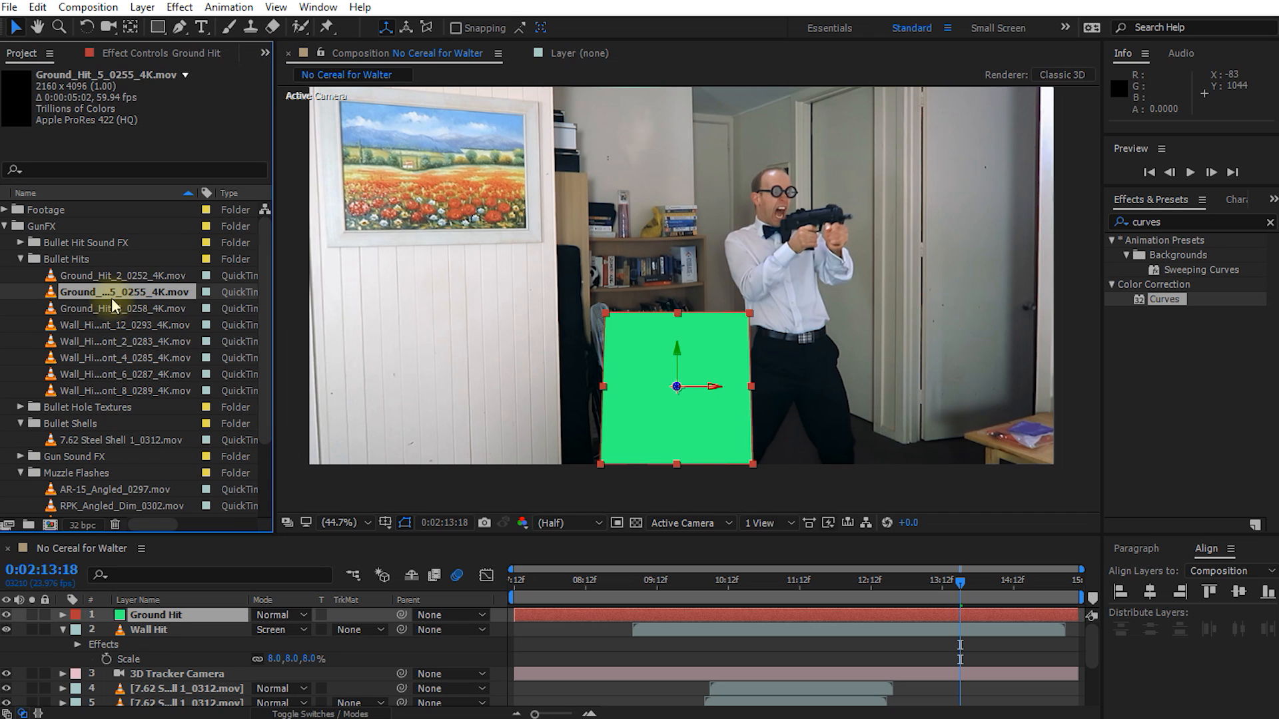
left_click_drag(97, 312, 126, 629)
key("alt")
left_click_drag(85, 295, 162, 618)
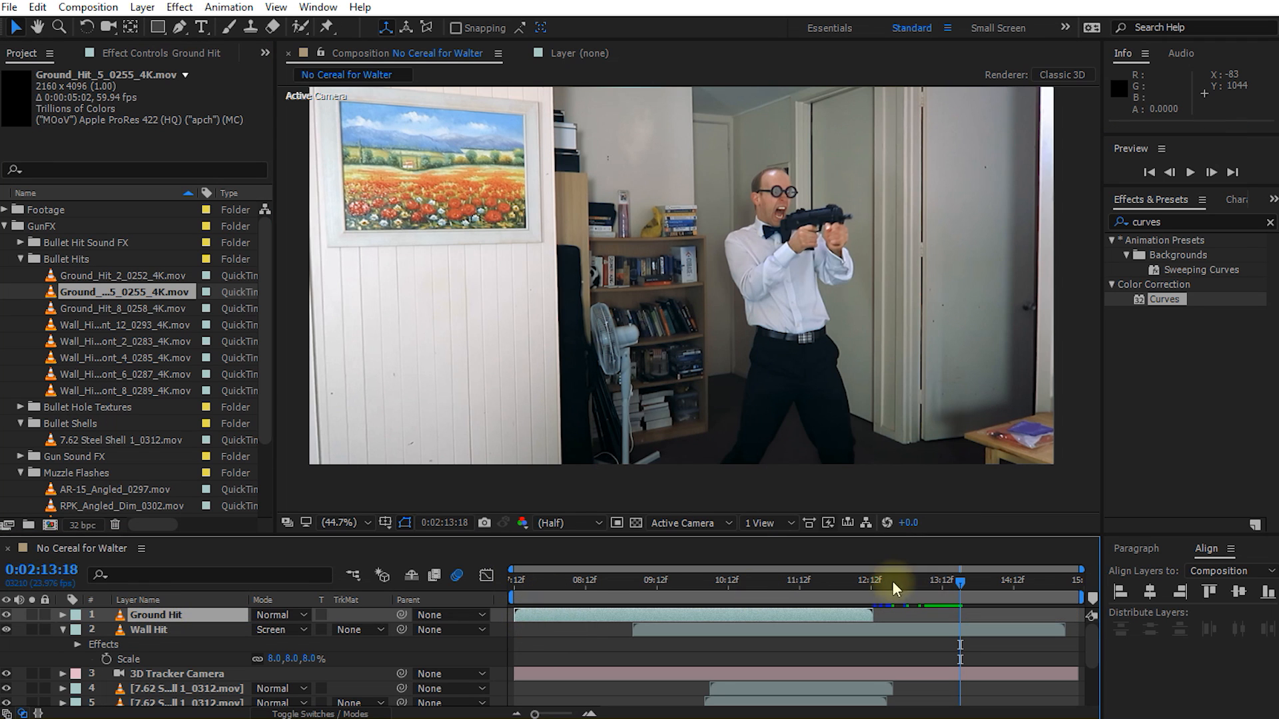
Step: Shift the Ground Hit layer to start at about 0:02:10:16 and scale it to 5%
left_click_drag(568, 617, 759, 625)
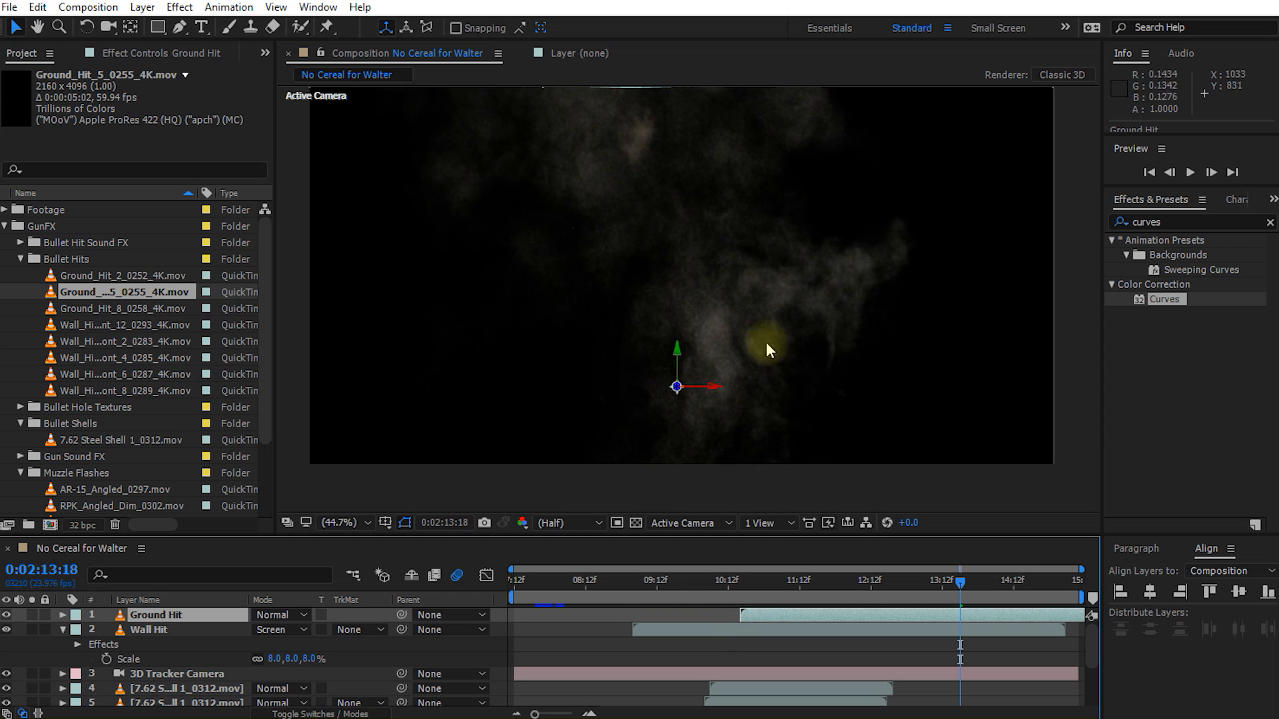
left_click(210, 616)
key("s")
left_click_drag(331, 636, 268, 636)
left_click_drag(928, 592, 803, 593)
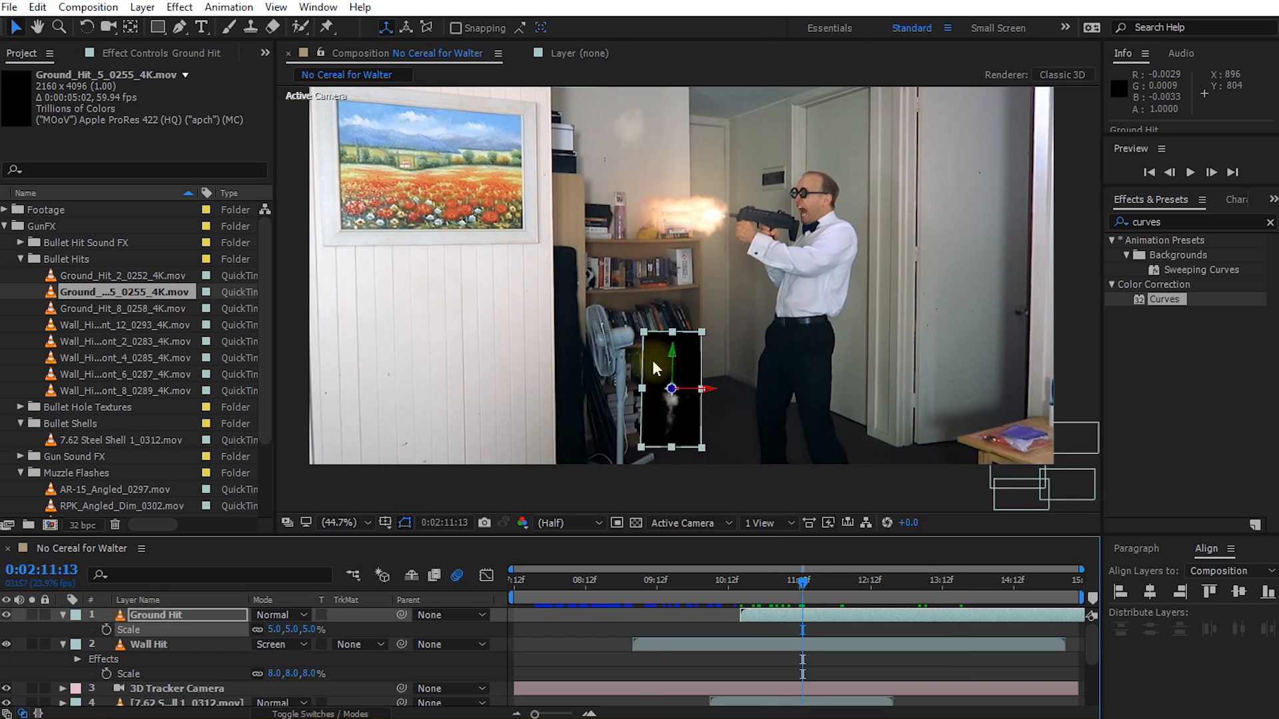
Step: Move the Ground Hit clip to the floor beside the bookshelf's base with a slight 3D tilt, and play back the shot
key("v")
left_click_drag(674, 363, 724, 398)
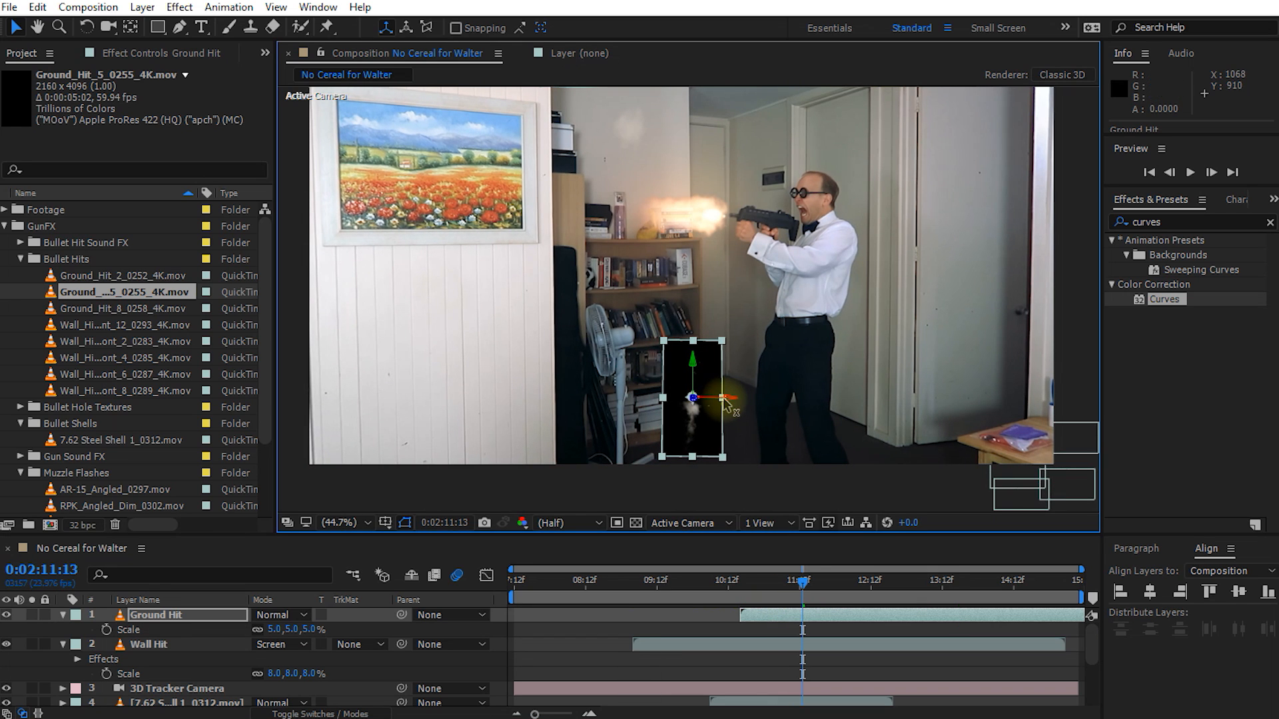
key("w")
left_click_drag(731, 402, 731, 409)
key("v")
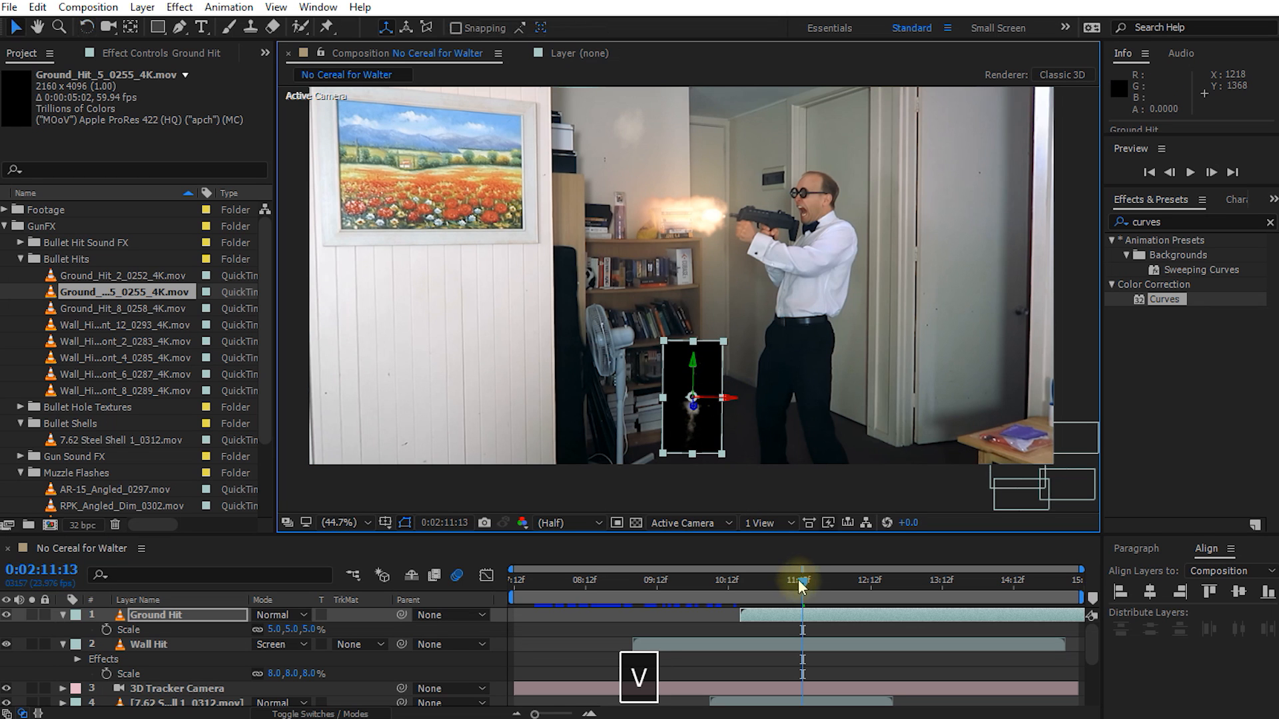
left_click_drag(801, 585, 726, 590)
key("shift+space")
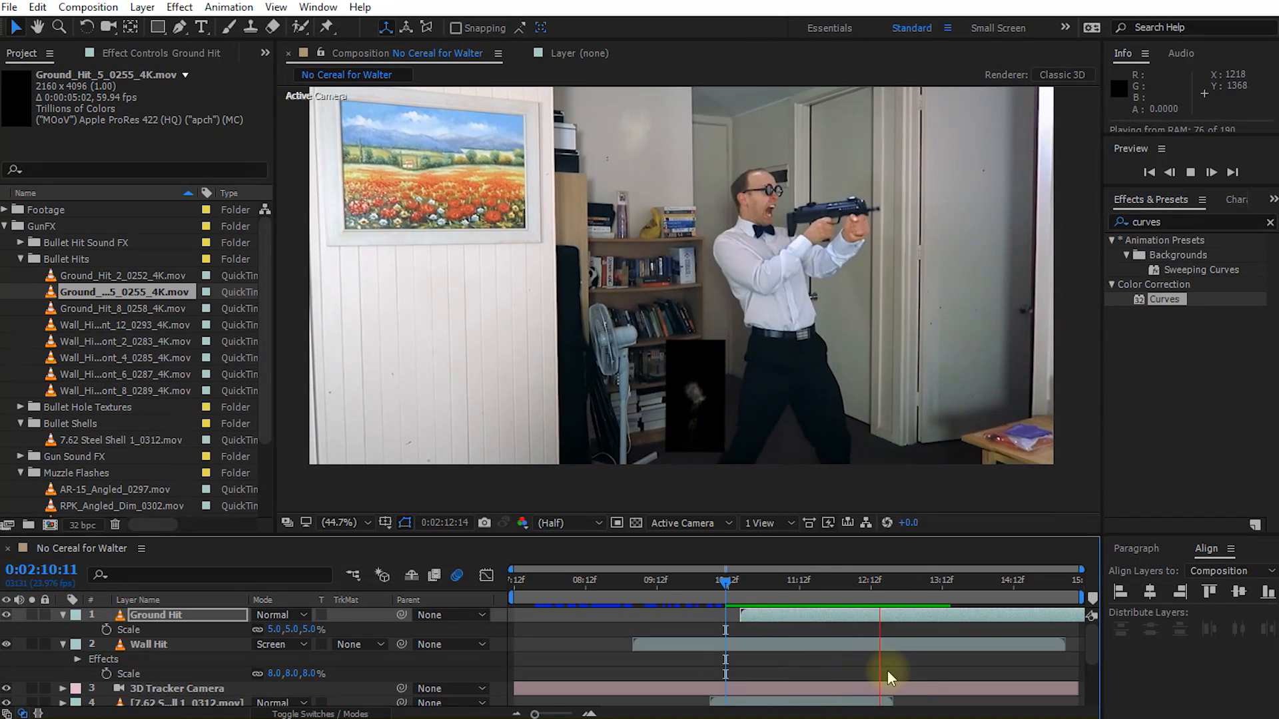
Step: Set the Ground Hit layer's blending mode to Screen and play back the floor impact
key("space")
left_click_drag(825, 585, 829, 586)
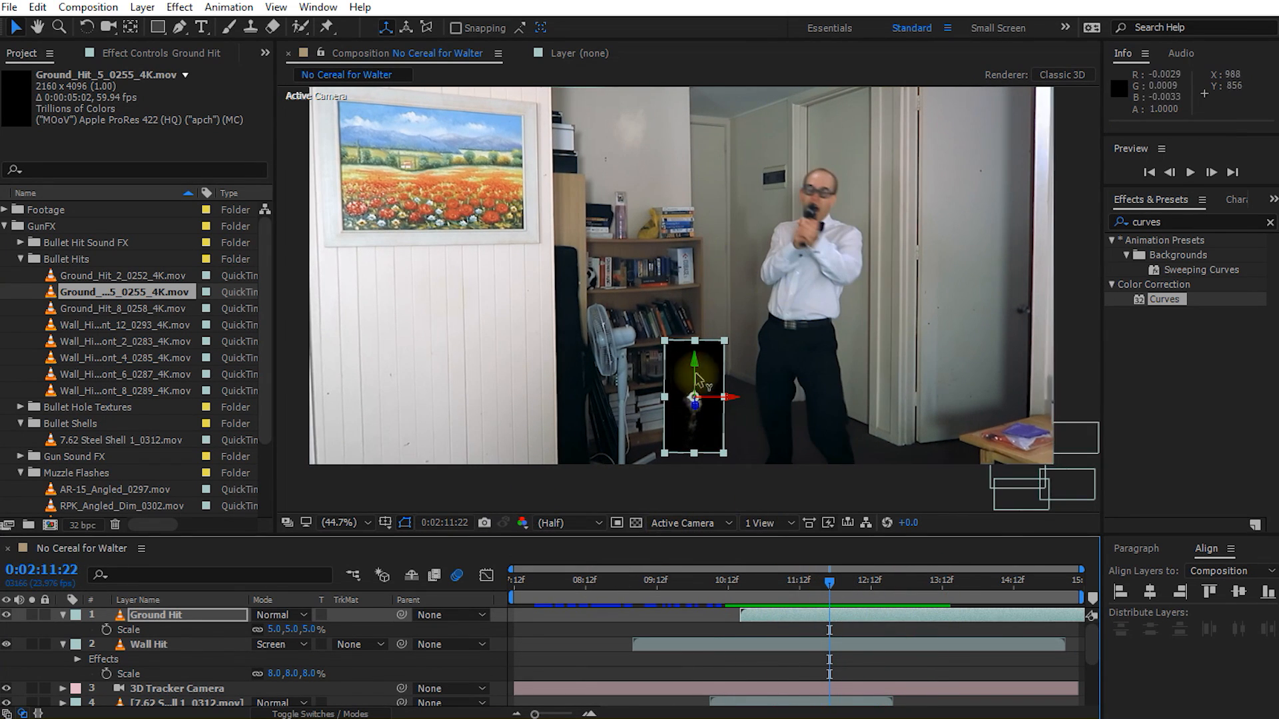
left_click(282, 614)
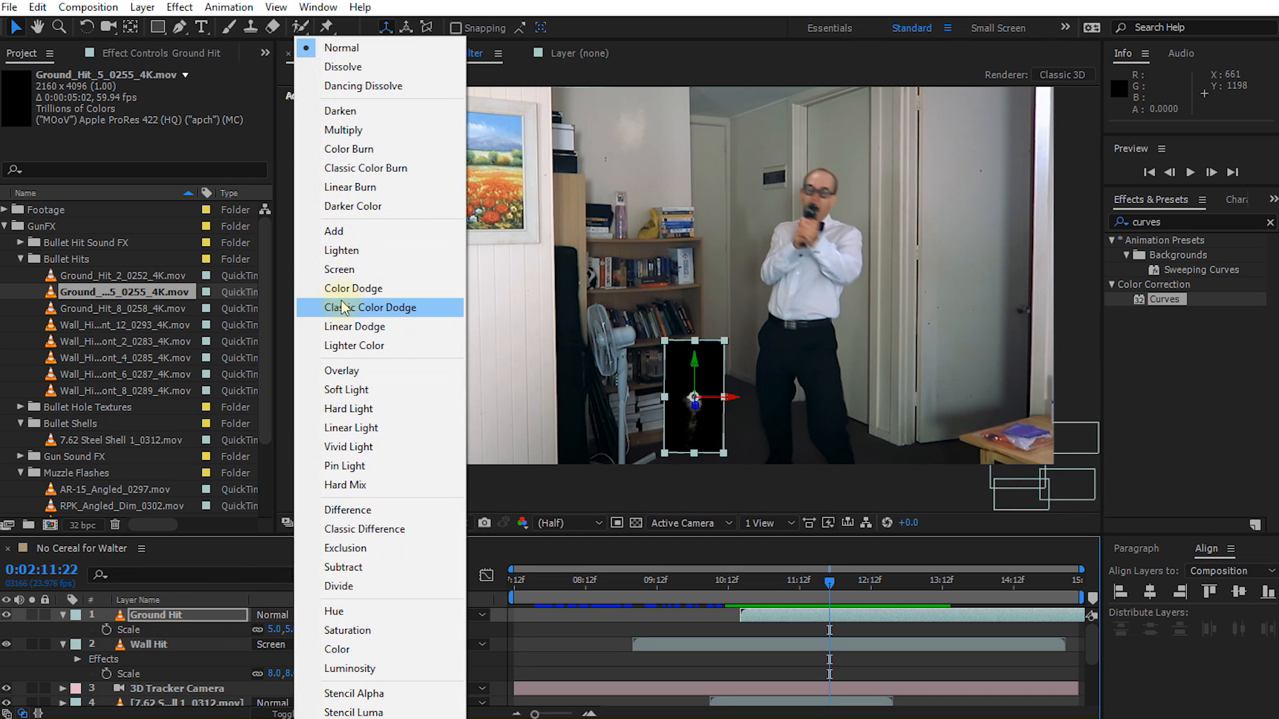
left_click(353, 269)
key("shift+space")
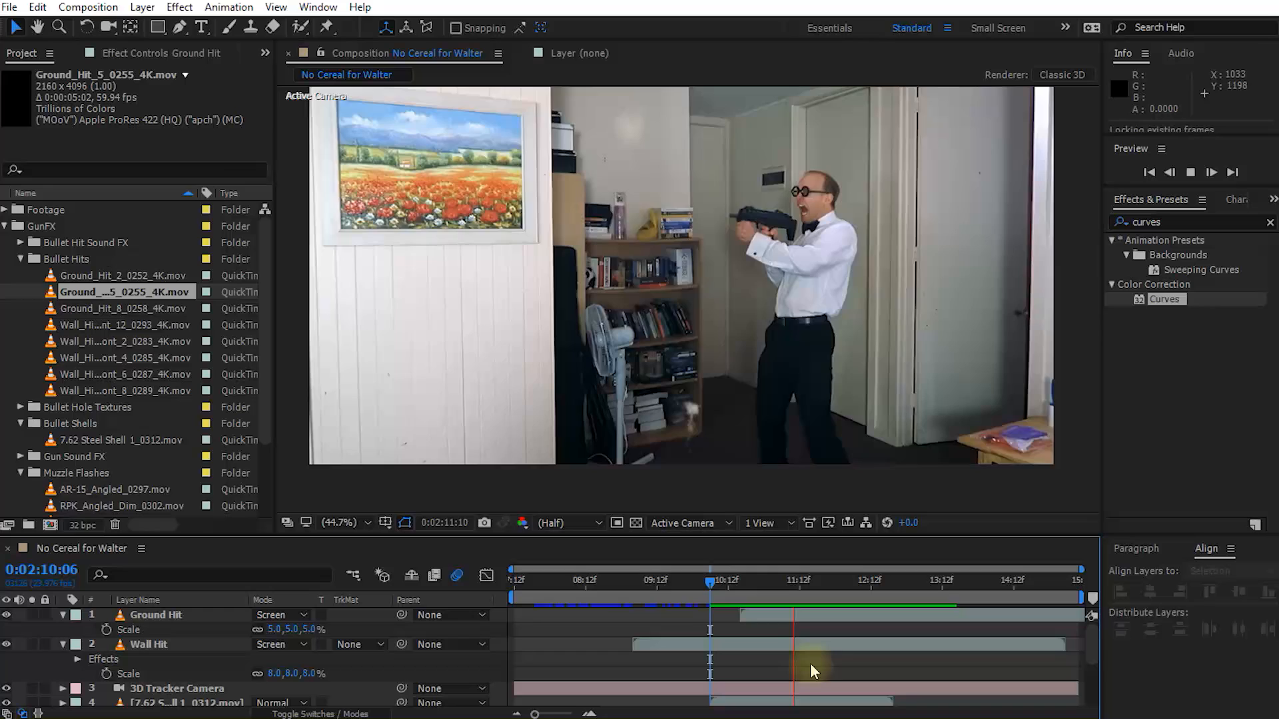
key("space")
Step: Apply the Curves effect to the Ground Hit layer and lower its RGB white point to darken the dust
left_click(831, 584)
left_click_drag(828, 587, 793, 583)
left_click(160, 614)
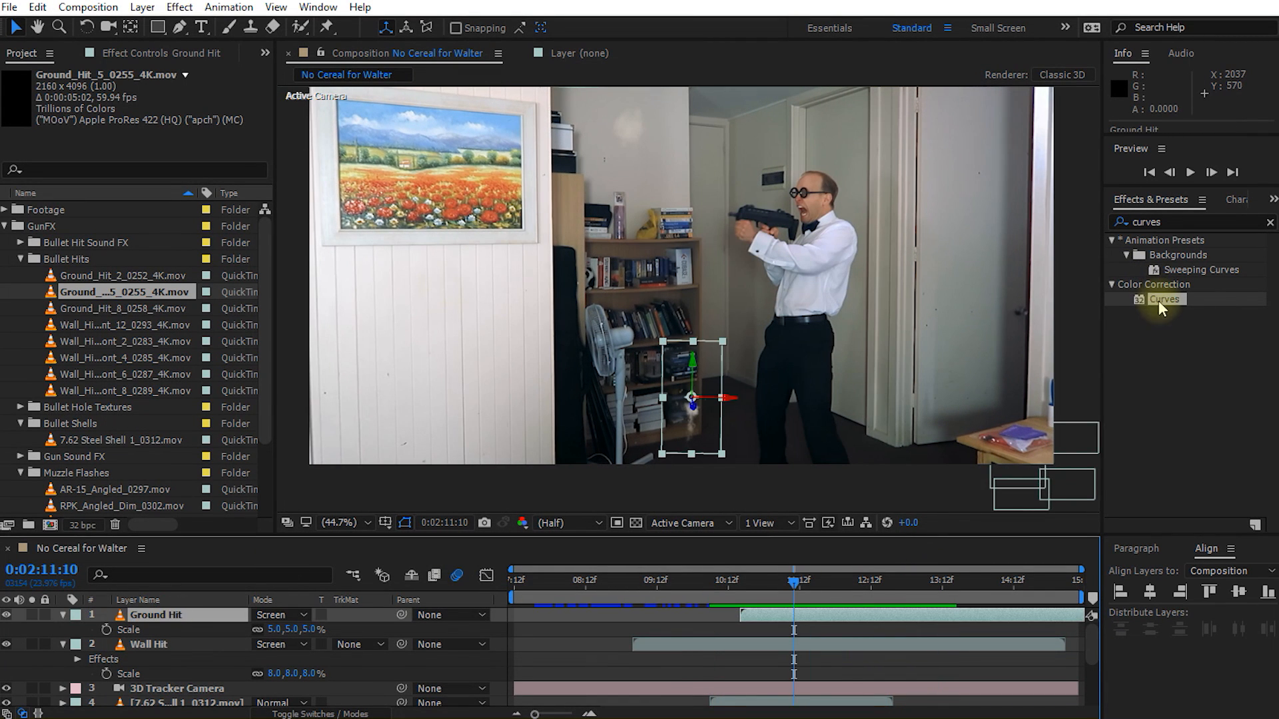
double_click(1164, 299)
left_click_drag(242, 166, 272, 247)
left_click_drag(793, 585, 847, 598)
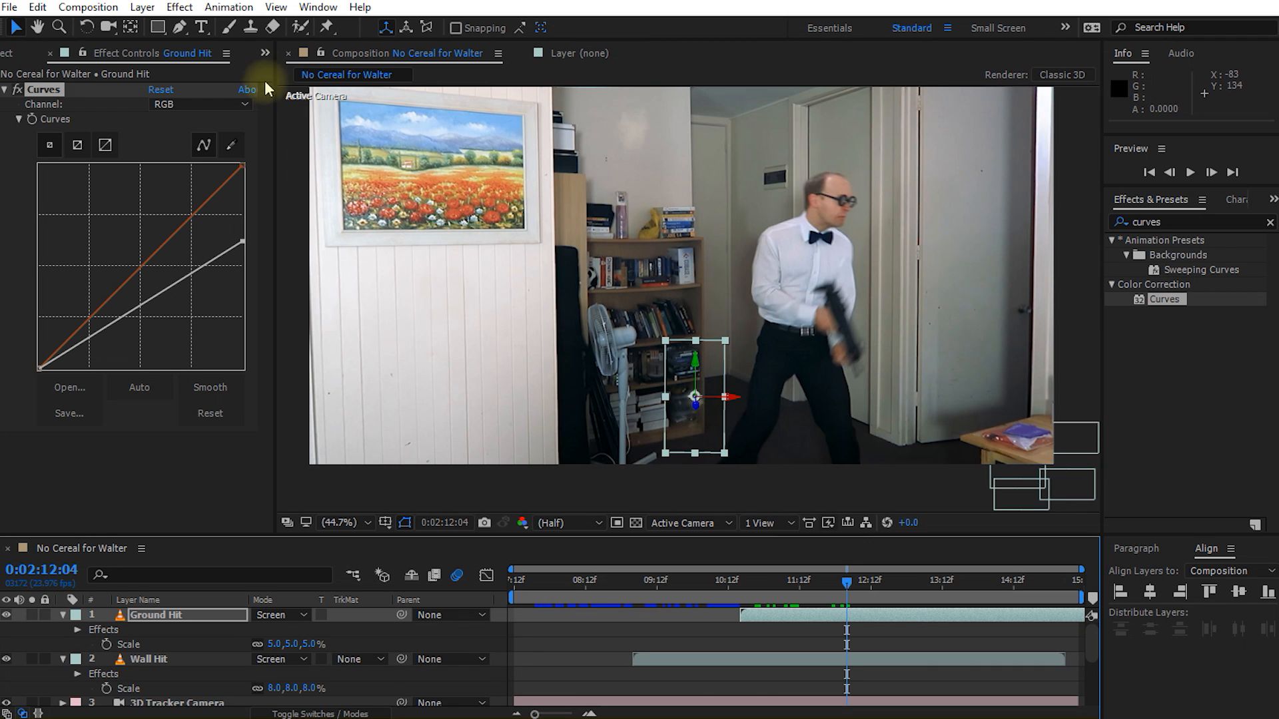
Step: Return to the project files, collapse the Bullet Hits folder and expand the Bullet Hole Textures folder
left_click(265, 52)
left_click(322, 75)
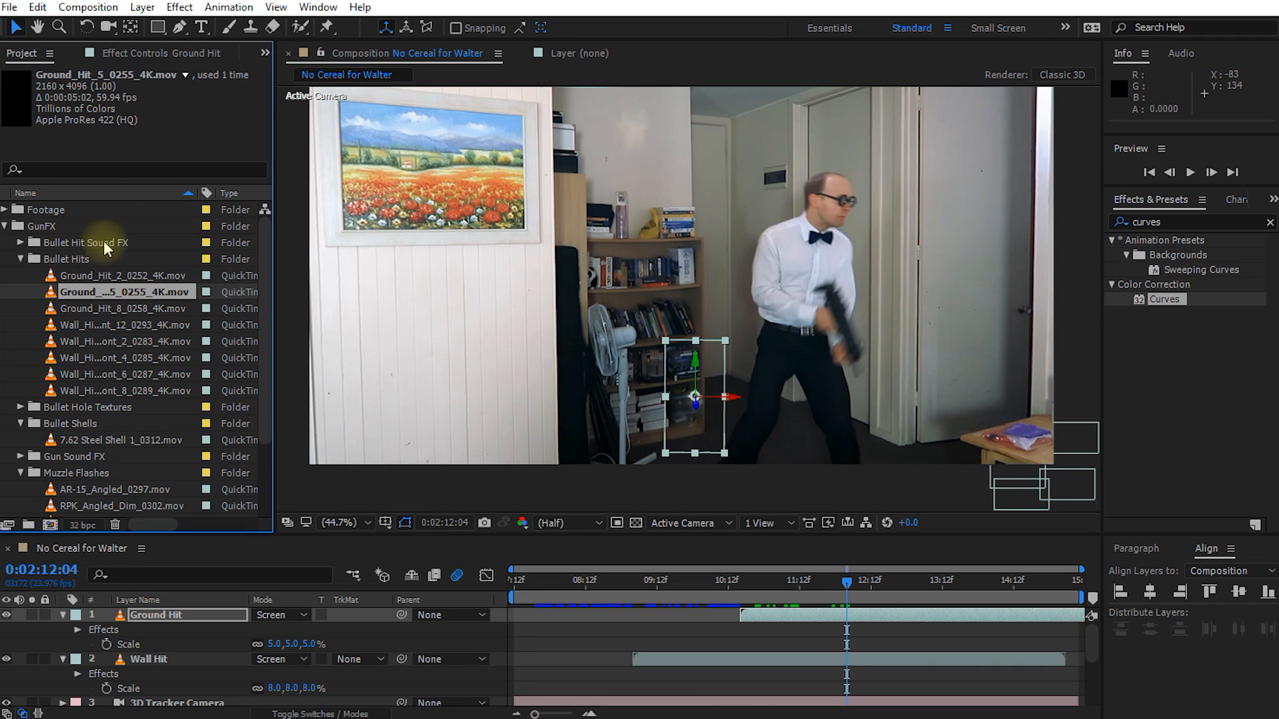
left_click(20, 260)
left_click(40, 226)
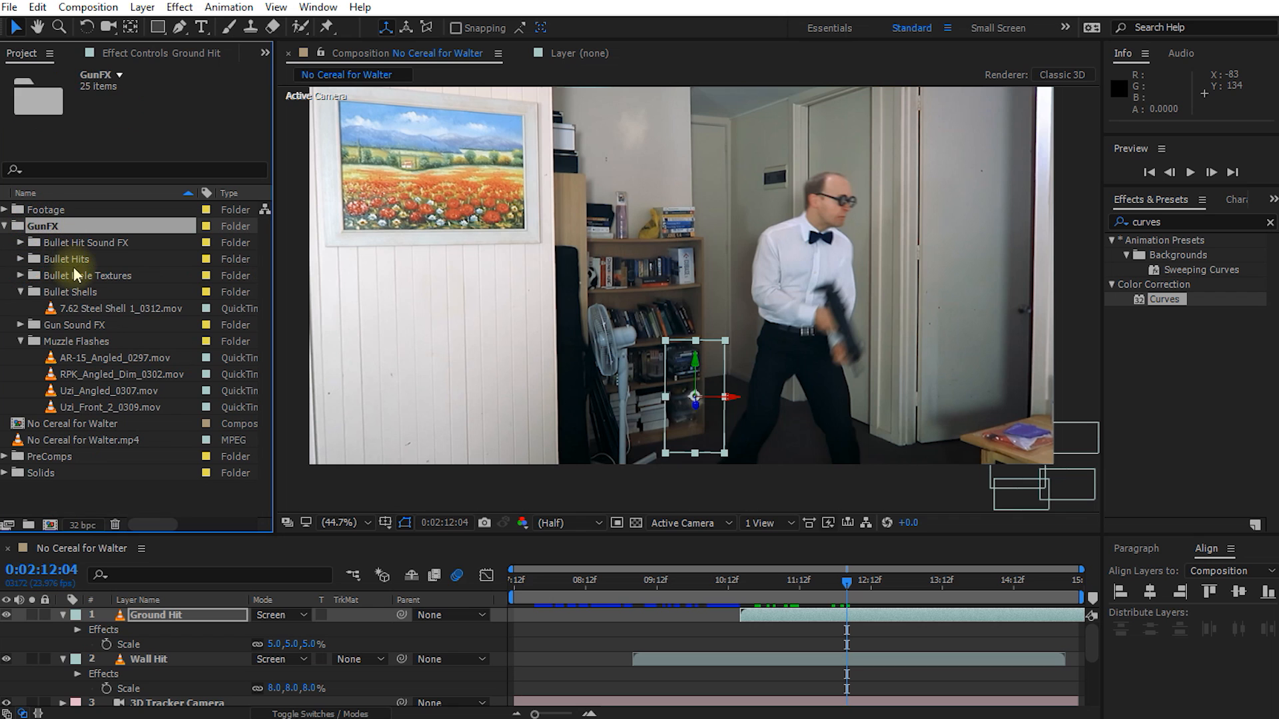
left_click(56, 274)
left_click(20, 276)
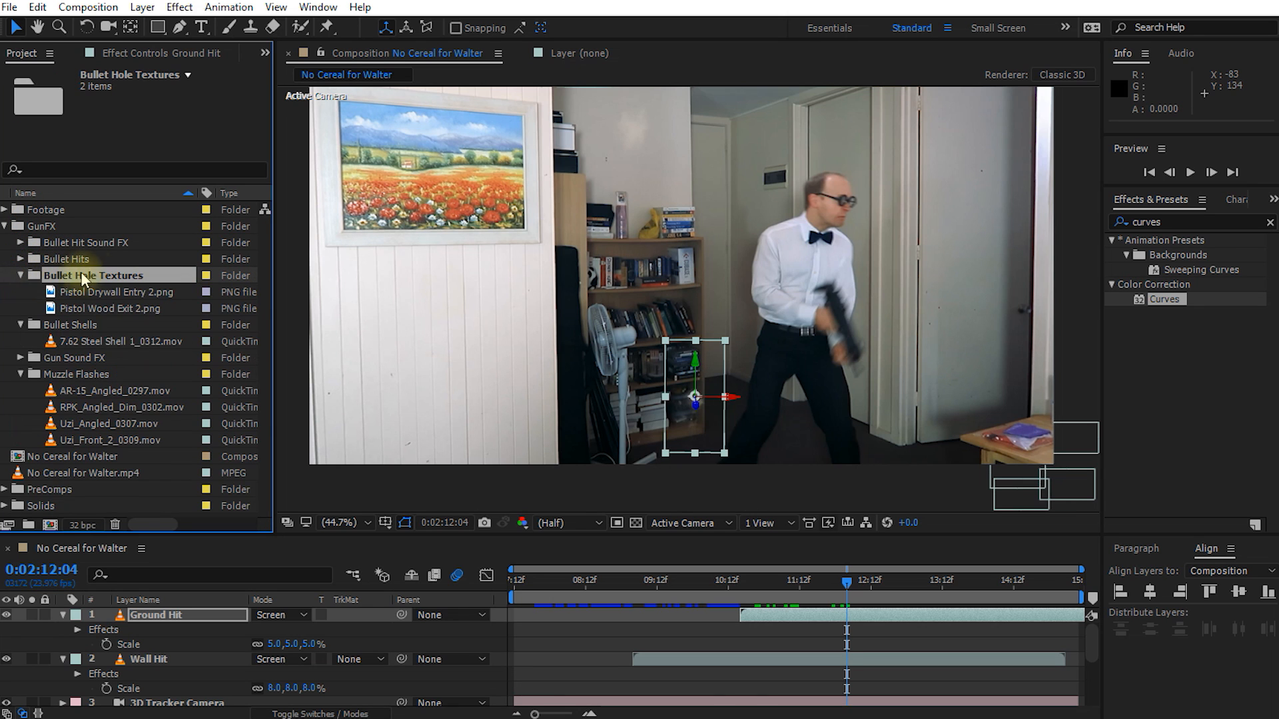
Step: Preview the textures Pistol Drywall Entry 2.png and Pistol Wood Exit 2.png in the Bullet Hole Textures folder
left_click(107, 292)
left_click(110, 308)
left_click(105, 292)
left_click(98, 275)
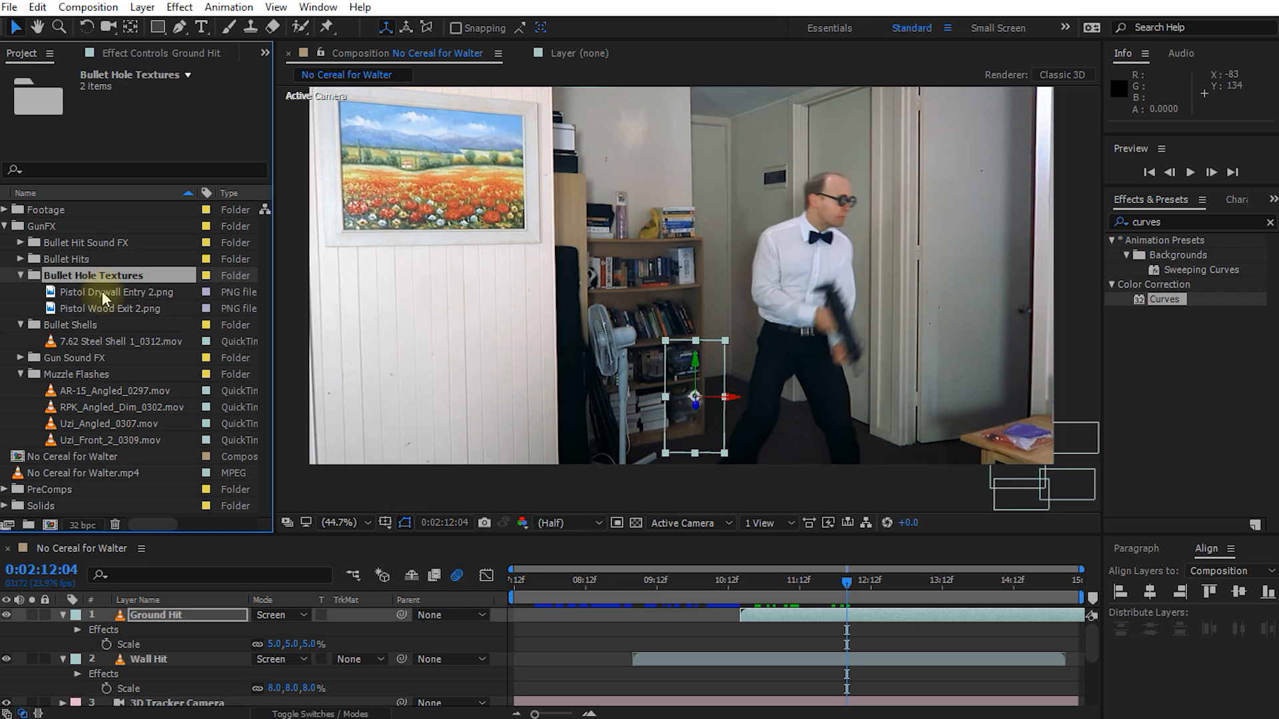
left_click(102, 292)
left_click(97, 308)
left_click(99, 292)
left_click(89, 308)
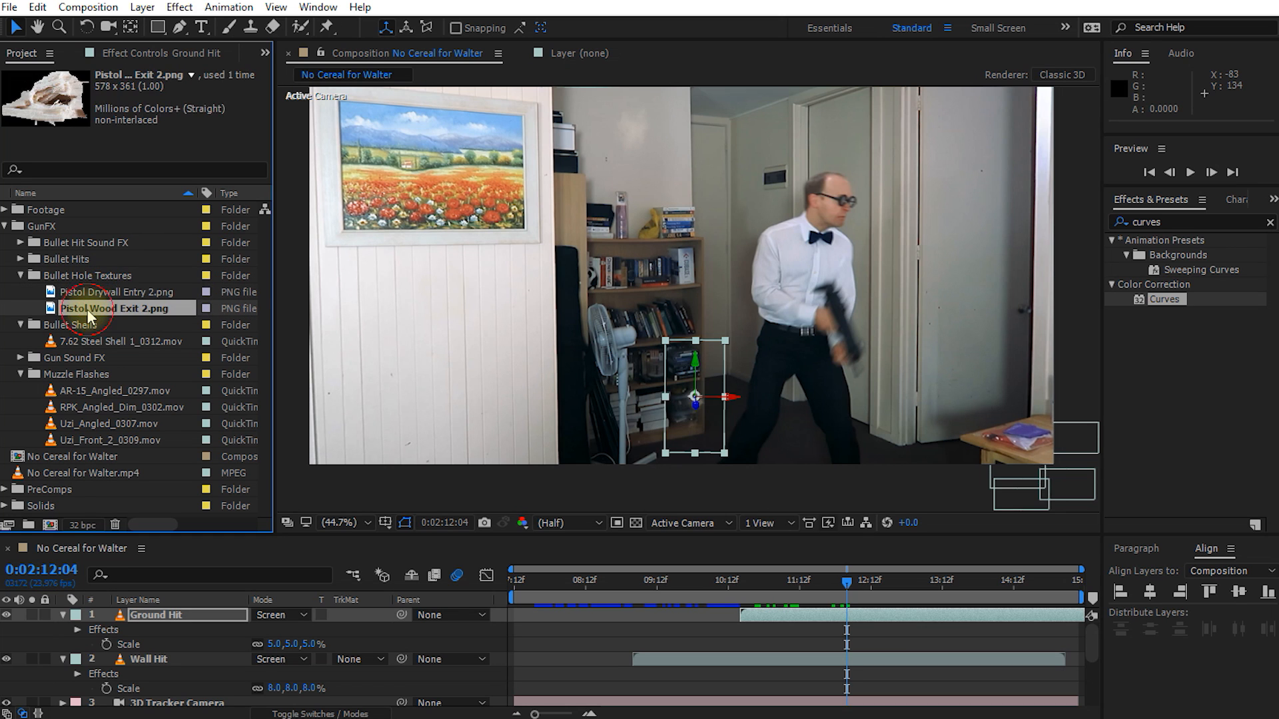
left_click_drag(89, 308, 171, 349)
left_click_drag(100, 291, 834, 472)
Step: Go to 0:02:09:04, where the Wall Hit clip starts, and collapse the open properties of all layers
left_click_drag(843, 585, 633, 602)
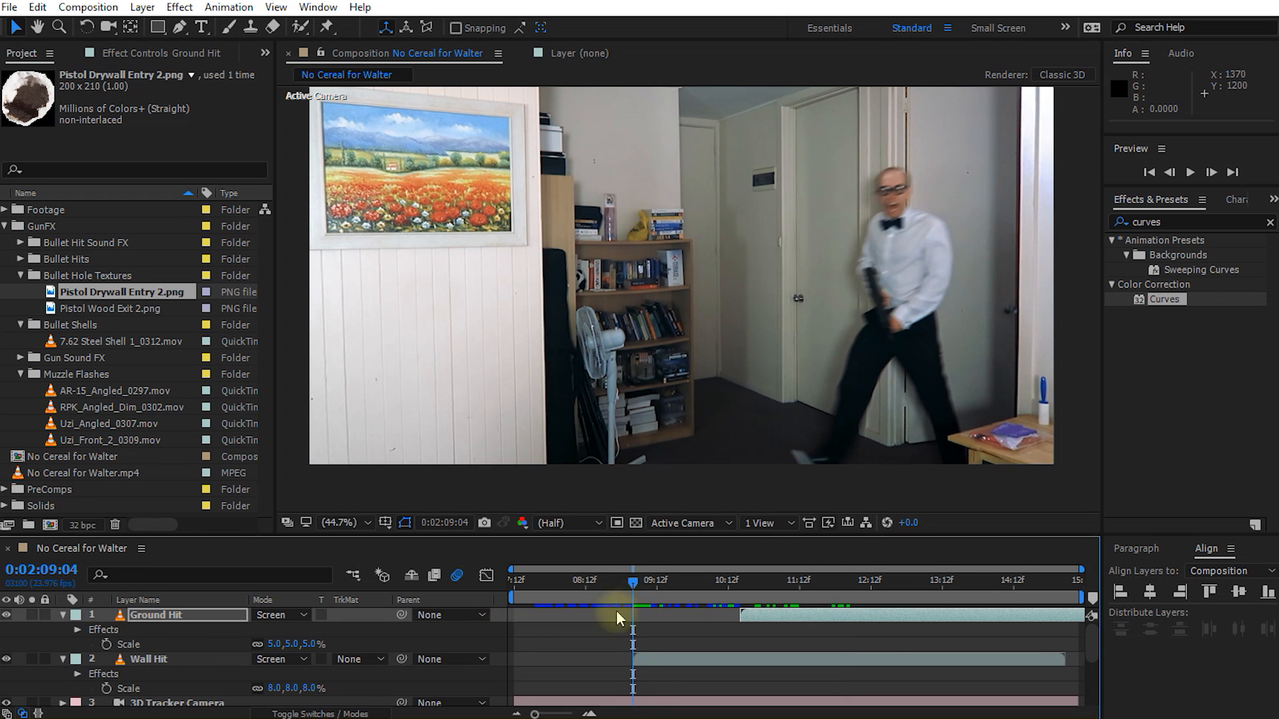
left_click(153, 659)
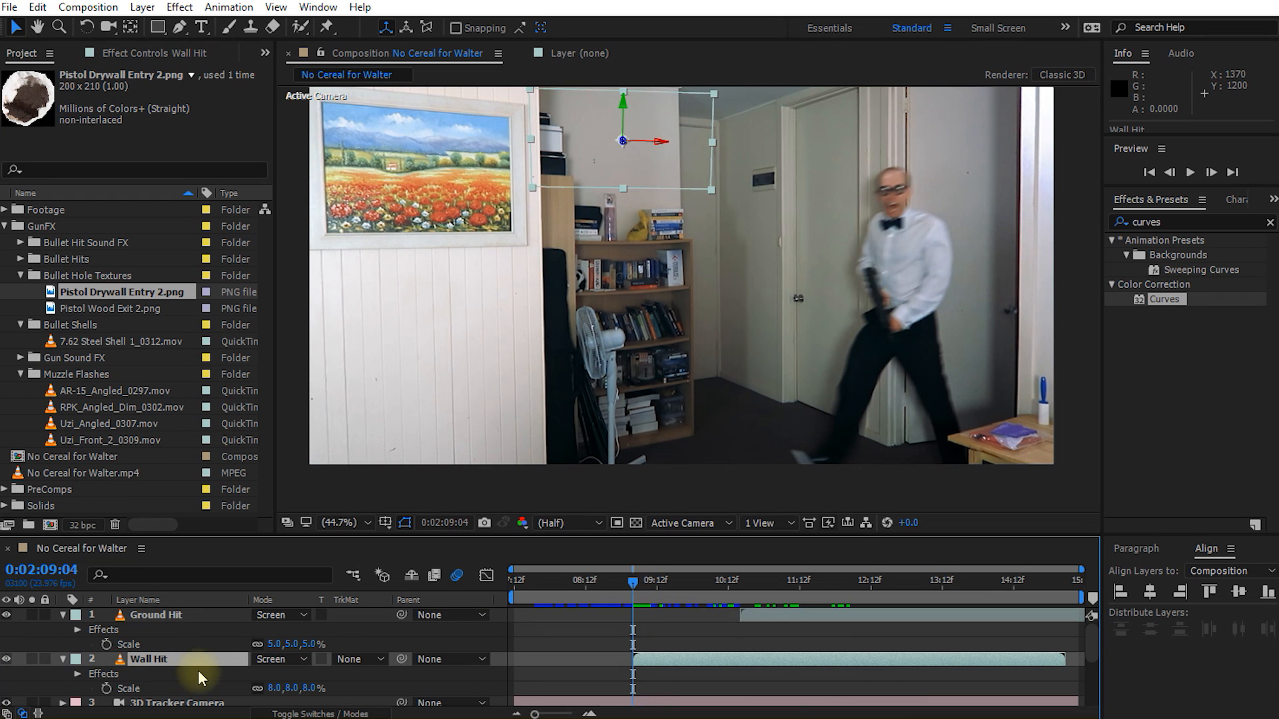
key("ctrl+a")
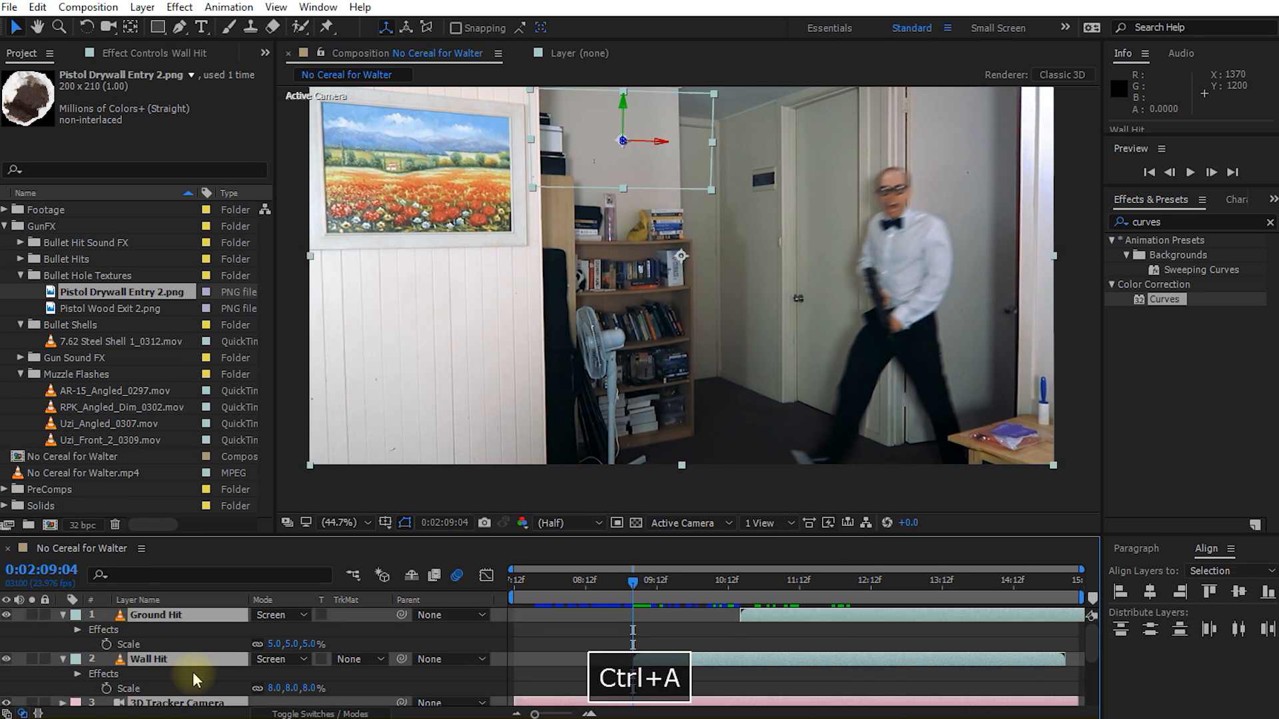
key("u")
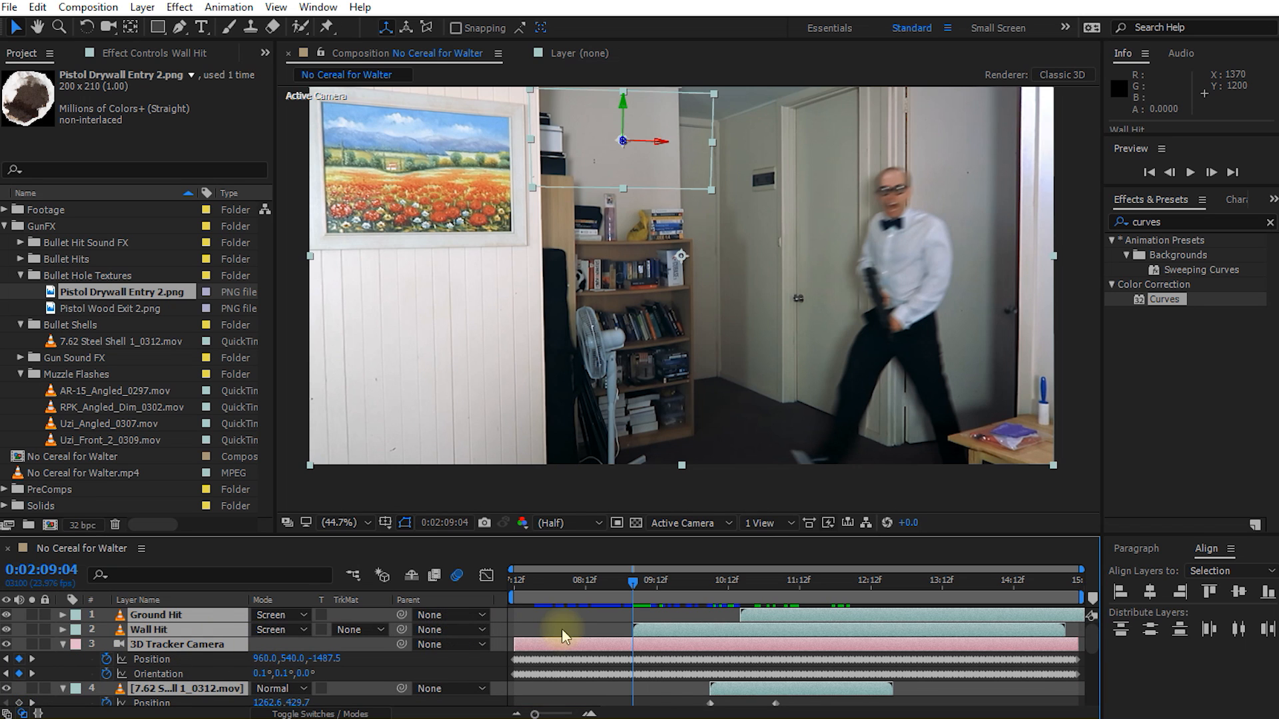
left_click(63, 645)
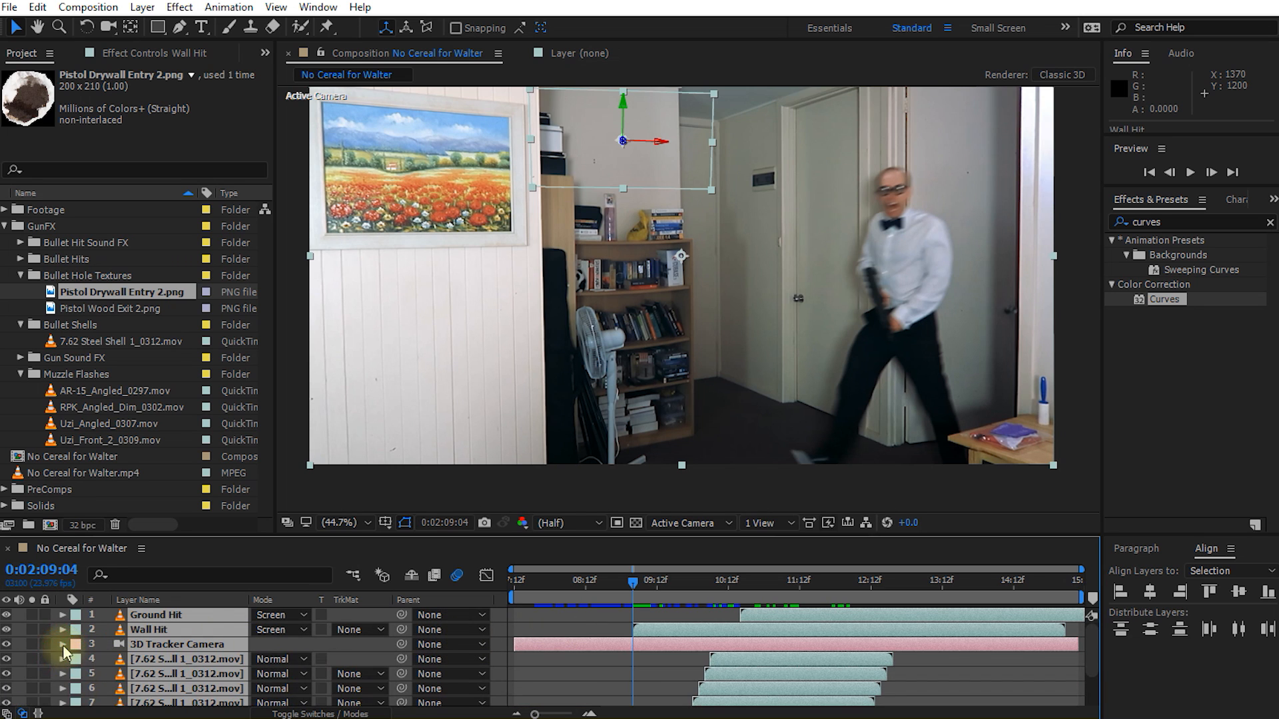
left_click(610, 627)
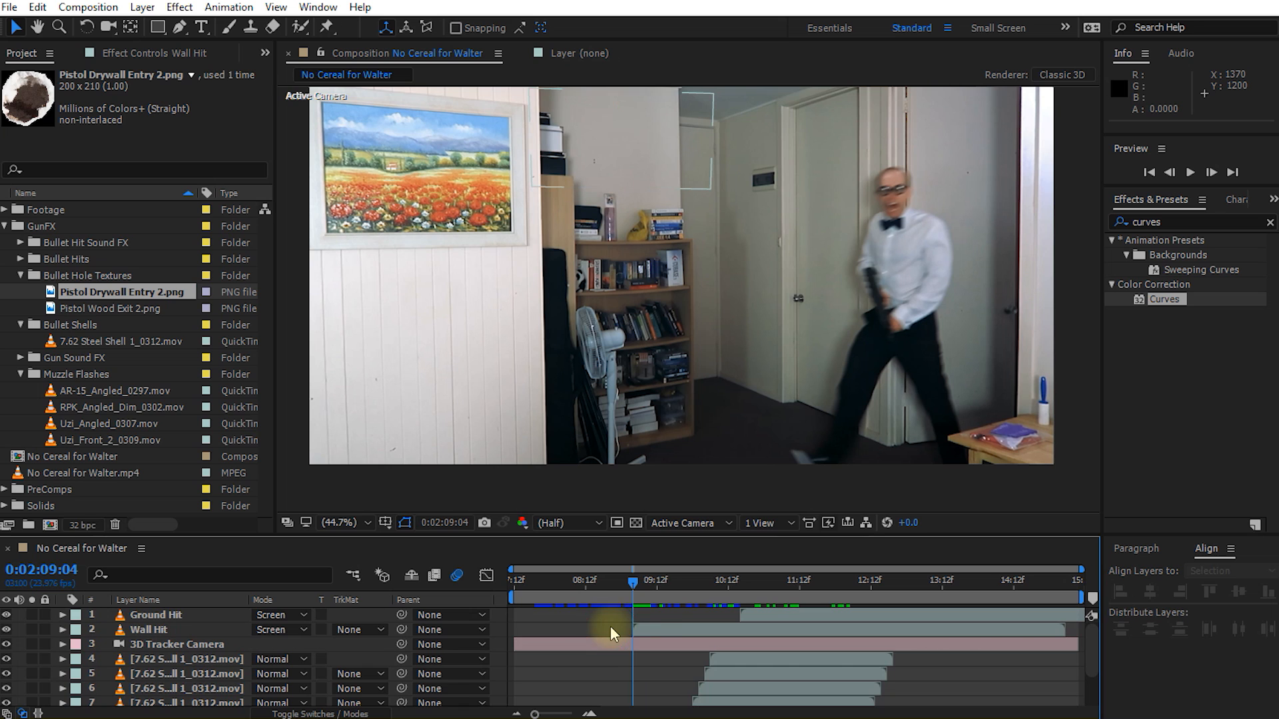
Step: Duplicate the Wall Hit layer, place the copy beneath the original and rename it as Wall Hole
left_click(662, 633)
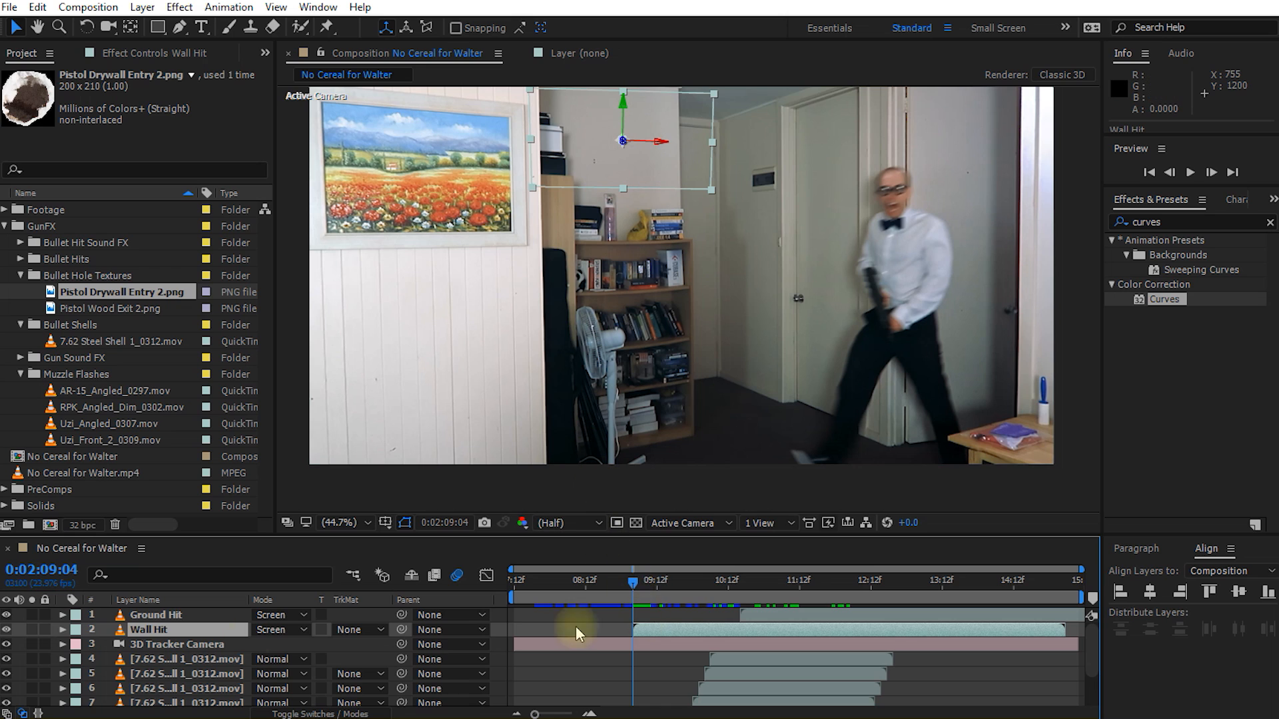
key("ctrl+d")
left_click_drag(159, 633, 163, 647)
key("Return")
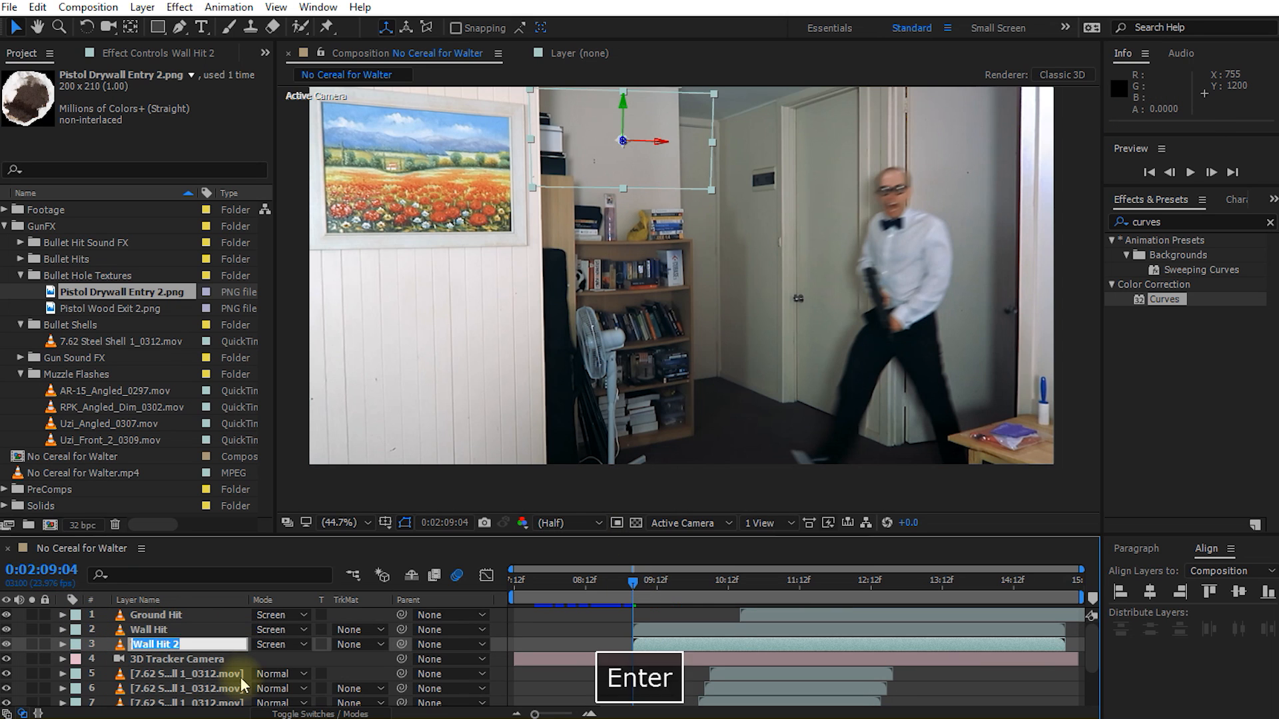
type("Wall Hole")
key("Return")
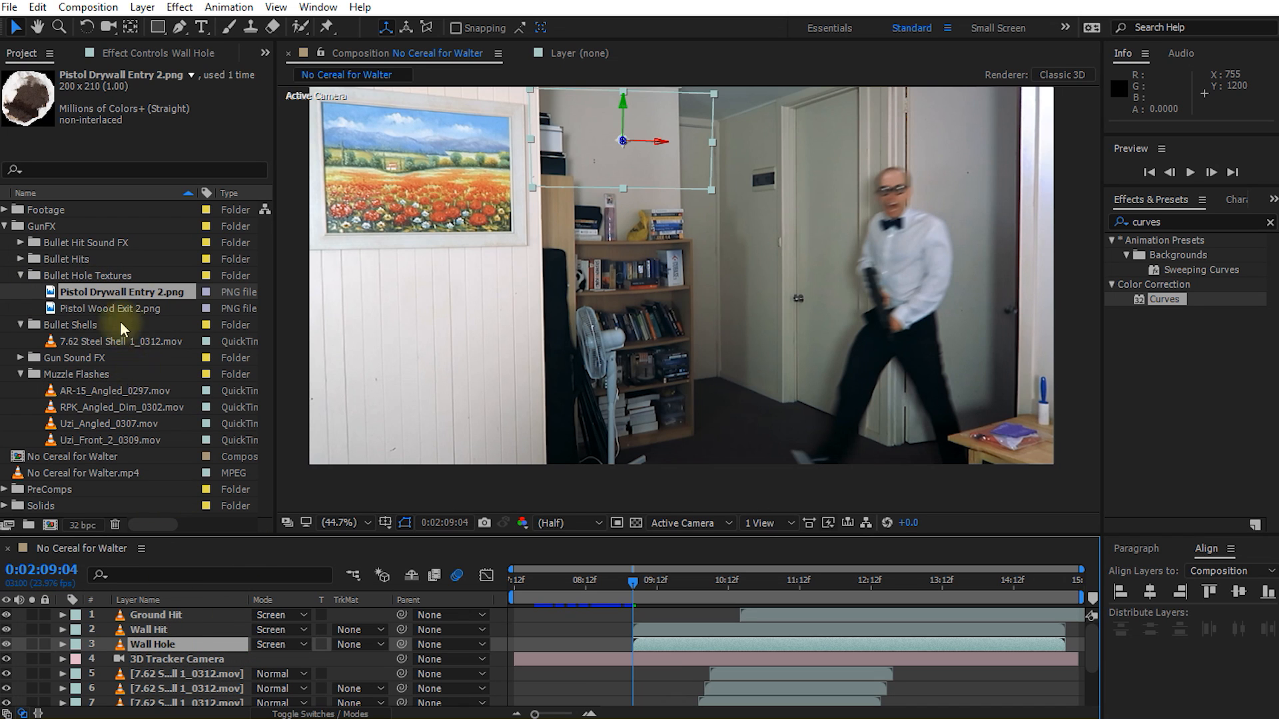
Step: Replace the Wall Hole layer's source with Pistol Drywall Entry 2.png and set its blending mode to Normal
left_click_drag(74, 292, 153, 643)
scroll(589, 153, "up", 3)
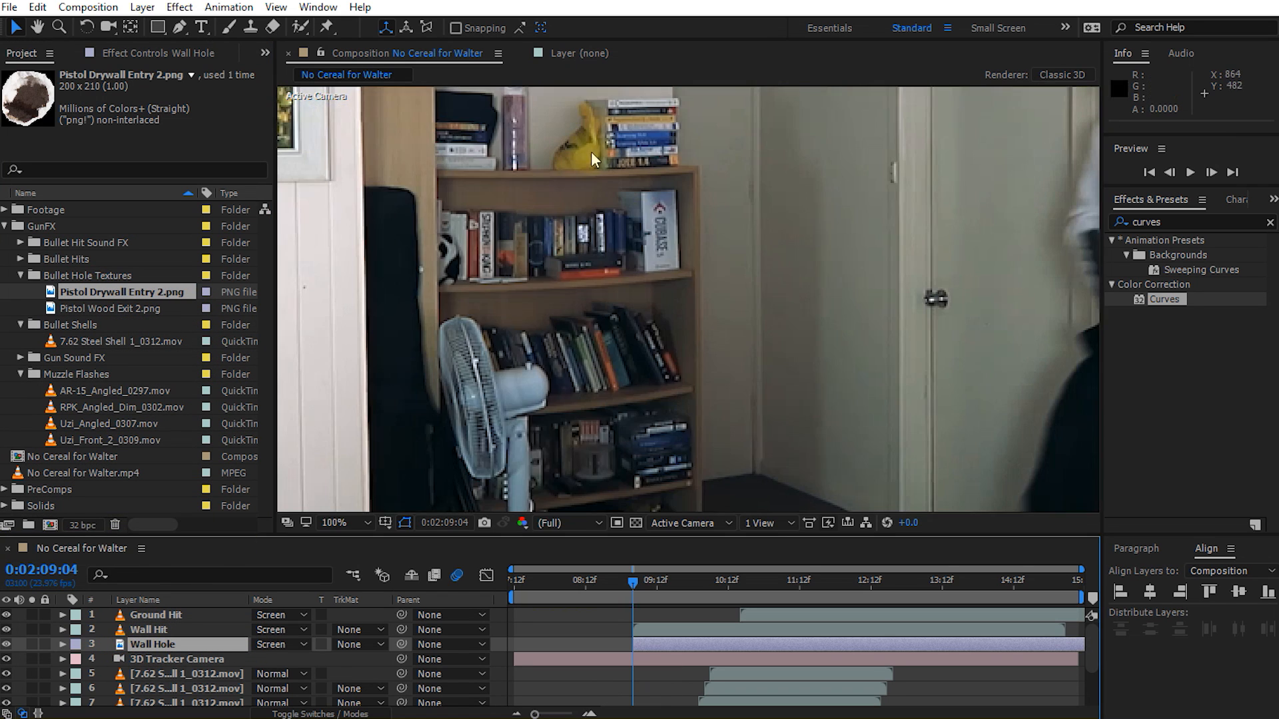
key("space")
left_click_drag(593, 173, 744, 342)
scroll(754, 272, "up", 2)
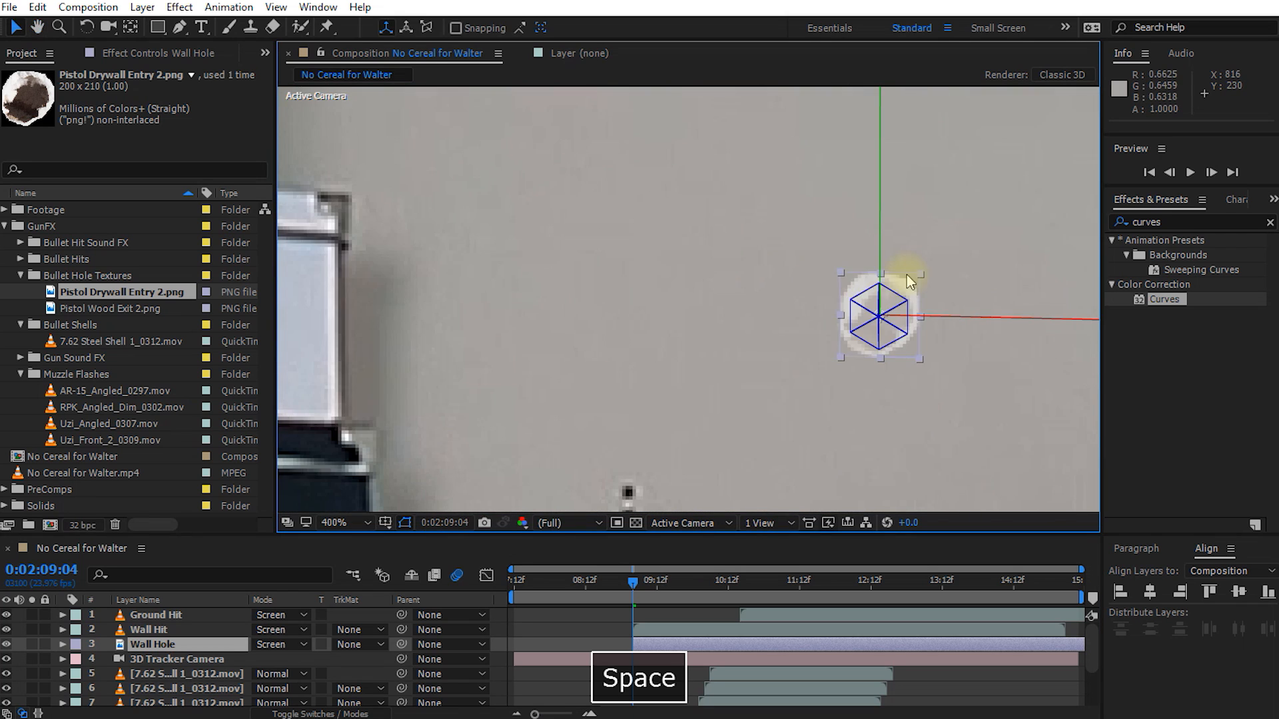
key("space")
left_click_drag(916, 291, 673, 291)
left_click_drag(637, 581, 816, 610)
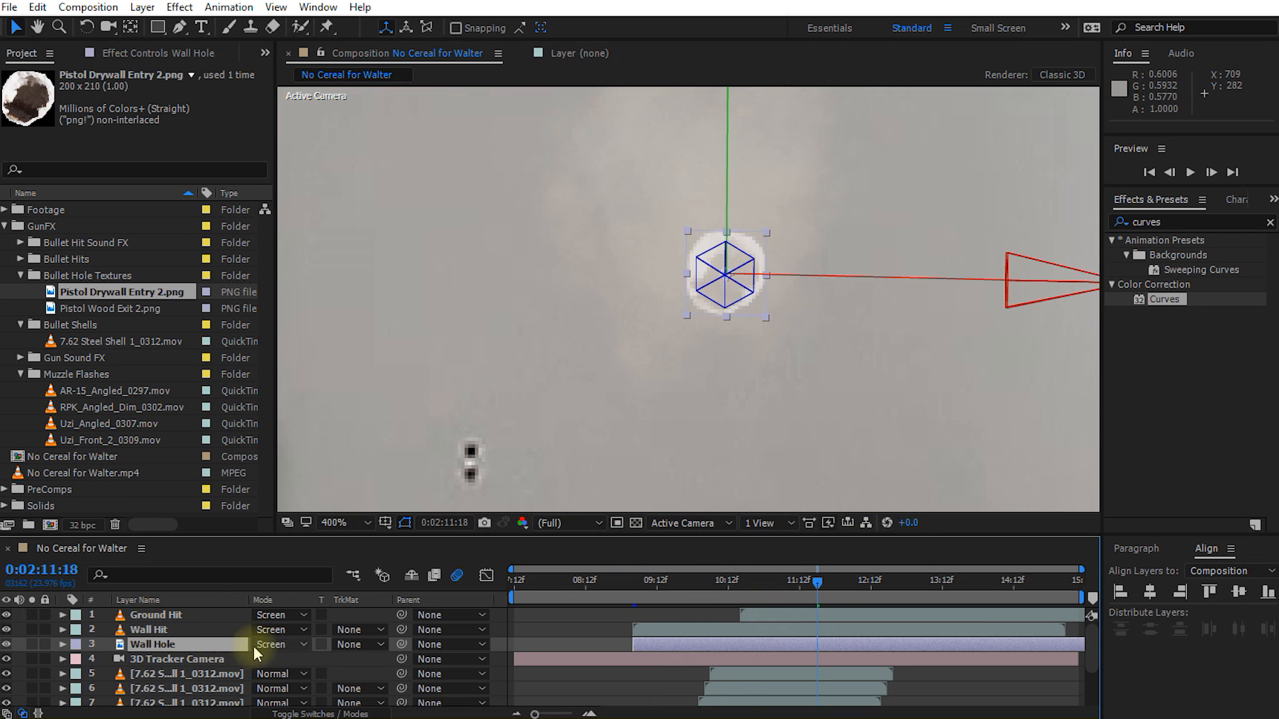
left_click(294, 648)
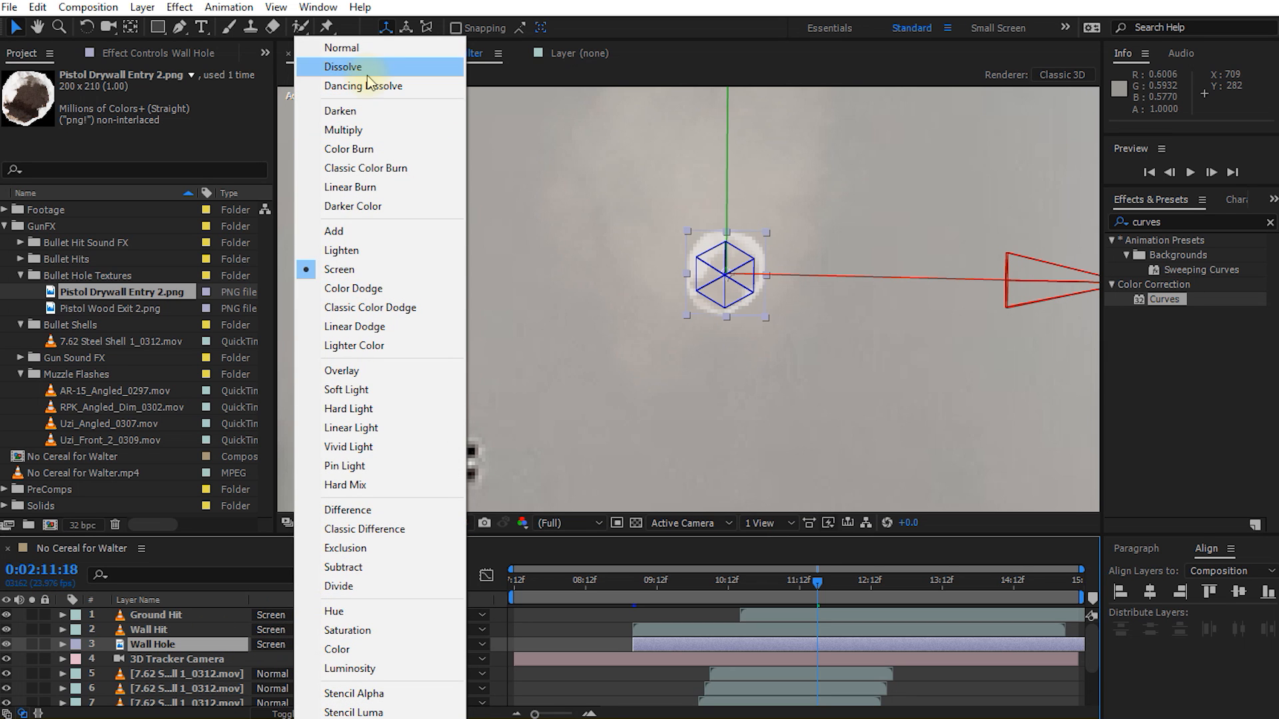
left_click(366, 48)
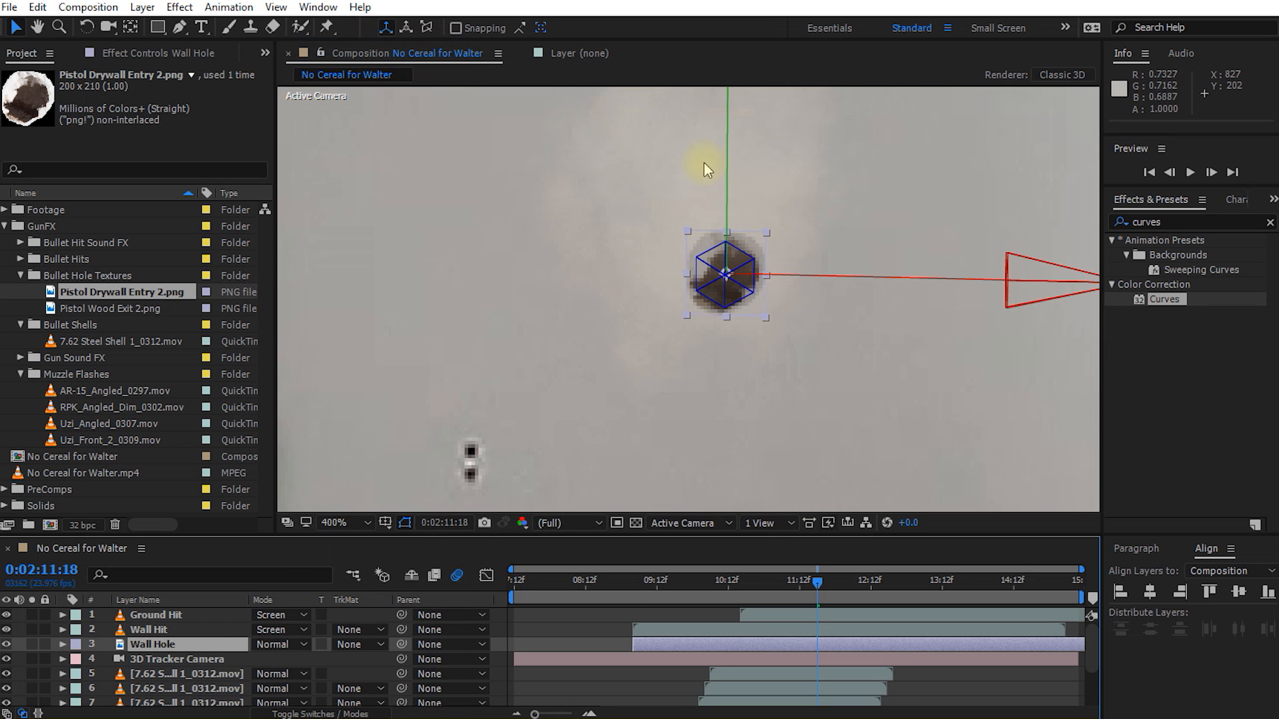
Step: Raise the RGB white point in the Wall Hole layer's Curves effect to lighten the bullet hole slightly
key("comma")
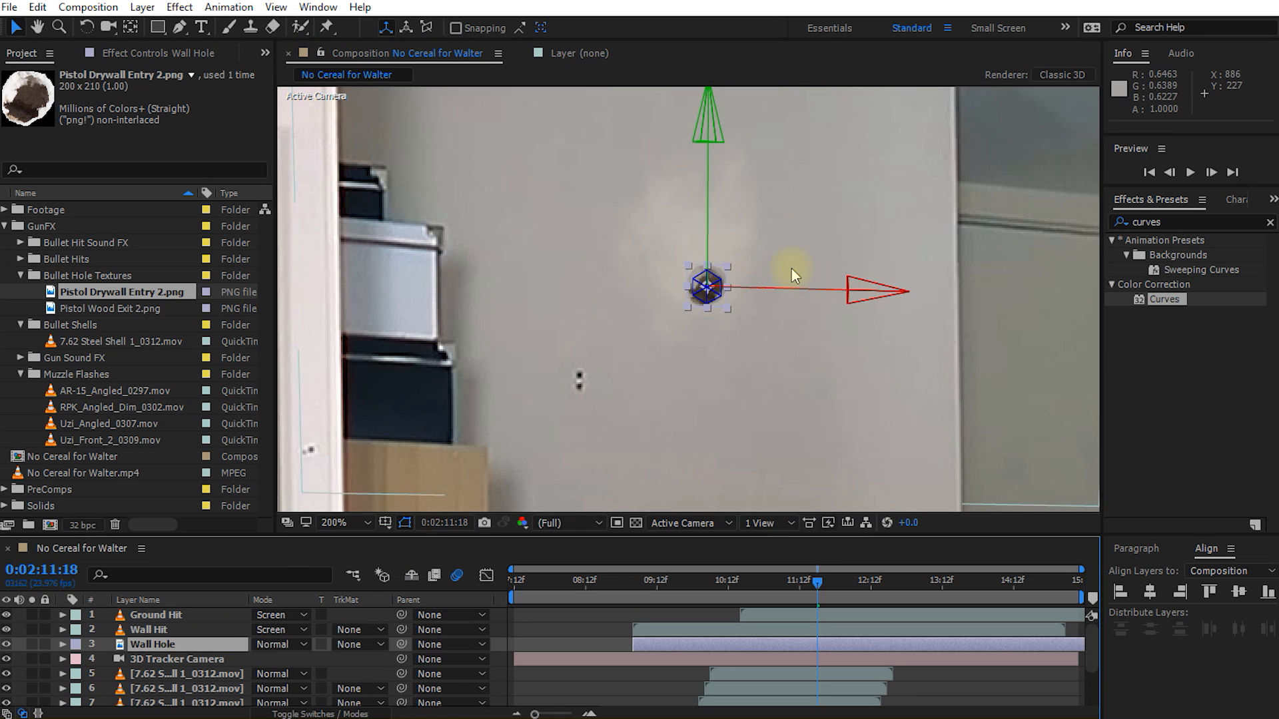
left_click(177, 53)
left_click_drag(244, 257, 245, 224)
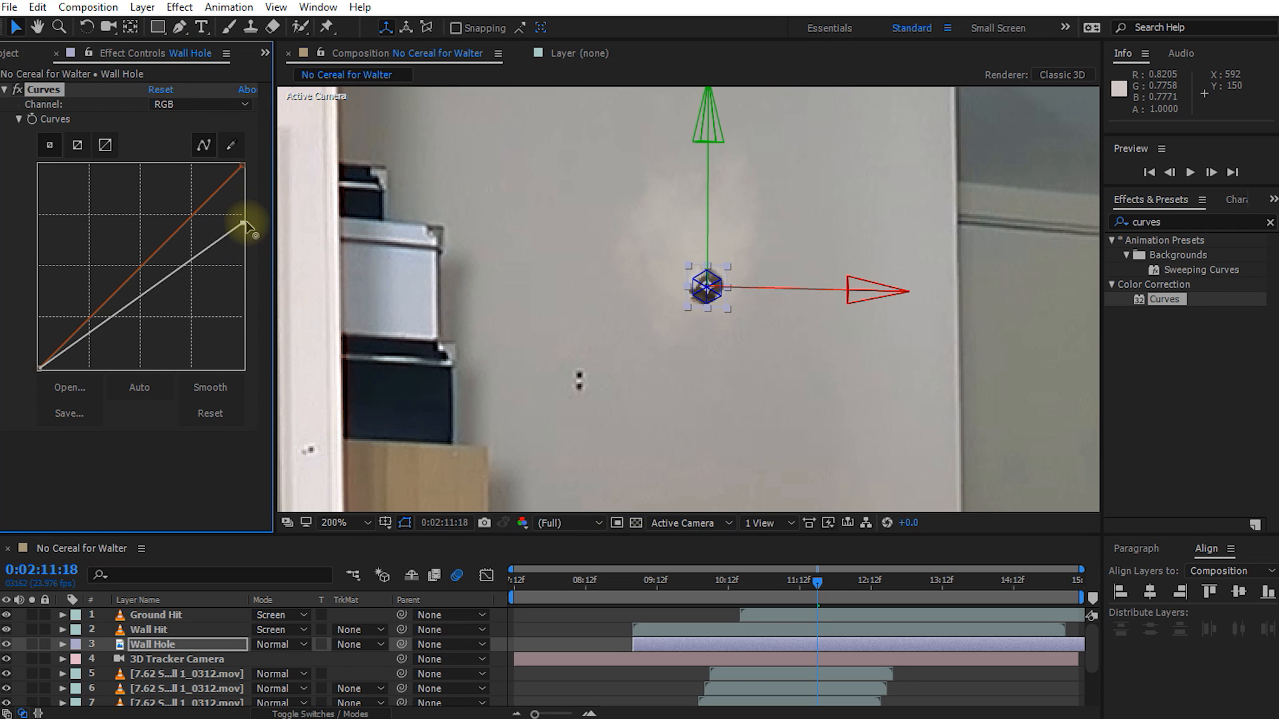
Step: Move the Wall Hole layer up and slightly left onto the dust puff at 0:02:09:09
left_click_drag(743, 593, 646, 587)
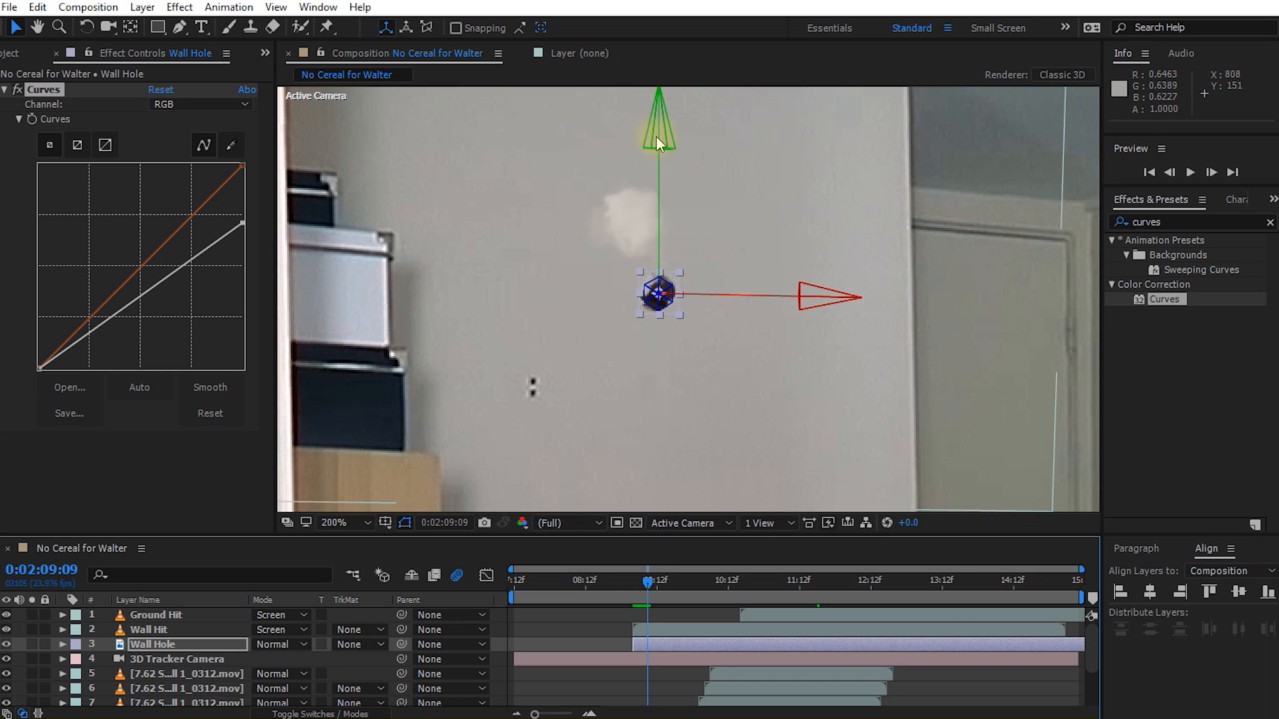
left_click_drag(658, 133, 654, 88)
left_click_drag(821, 225, 804, 224)
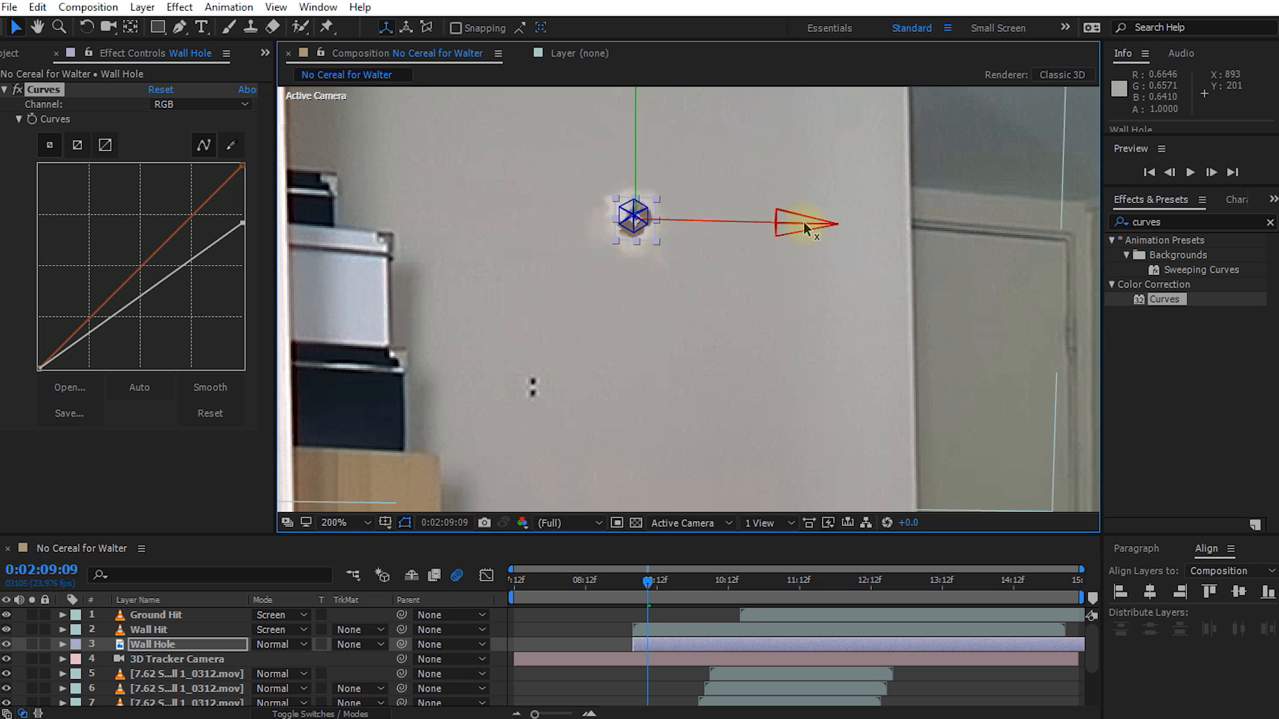
Step: Trim the start of the Wall Hole layer to 0:02:09:05 and play back the wall impact
left_click(635, 583)
left_click_drag(635, 584, 641, 584)
left_click_drag(637, 645, 644, 645)
left_click_drag(643, 585, 635, 585)
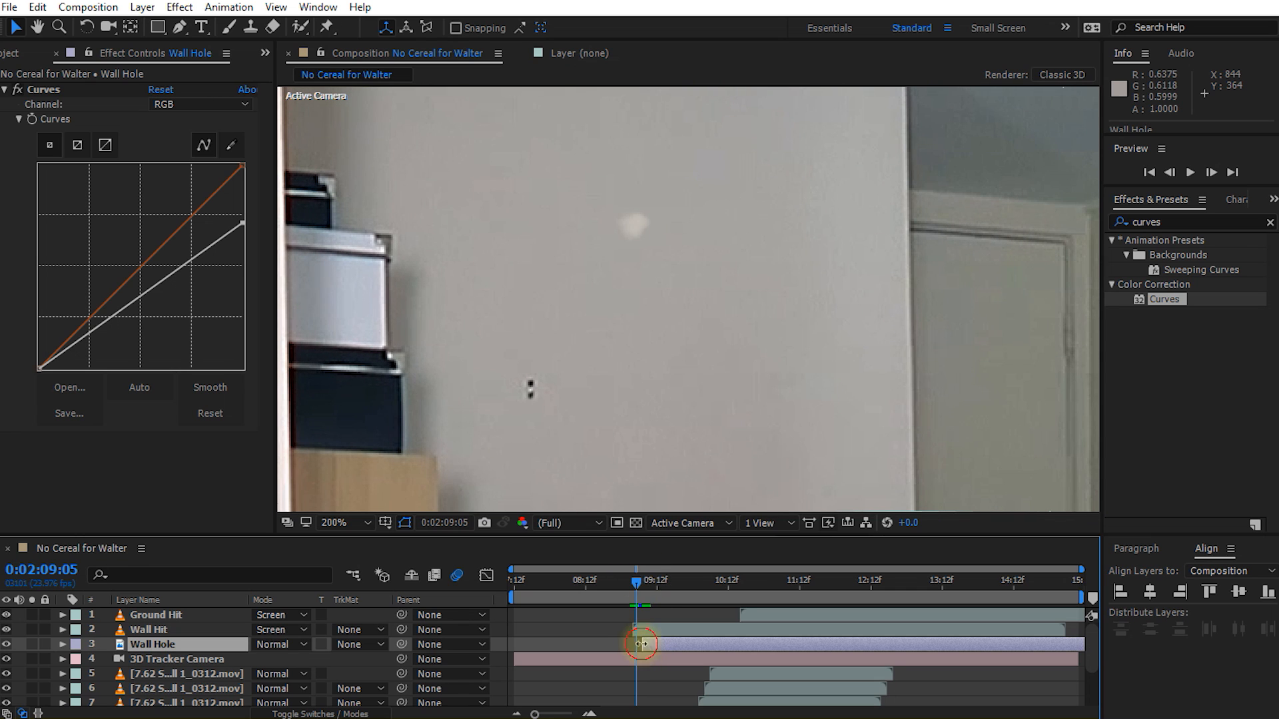
left_click_drag(643, 645, 637, 645)
left_click_drag(637, 578, 593, 604)
key("shift+space")
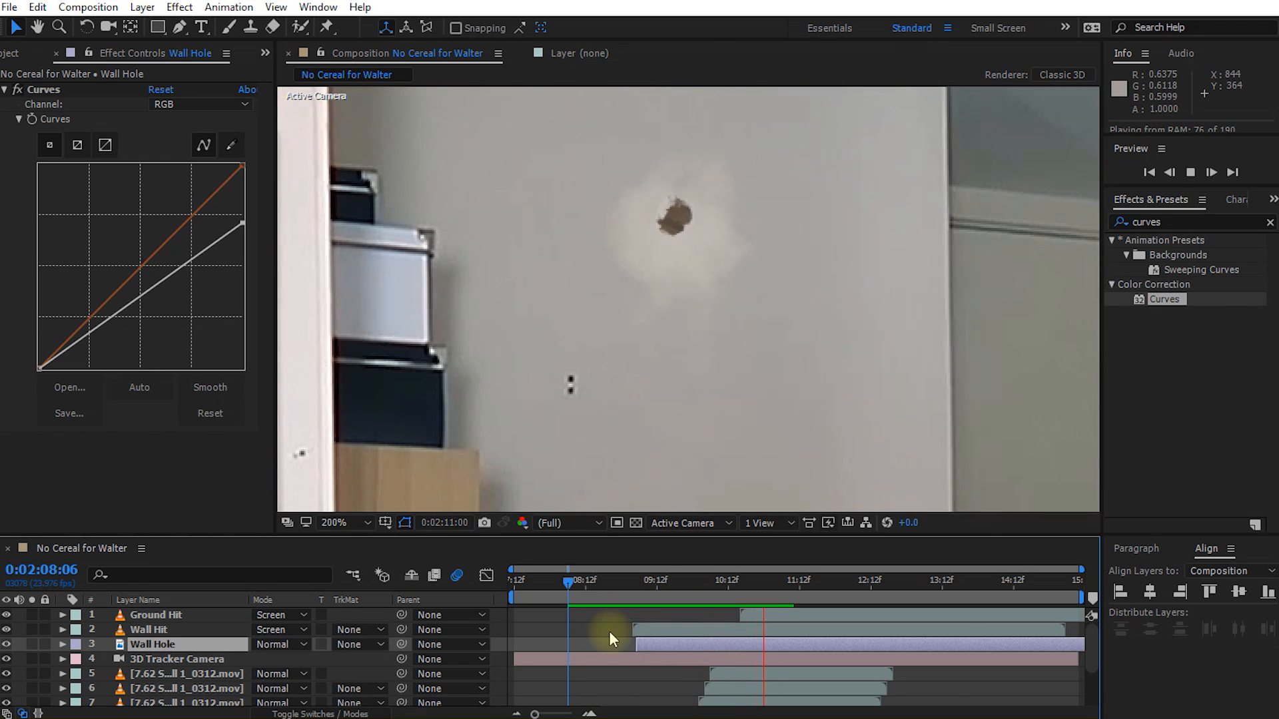
key("space")
key("space")
key("alt+slash")
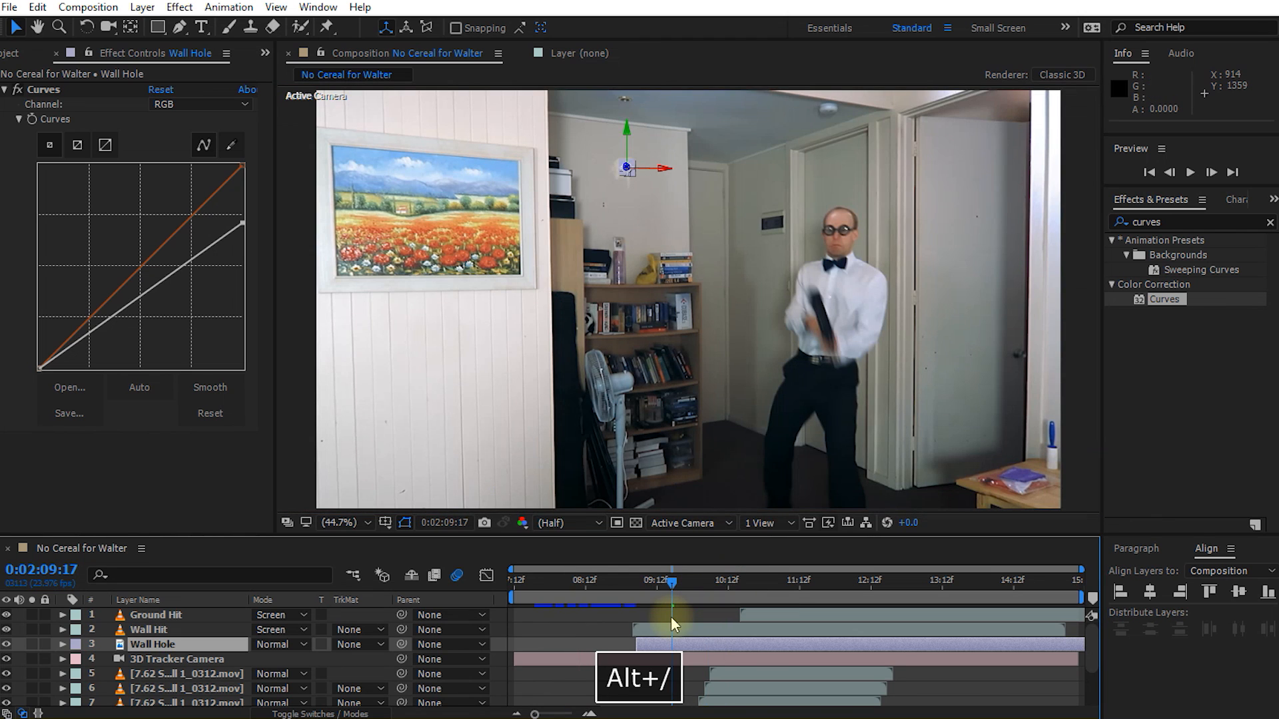
Step: Duplicate the Ground Hit layer, place the copy beneath the original and rename it Ground Hole
left_click_drag(684, 585, 756, 593)
scroll(706, 474, "up", 3)
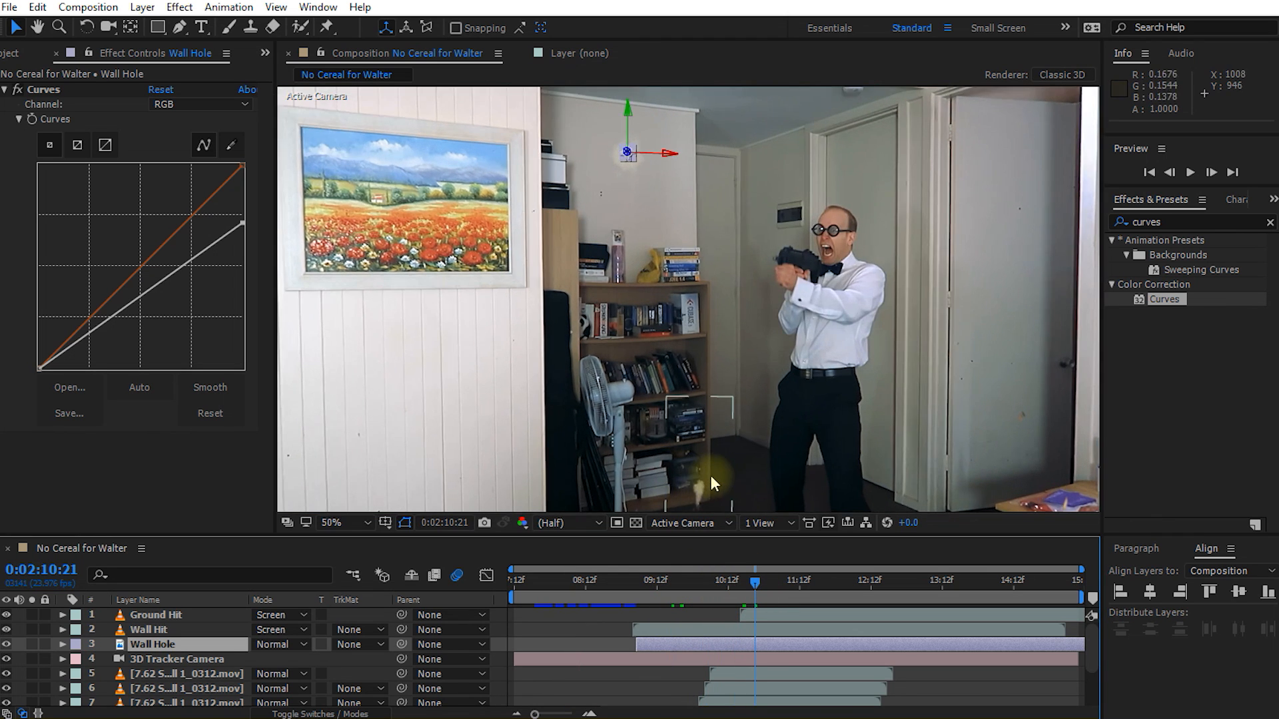
key("space")
left_click_drag(701, 332, 719, 215)
scroll(738, 315, "up", 1)
key("space")
left_click_drag(738, 316, 694, 325)
left_click_drag(757, 583, 768, 585)
left_click(153, 616)
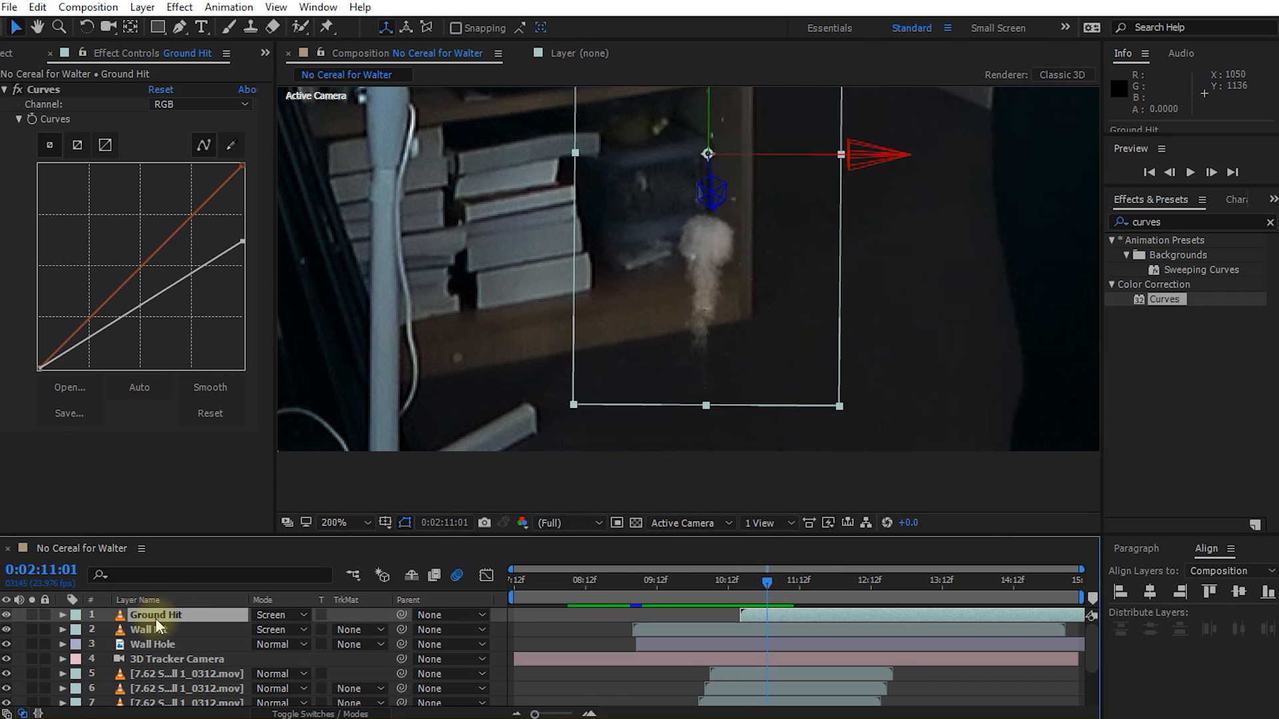
key("ctrl+d")
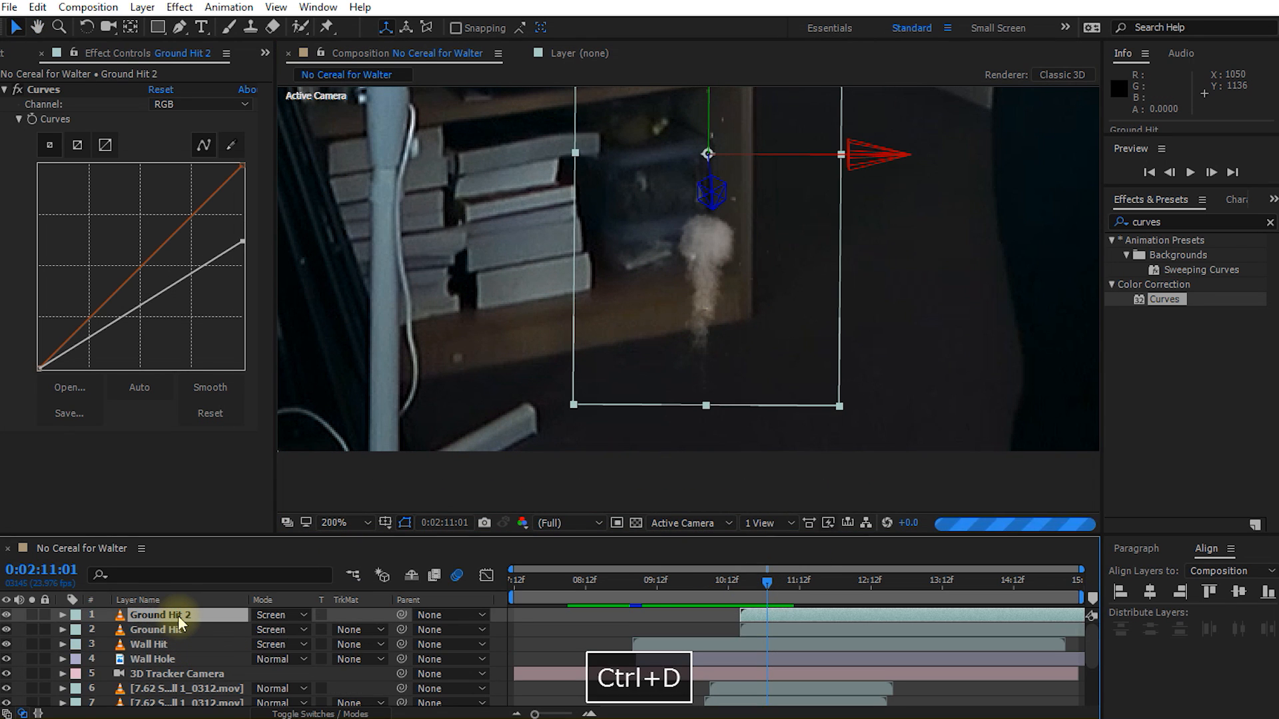
left_click_drag(179, 621, 183, 638)
key("Return")
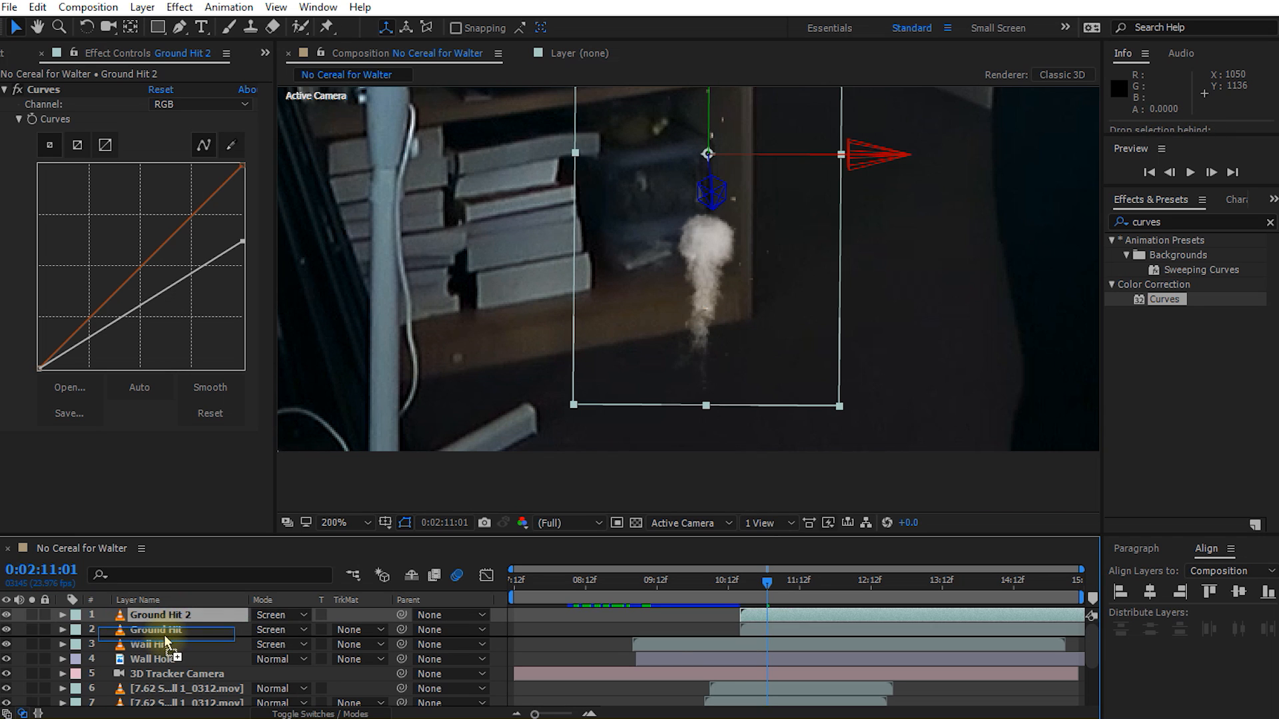
type("Ground Hole")
key("Return")
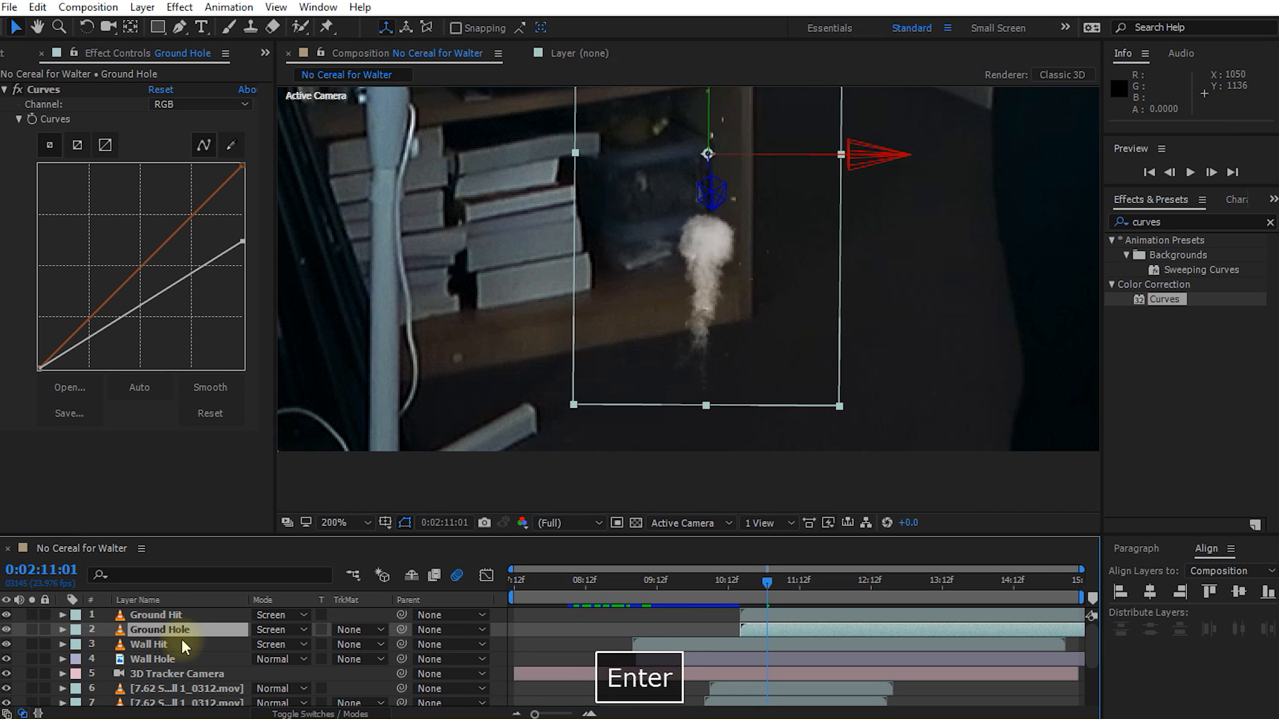
Step: Set the Ground Hole layer's blending mode to Normal and replace its source with Pistol Wood Exit 2.png
left_click(273, 632)
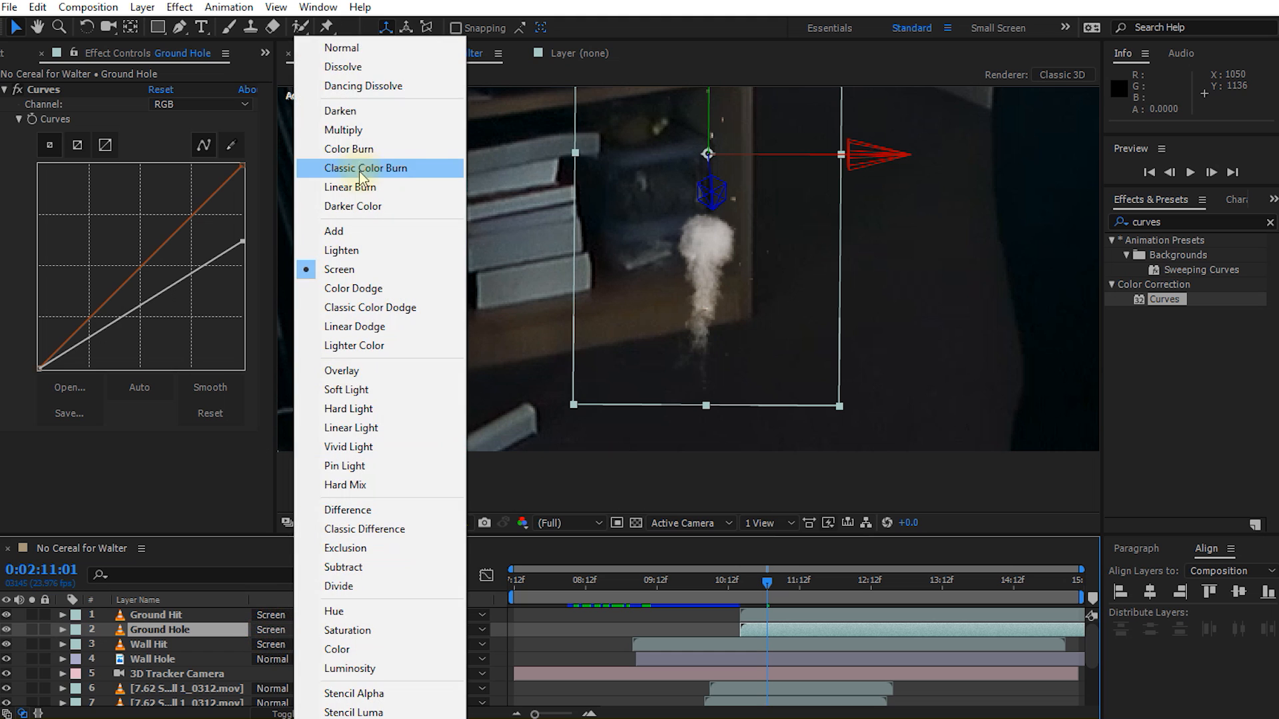
left_click(356, 50)
left_click(266, 54)
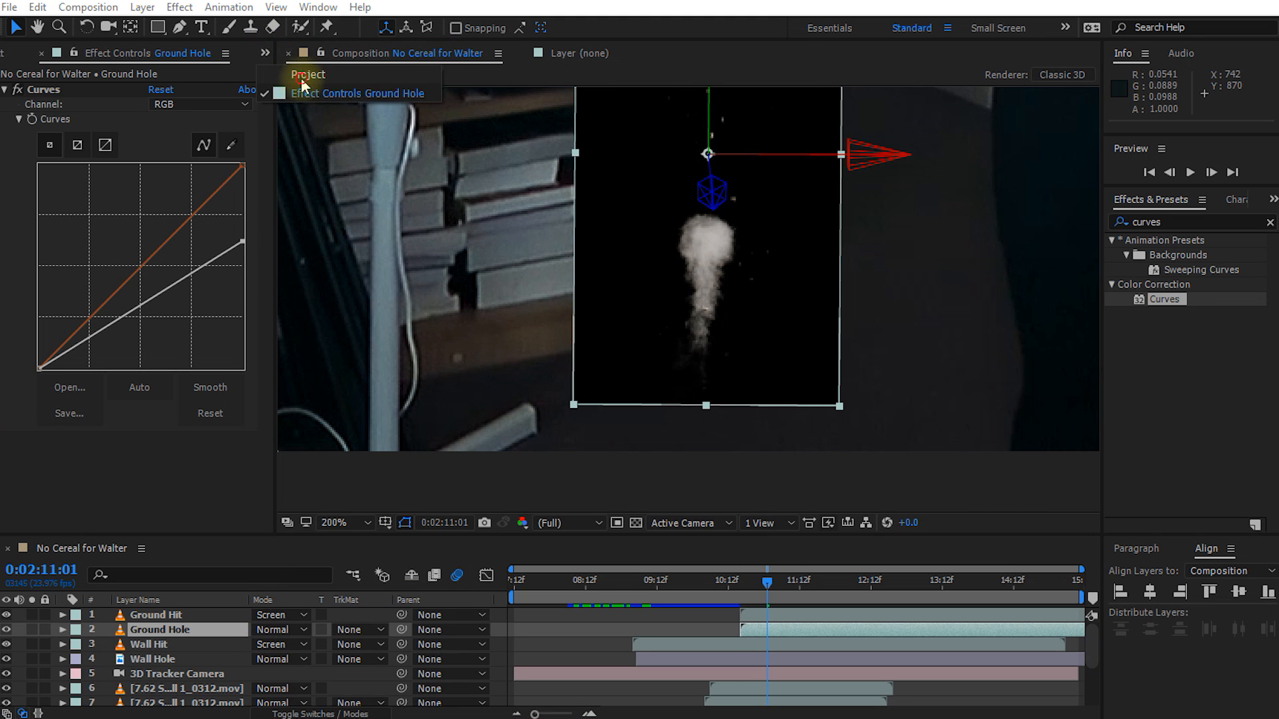
left_click(301, 77)
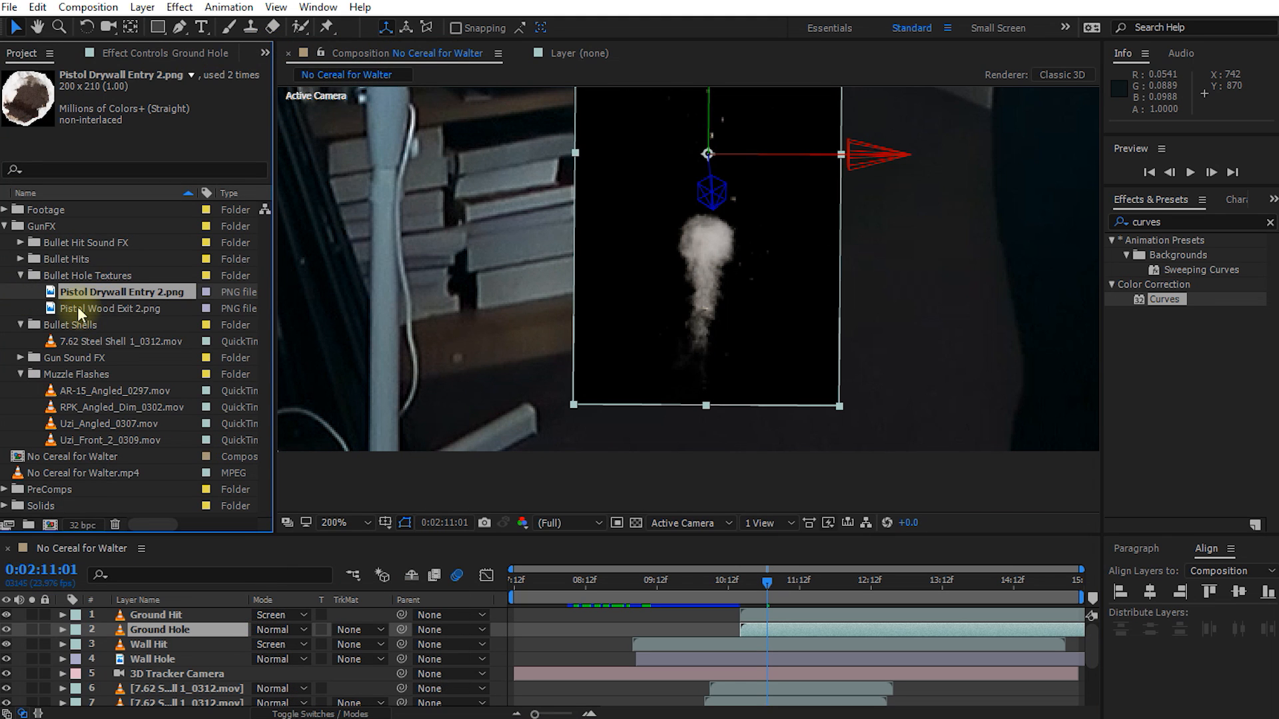
left_click(94, 310)
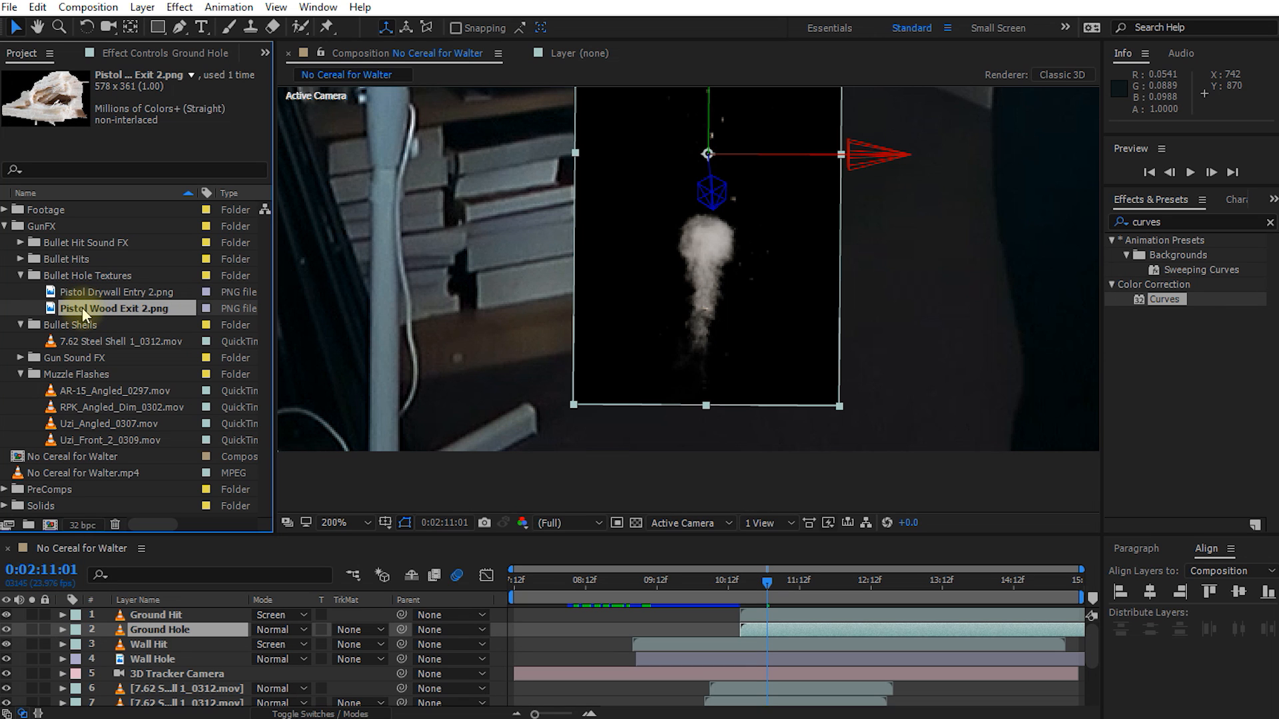
left_click_drag(82, 310, 157, 638)
Step: Move the Ground Hole texture down to the base of the dust puff and check it at 0:02:10:17
left_click_drag(706, 130, 705, 297)
left_click(746, 585)
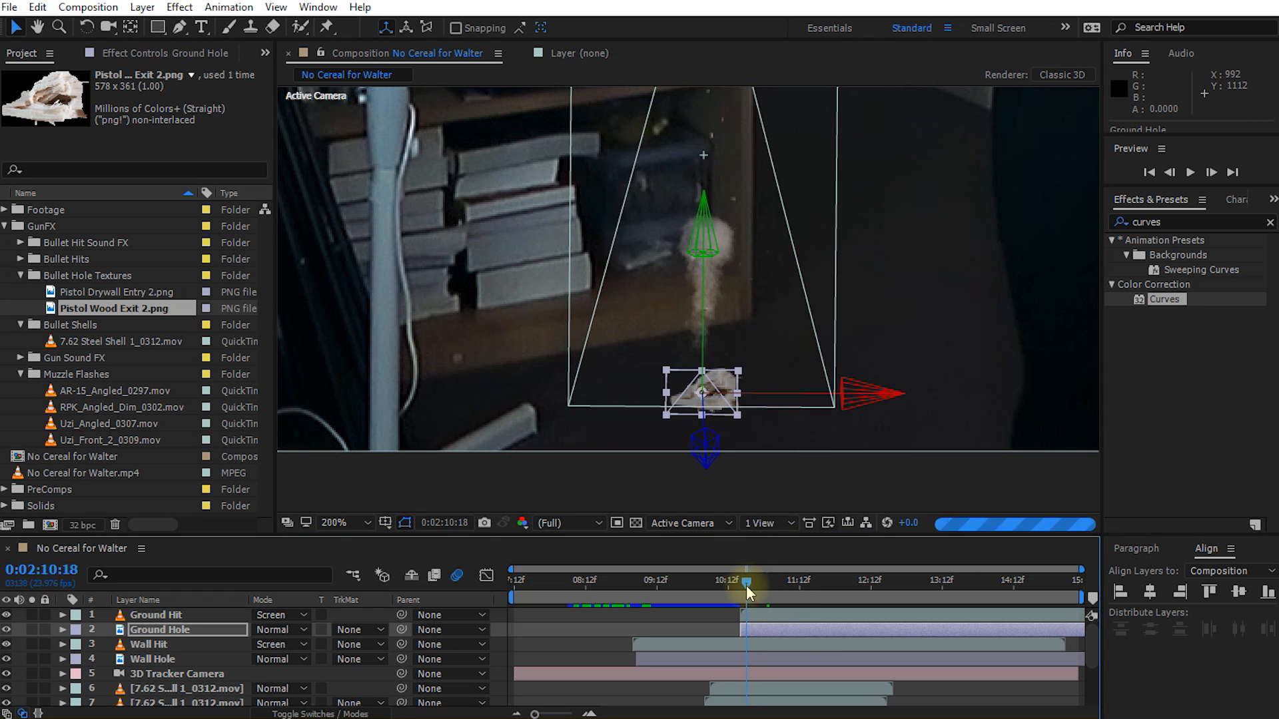
left_click(744, 587)
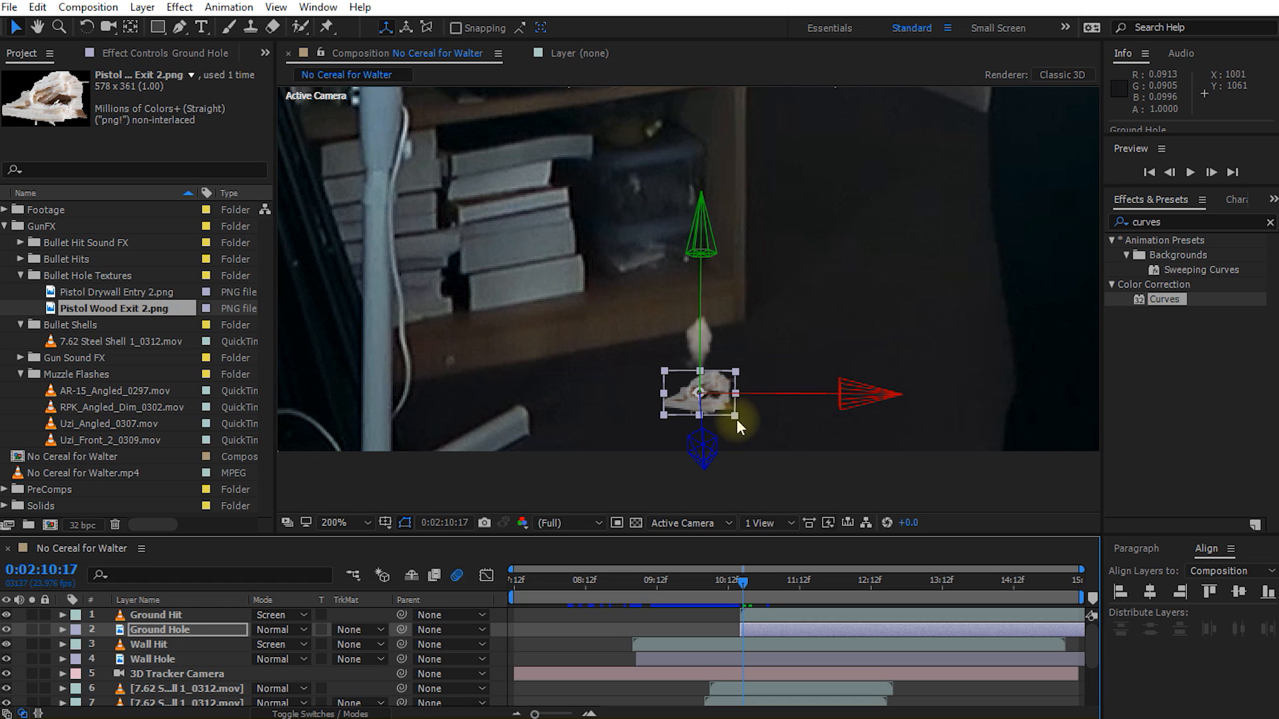
Step: Scale the Ground Hole layer to 3.0% and nudge it slightly up under the dust puff
key("s")
left_click(309, 644)
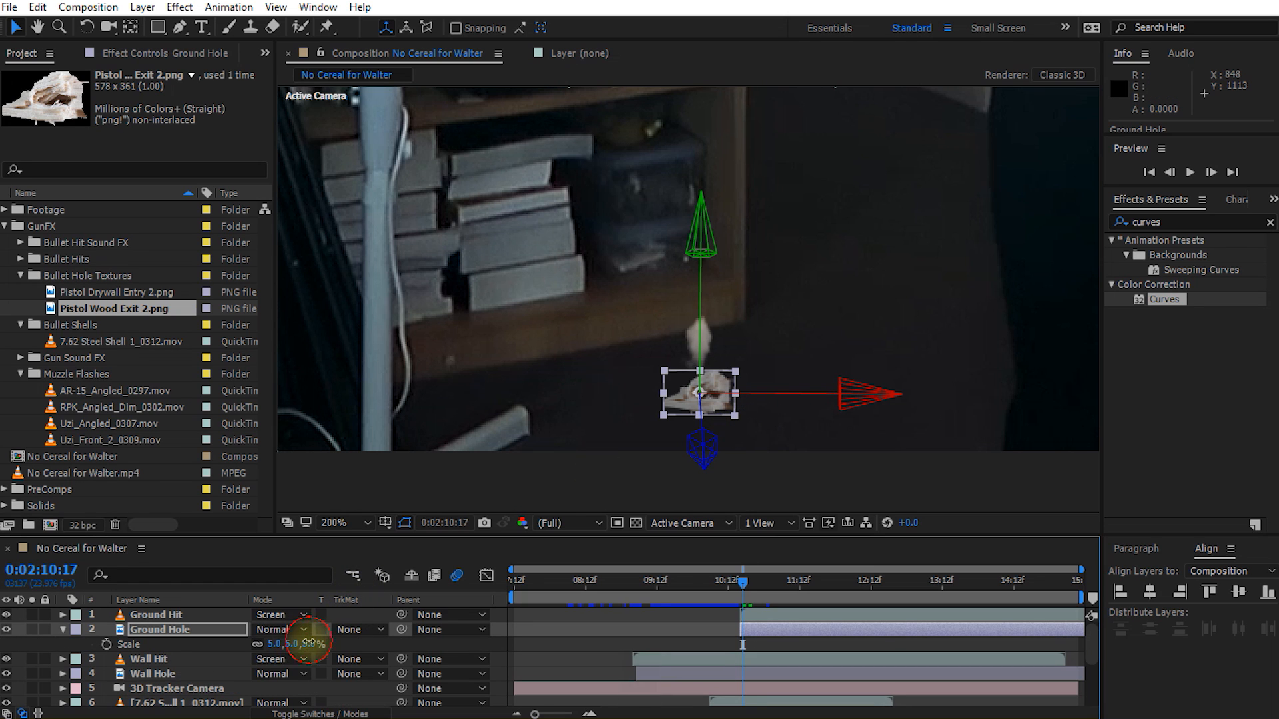
left_click_drag(309, 644, 306, 643)
left_click_drag(706, 449, 703, 442)
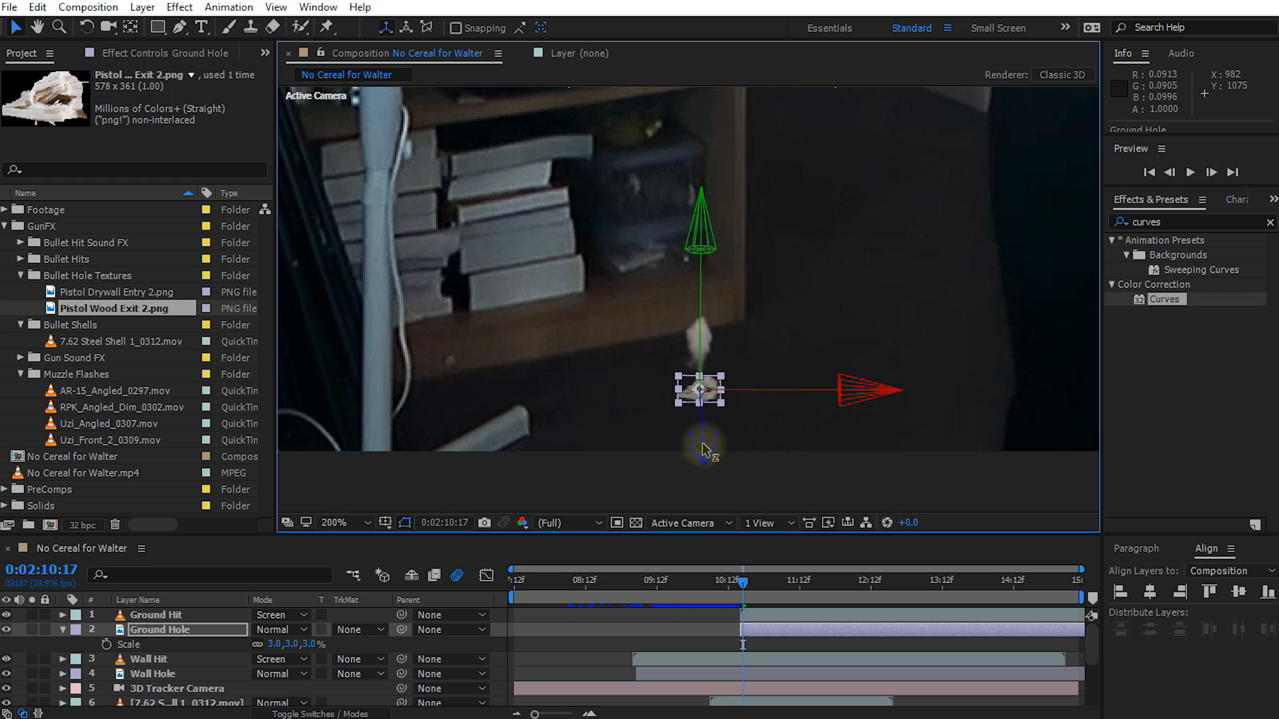
left_click(756, 481)
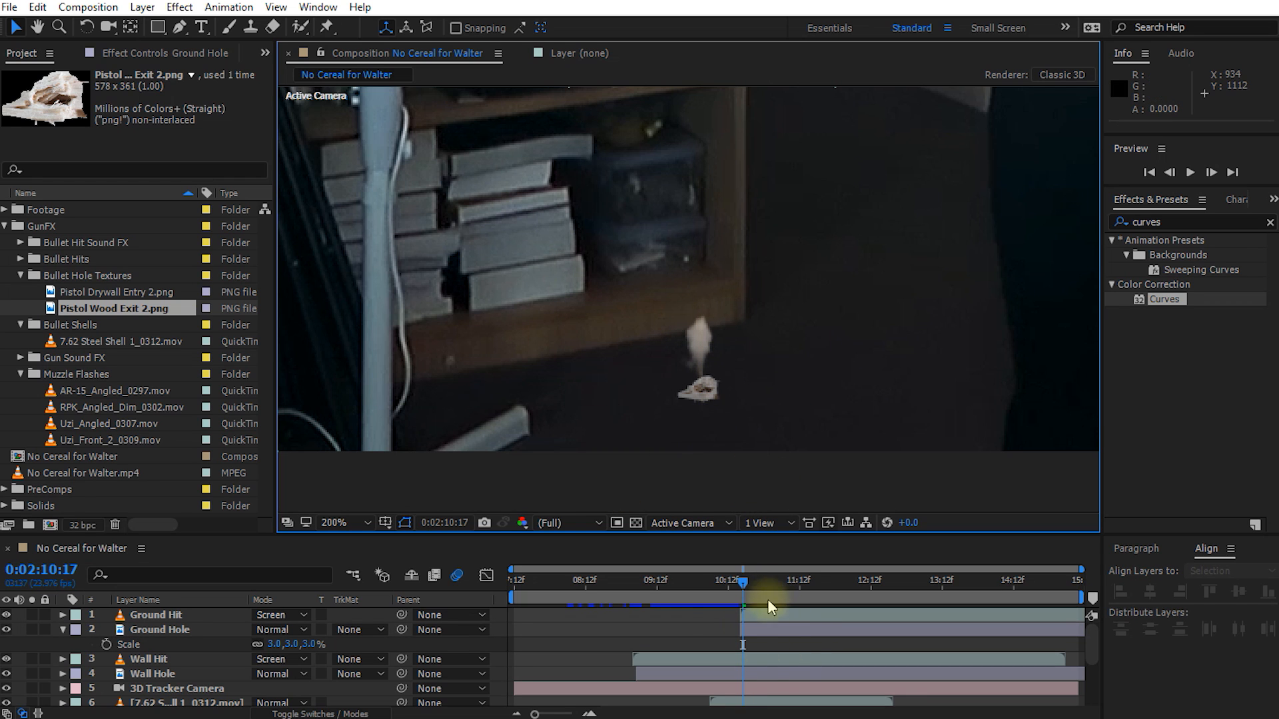
Step: Darken the Ground Hole layer with its Curves effect by lowering the RGB white point and shadows, and check it against the floor
left_click(768, 630)
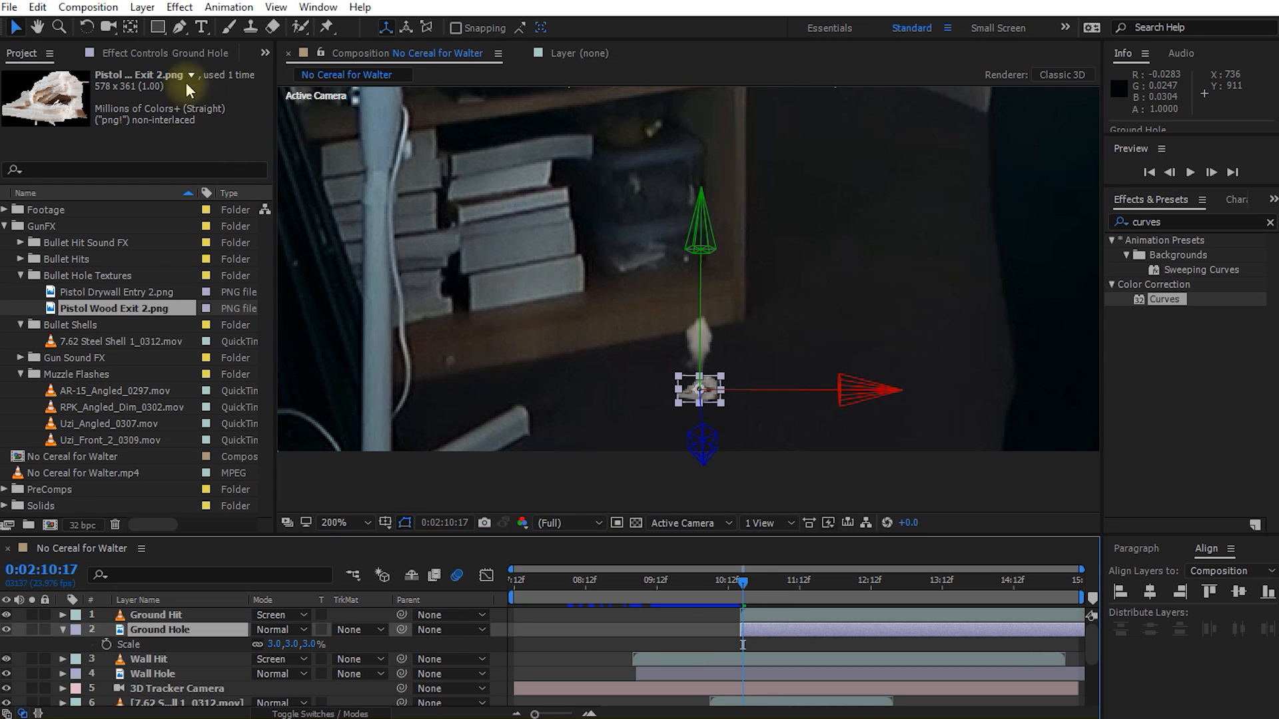
left_click(166, 53)
left_click_drag(242, 242, 251, 314)
left_click_drag(97, 356, 93, 360)
left_click_drag(177, 339, 177, 333)
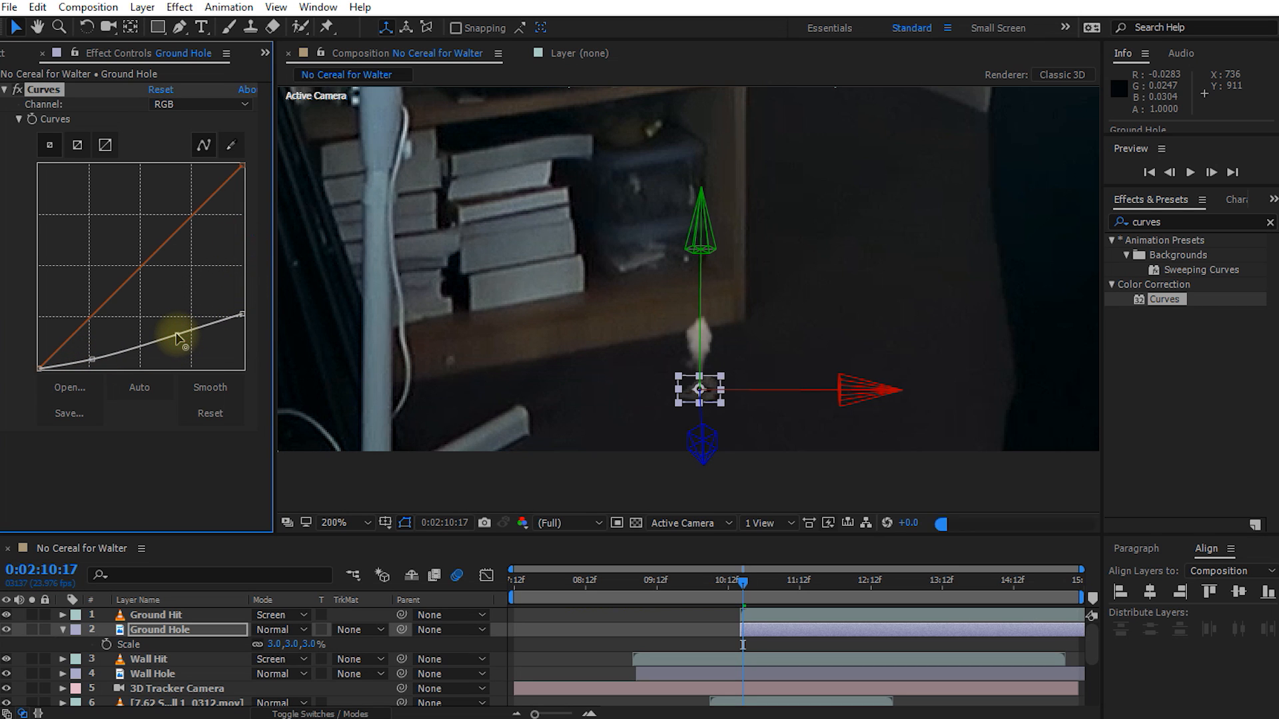
left_click(601, 474)
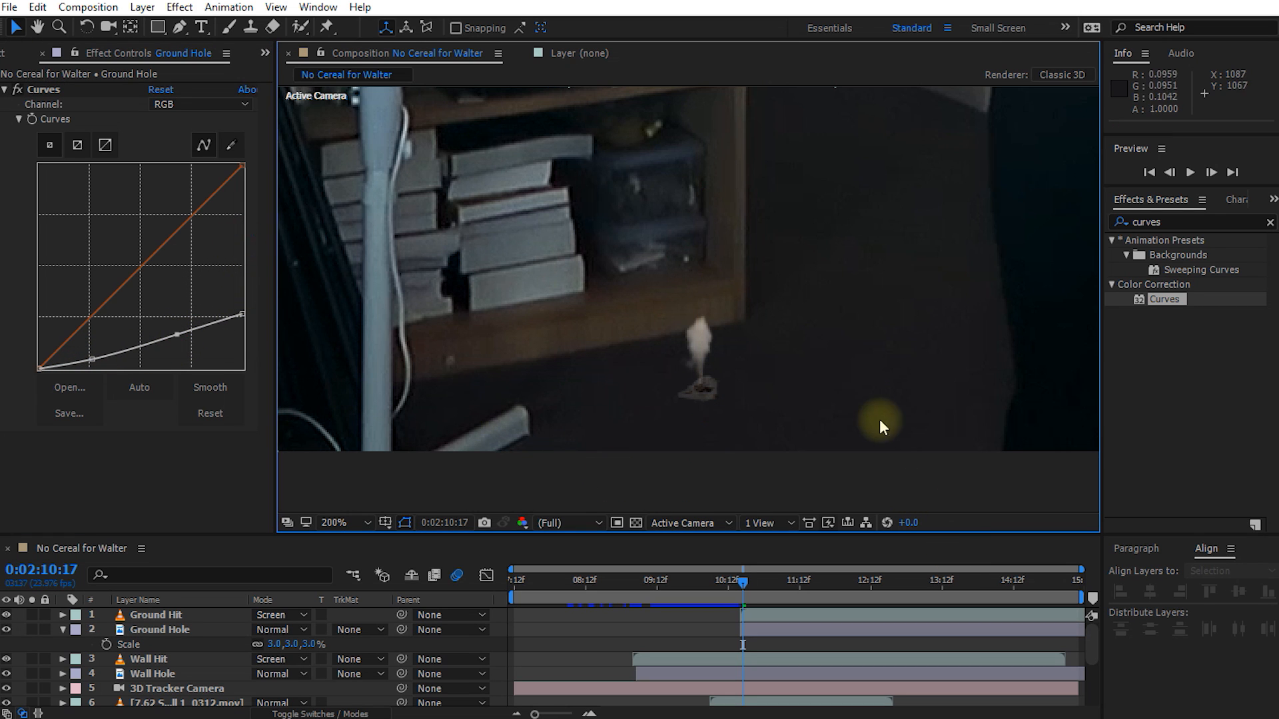
scroll(854, 384, "down", 2)
key("space")
left_click_drag(808, 306, 789, 395)
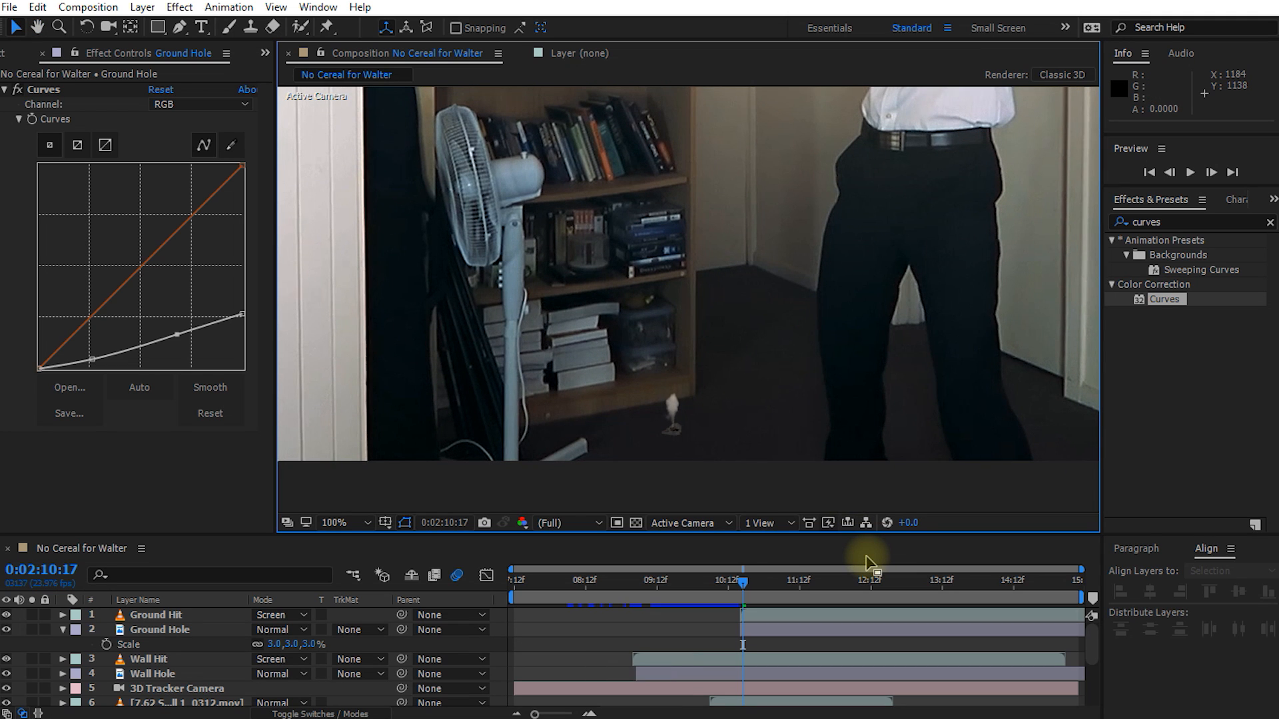
key("alt+slash")
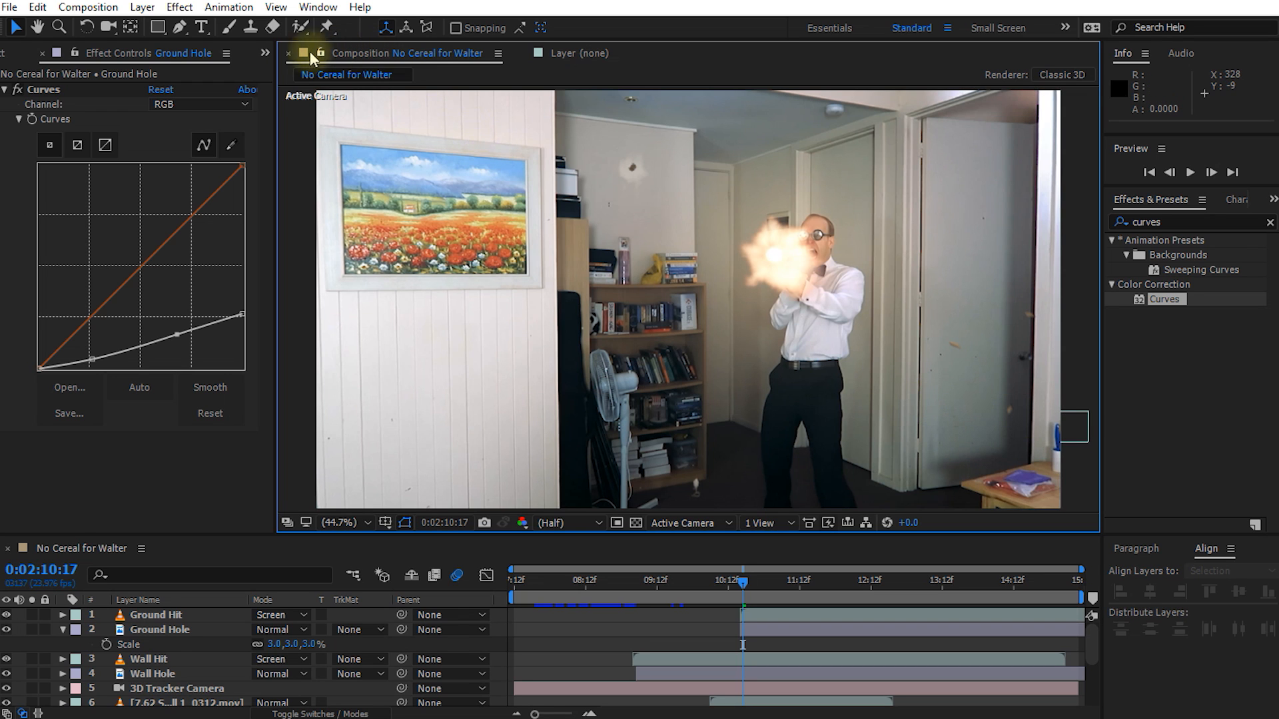
Step: Add Wall-Hit 3.wav from the Bullet Hit Sound FX folder as the uppermost layer of the composition
left_click(266, 53)
left_click(310, 67)
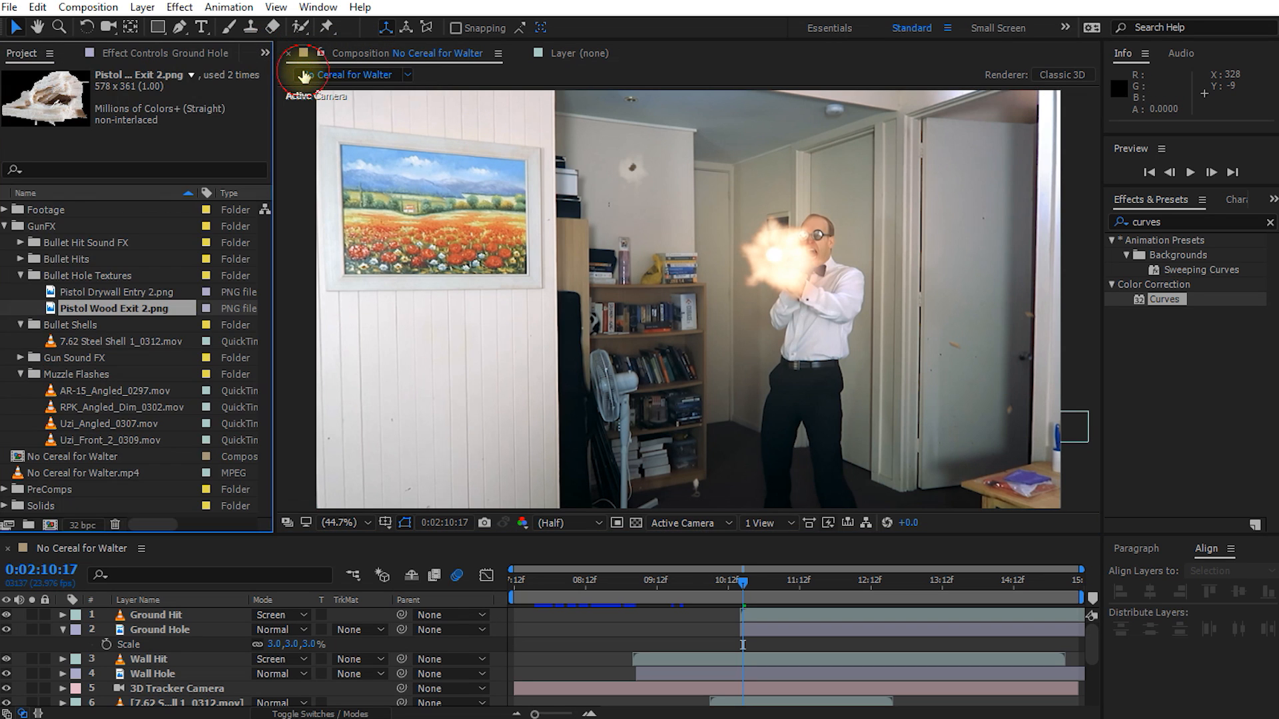
left_click(40, 227)
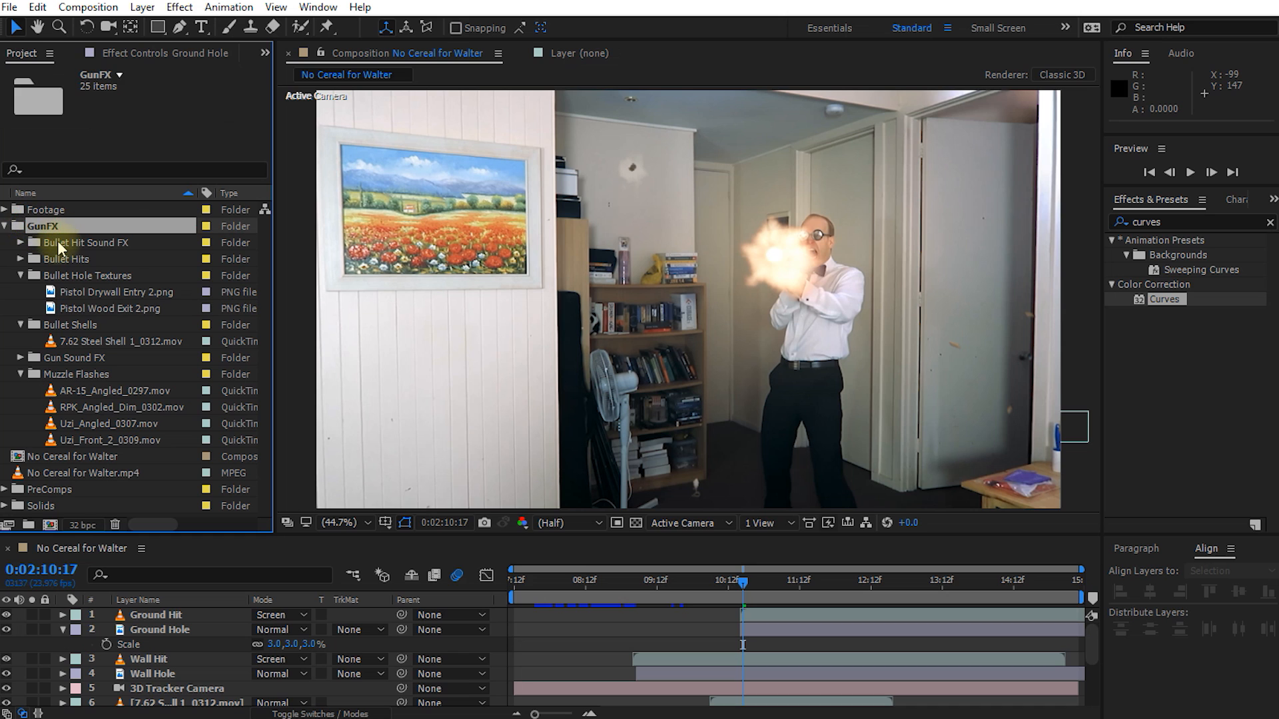
left_click(61, 244)
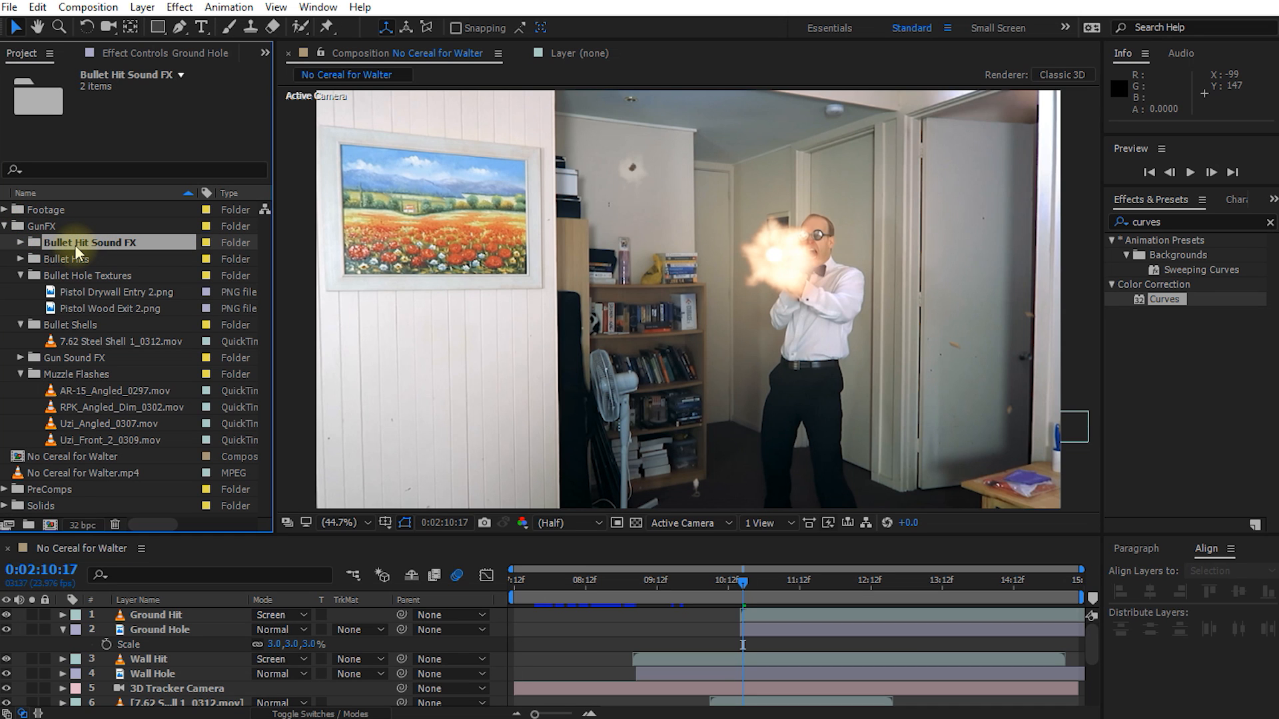
left_click(20, 245)
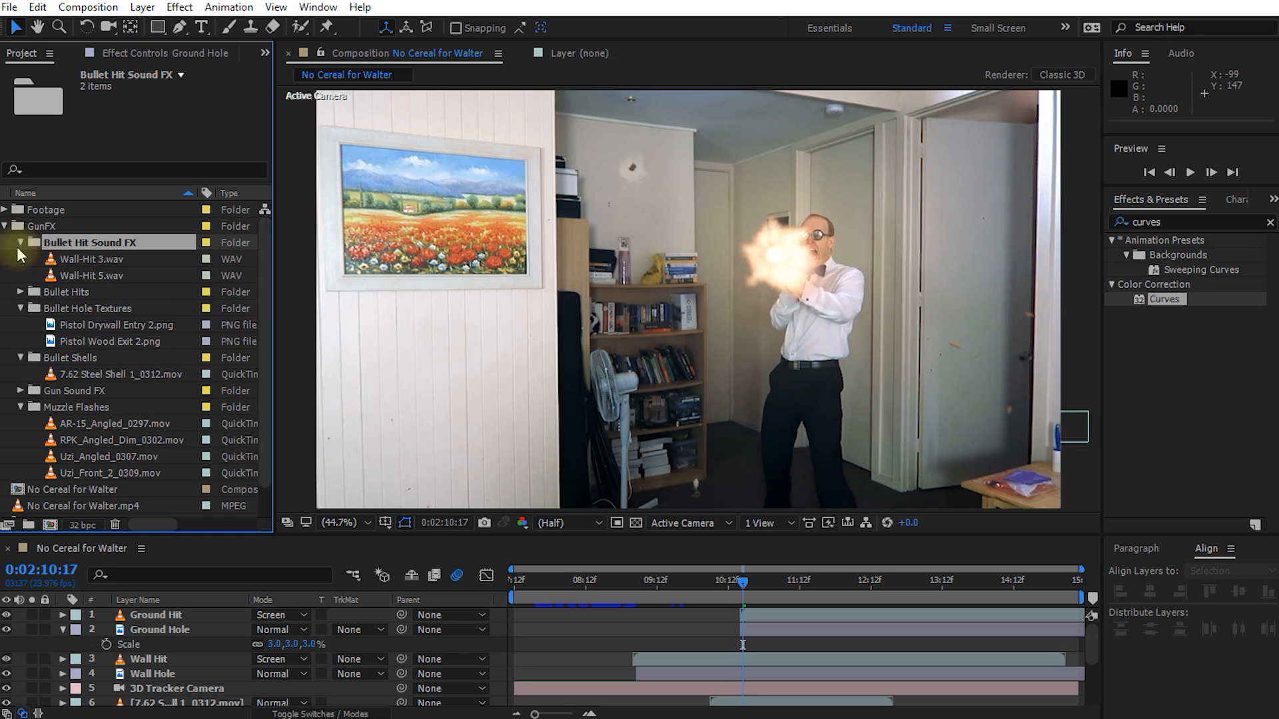
left_click(120, 261)
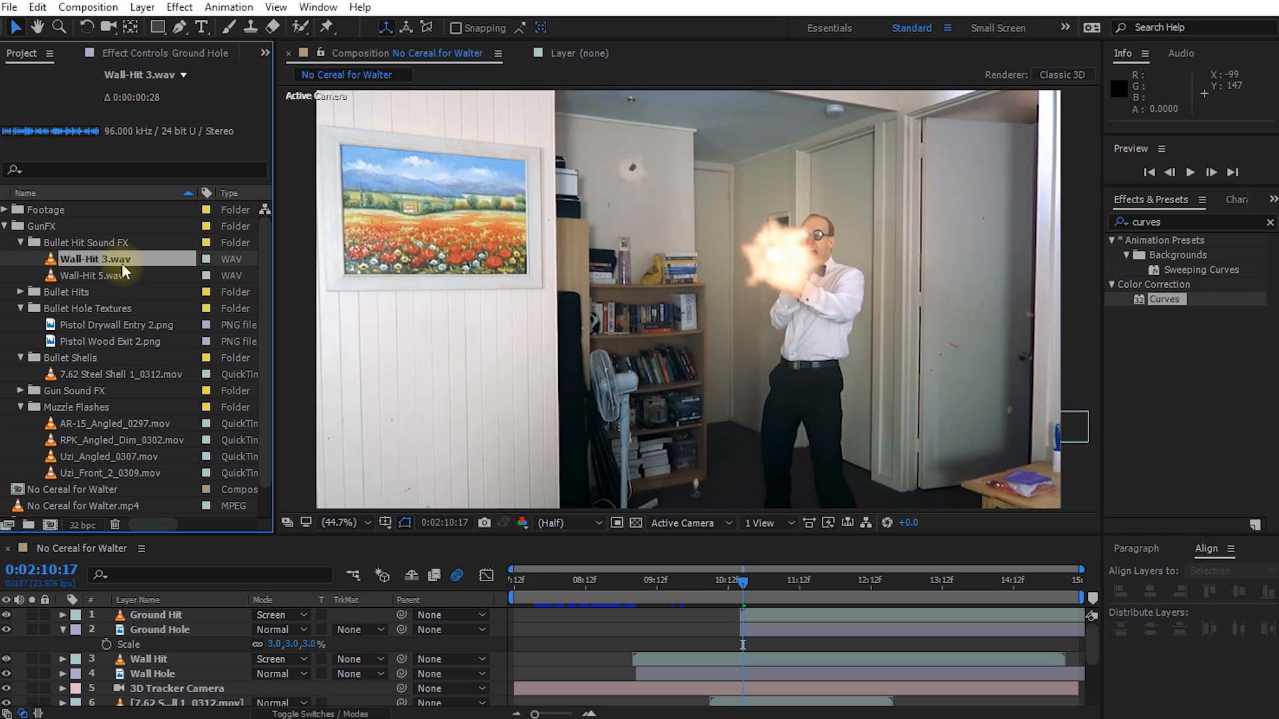
left_click_drag(102, 258, 106, 611)
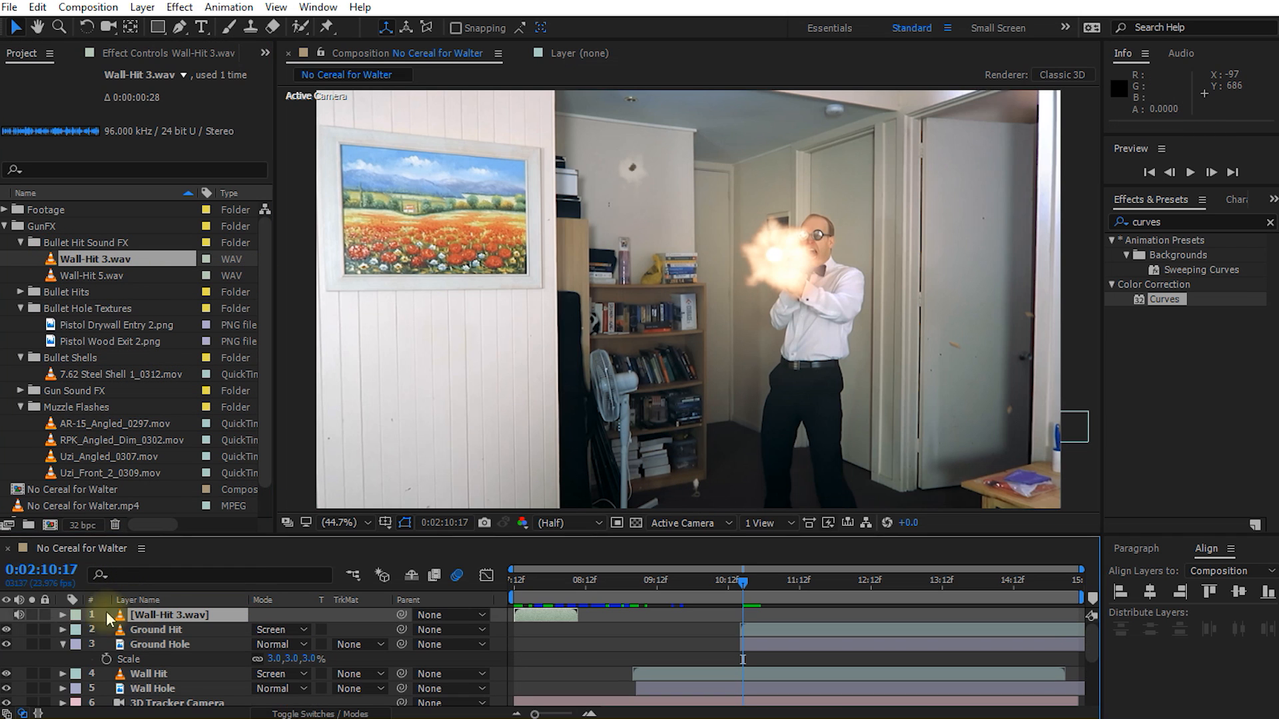
Step: Reveal the audio waveform of the Wall-Hit 3.wav layer and enlarge the timeline area to show it
left_click(63, 615)
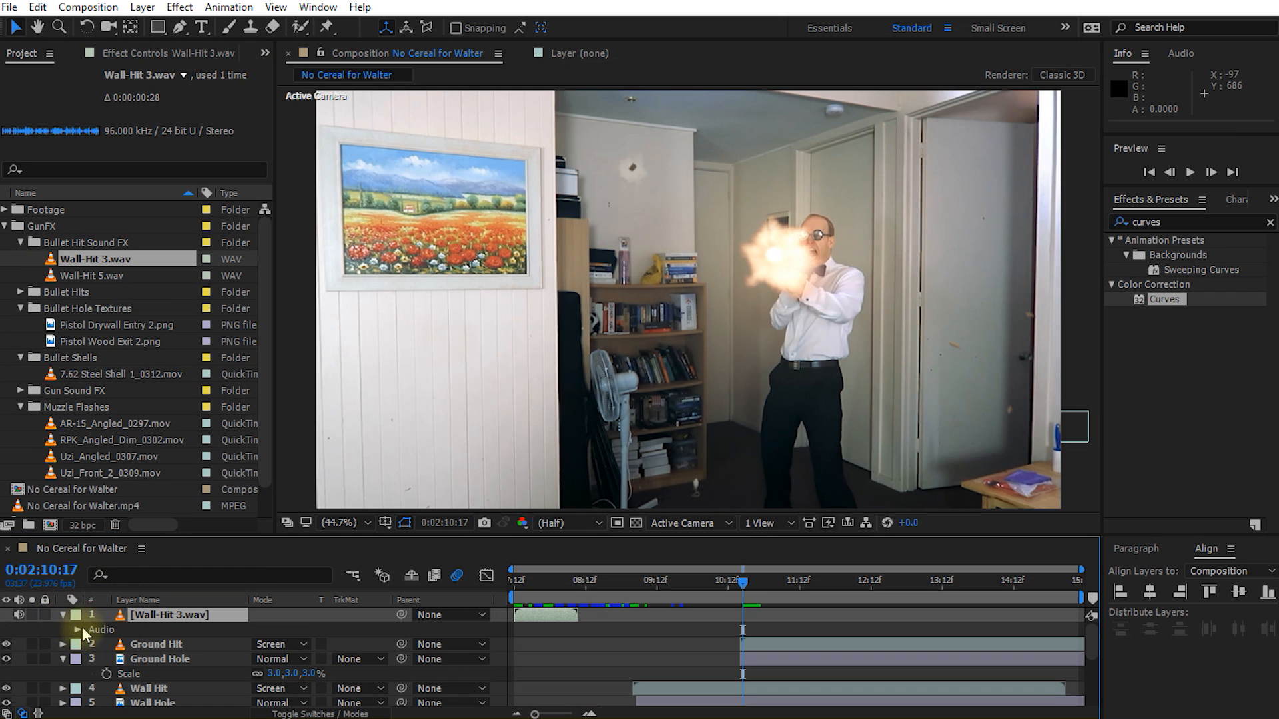
left_click(78, 630)
left_click(94, 657)
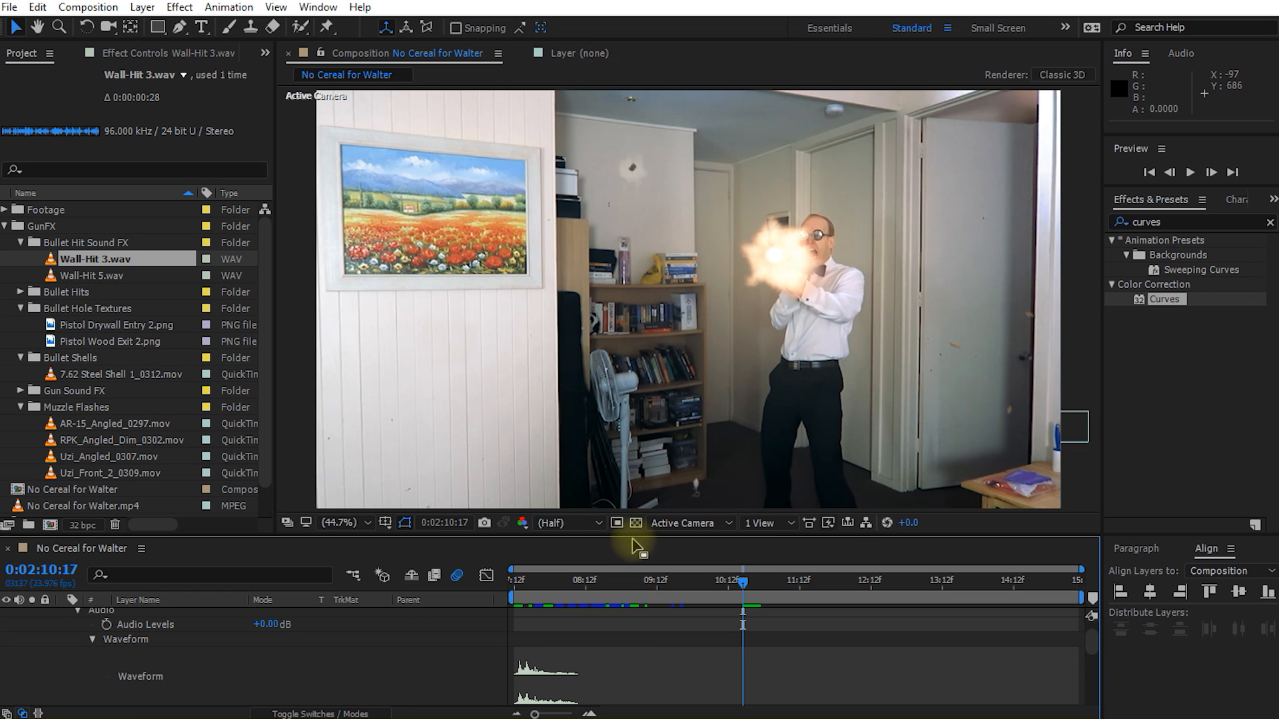
left_click_drag(626, 534, 627, 447)
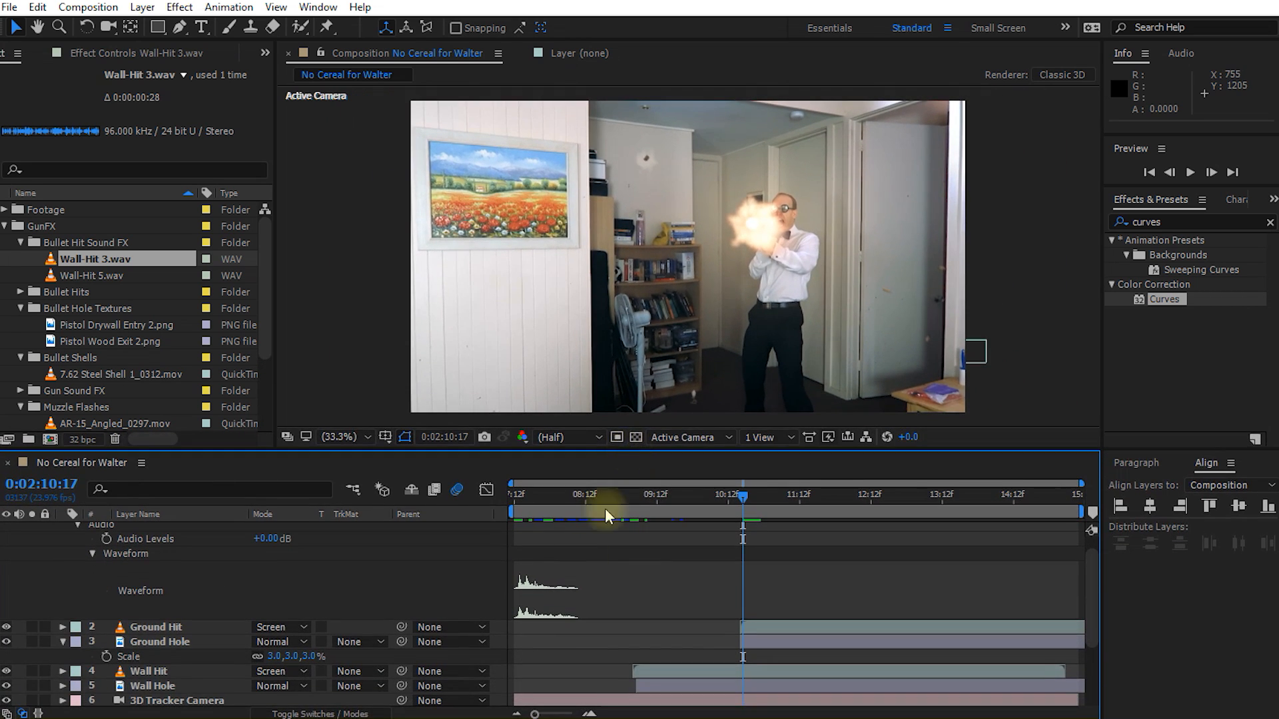
scroll(602, 568, "up", 1)
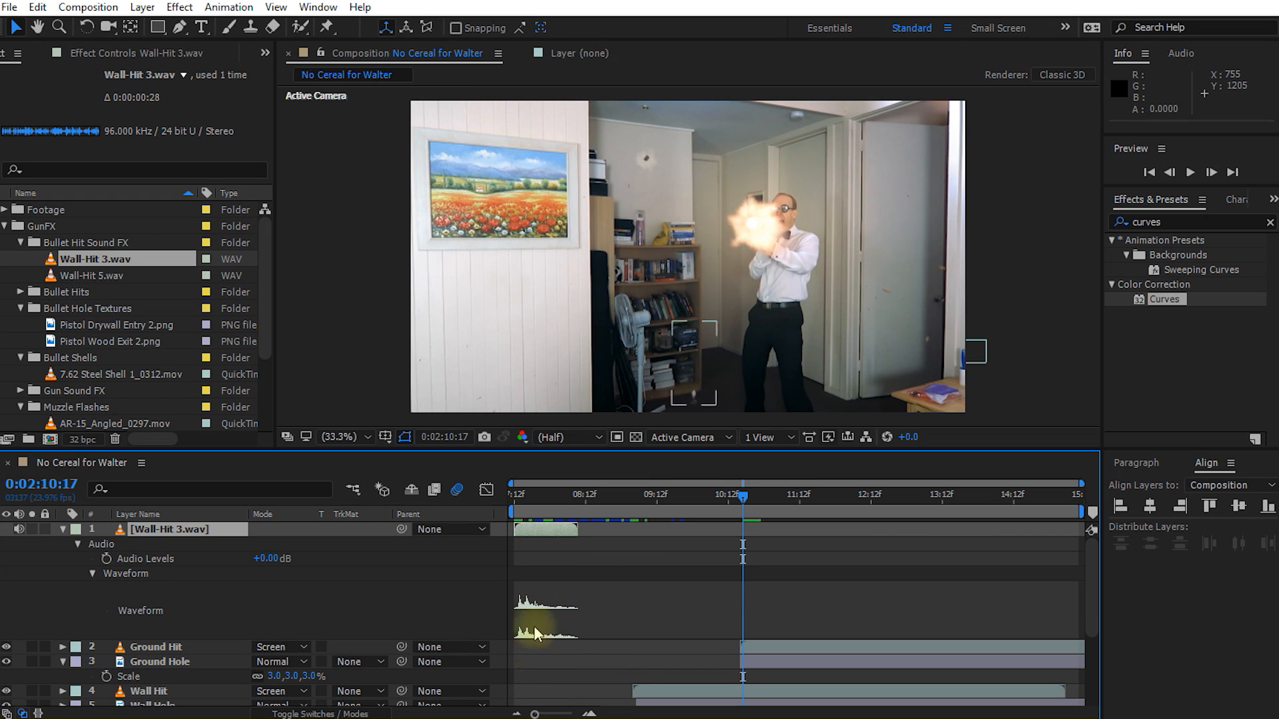
Step: Shift the Wall-Hit 3.wav layer in time so its waveform peak matches the wall impact at 0:02:09:07
left_click(643, 499)
left_click(654, 692)
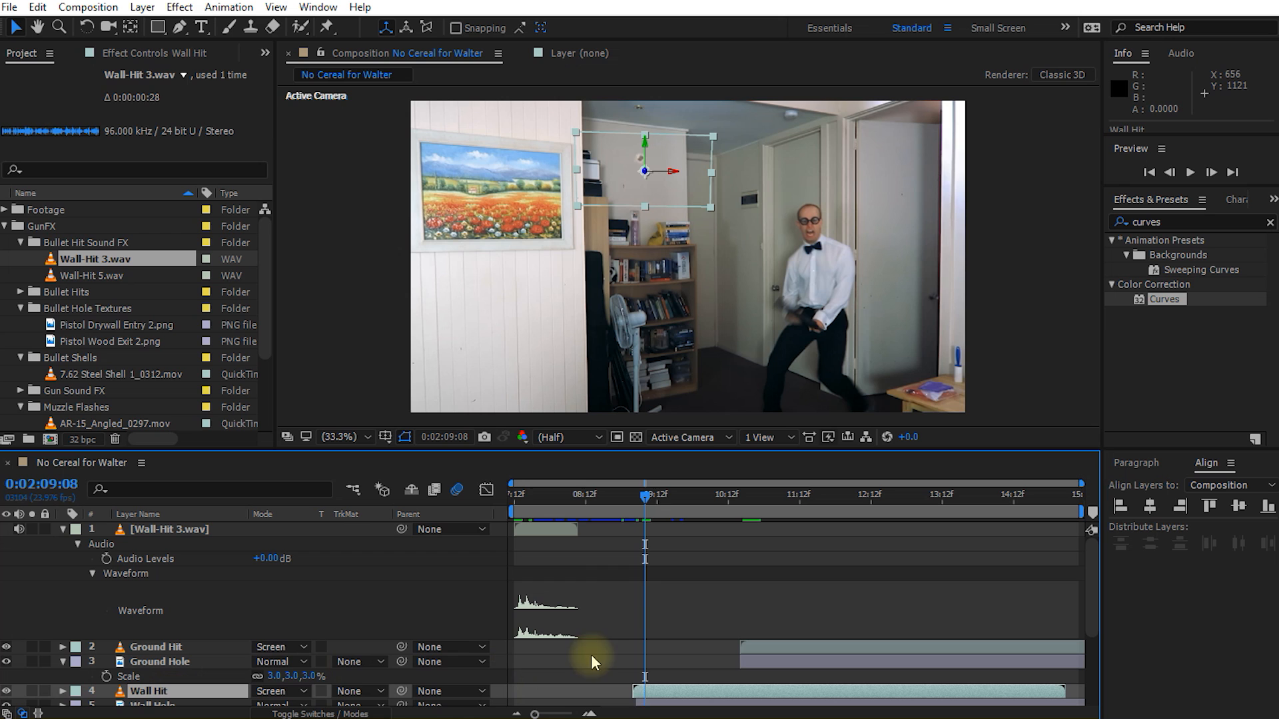
left_click(639, 498)
left_click_drag(637, 499, 642, 502)
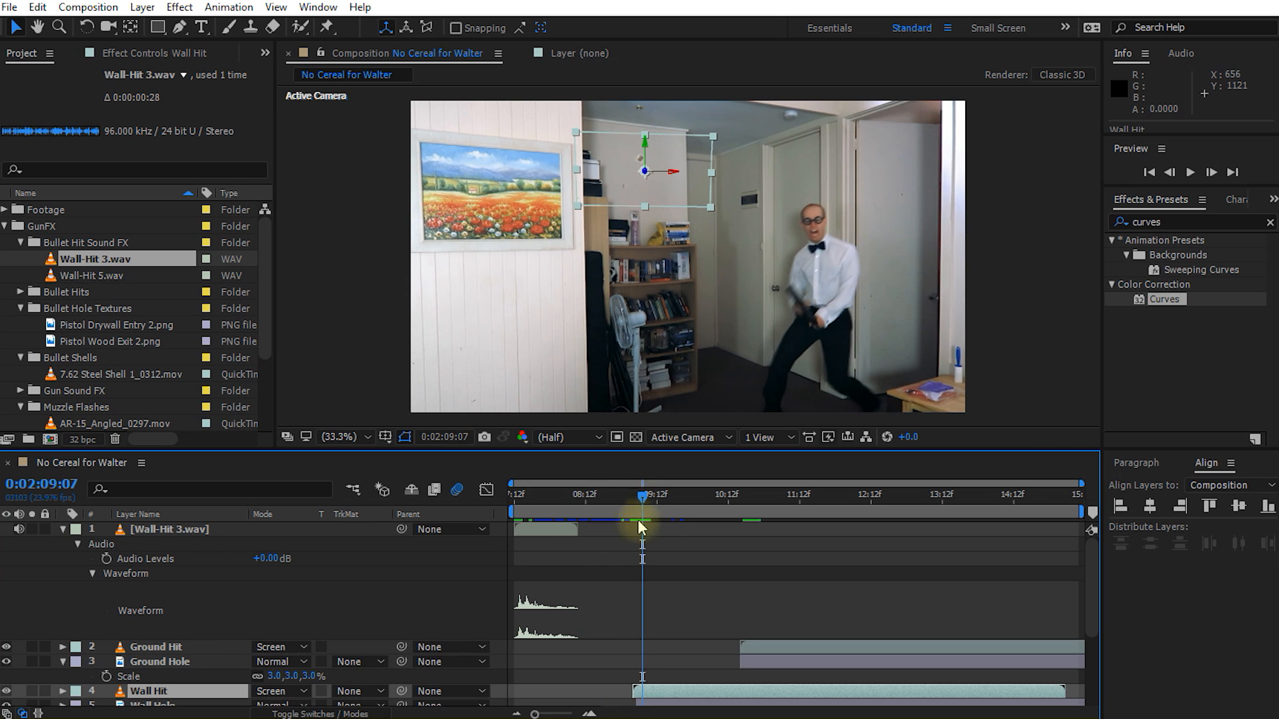
left_click_drag(545, 528, 746, 513)
Step: Add Wall-Hit 5.wav above the Wall-Hit 3.wav layer and reveal its audio waveform
left_click_drag(94, 277, 162, 533)
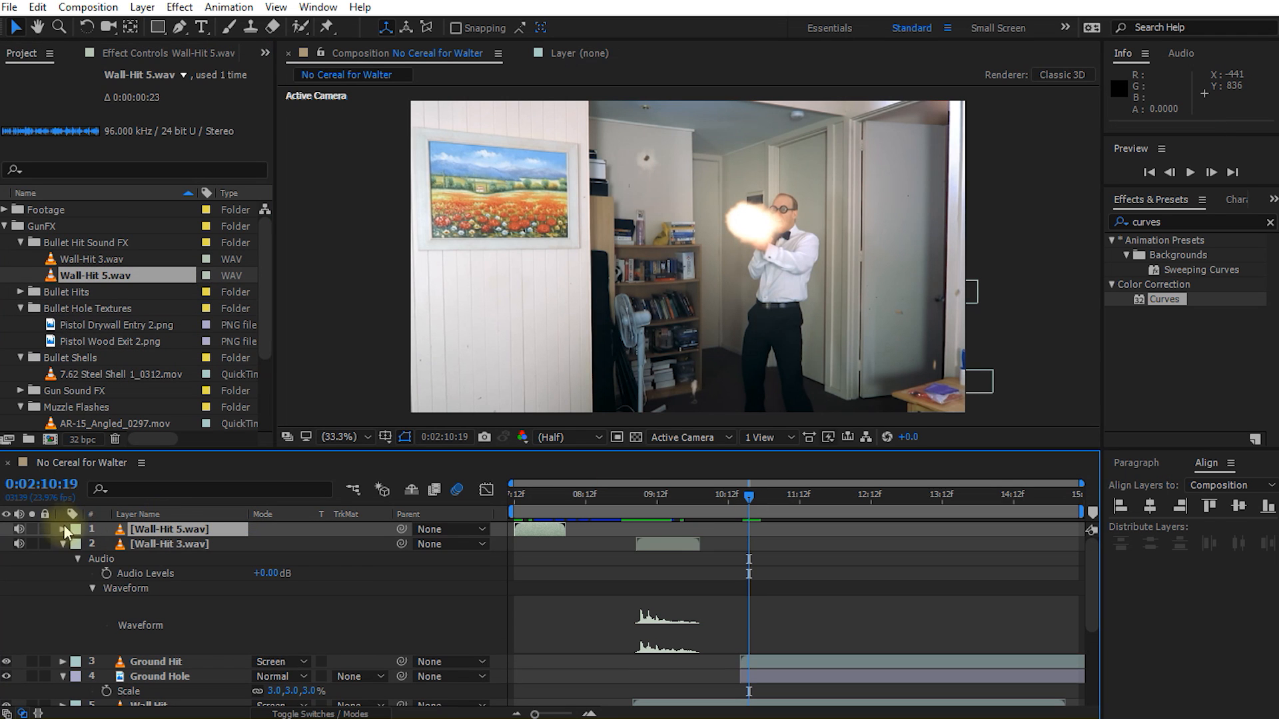
left_click(63, 529)
left_click(78, 544)
left_click(92, 574)
scroll(749, 555, "down", 4)
scroll(749, 554, "down", 1)
Step: Align the Wall-Hit 5.wav layer's waveform peak with the ground impact at 0:02:10:18, then collapse the layer's properties
left_click_drag(749, 501, 747, 505)
left_click(750, 632)
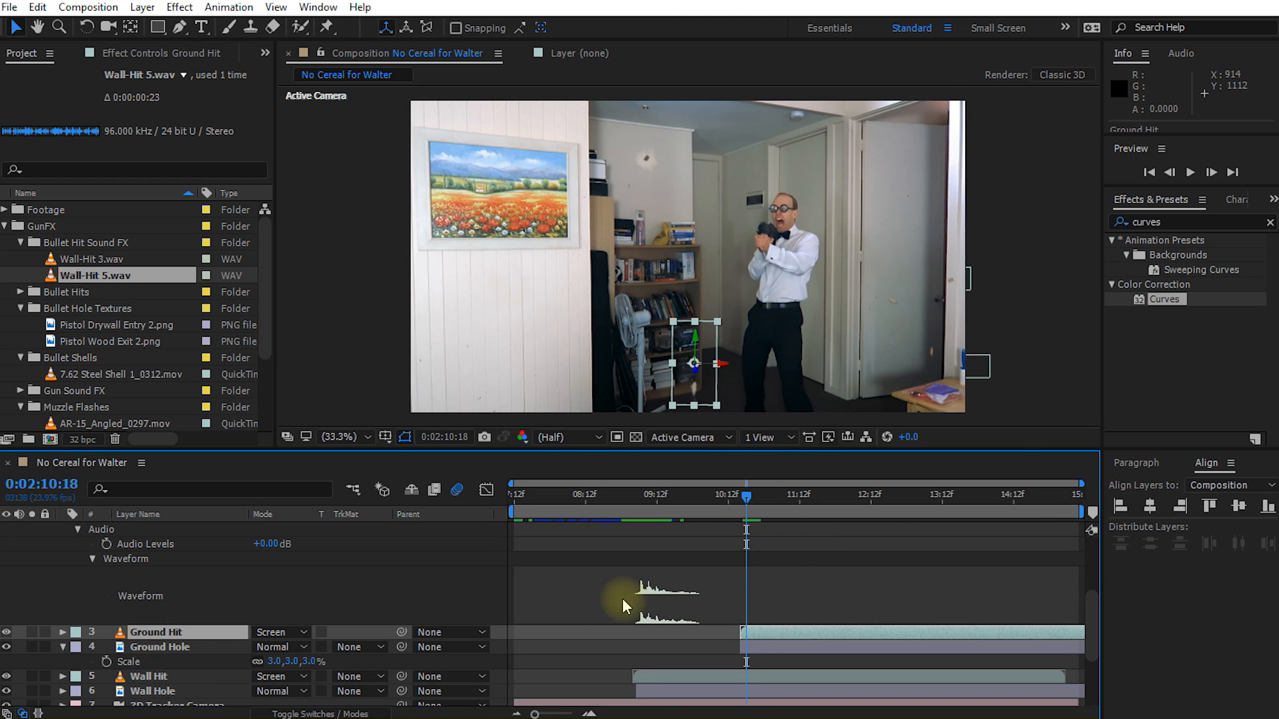
scroll(650, 587, "up", 5)
left_click_drag(539, 529, 758, 545)
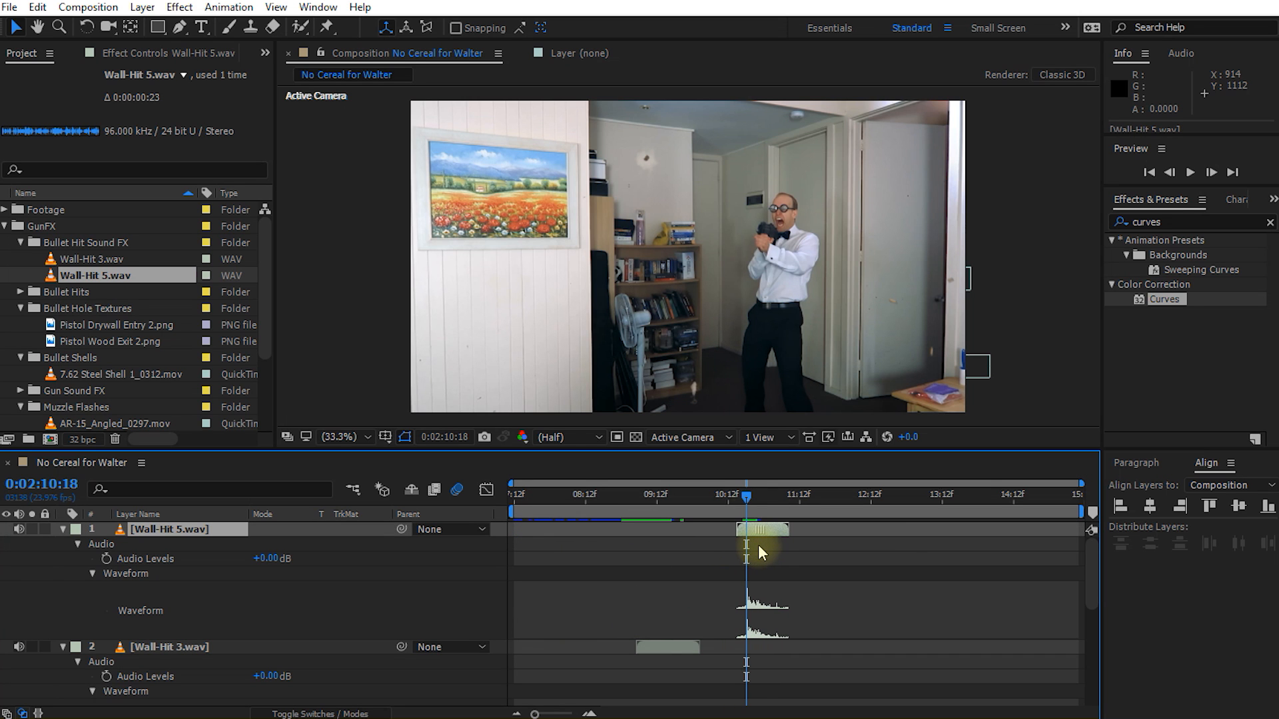
left_click(720, 506)
left_click(62, 530)
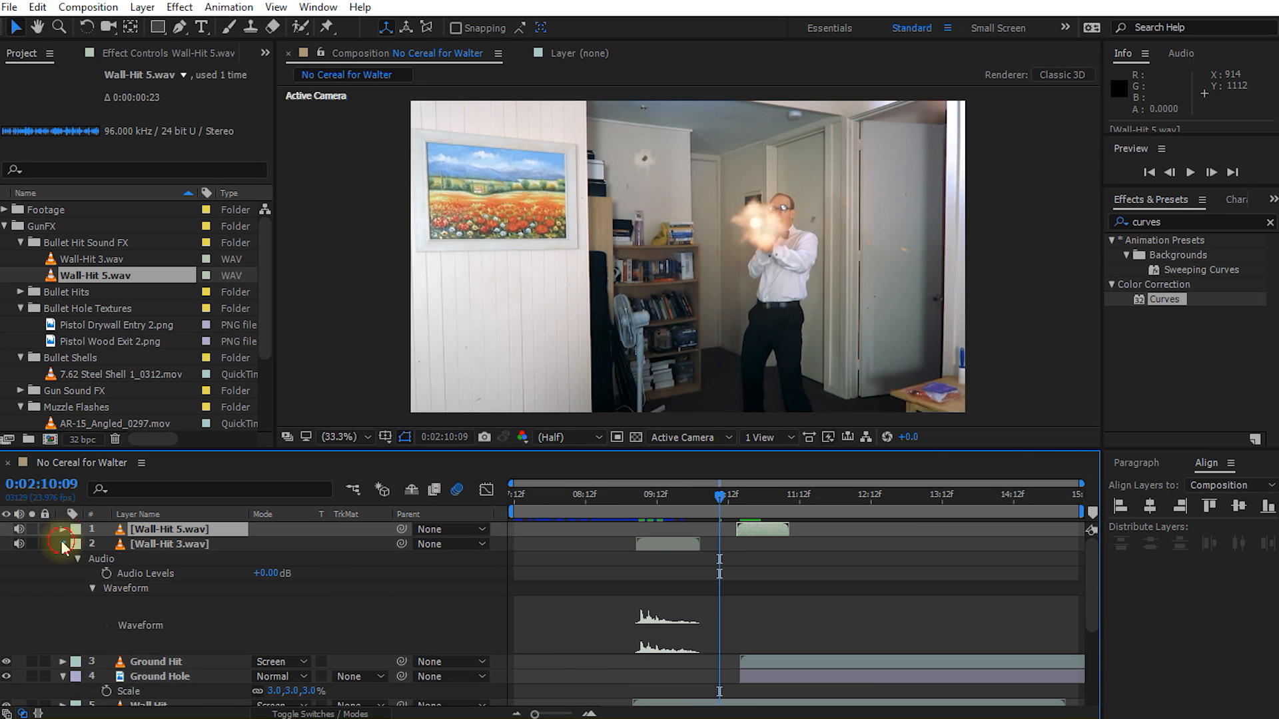
Step: Collapse the Wall-Hit 3.wav layer's properties and add M60 Light Machine Gun_auto.wav from the Gun Sound FX folder above the Wall-Hit 5.wav layer
left_click(63, 544)
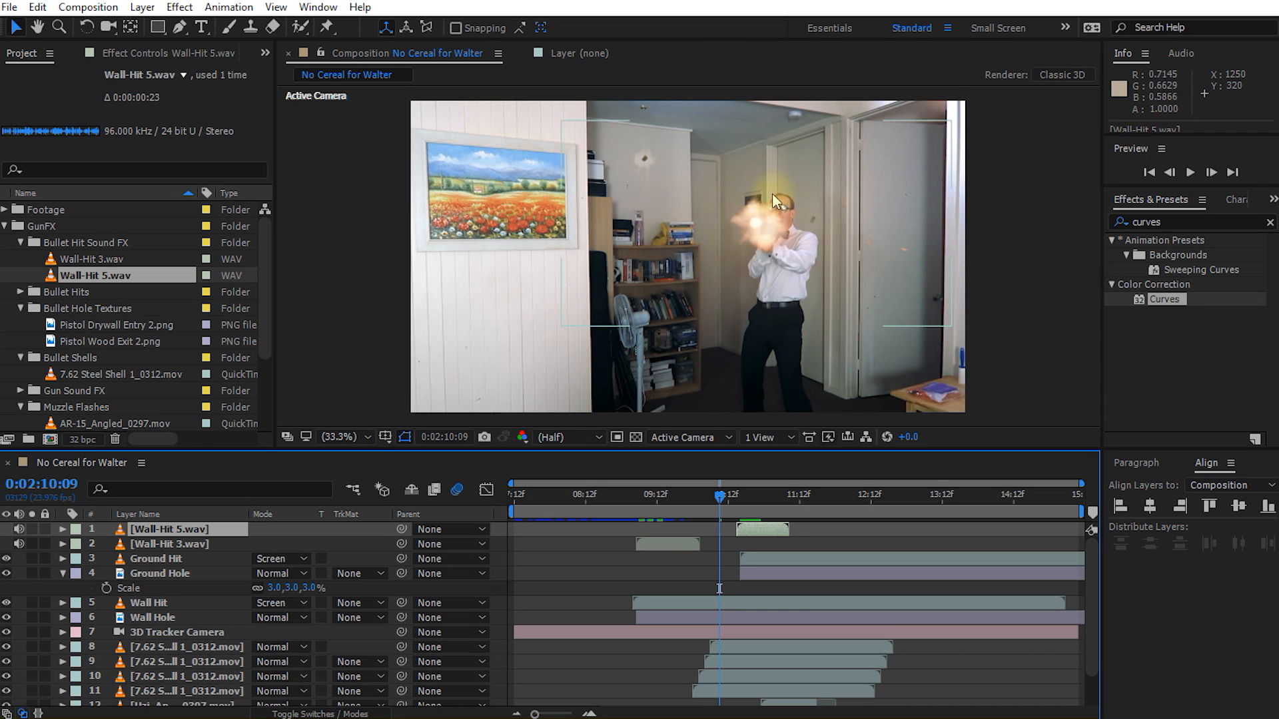
left_click(20, 243)
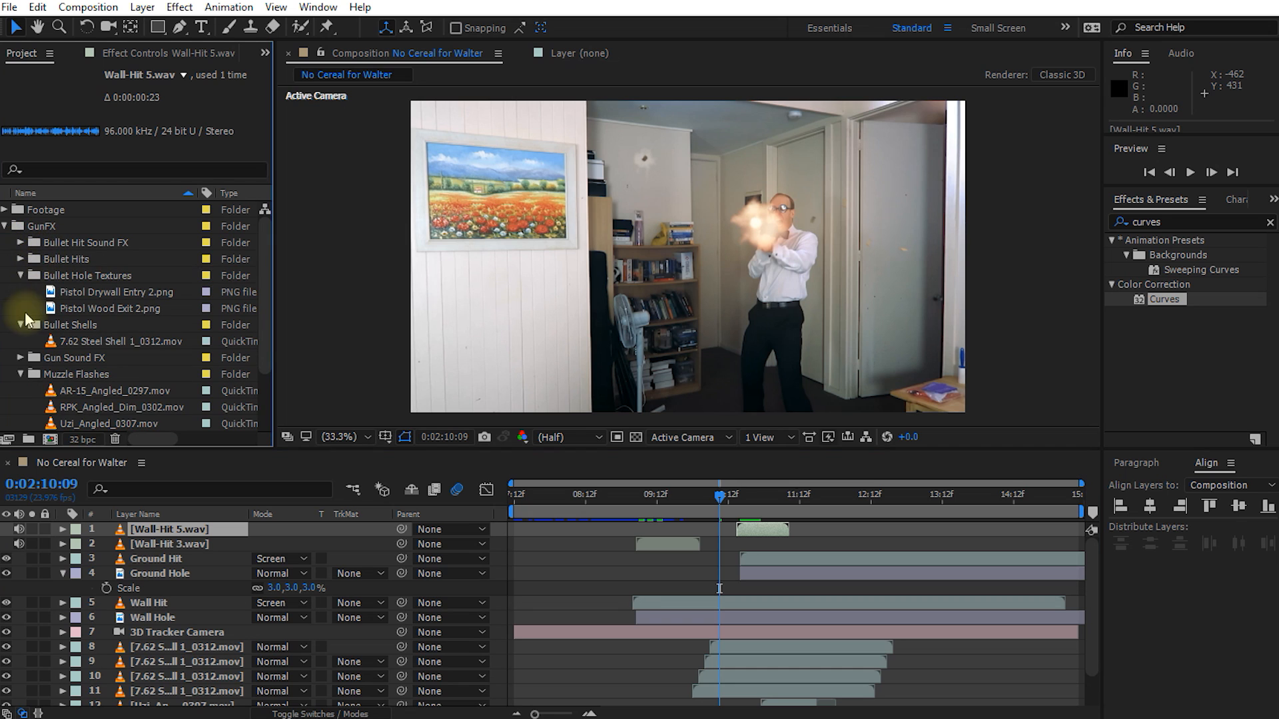
left_click(40, 356)
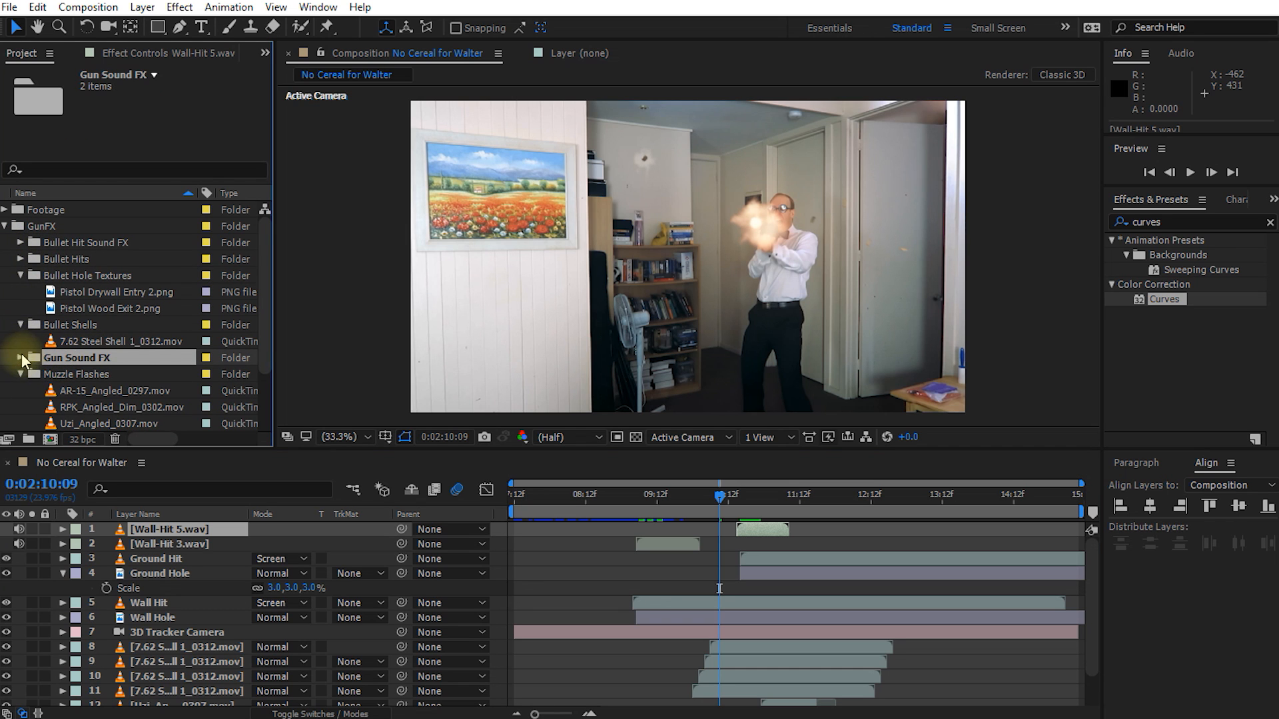
left_click(20, 358)
scroll(100, 333, "down", 1)
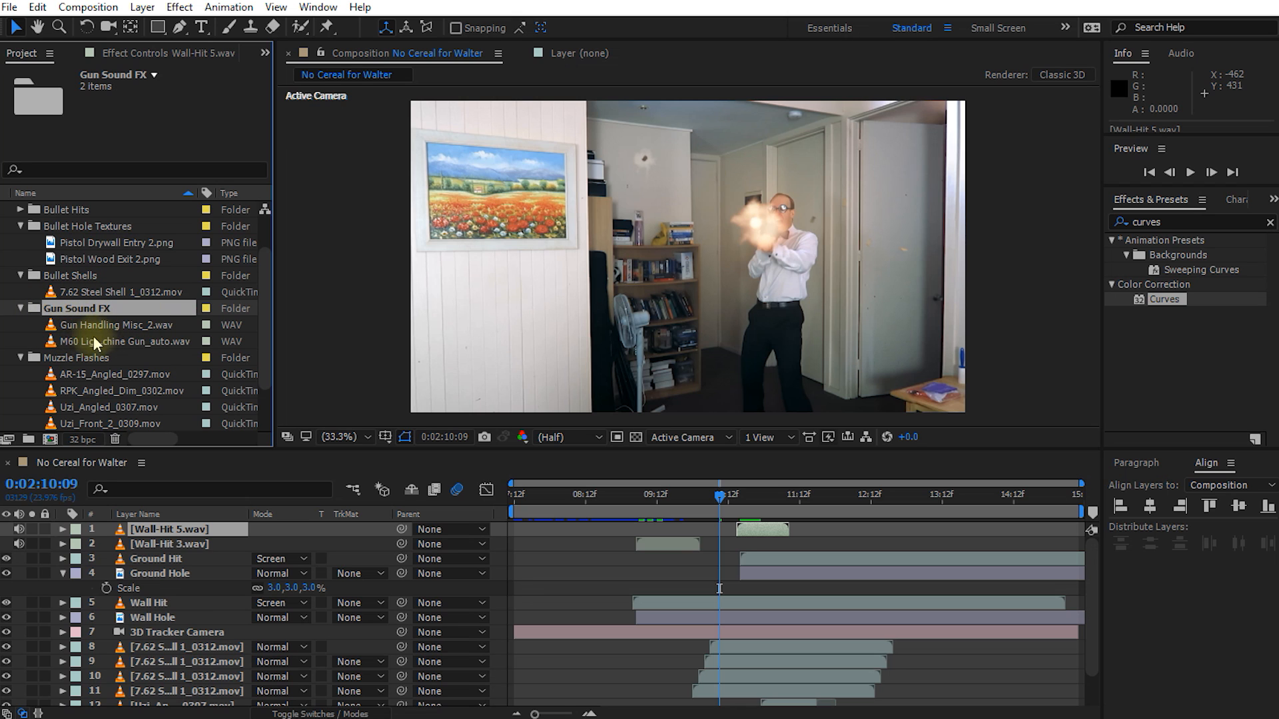
left_click(77, 341)
left_click_drag(80, 346, 173, 528)
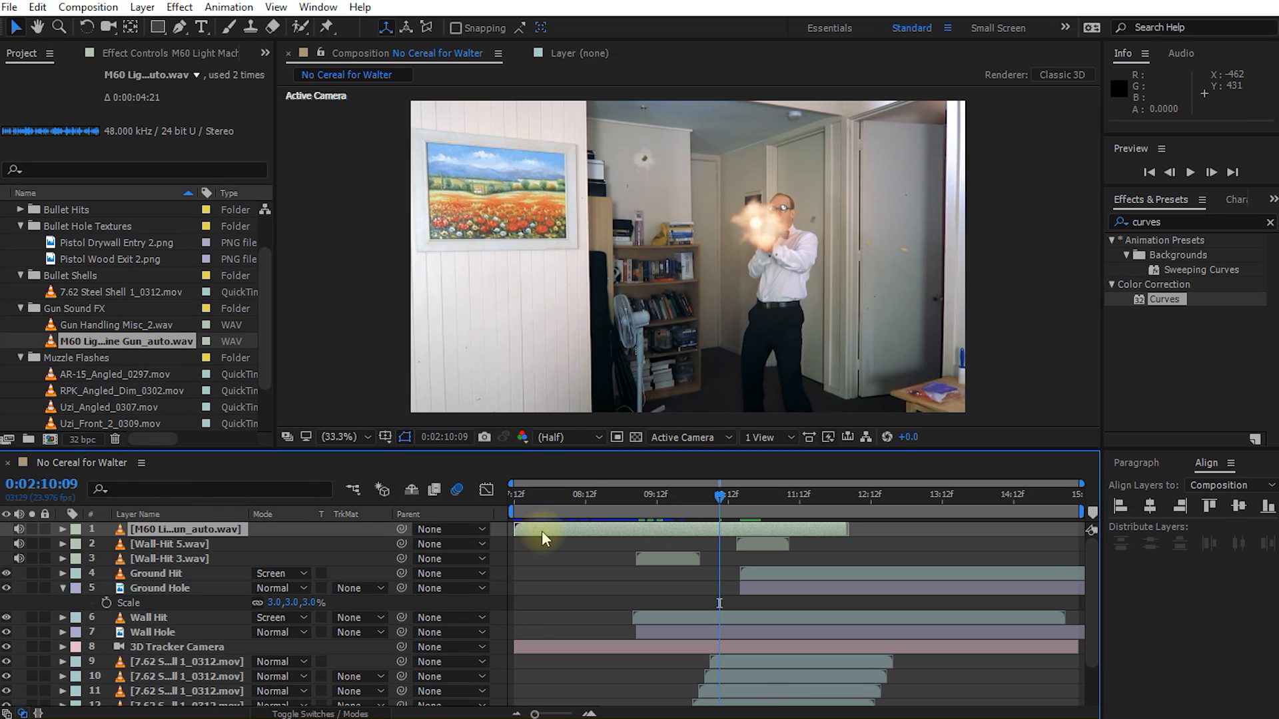
Step: Reveal the audio waveform of the M60 Light Machine Gun_auto.wav layer
left_click(63, 531)
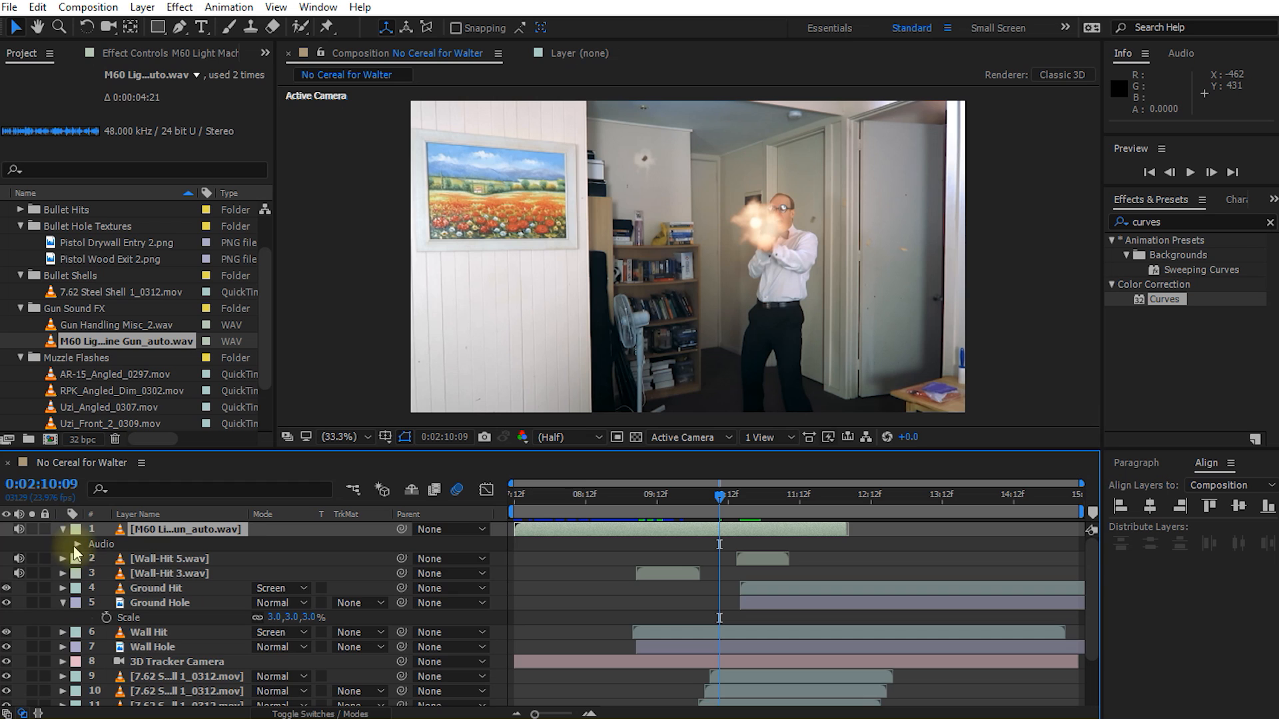
left_click(78, 544)
left_click(93, 574)
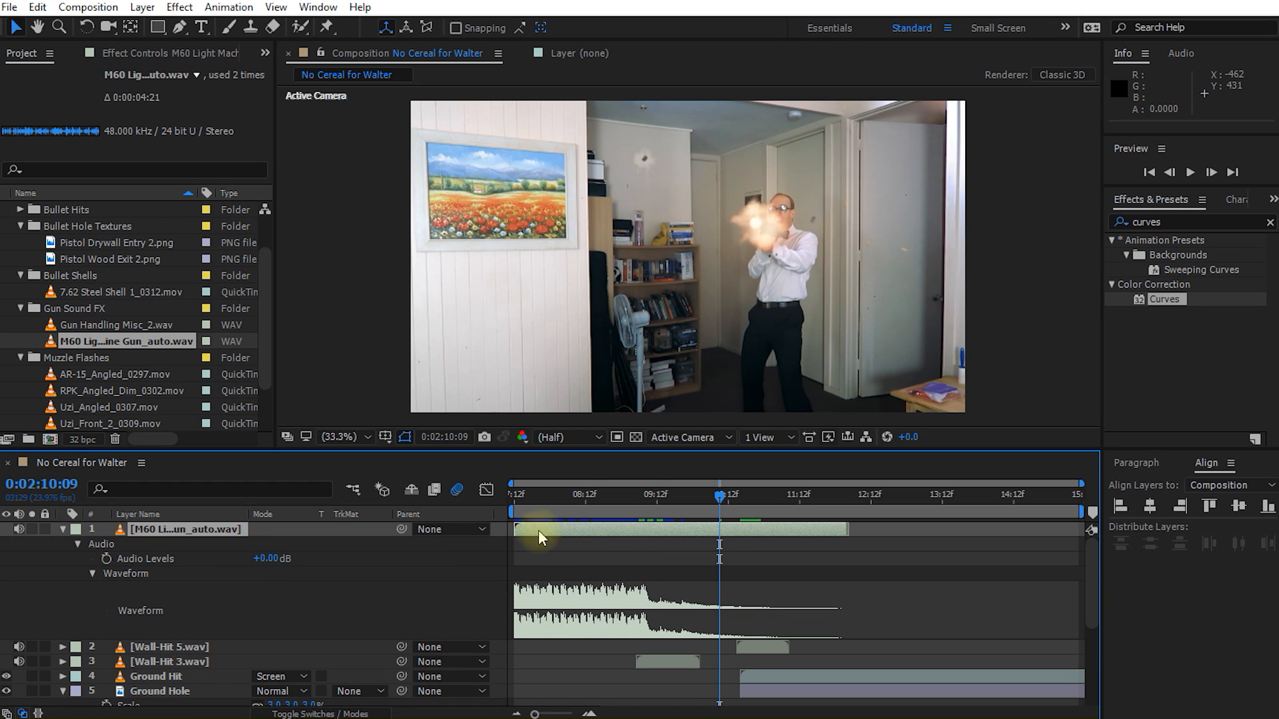
Step: Shift the M60 Light Machine Gun_auto.wav layer to start with the muzzle flashes at 0:02:09:23, check its timing through the burst, and collapse its properties
scroll(686, 569, "down", 5)
left_click(708, 499)
left_click_drag(709, 503, 686, 501)
scroll(697, 581, "up", 5)
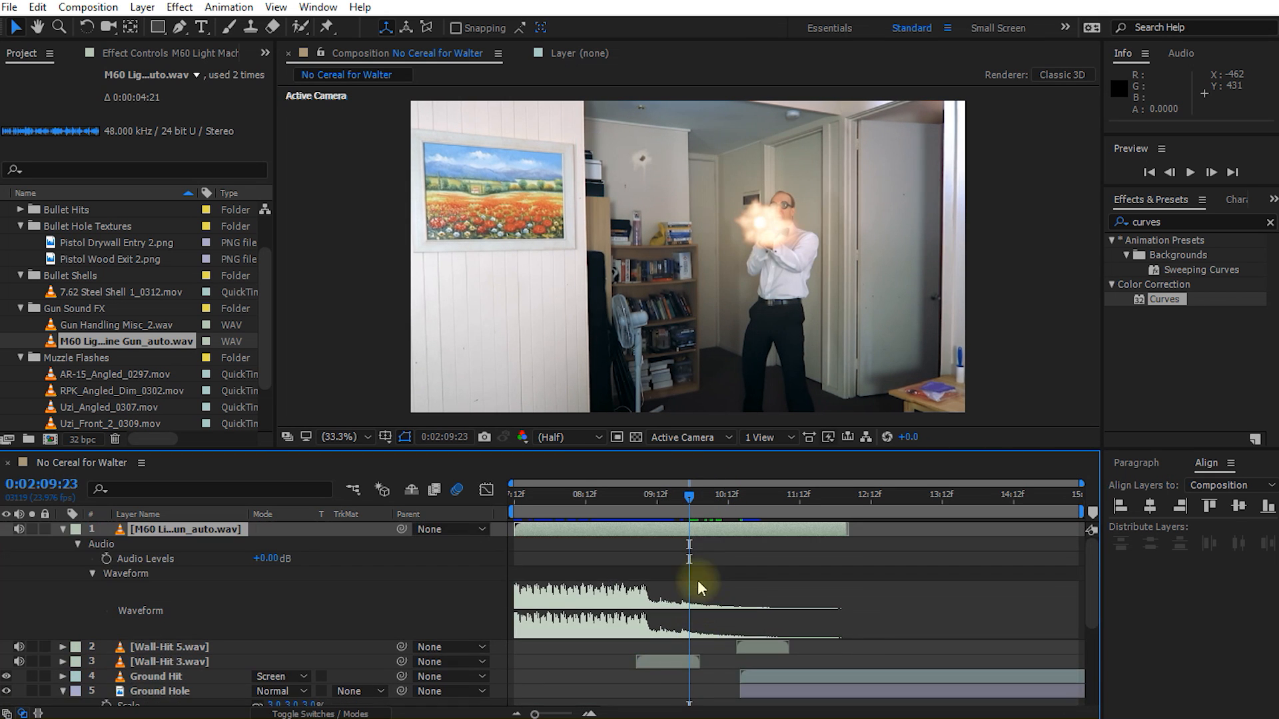
left_click_drag(605, 535, 752, 529)
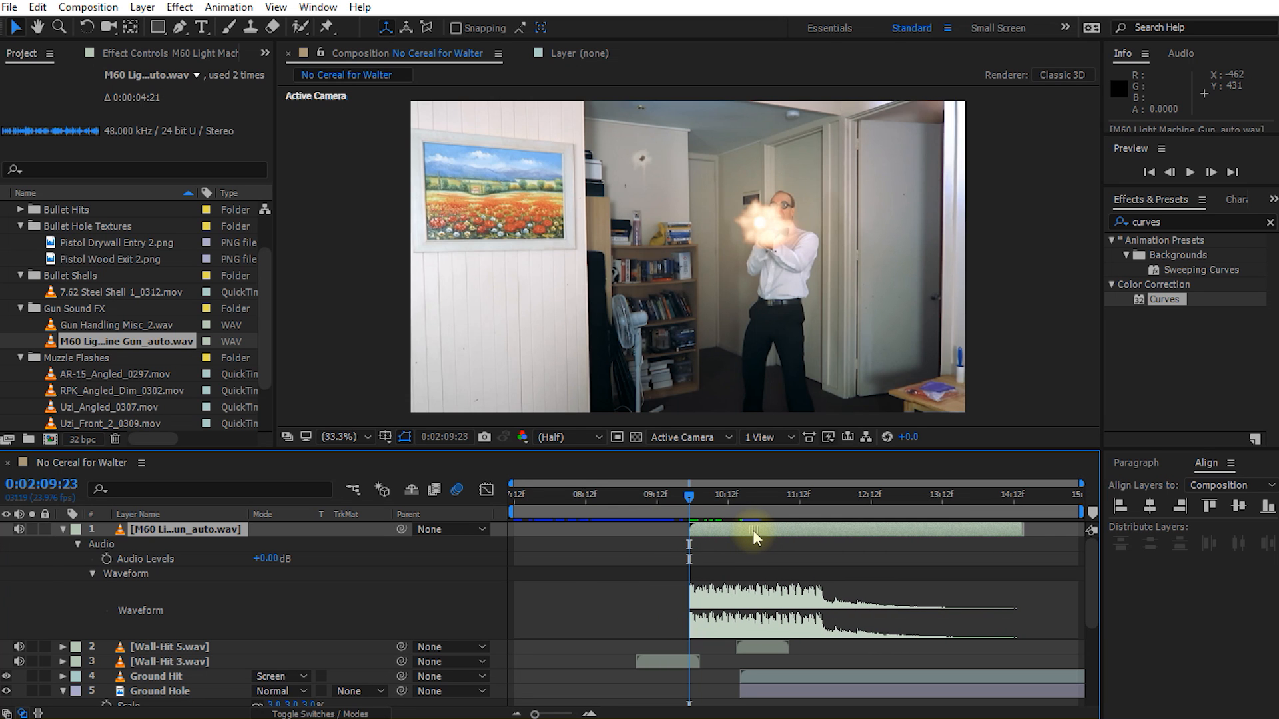
left_click_drag(691, 504, 755, 521)
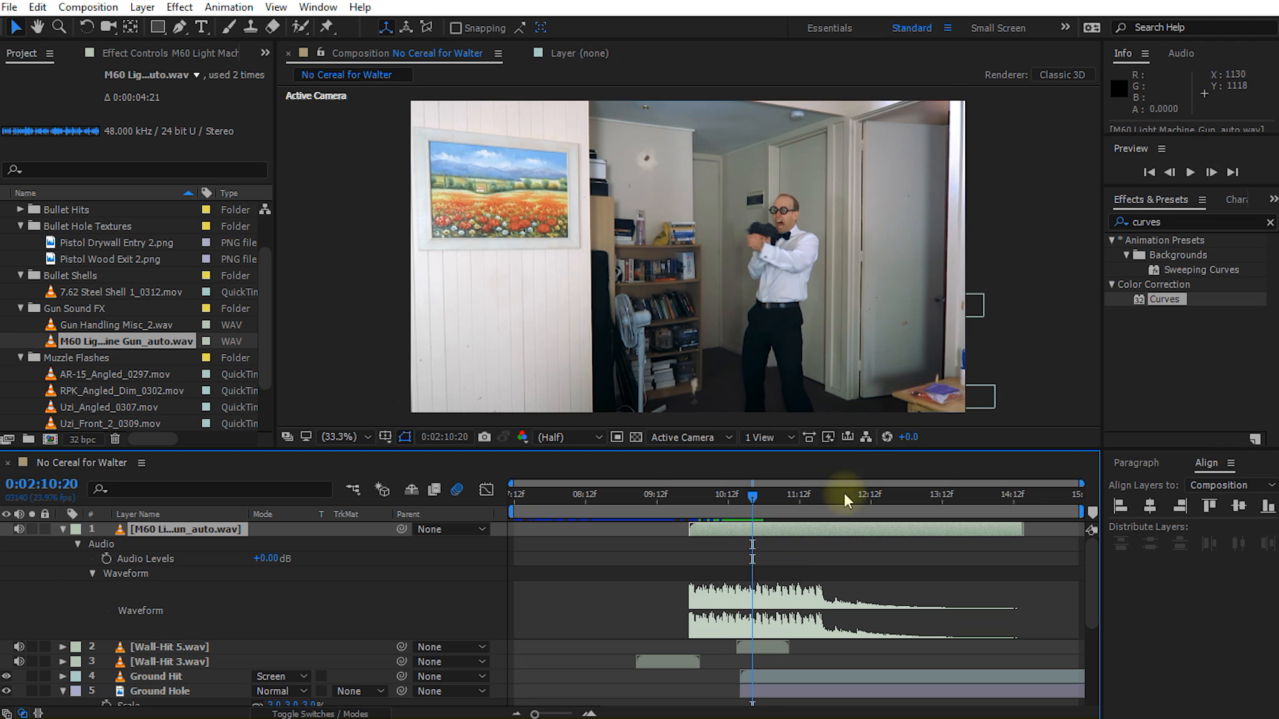
left_click(61, 530)
Step: Enlarge the composition viewer and play back the sequence from 0:02:07:12 to review the synced gun sounds
left_click_drag(751, 502, 478, 512)
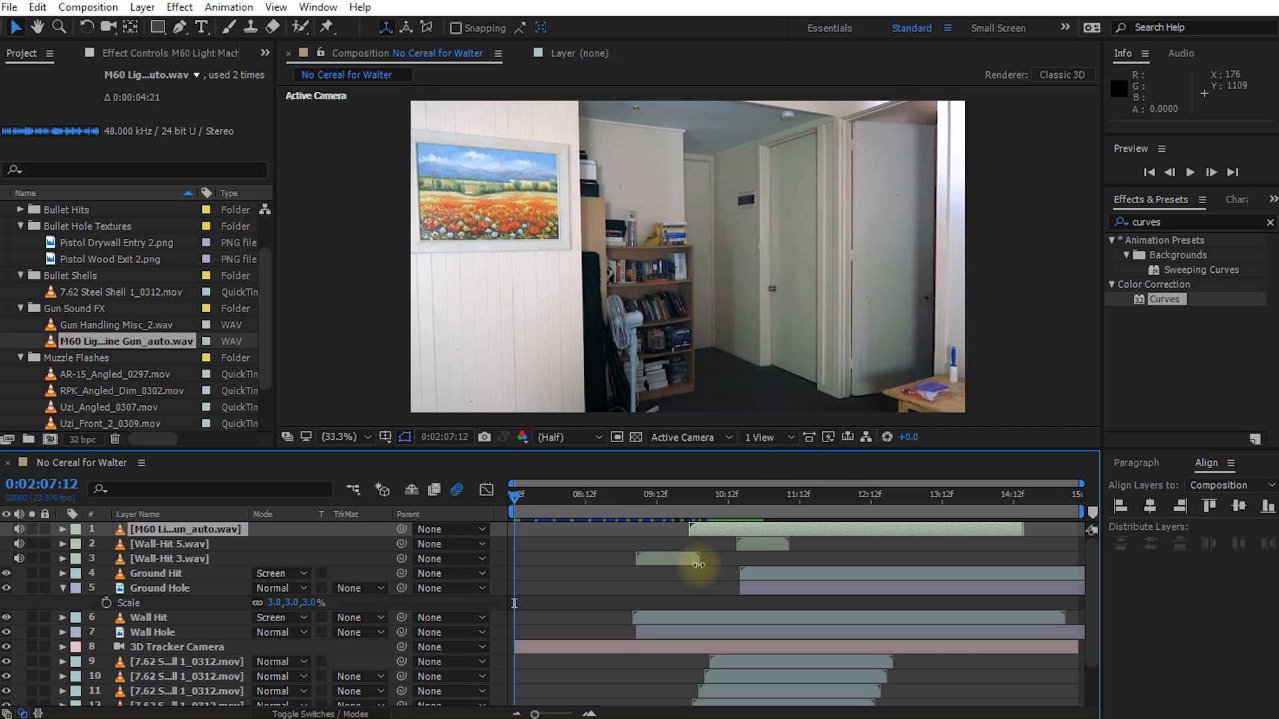
left_click_drag(712, 449, 697, 535)
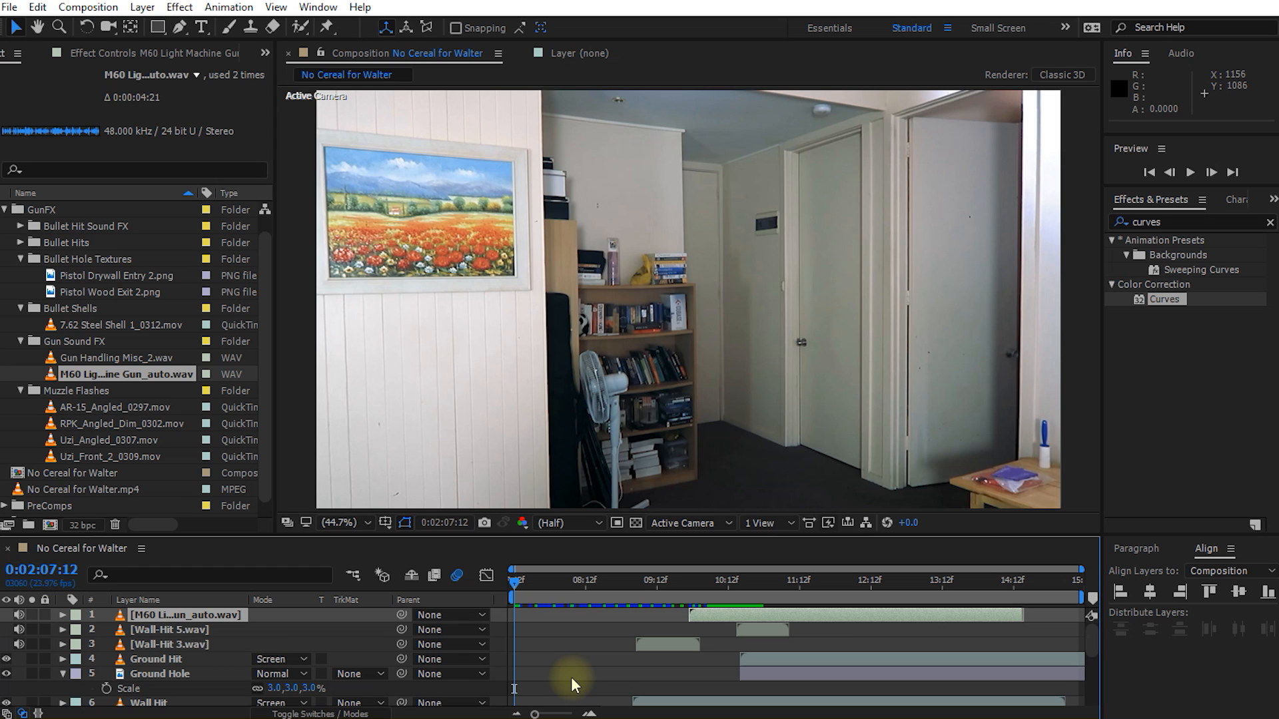
key("shift+space")
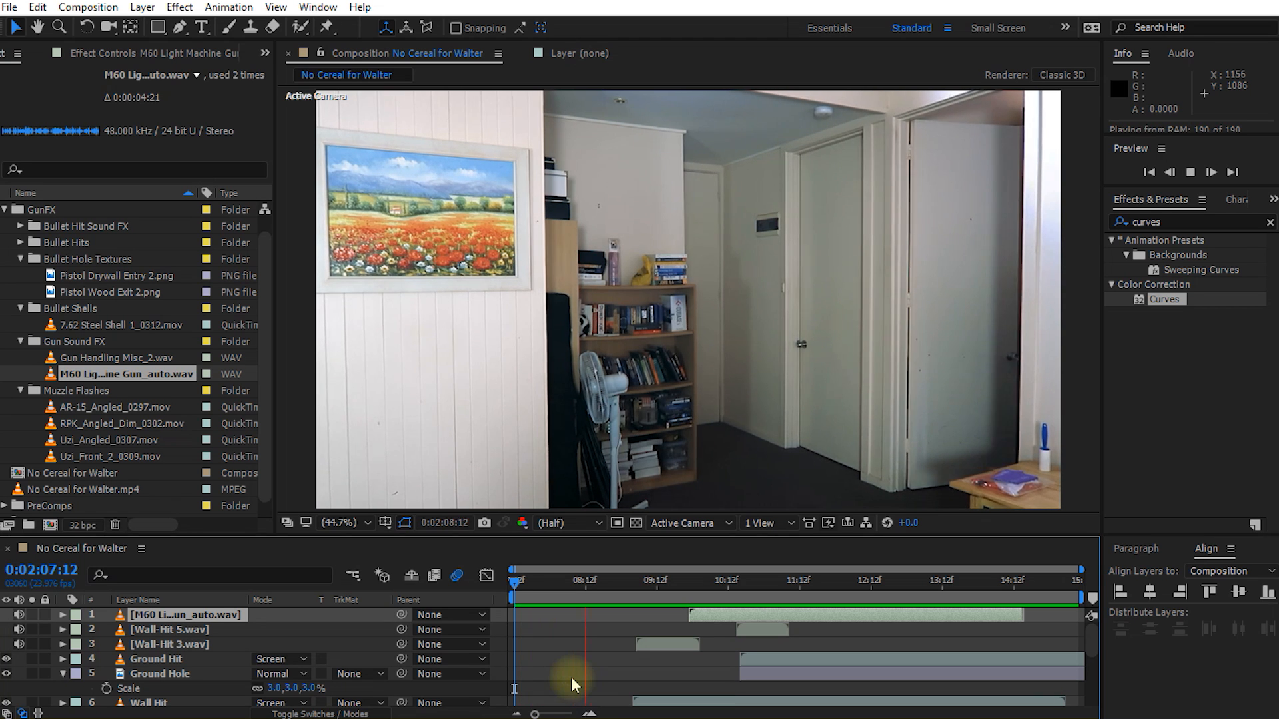